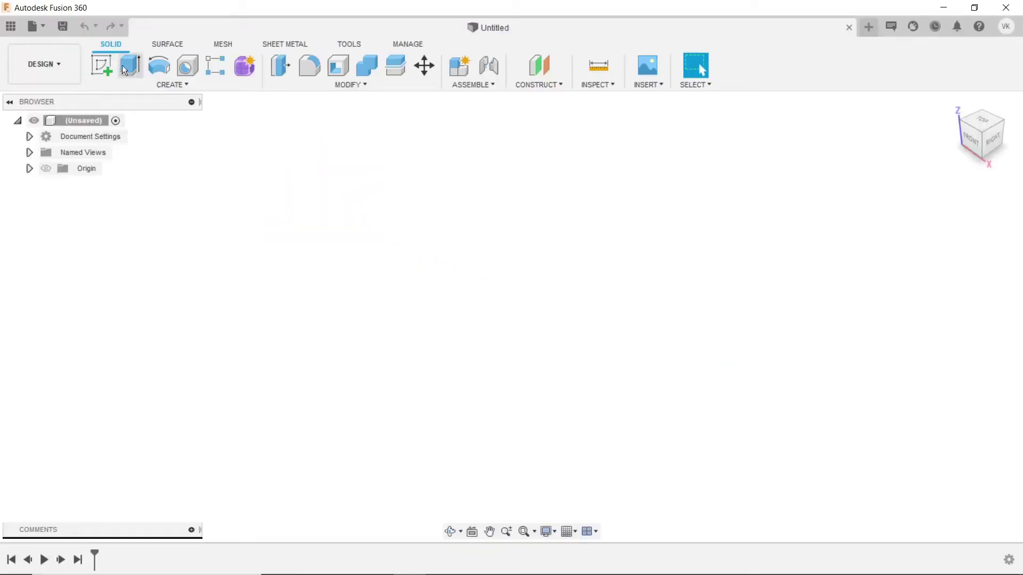
Start a sketch on the XZ front plane and draw a circle centred at the origin.
left_click(107, 65)
left_click(558, 313)
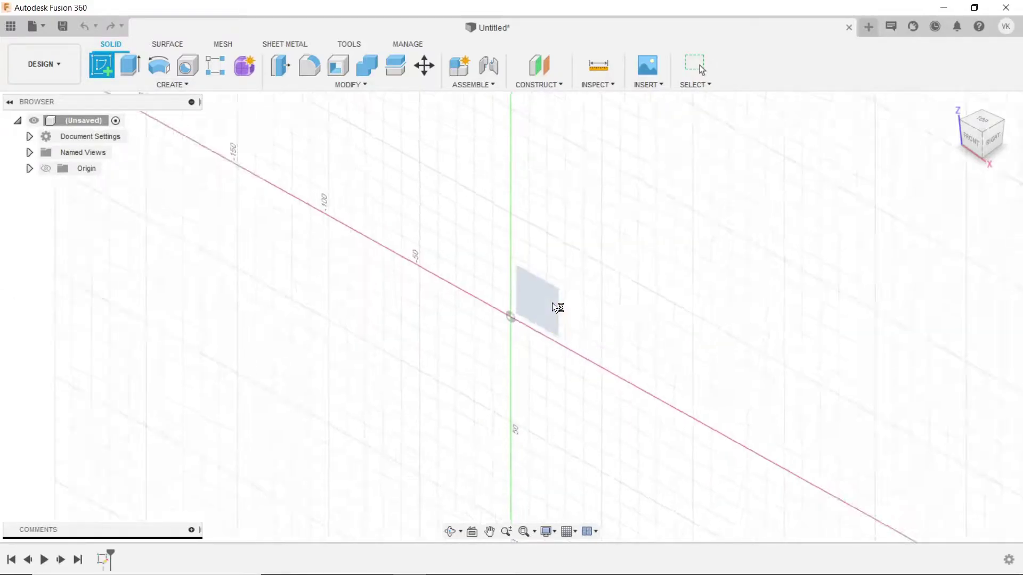
key("c")
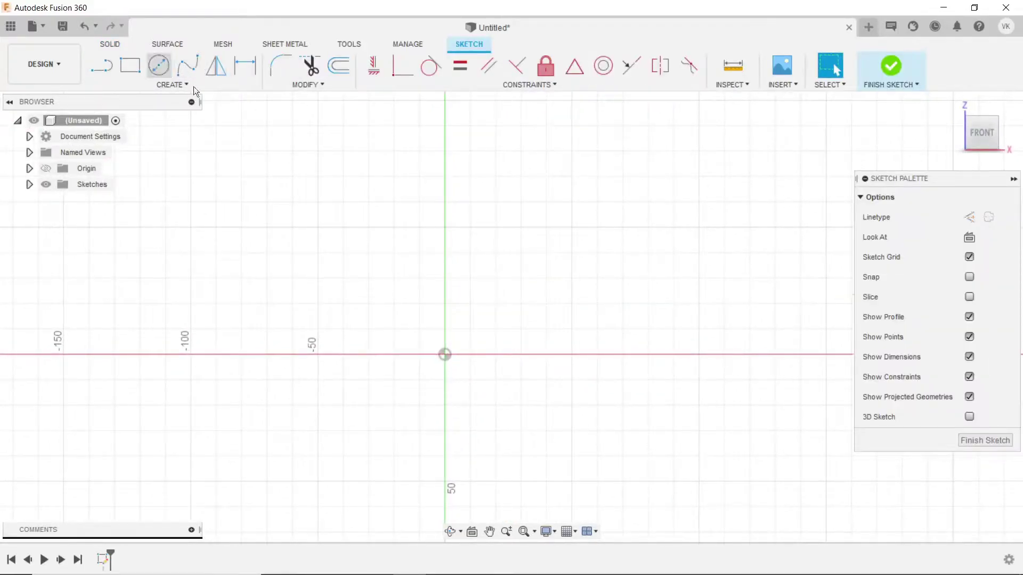
left_click(444, 354)
left_click(420, 304)
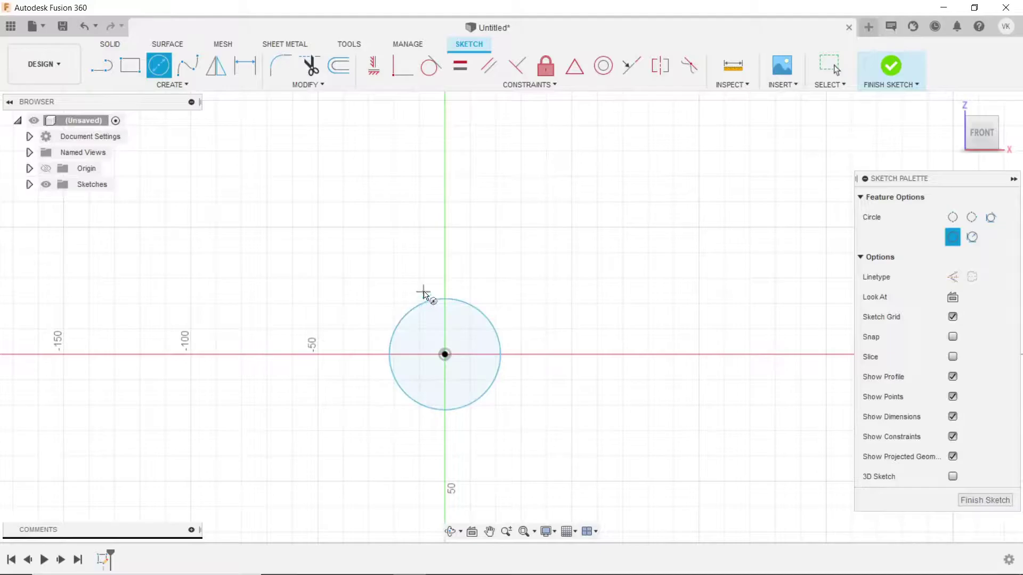
Dimension the circle to 32 mm diameter and finish the sketch.
key("Escape")
left_click(245, 76)
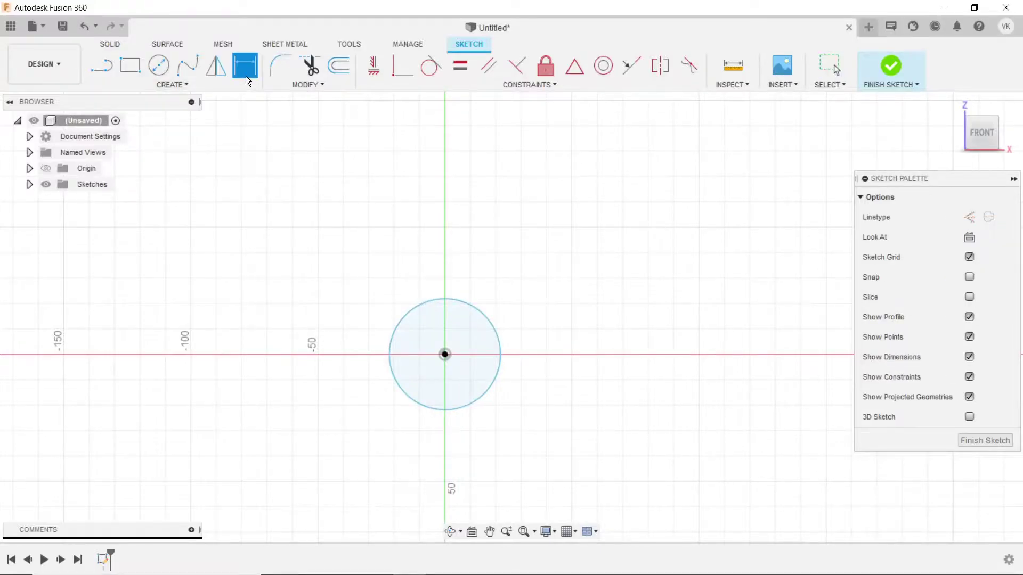
left_click(425, 302)
key("Return")
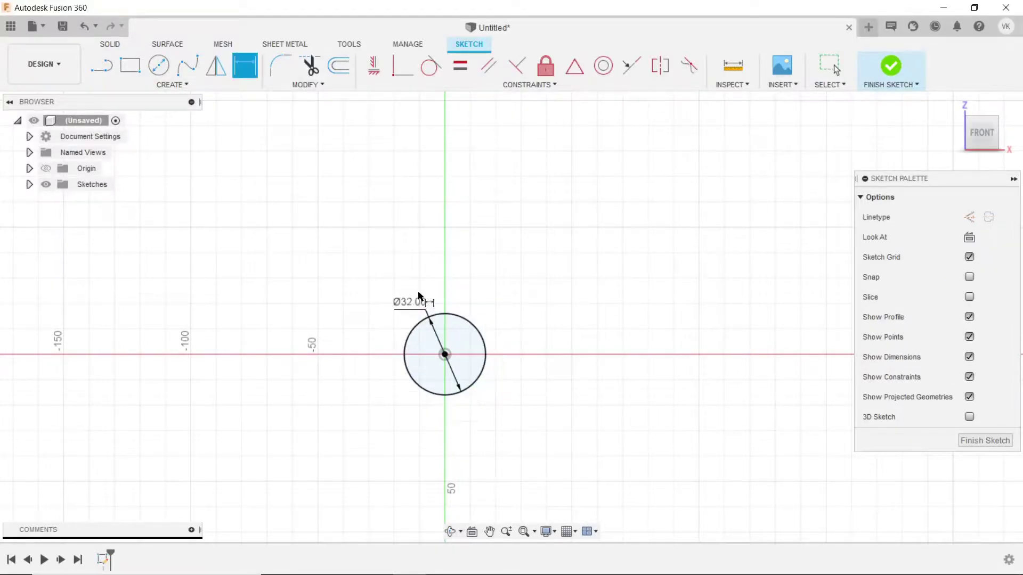
left_click(873, 80)
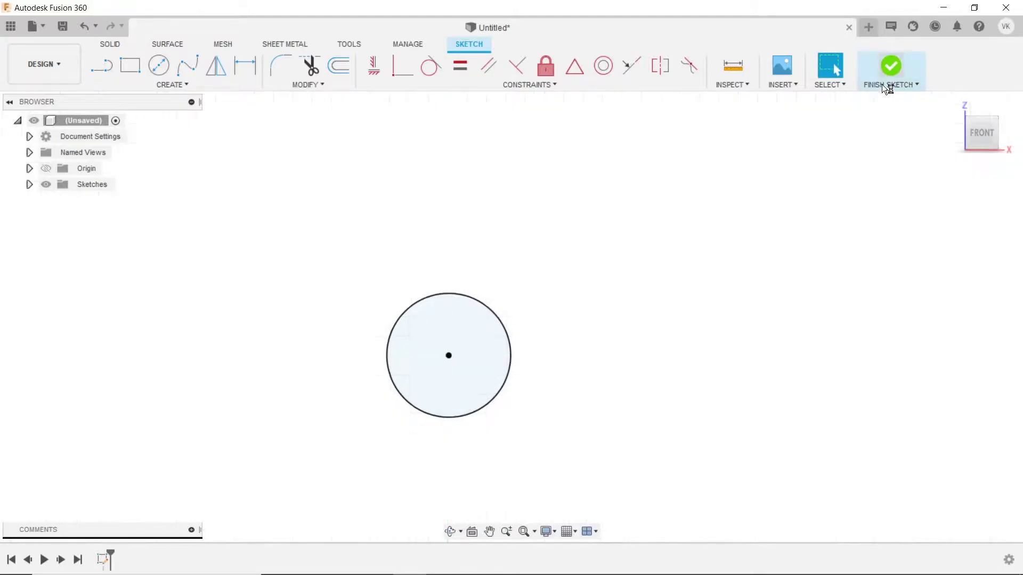
Show the origin and create Plane1, offset 70 mm from the XZ plane.
left_click(47, 169)
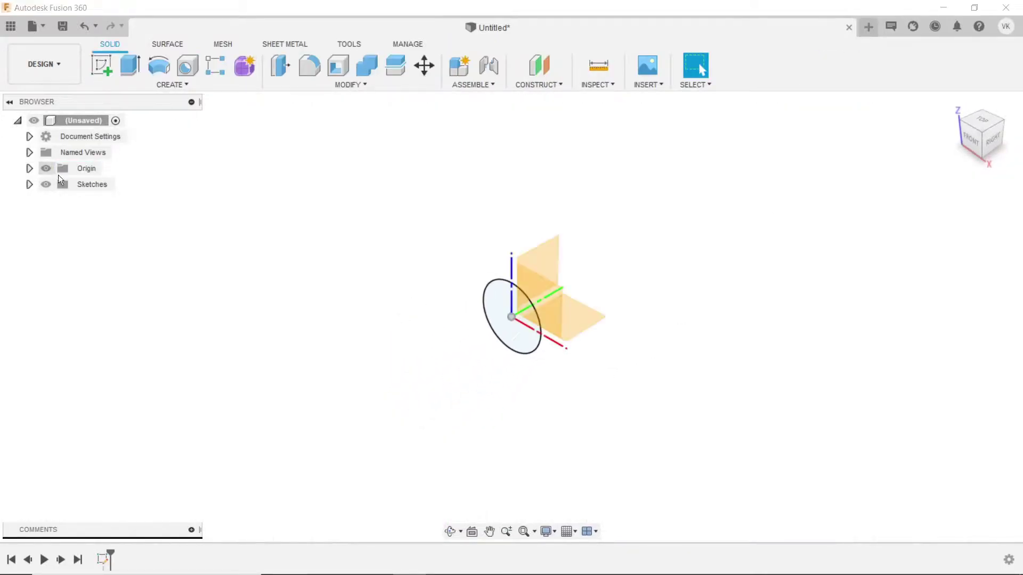
left_click(528, 86)
left_click(531, 272)
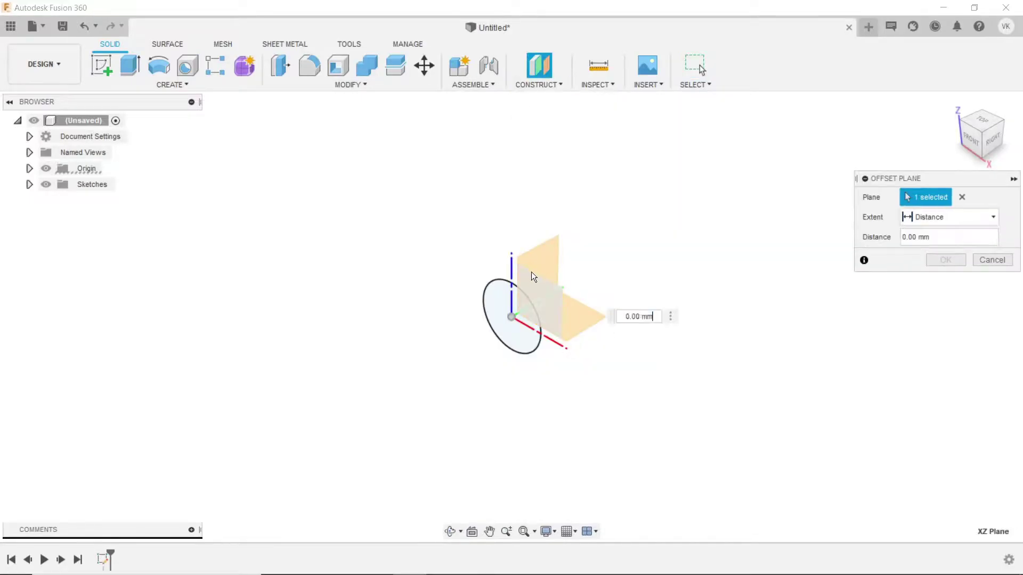
type("70")
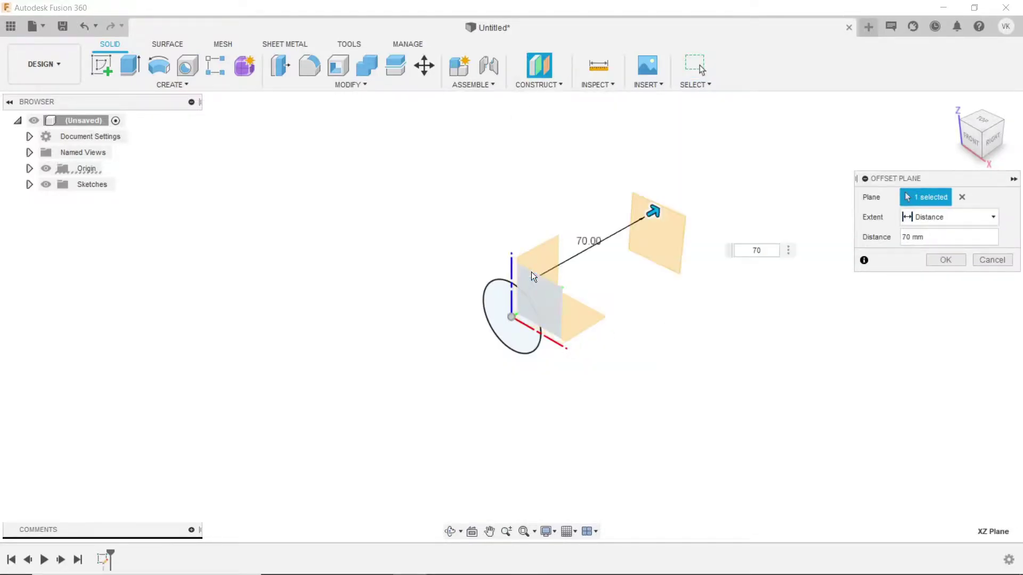
left_click(929, 262)
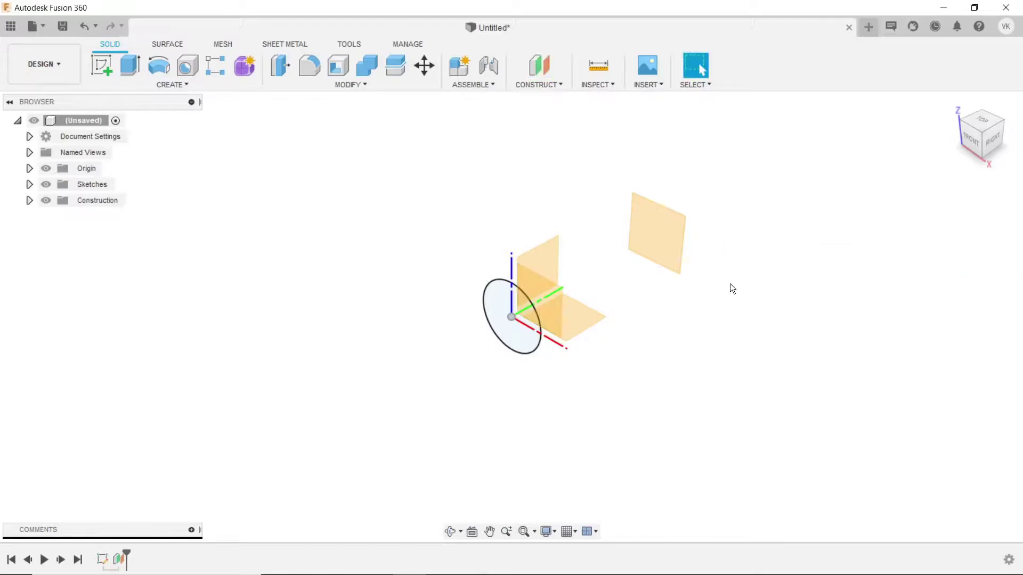
Start a sketch on Plane1 and draw a circle centred at the origin.
left_click(659, 244)
left_click(104, 67)
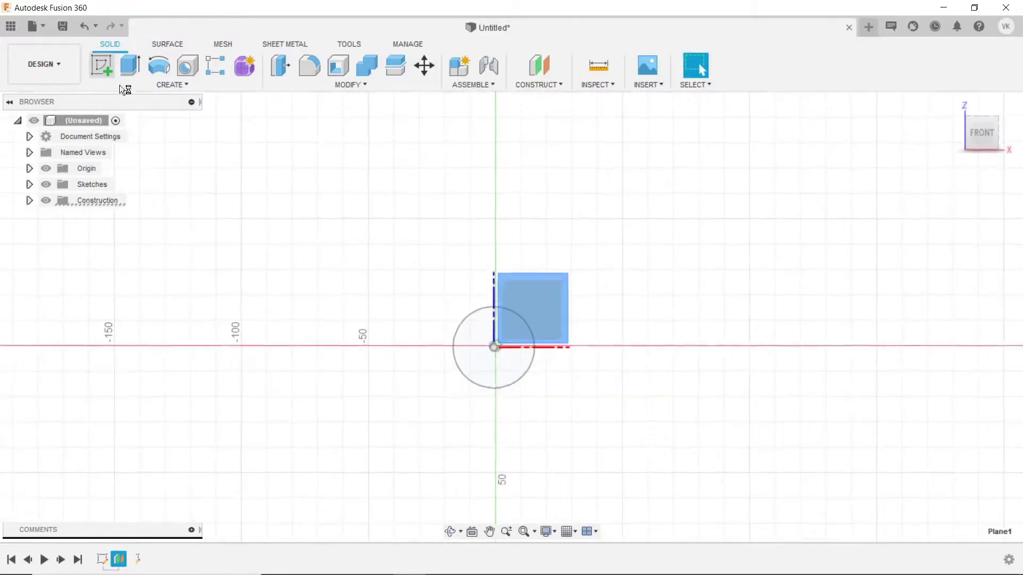
left_click(158, 66)
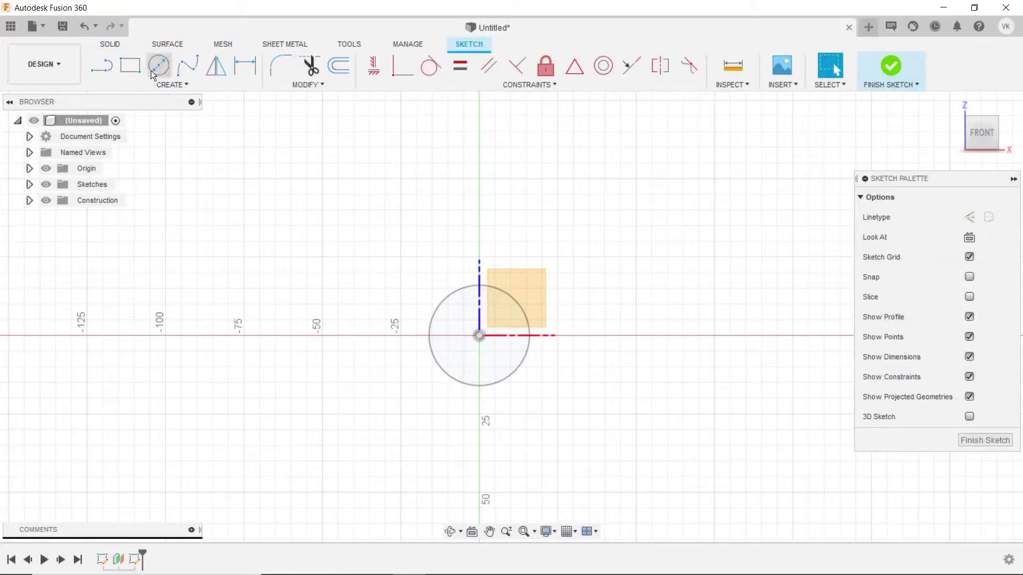
scroll(551, 341, "up", 2)
left_click(441, 340)
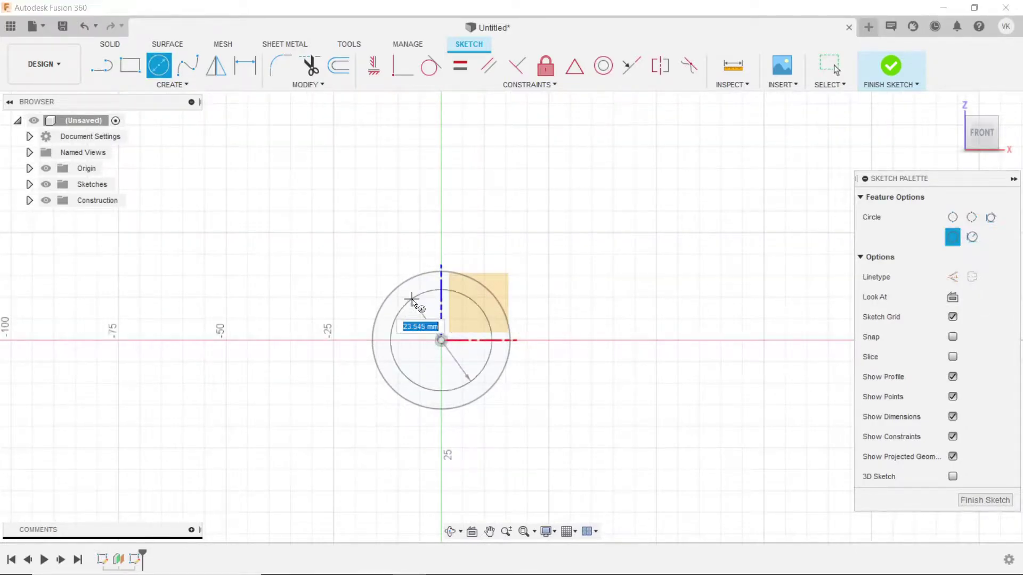
left_click(416, 300)
key("Escape")
Dimension the new circle to 20 mm diameter and finish the sketch.
left_click(253, 69)
left_click(399, 302)
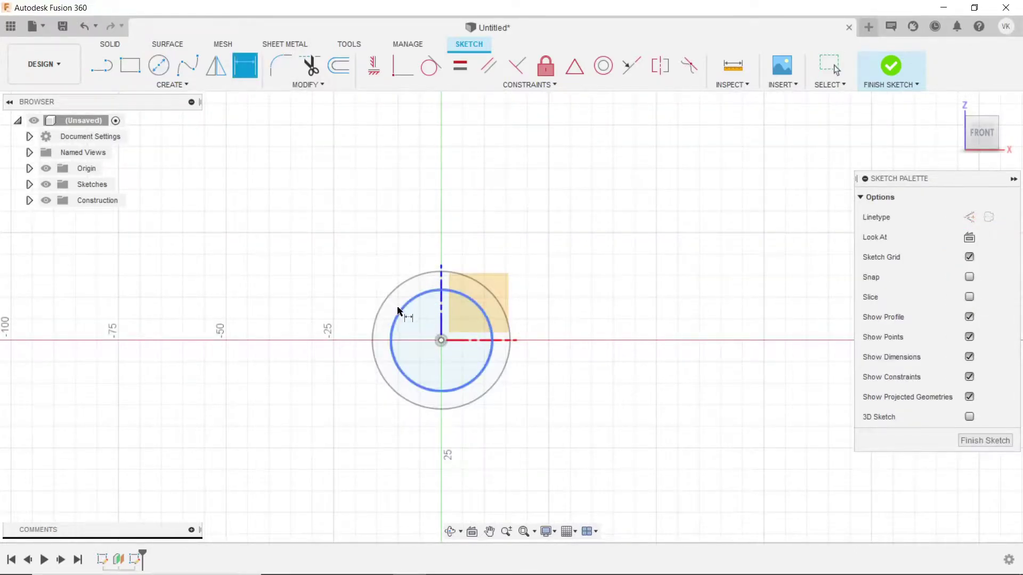
left_click(336, 257)
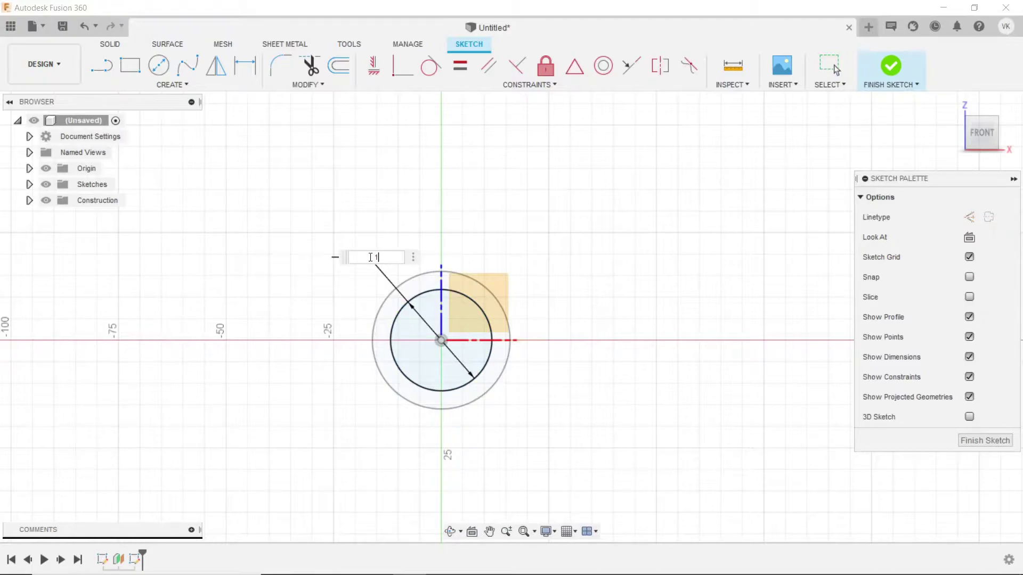
type("20")
key("Return")
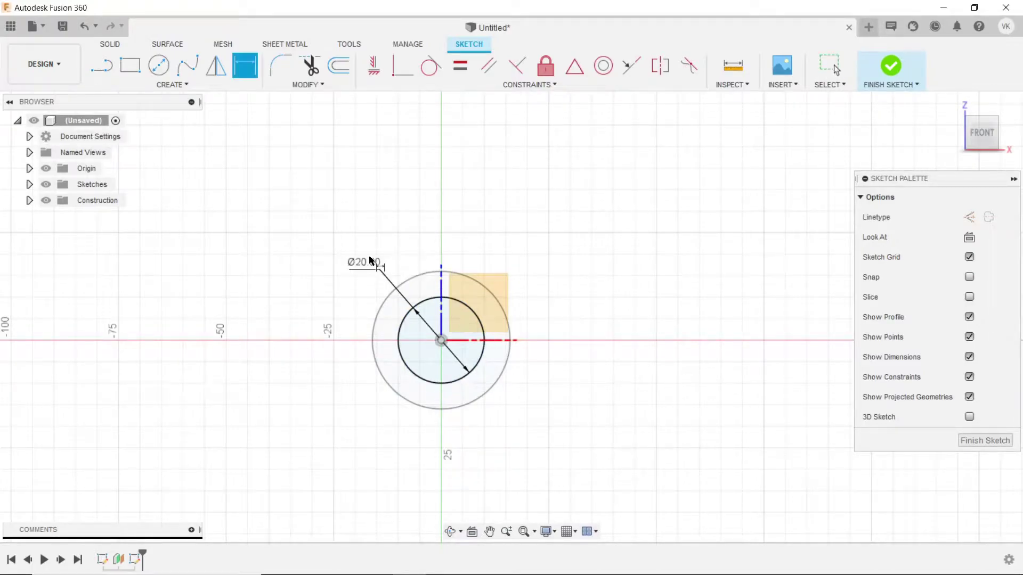
left_click(905, 62)
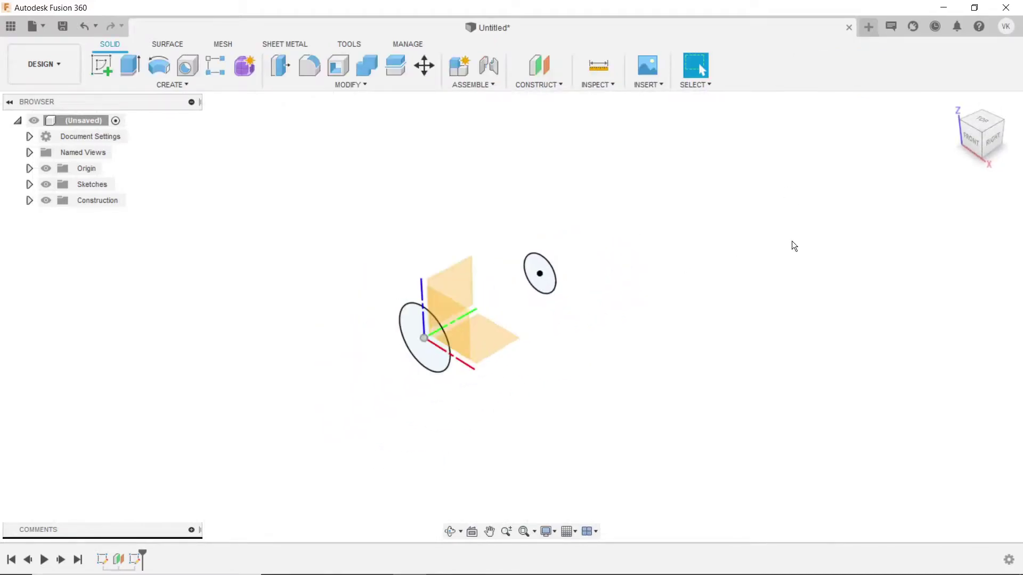
Create Plane2, offset 70 mm from Plane1.
left_click(30, 201)
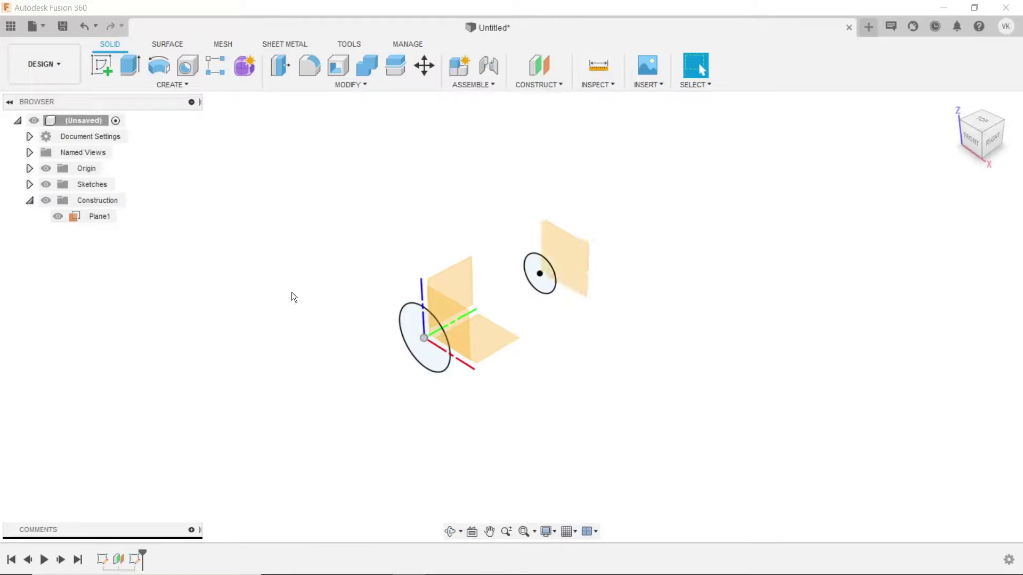
left_click(543, 79)
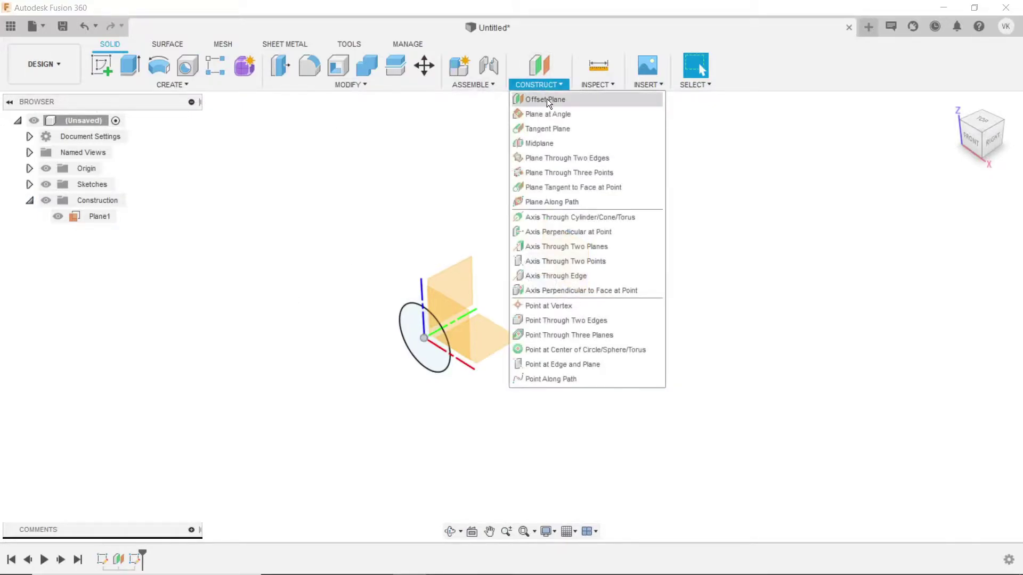
left_click(547, 98)
left_click(574, 234)
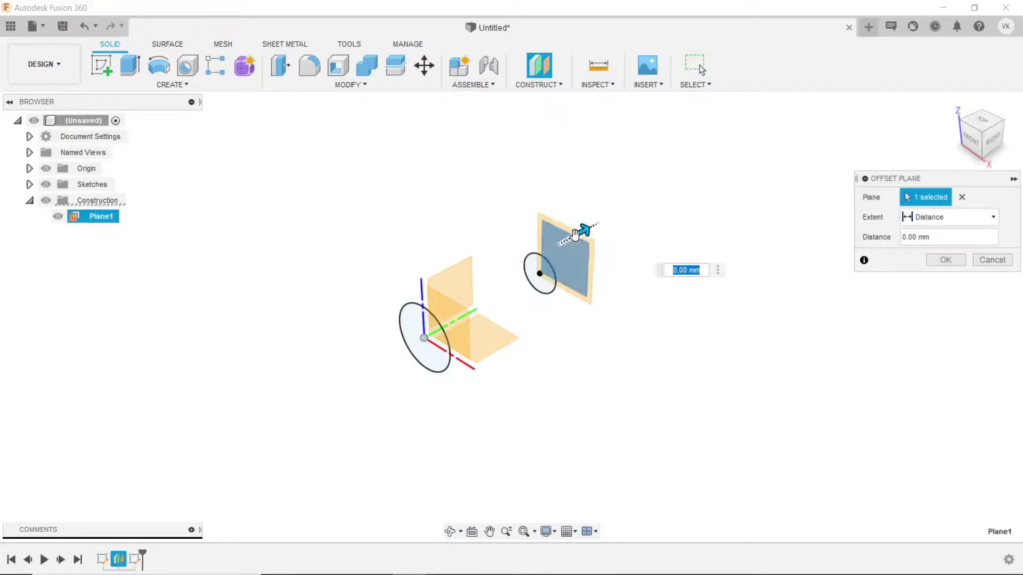
type("70")
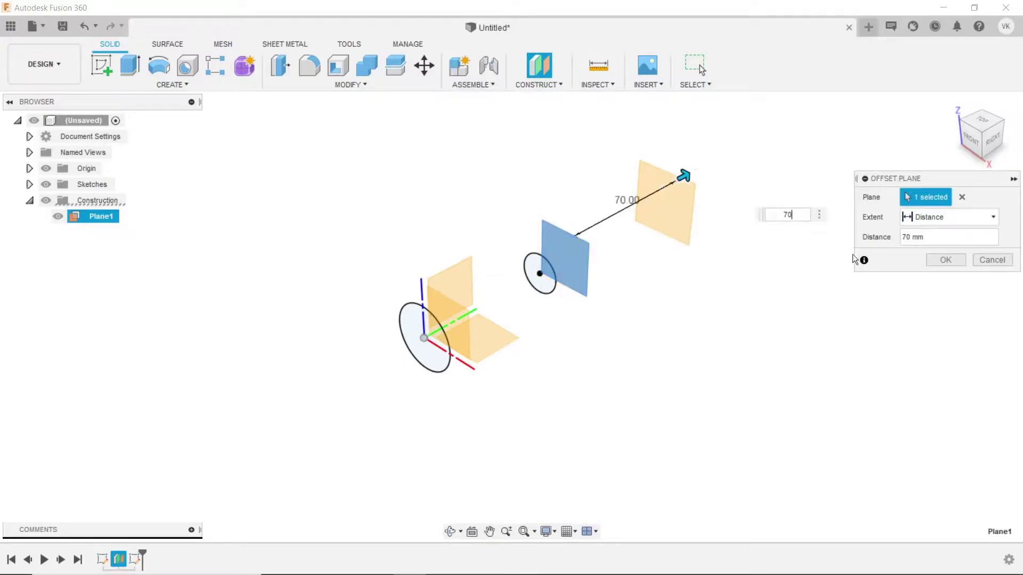
left_click(943, 260)
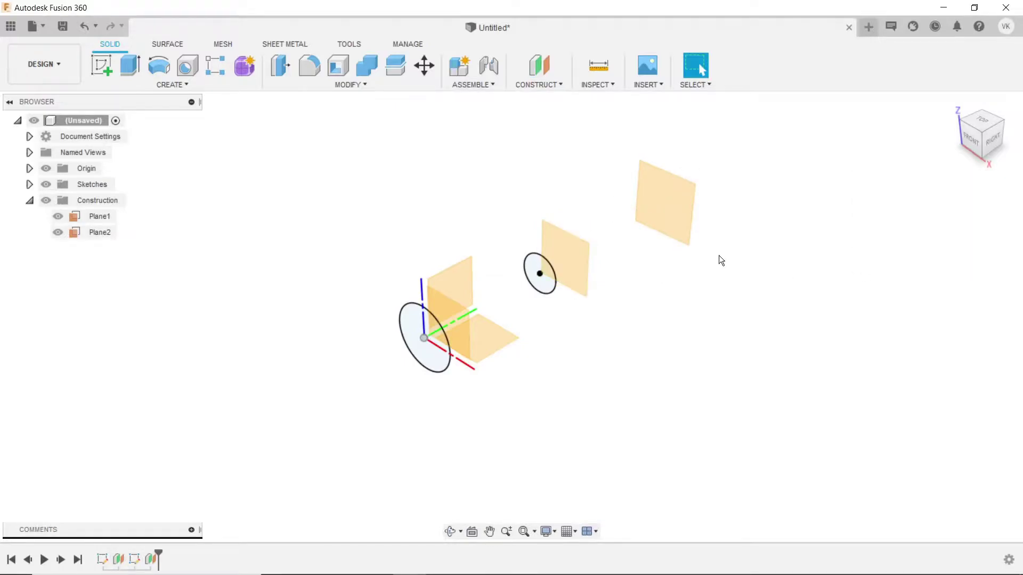
Start a sketch on Plane2 and draw a small circle centred at the origin.
left_click(91, 68)
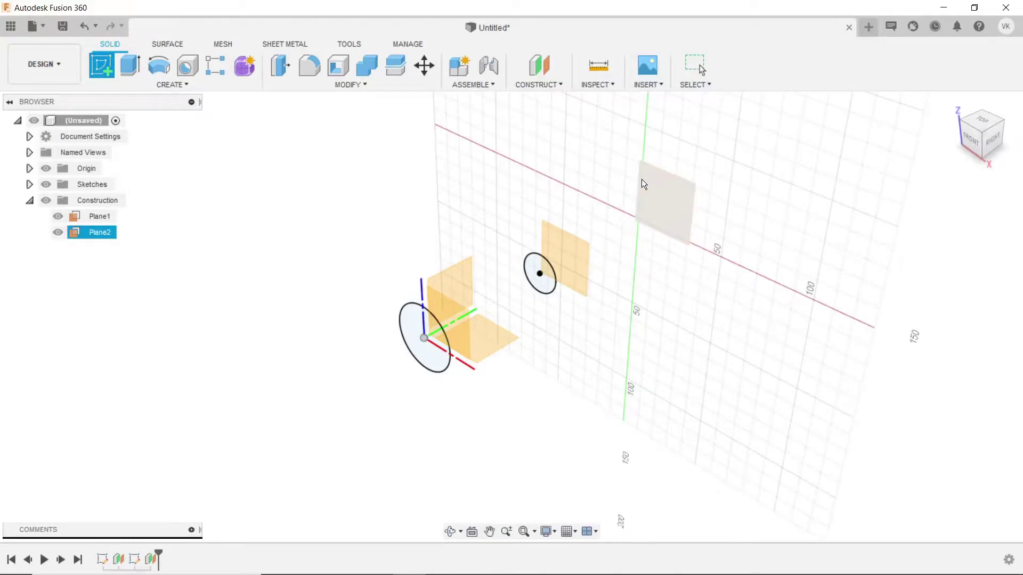
left_click(641, 181)
left_click(158, 66)
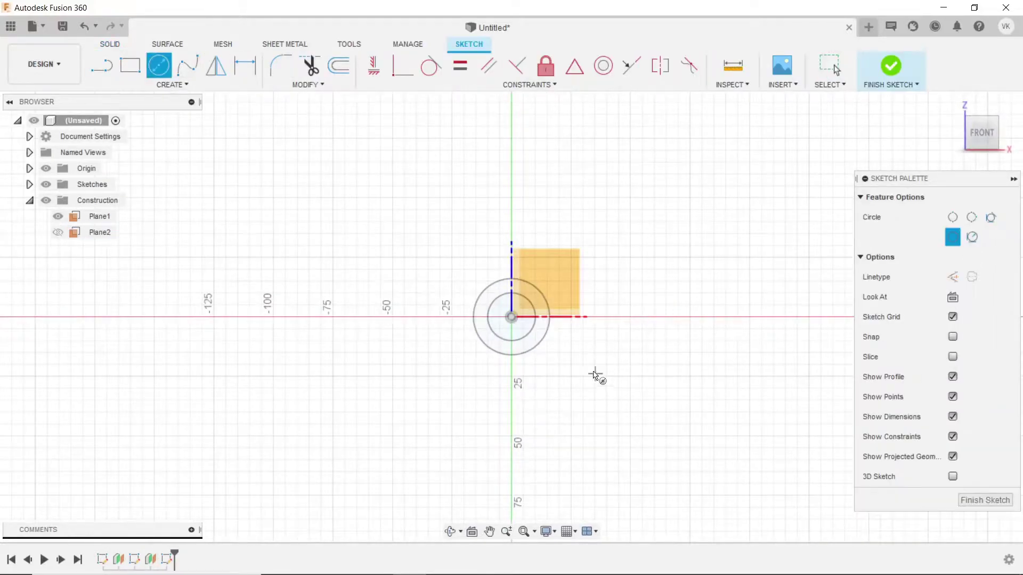
scroll(560, 346, "up", 4)
scroll(506, 319, "up", 3)
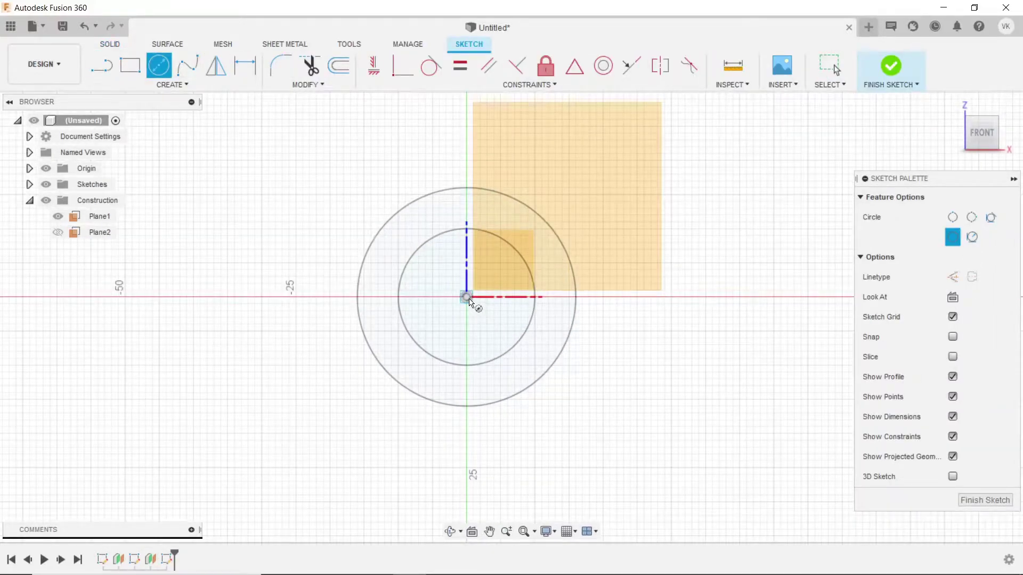
left_click(466, 297)
type("10")
key("Return")
key("Escape")
Dimension the small circle's diameter to 15 mm and finish the sketch.
key("d")
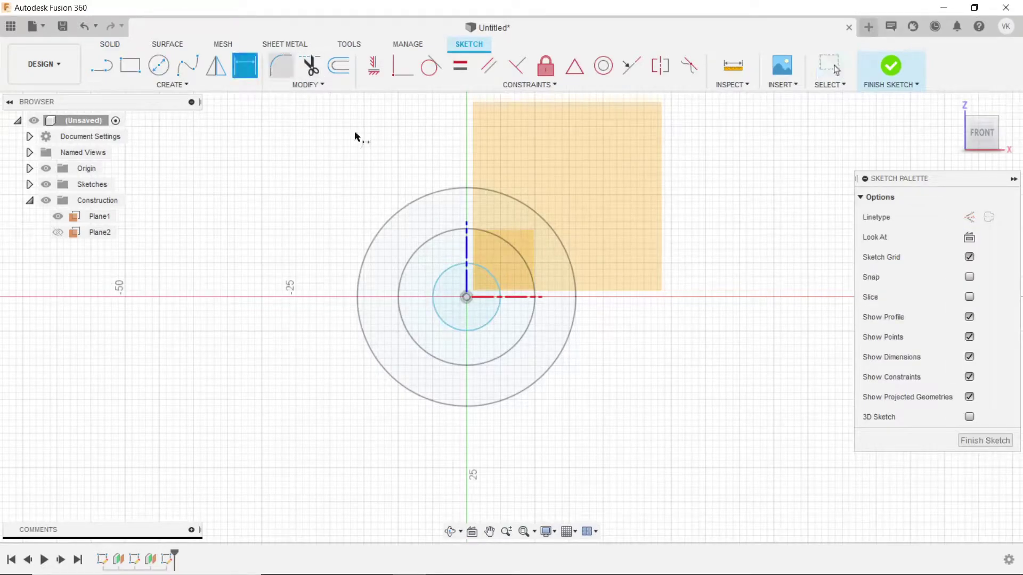
left_click(448, 278)
left_click(353, 174)
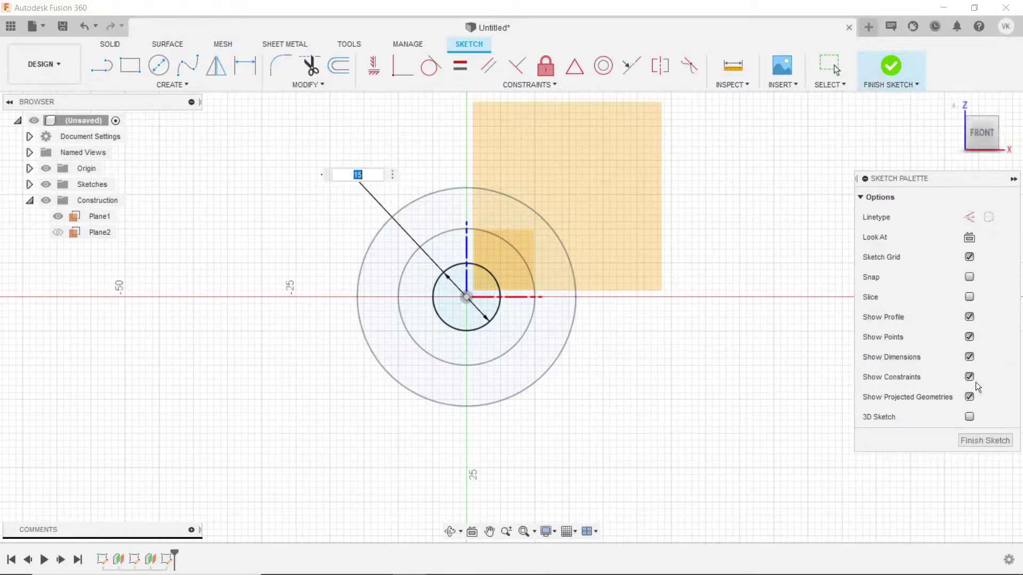
left_click(970, 441)
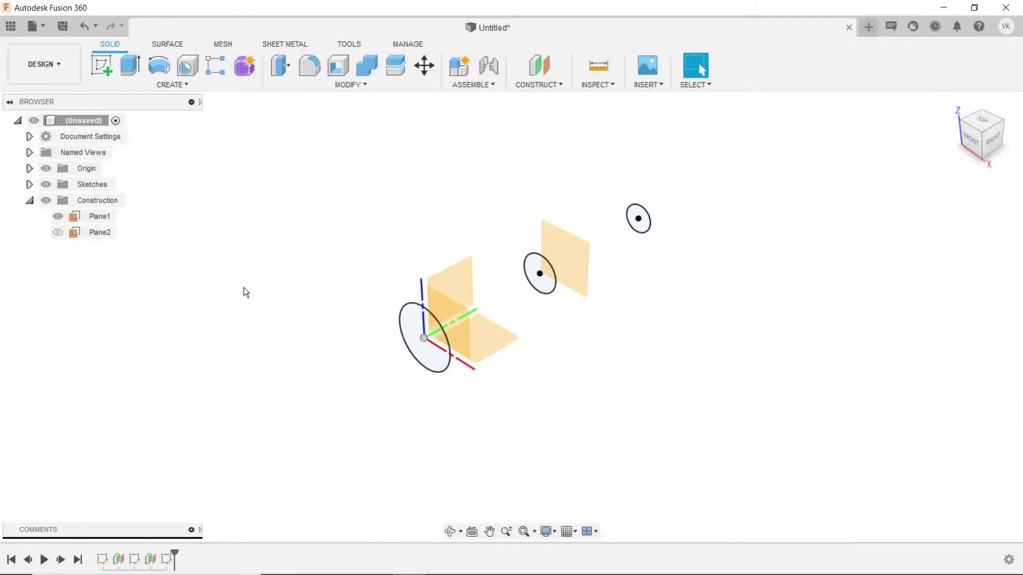
Hide Plane1, Plane2 and the origin geometry in the browser, then start a new sketch.
left_click(59, 216)
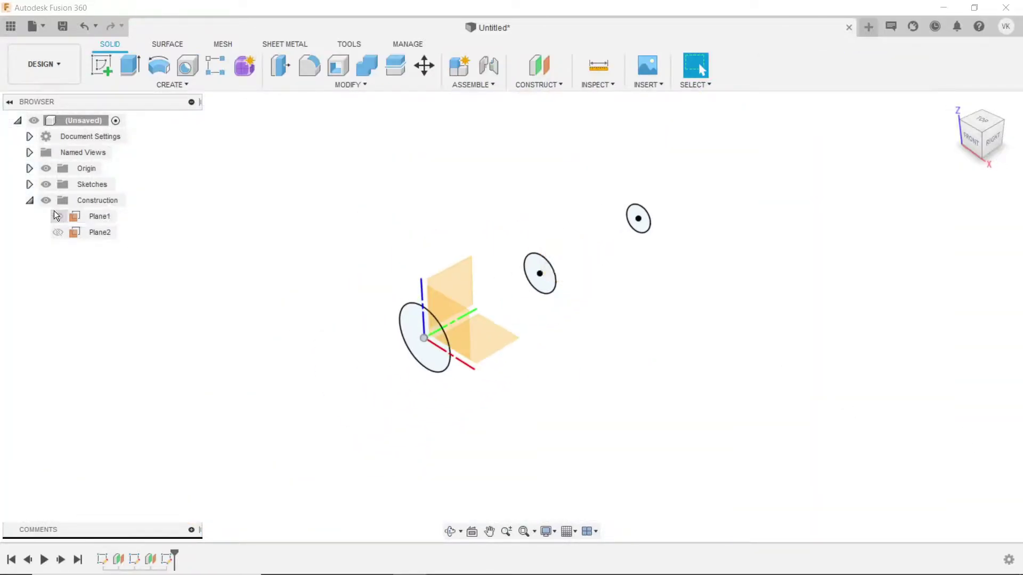
left_click(28, 186)
left_click(29, 184)
left_click(45, 169)
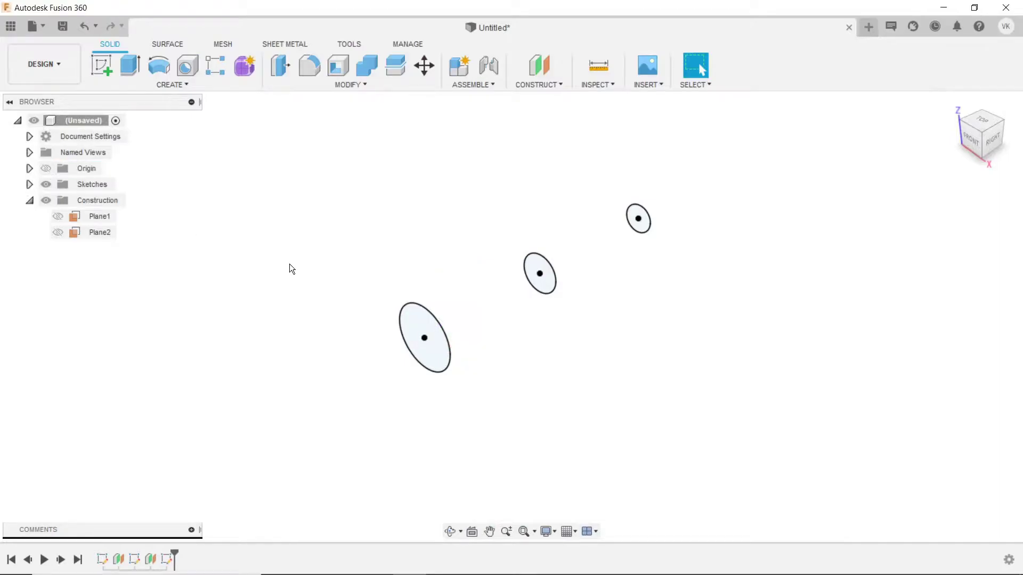
left_click(101, 65)
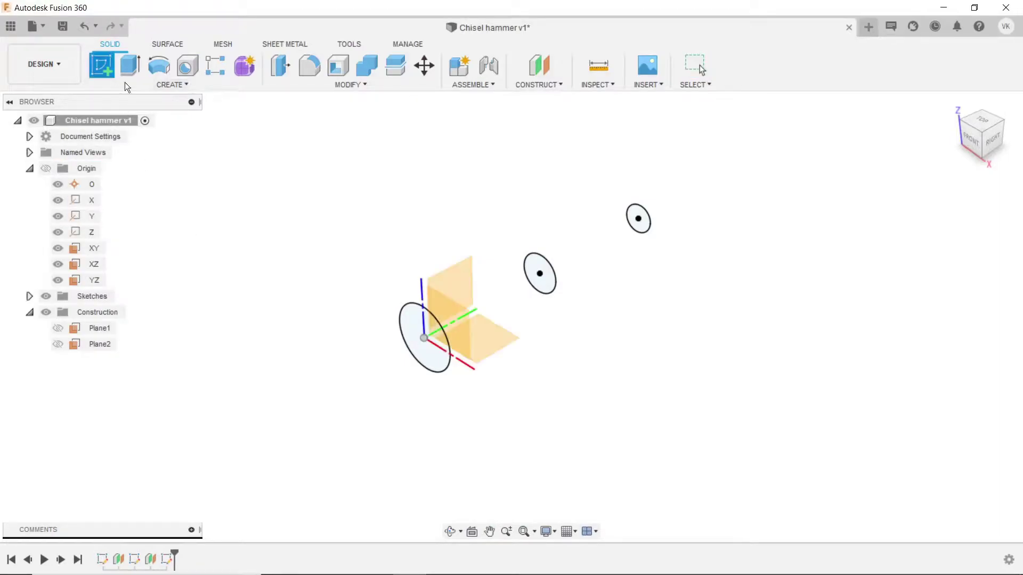
Place the sketch on the side origin plane and project the left vertical line.
left_click(448, 273)
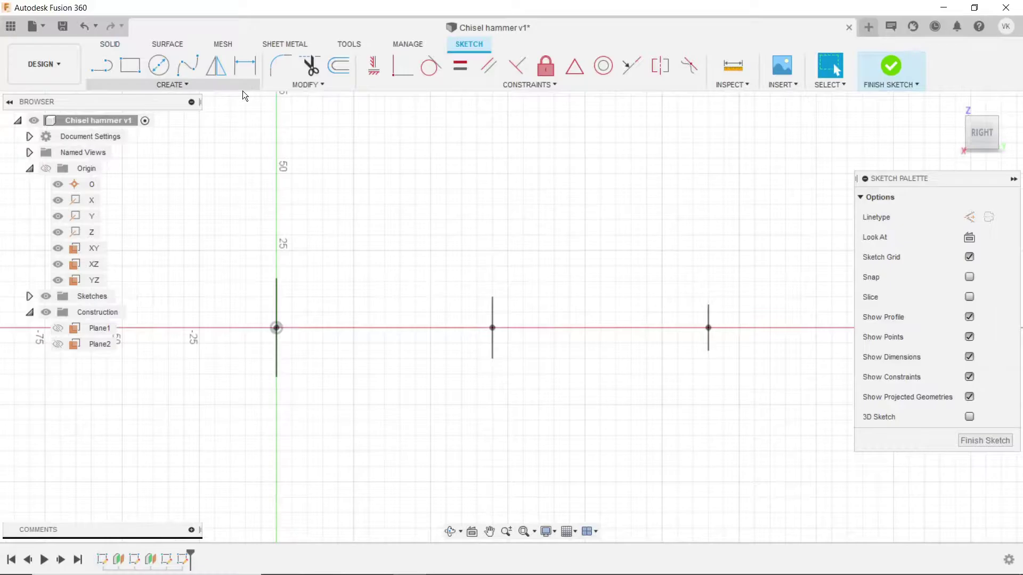
left_click(201, 86)
mouse_move(128, 321)
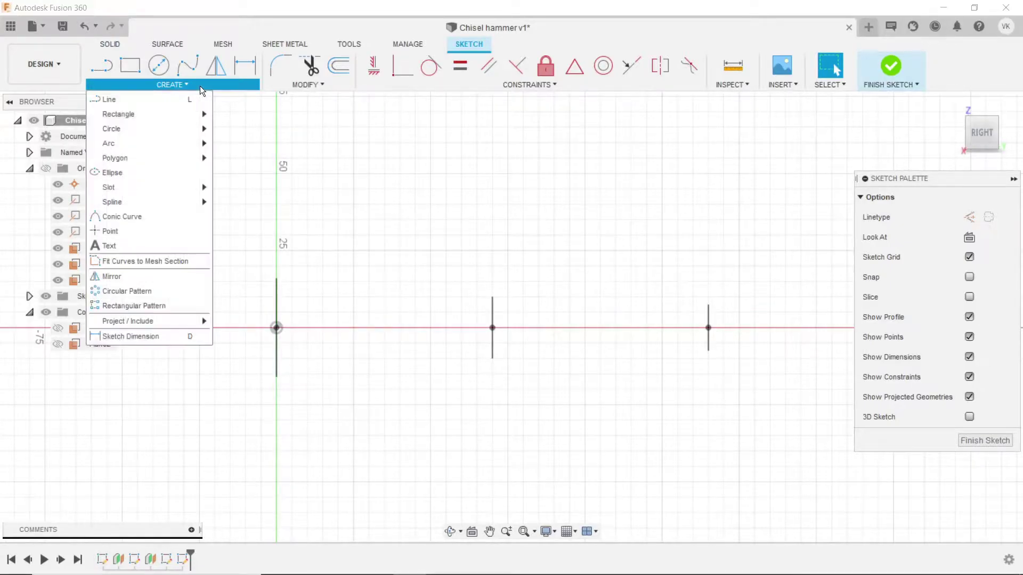
left_click(216, 322)
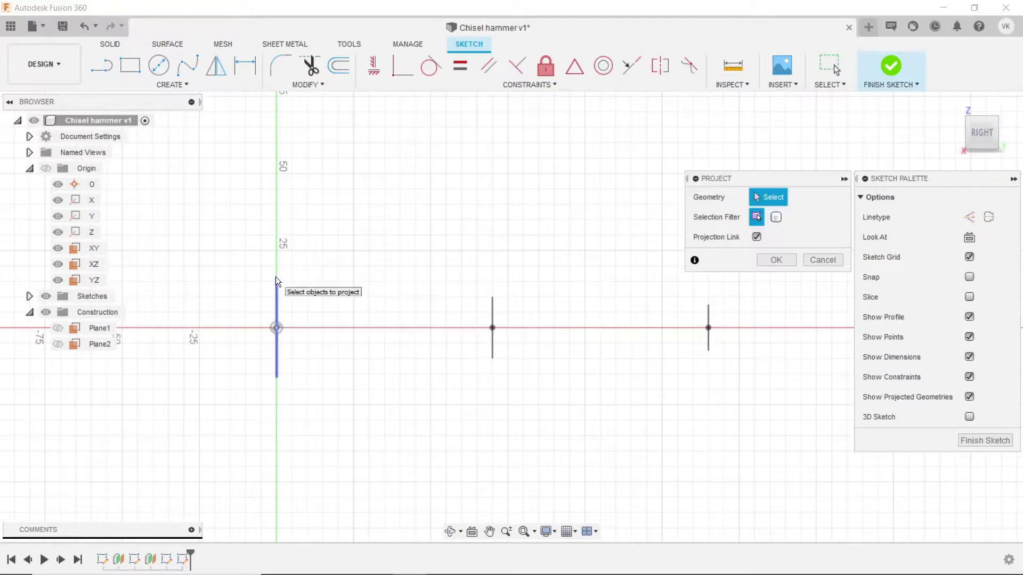
scroll(278, 282, "up", 3)
left_click(274, 292)
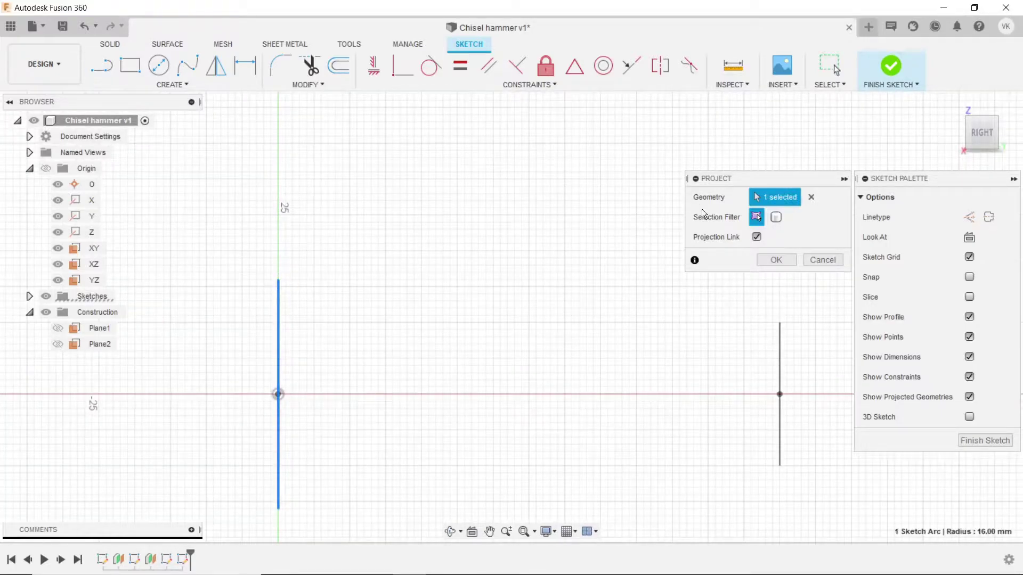
left_click(776, 260)
Project the middle vertical line into the sketch.
scroll(403, 263, "down", 2)
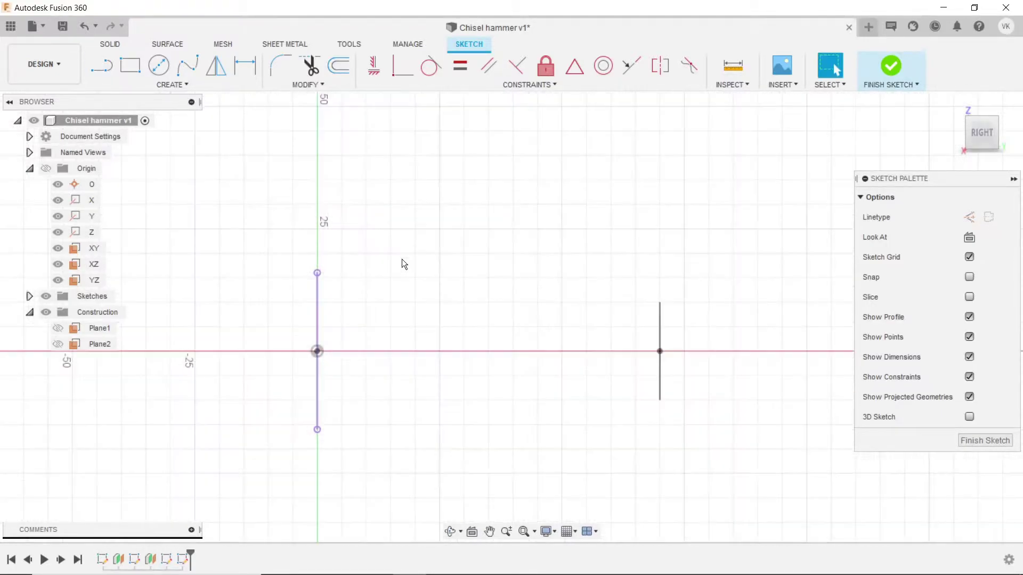
scroll(403, 263, "down", 2)
scroll(403, 263, "down", 2)
scroll(709, 306, "up", 2)
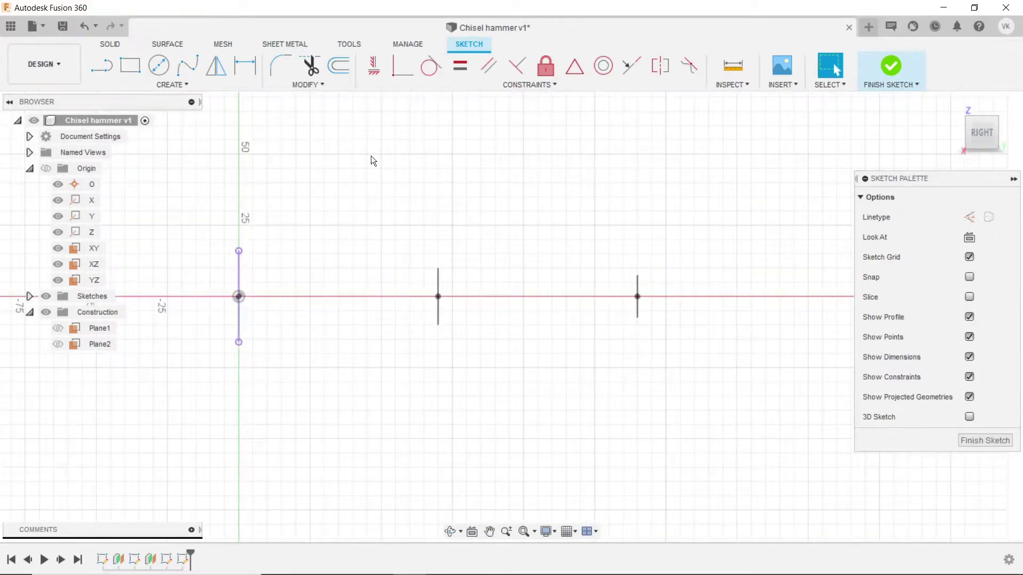
left_click(172, 84)
mouse_move(128, 320)
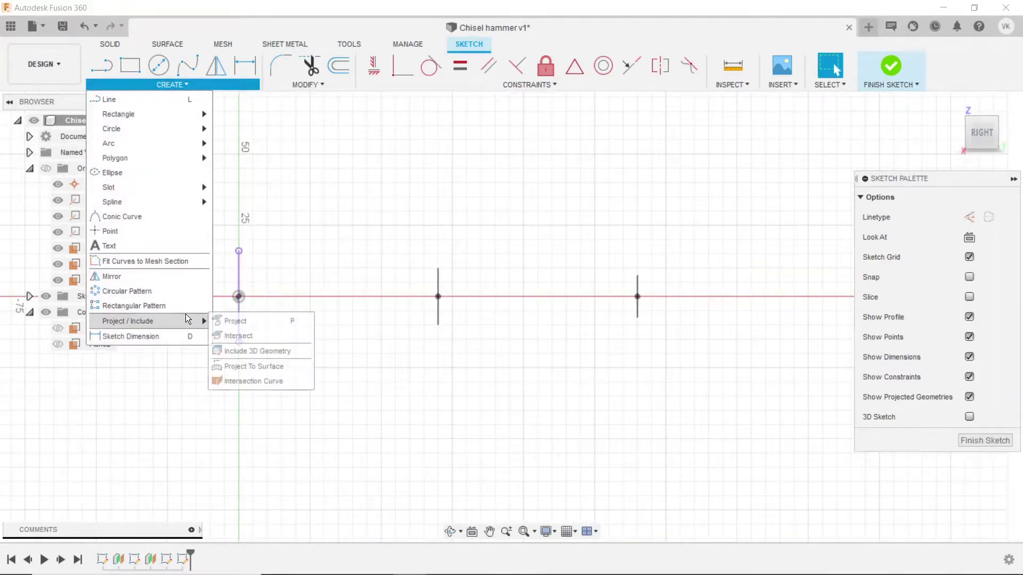
left_click(235, 321)
left_click(438, 282)
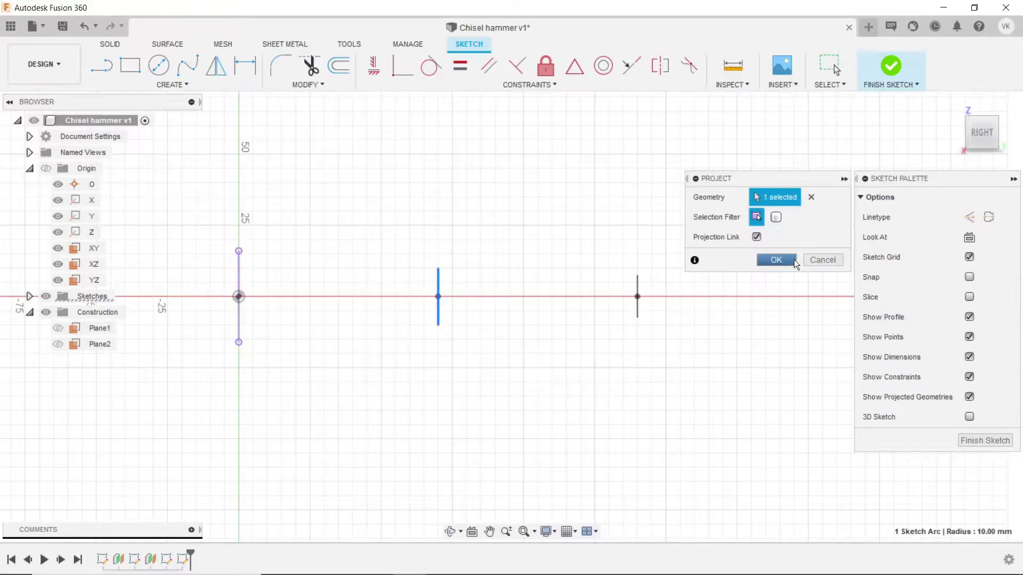
left_click(776, 260)
Project the right vertical line into the sketch.
left_click(191, 84)
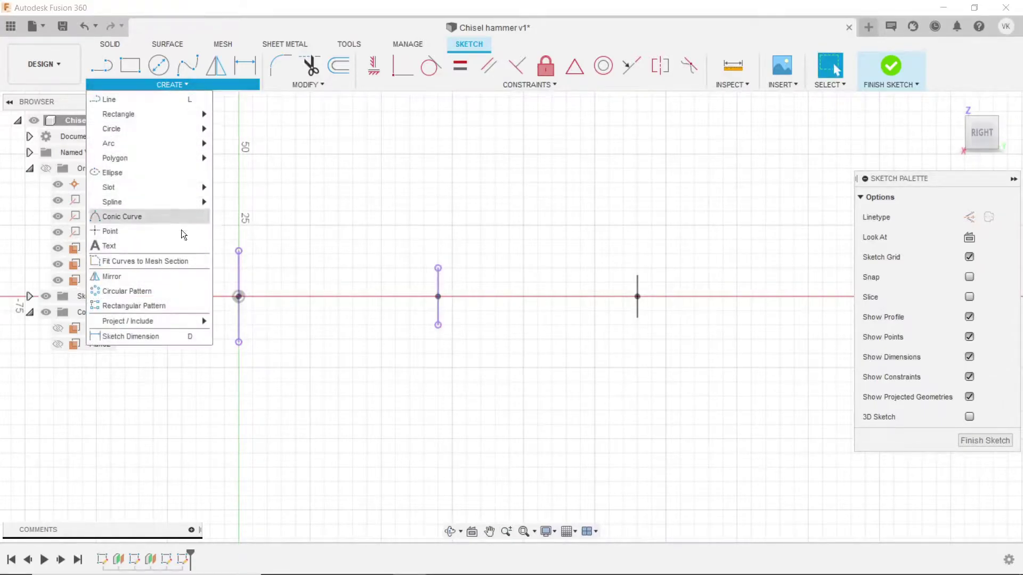
left_click(216, 321)
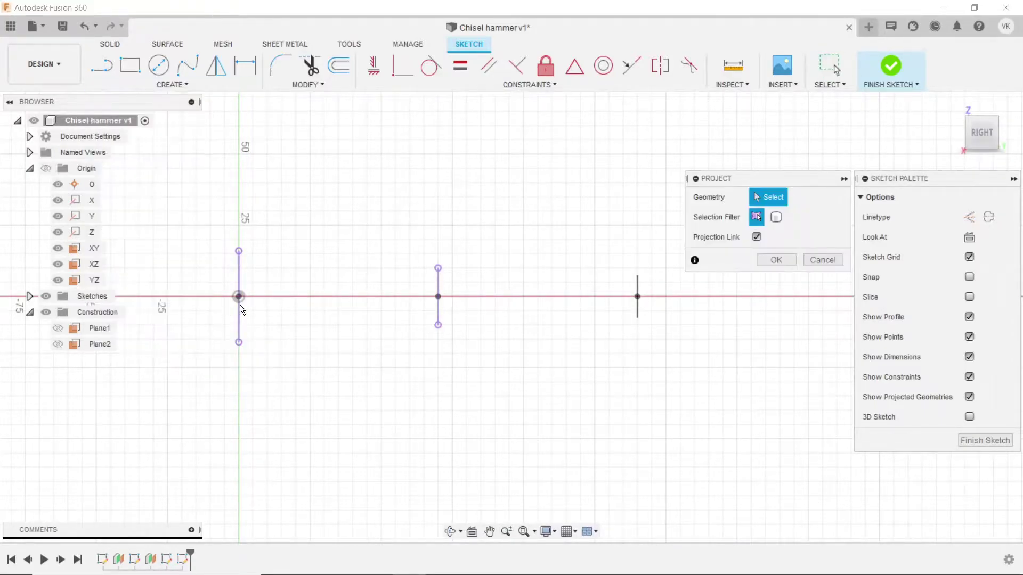
left_click(637, 291)
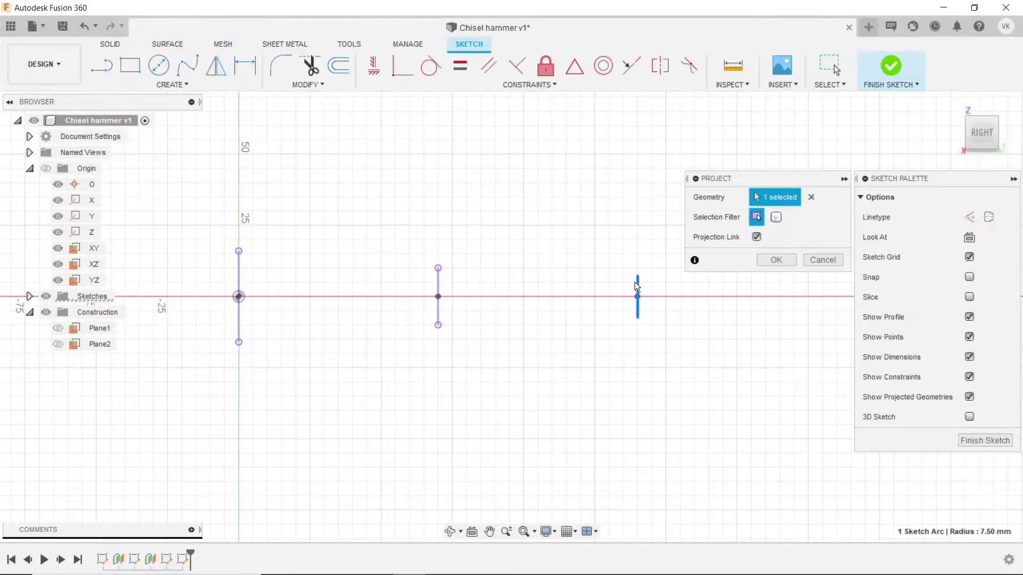
left_click(762, 260)
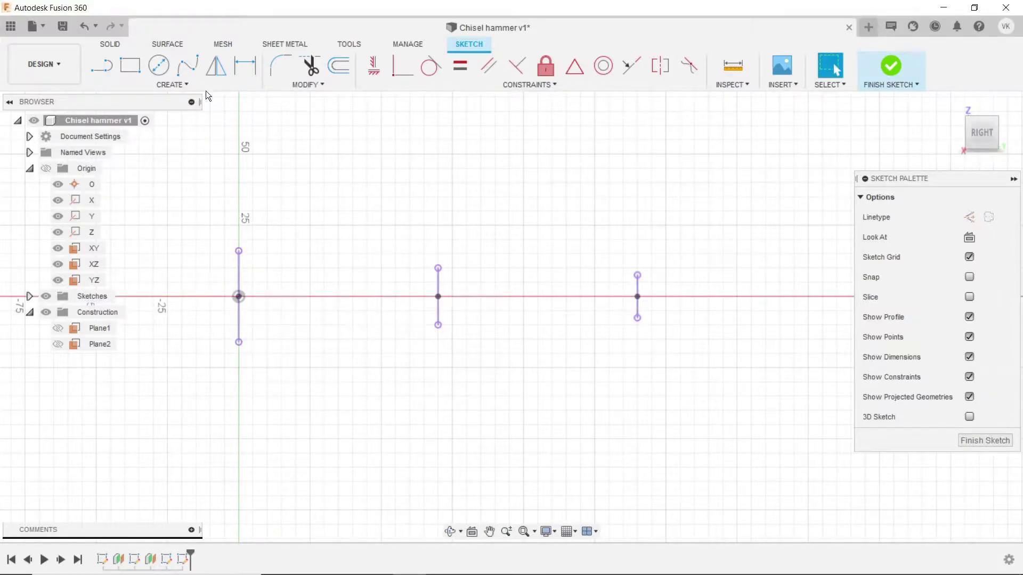
left_click(192, 74)
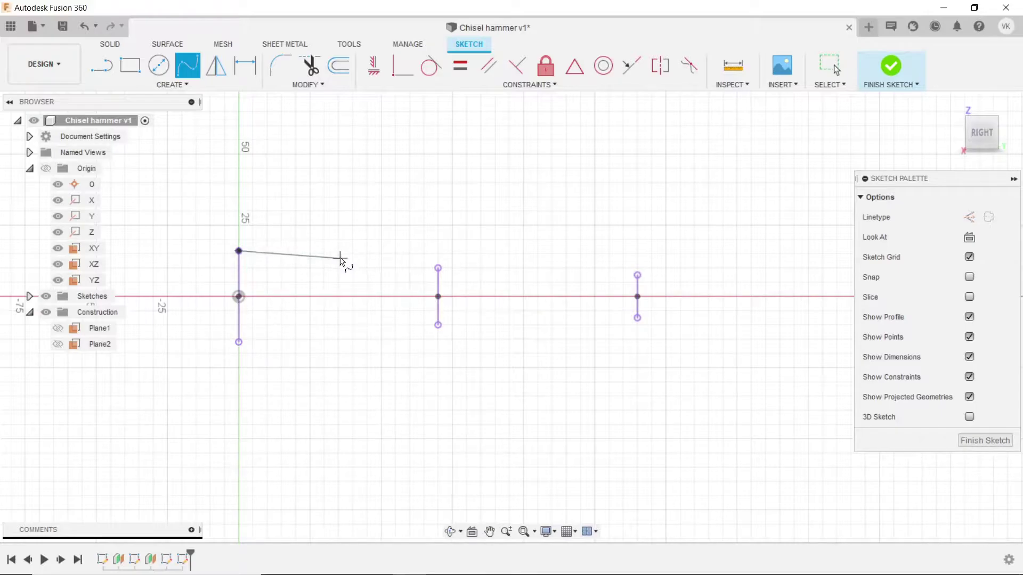
Draw a fit-point spline from the middle line's top through a gentle rise to the right line's top.
scroll(340, 260, "up", 2)
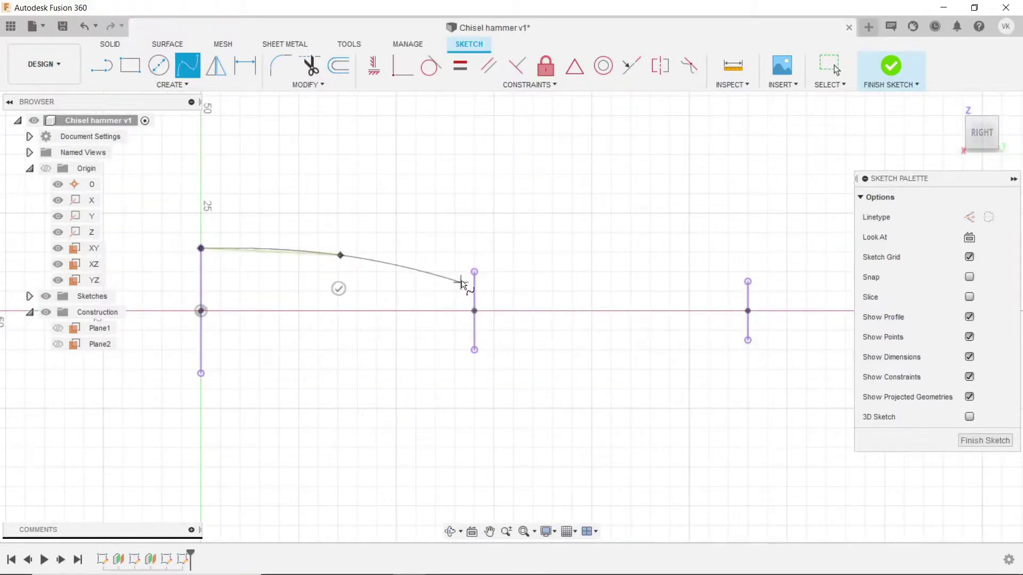
left_click(474, 273)
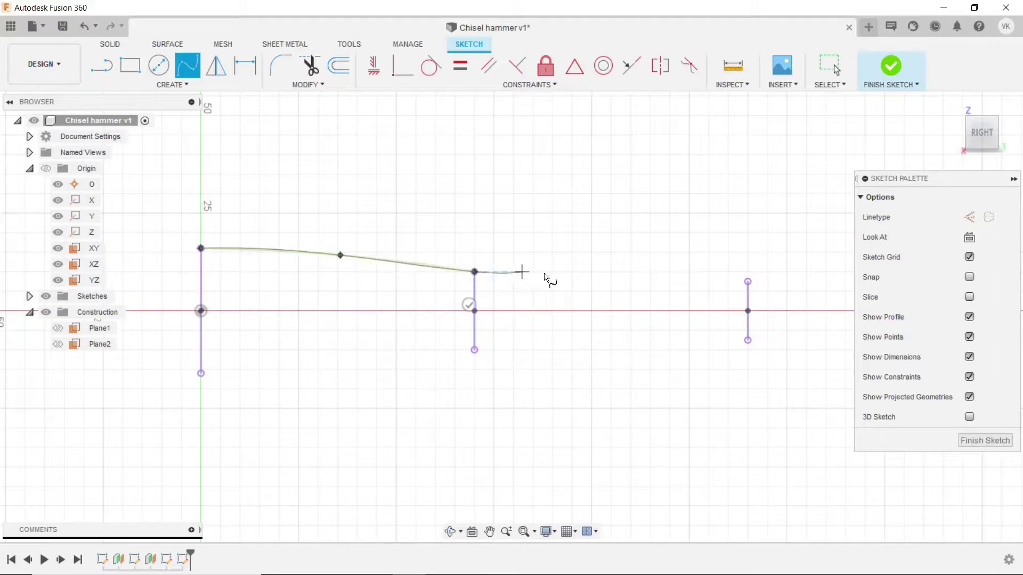
left_click(560, 271)
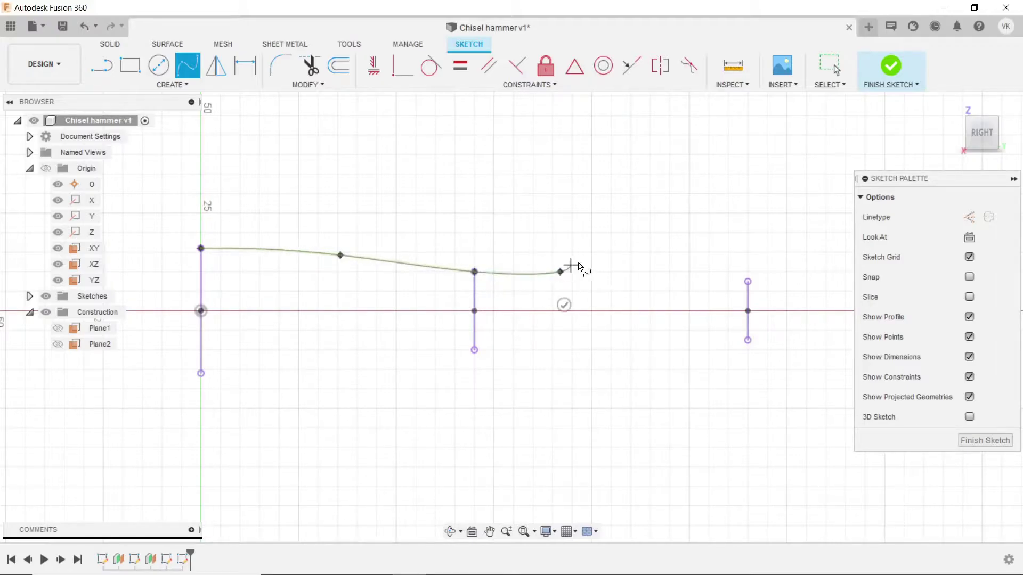
left_click(635, 258)
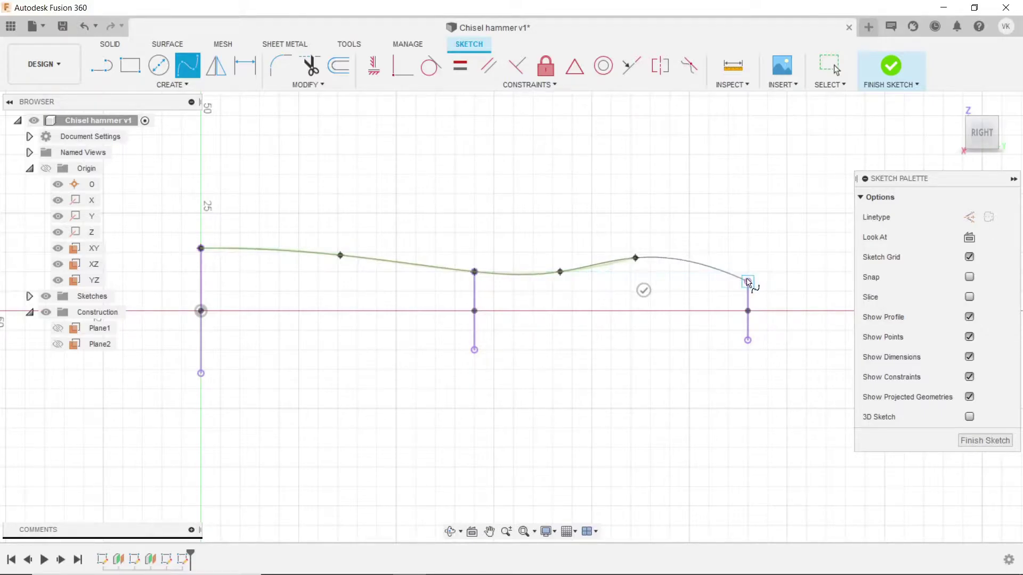
left_click(747, 281)
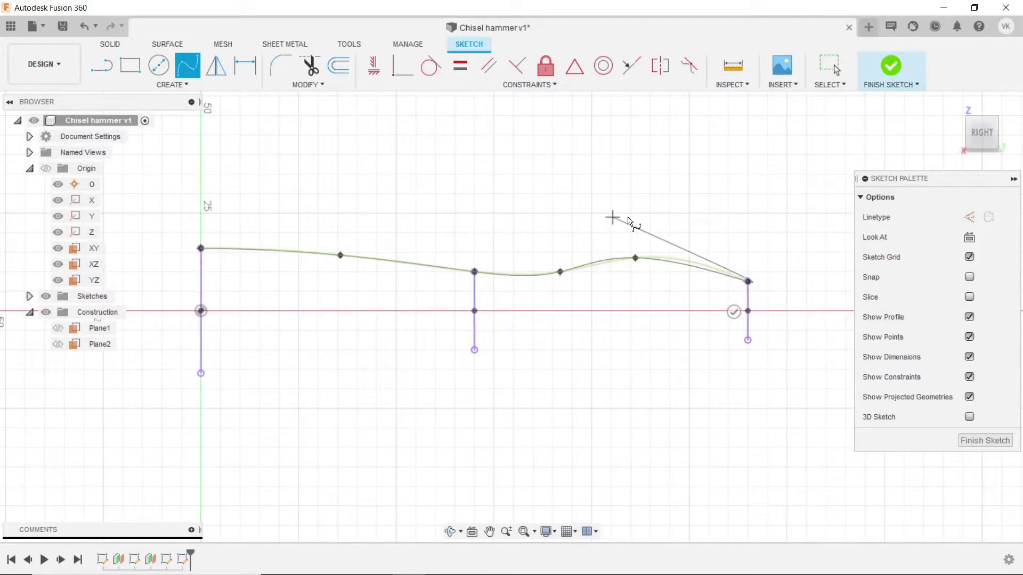
right_click(628, 221)
left_click(661, 215)
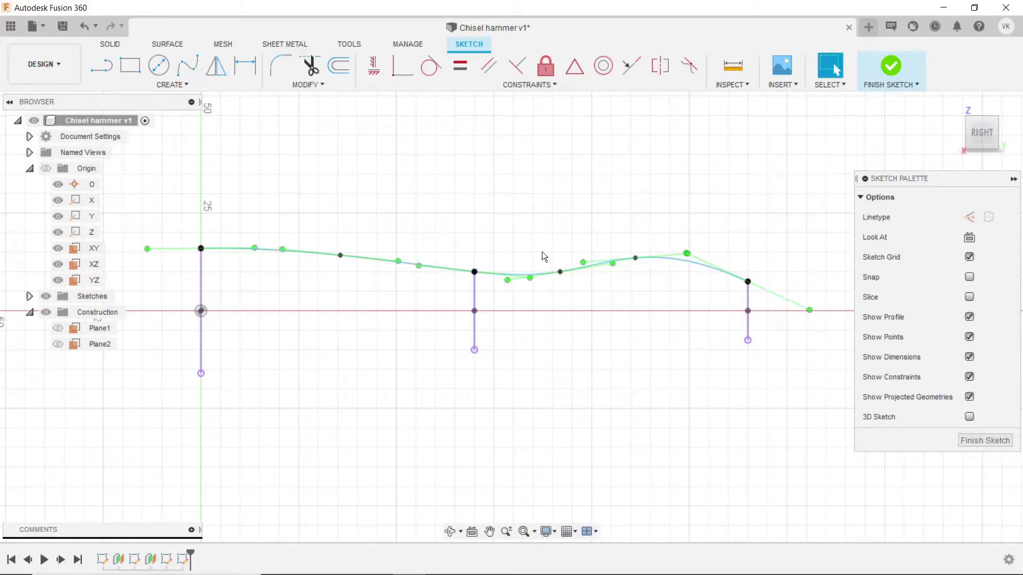
Finish the sketch and start a new sketch on the YZ plane.
scroll(544, 256, "down", 2)
scroll(544, 257, "down", 1)
scroll(543, 256, "down", 1)
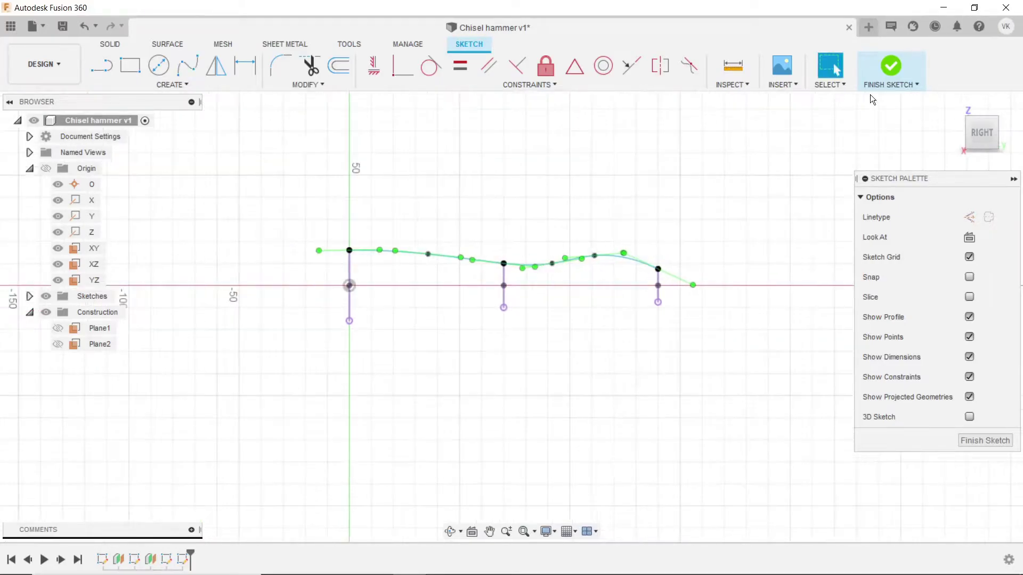
left_click(900, 76)
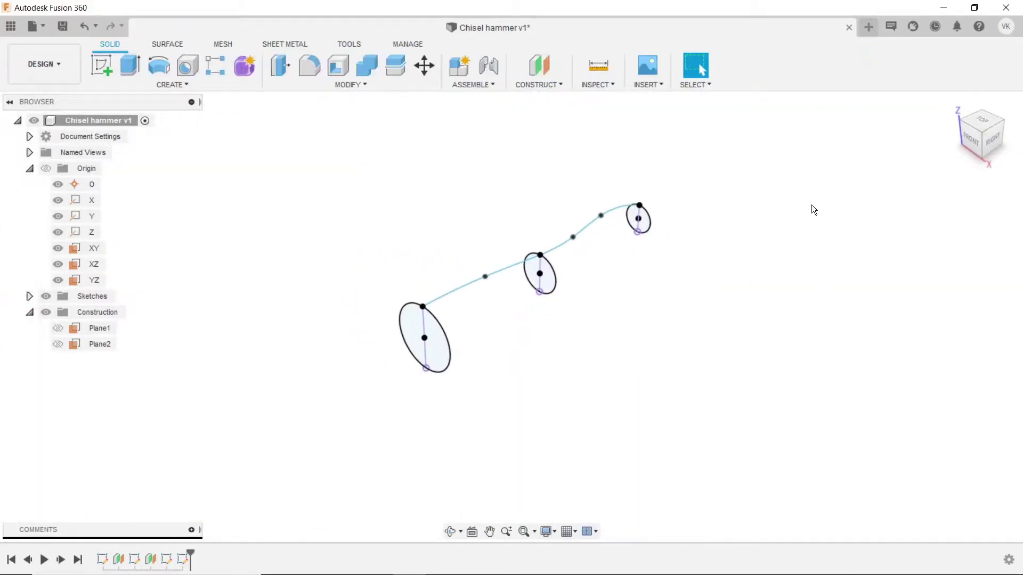
left_click(101, 65)
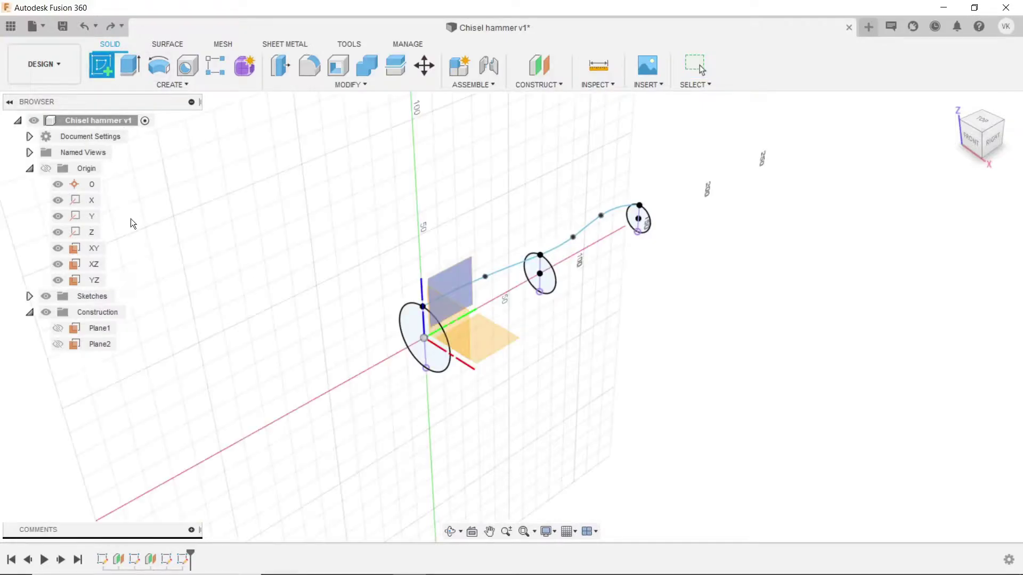
left_click(98, 281)
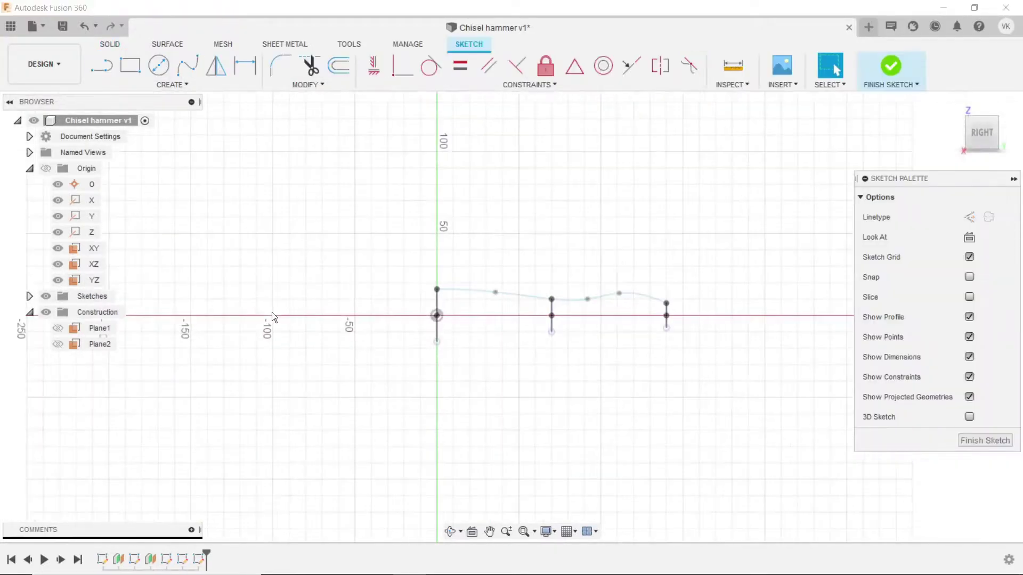
Project the right vertical line into the new side sketch.
left_click(110, 65)
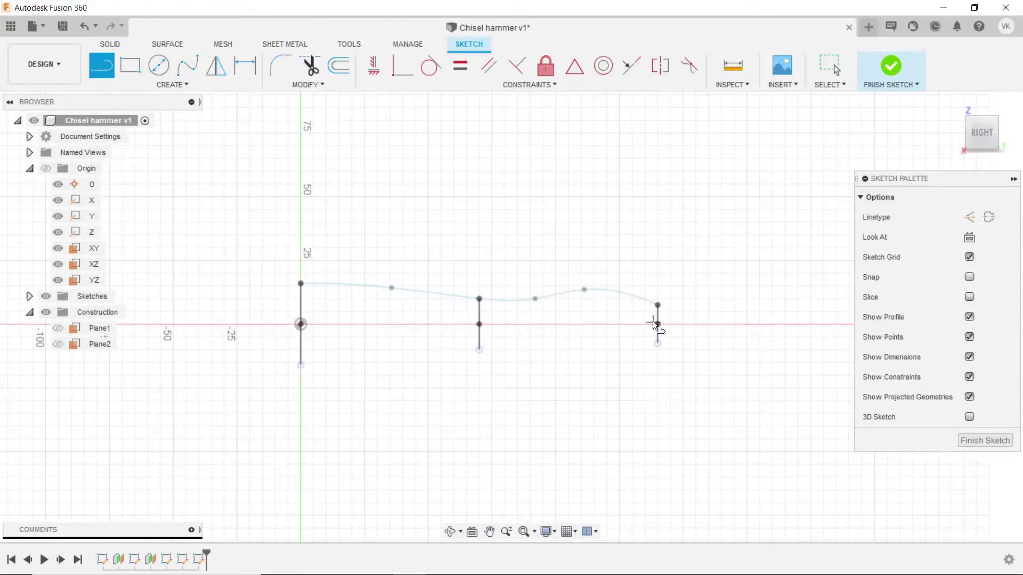
key("Escape")
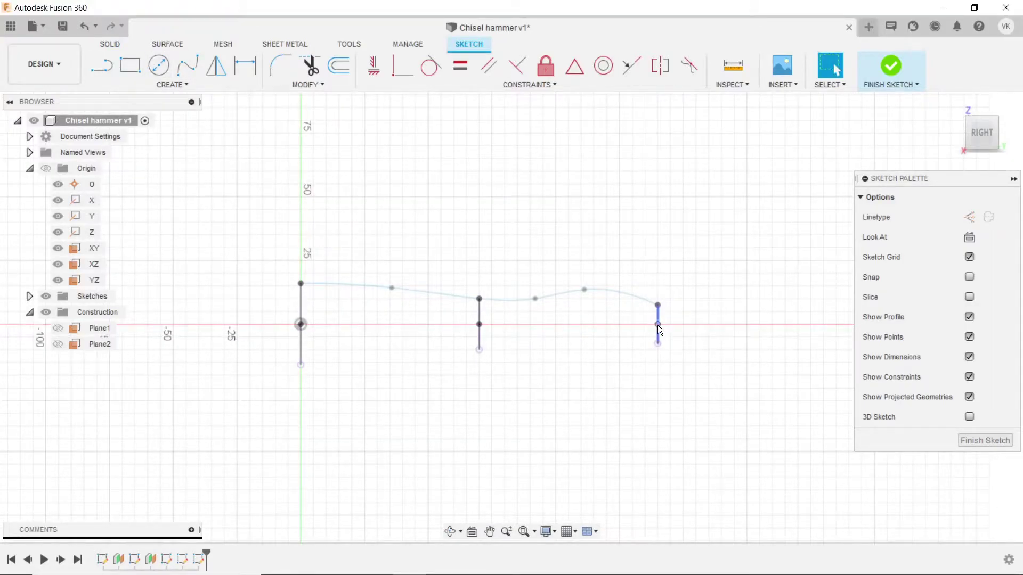
left_click(658, 330)
left_click(172, 84)
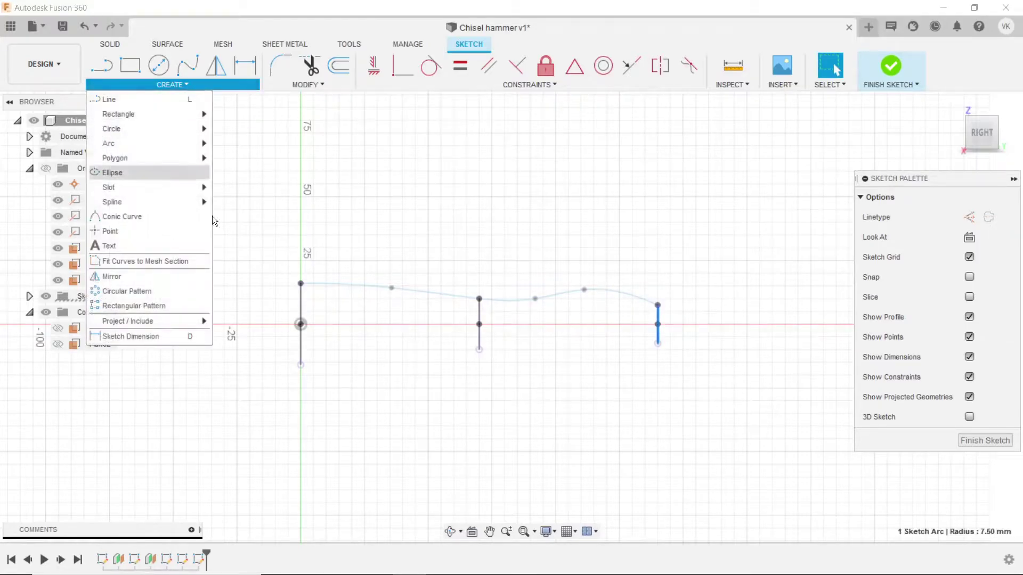
left_click(226, 321)
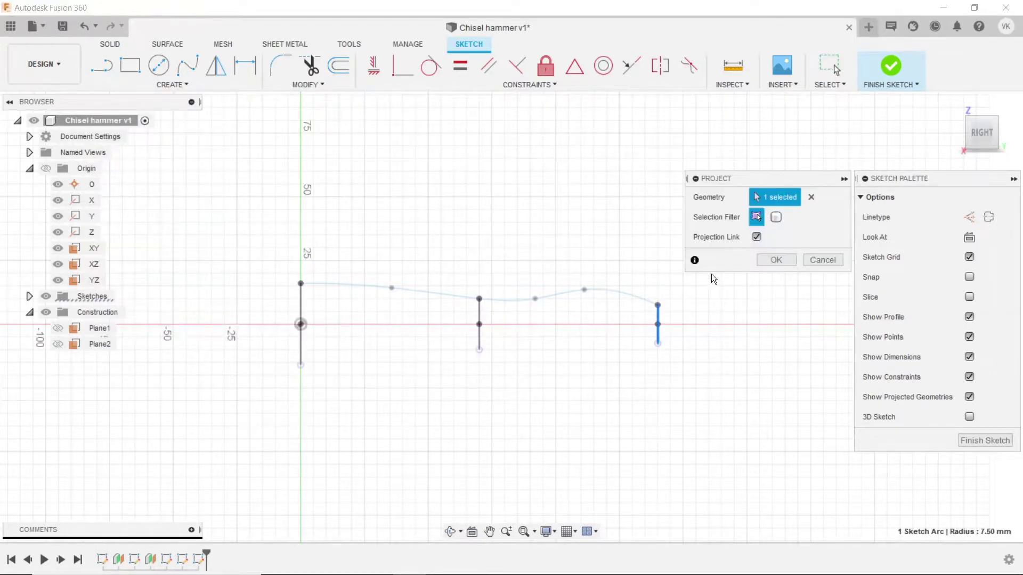
left_click(769, 261)
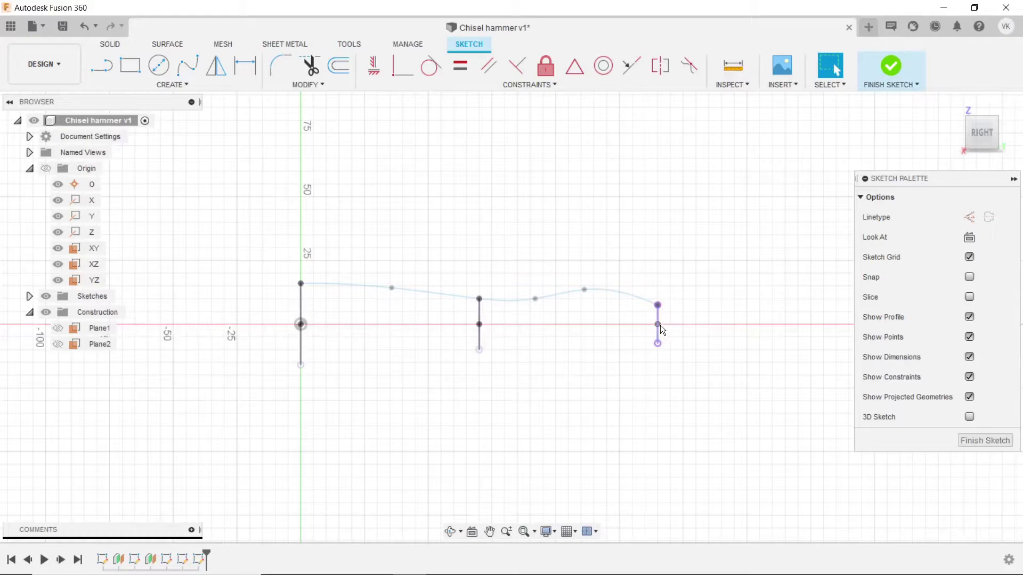
Draw a 140 mm horizontal line from the origin and make it construction geometry.
key("l")
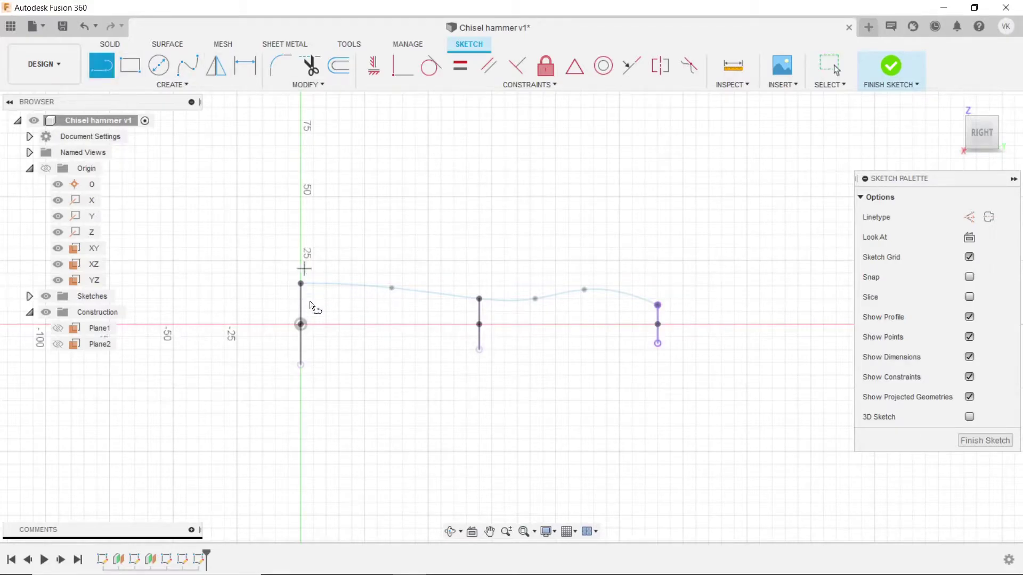
left_click(301, 324)
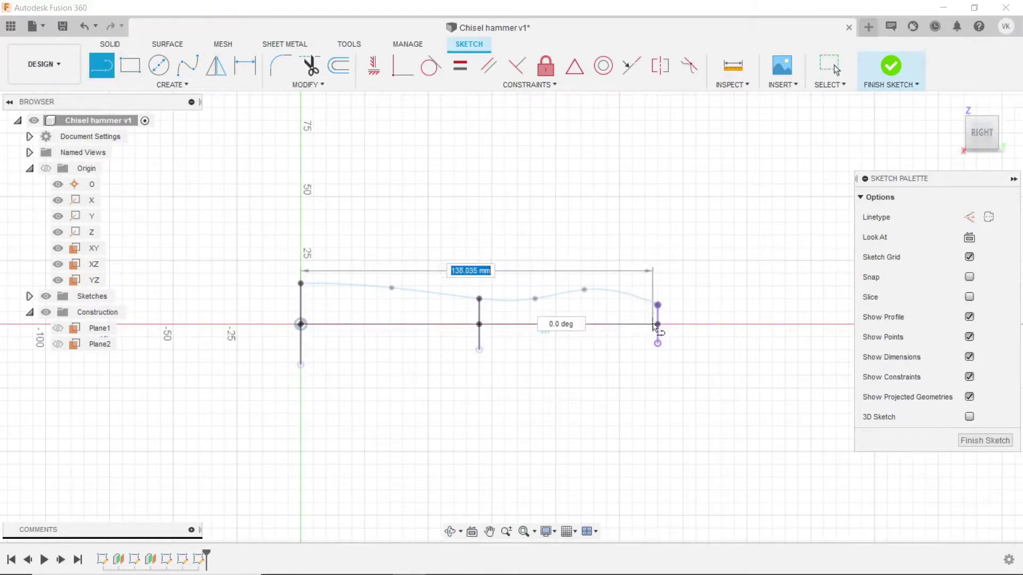
left_click(657, 324)
right_click(669, 235)
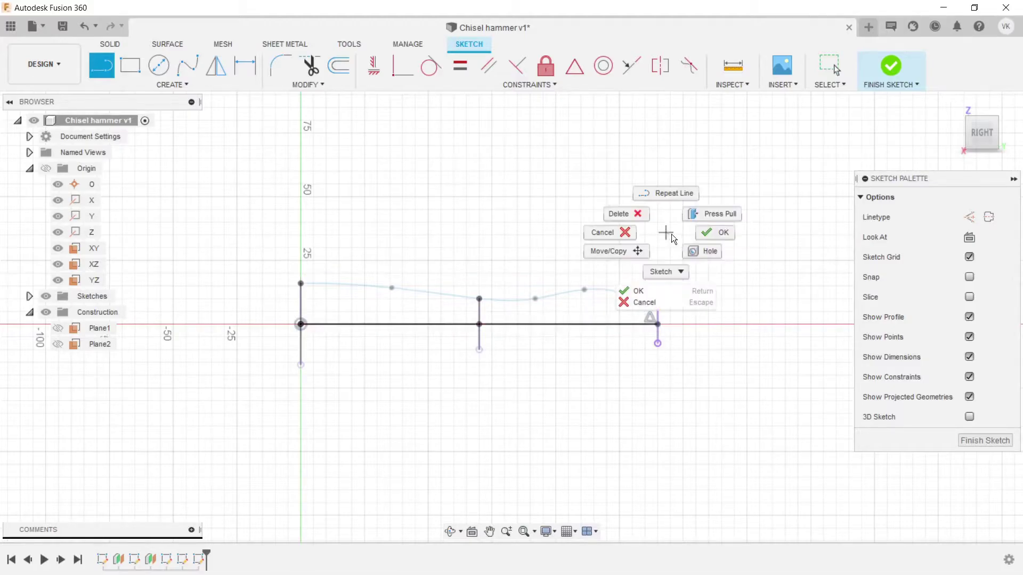
key("Escape")
right_click(694, 232)
key("Escape")
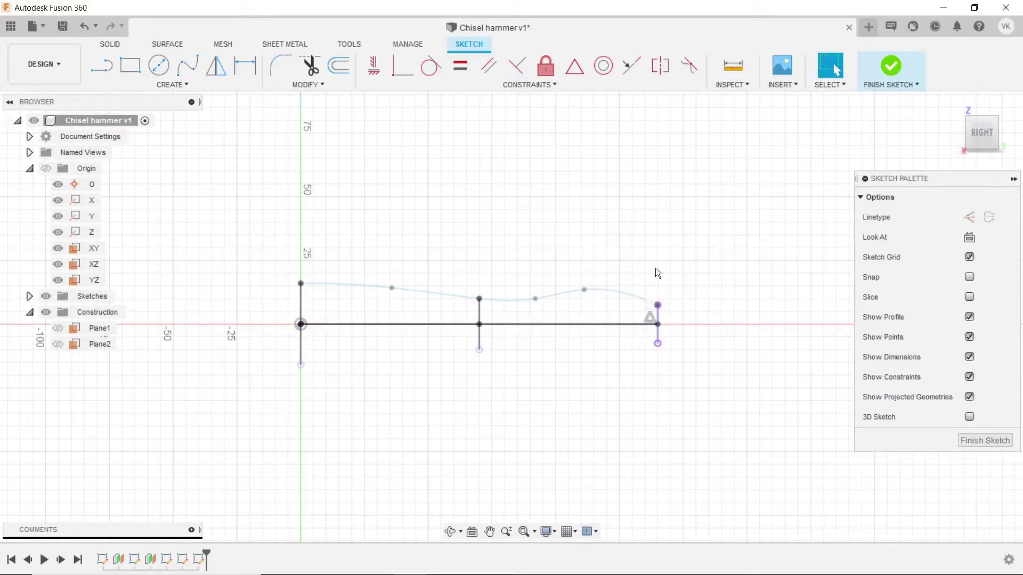
left_click(546, 326)
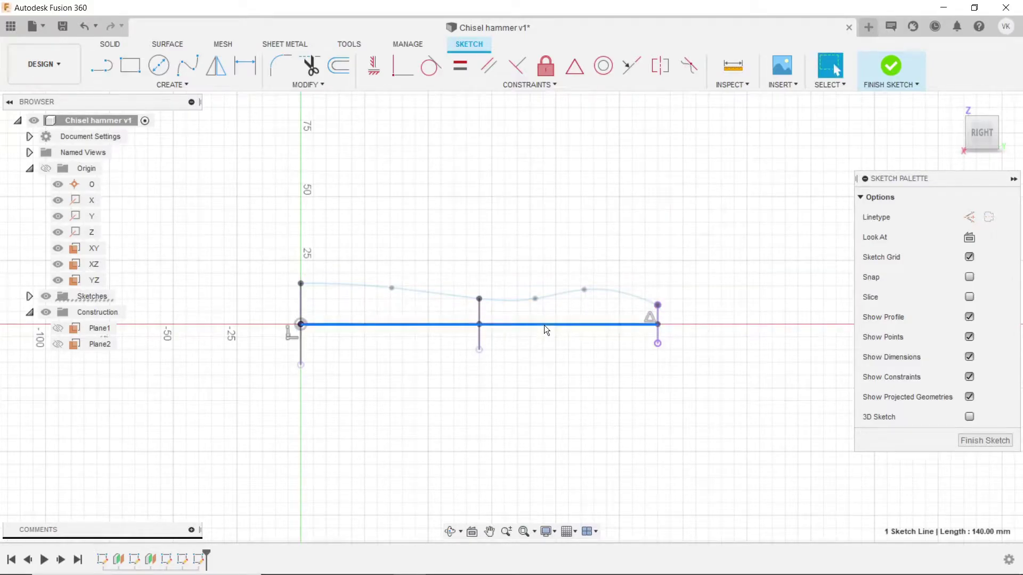
left_click(969, 217)
Project the top spline into the sketch.
left_click(171, 85)
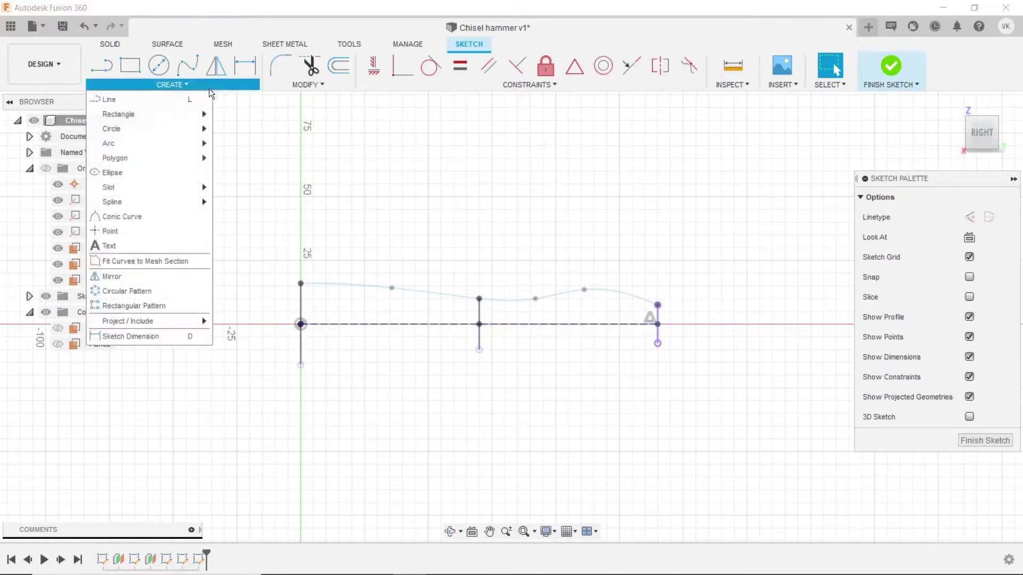
left_click(230, 320)
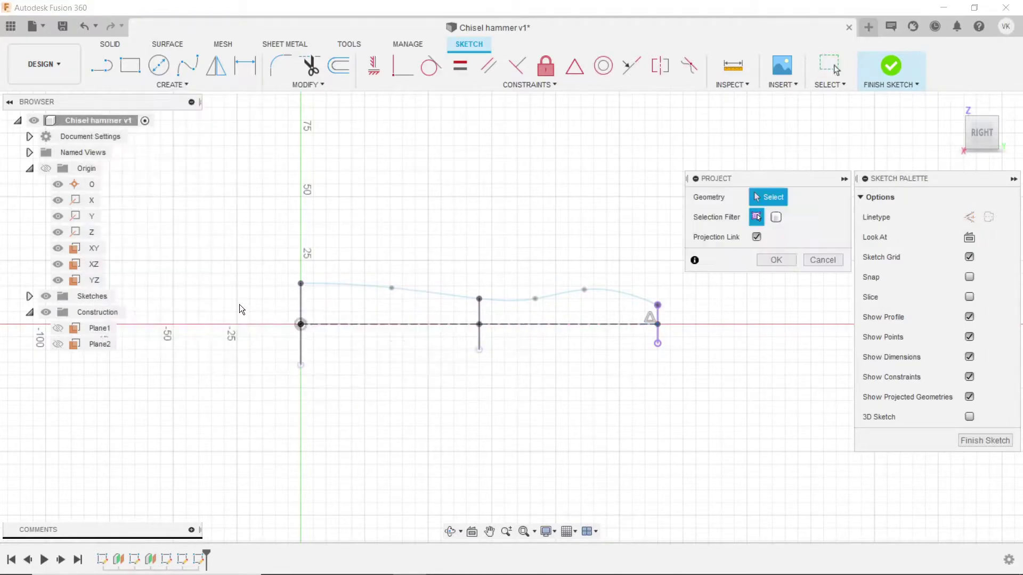
left_click(329, 286)
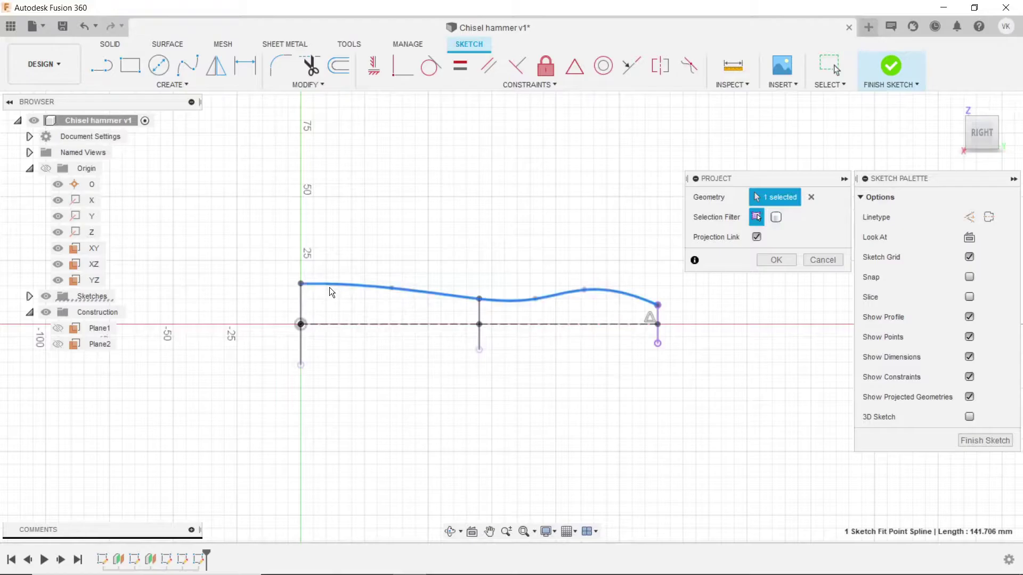
left_click(764, 259)
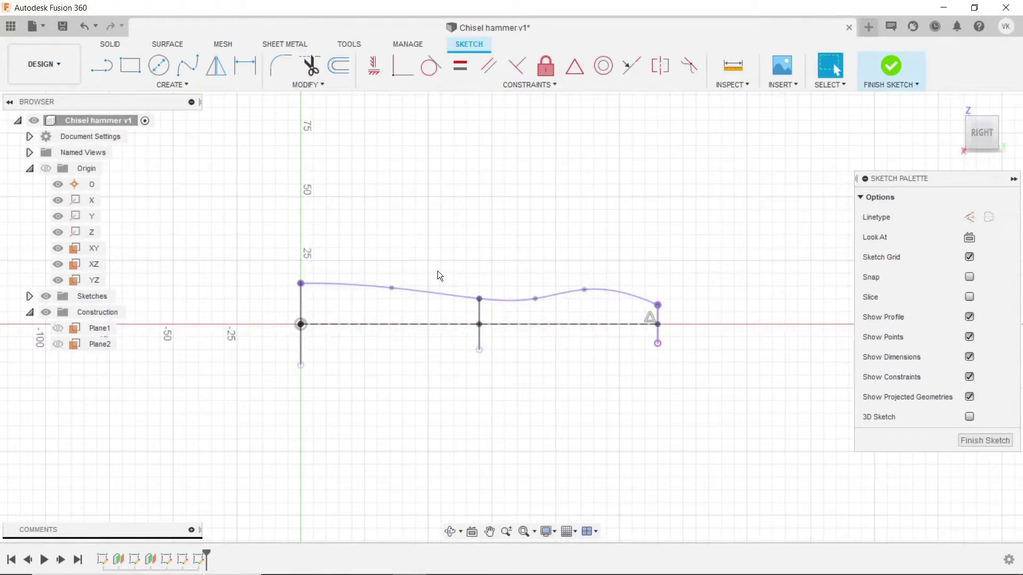
Mirror the top spline across the dashed centreline to form the lower spline, and adjust the upper spline's line type.
left_click(215, 66)
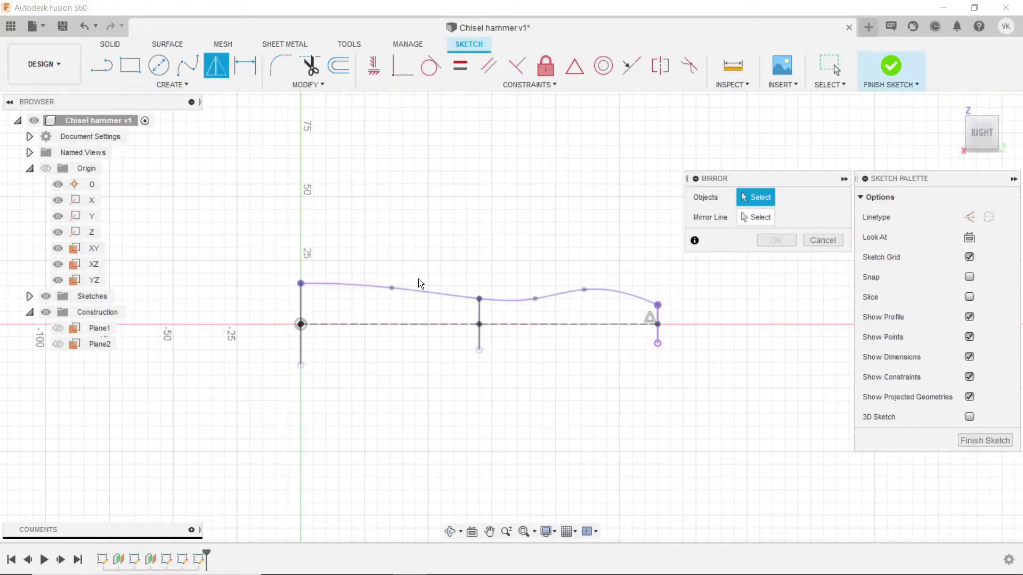
left_click(424, 291)
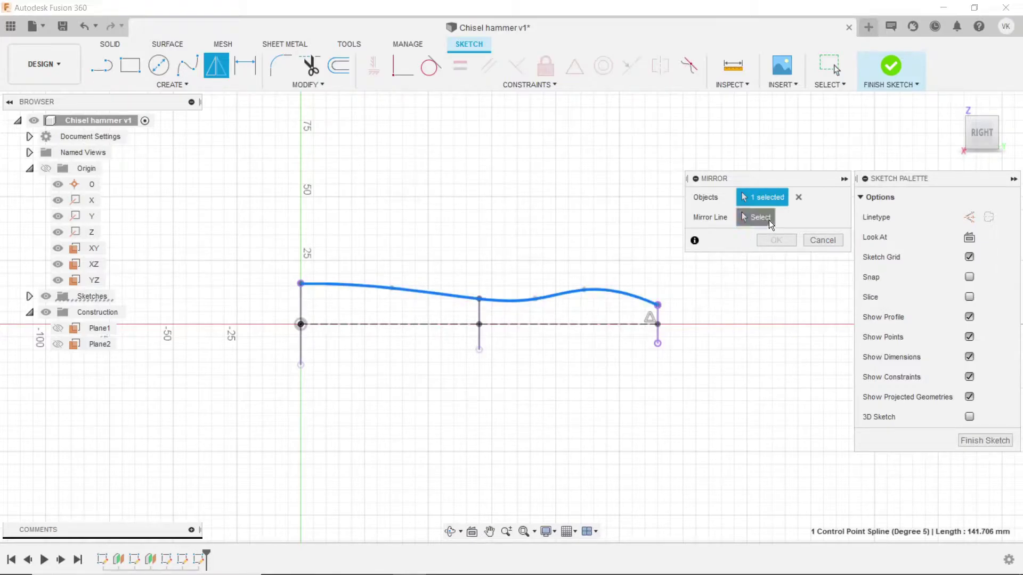
left_click(467, 324)
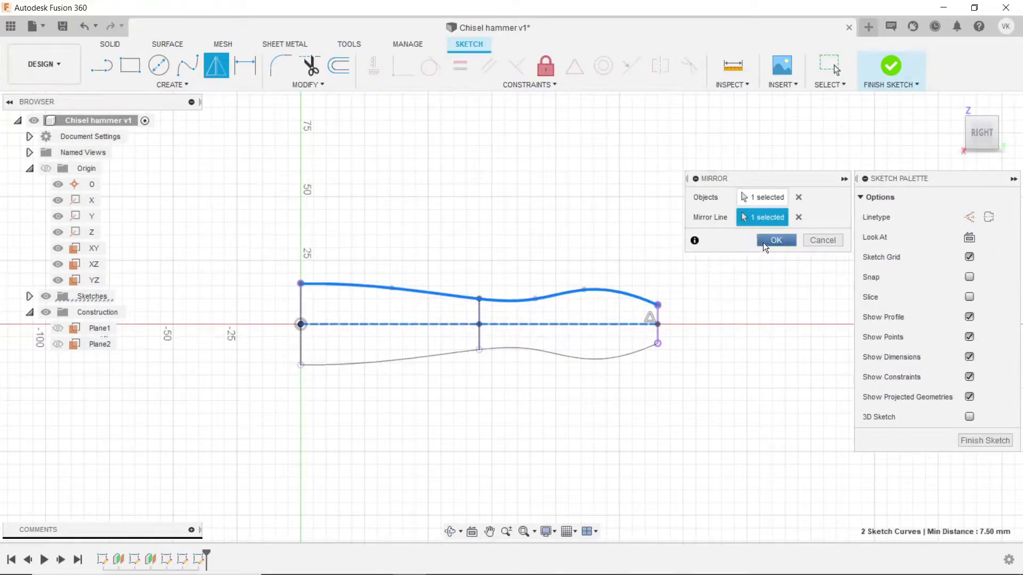
left_click(776, 240)
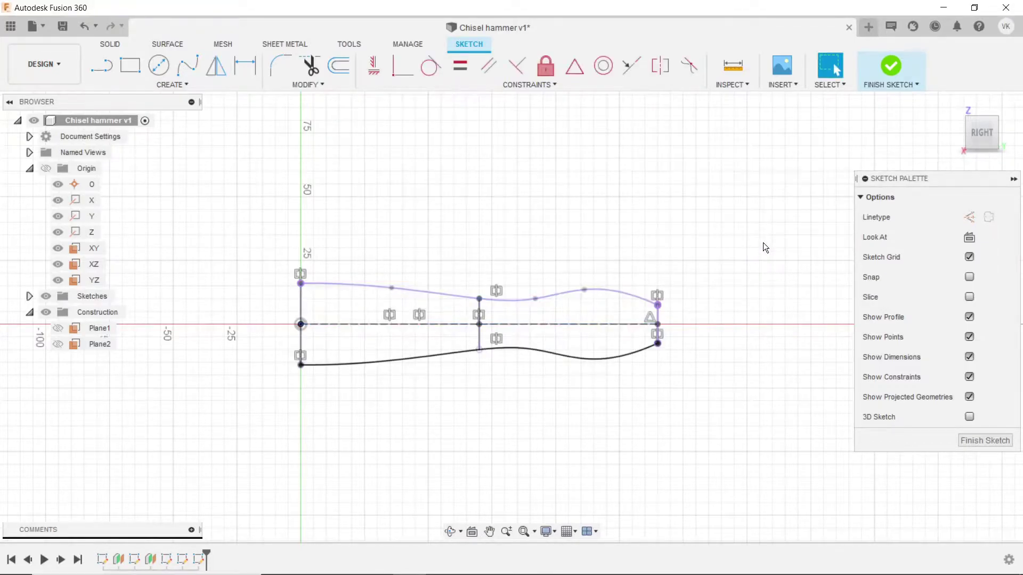
left_click(544, 297)
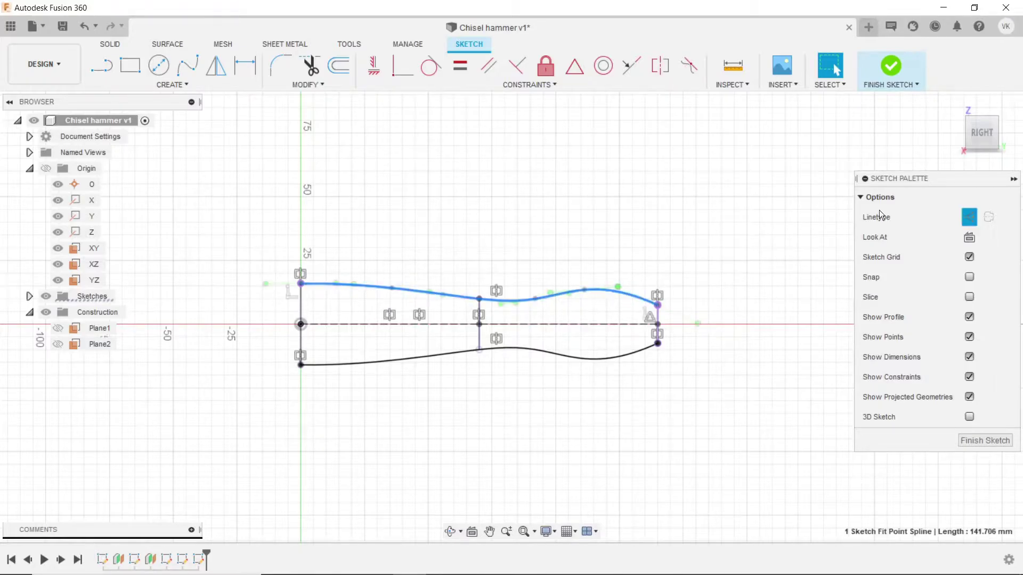
left_click(973, 220)
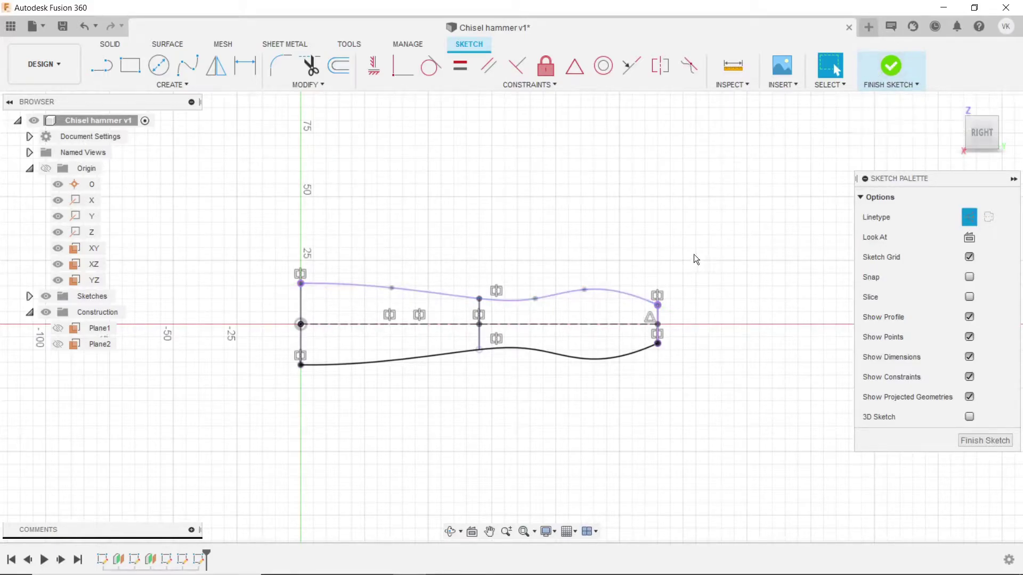
left_click(617, 291)
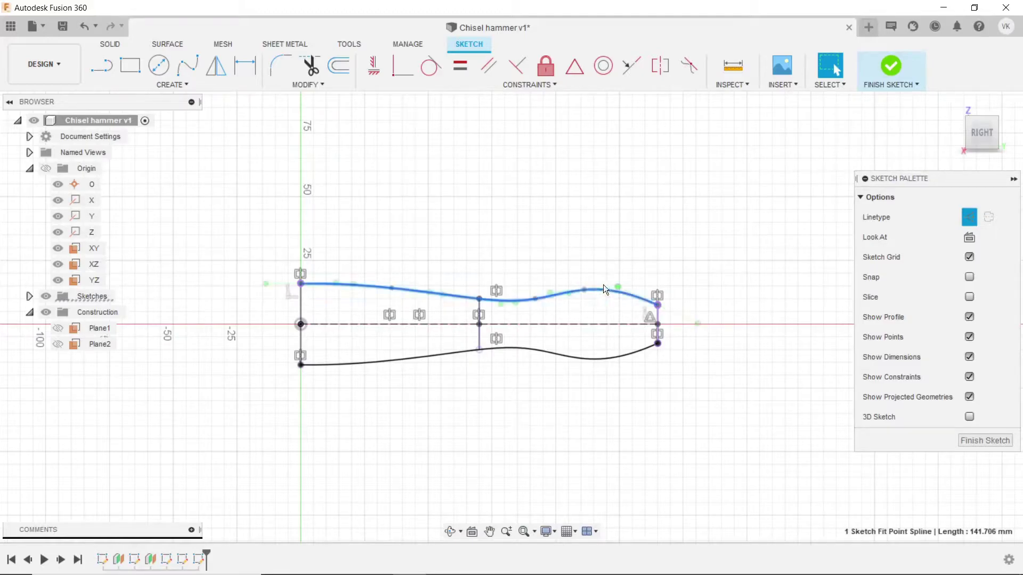
left_click(807, 137)
Finish the sketch and save the design as v2.
left_click(890, 69)
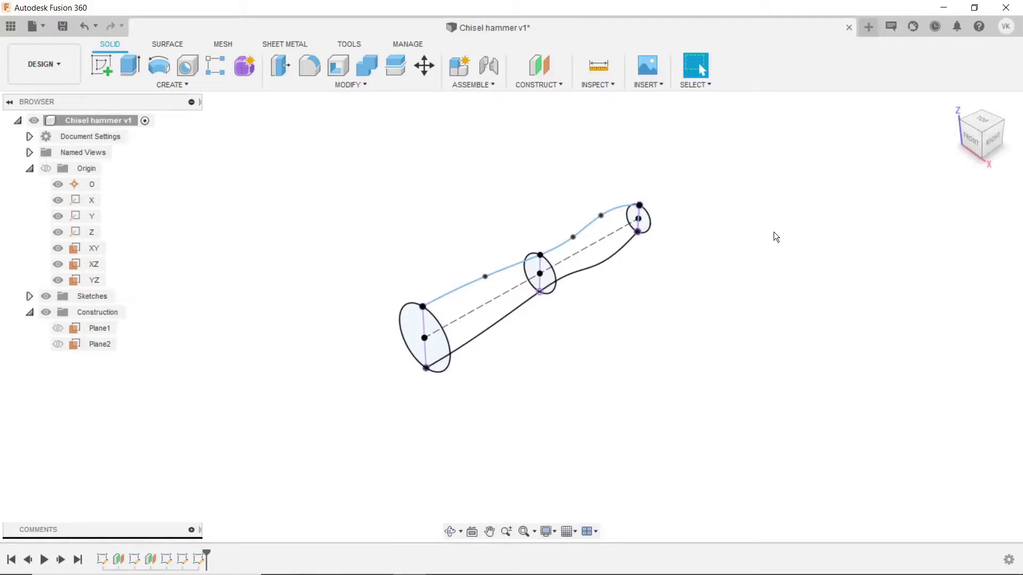
key("ctrl+s")
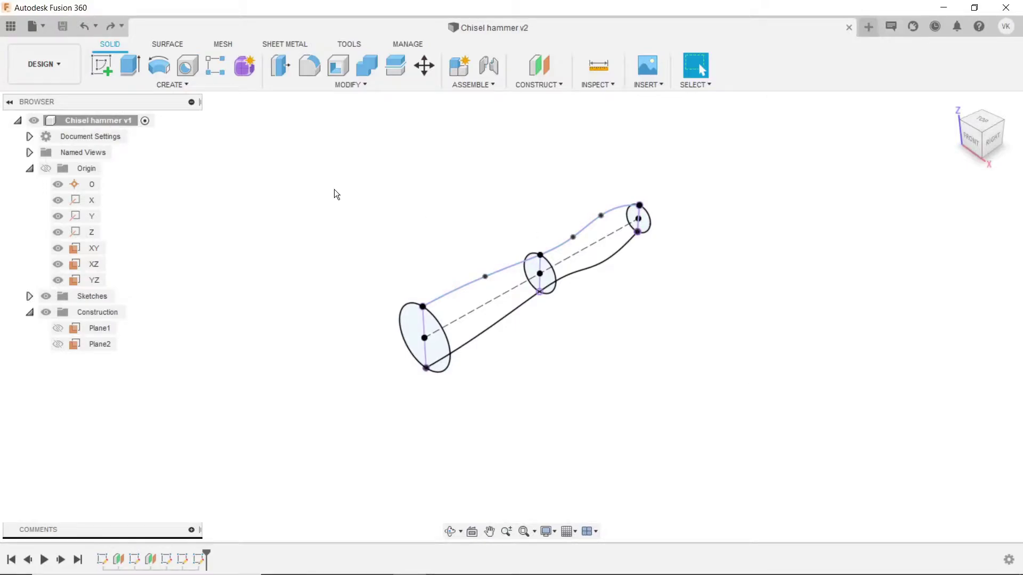
left_click(150, 87)
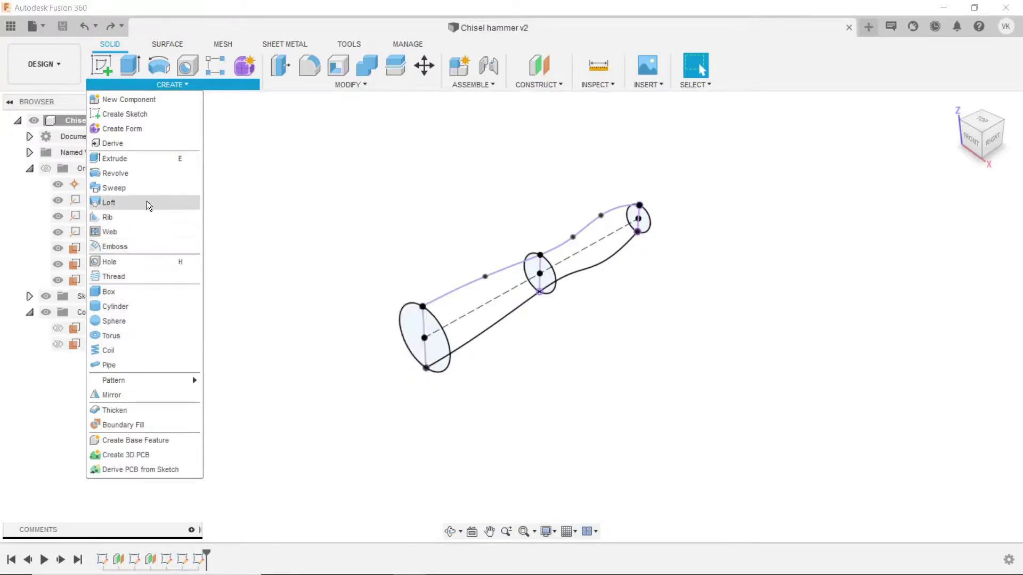
left_click(148, 201)
Pick the start, middle and end circles as the loft profiles.
left_click(407, 324)
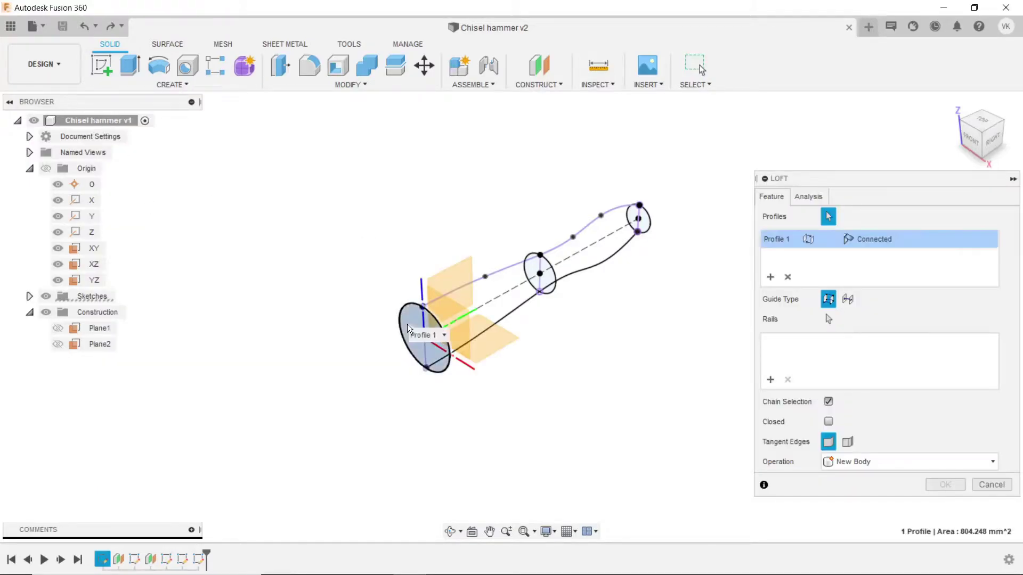
left_click(529, 274)
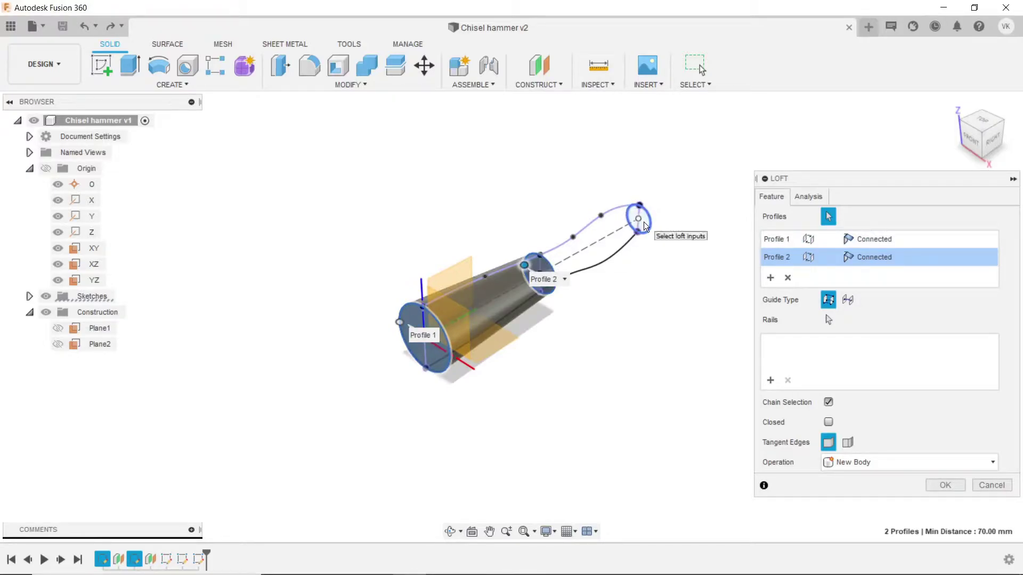
scroll(639, 222, "up", 5)
left_click(643, 220)
scroll(566, 288, "down", 5)
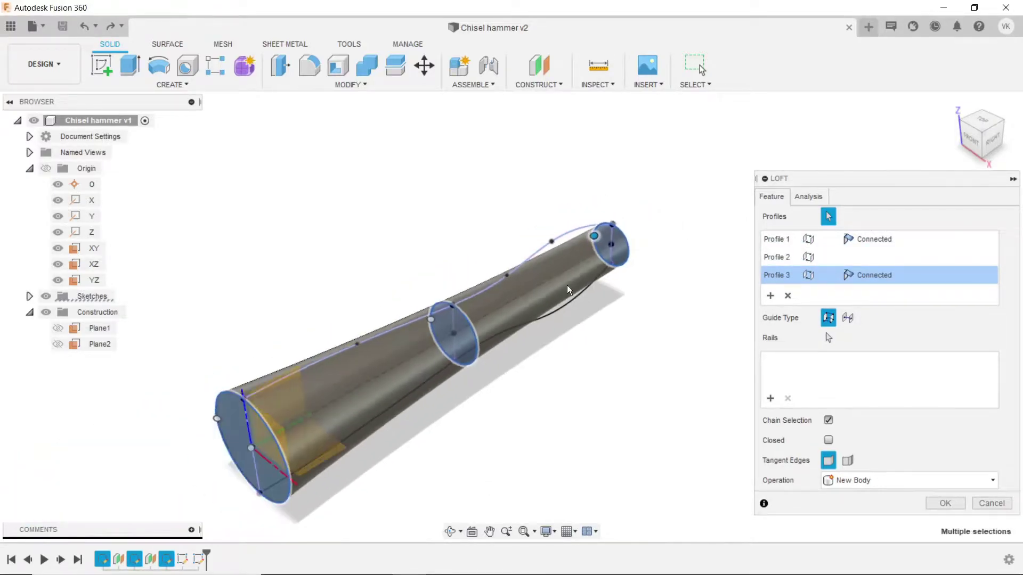
Add the upper and lower splines as loft rails and create the handle body.
left_click(829, 337)
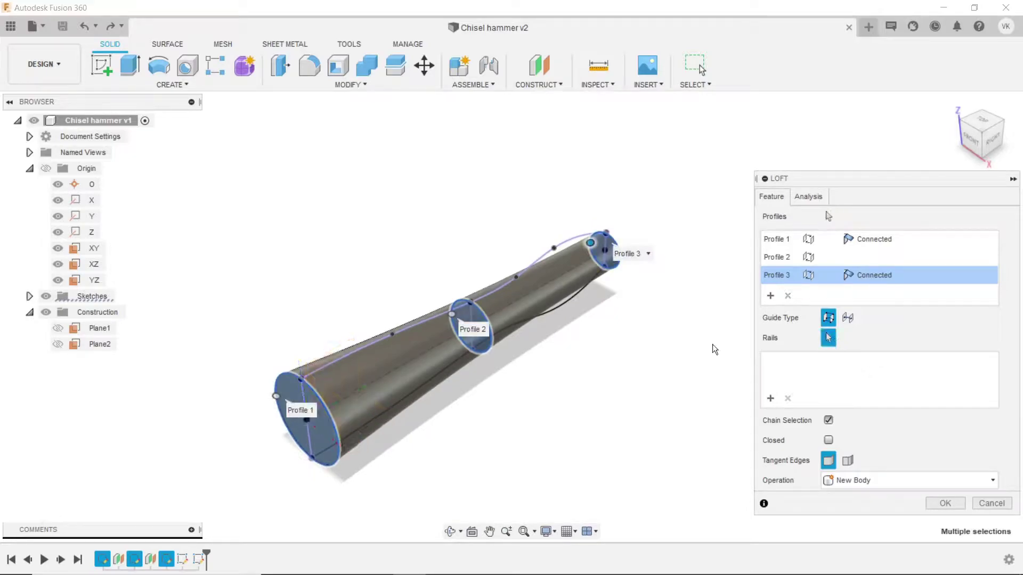
left_click(421, 325)
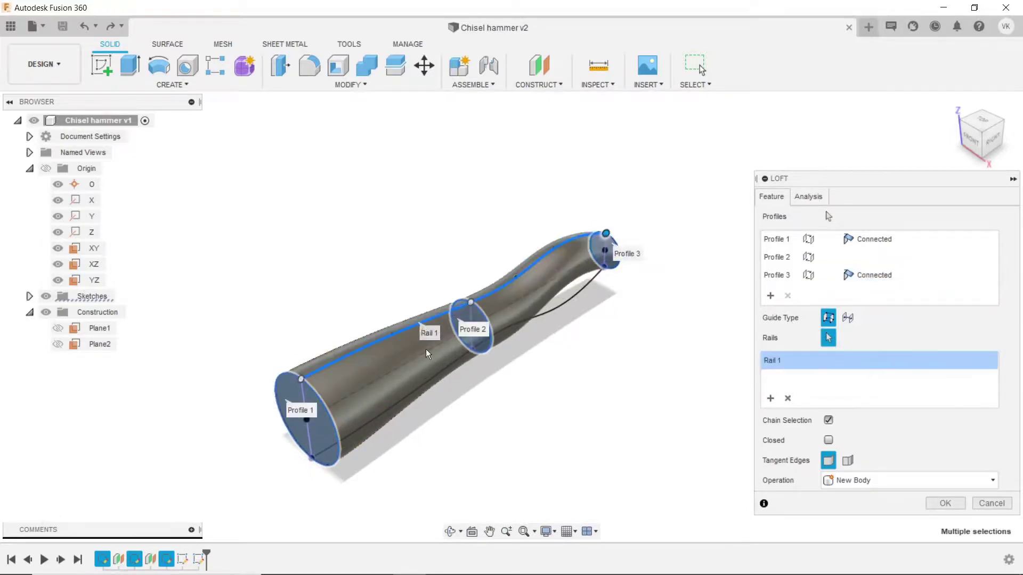
left_click(430, 376)
left_click(846, 318)
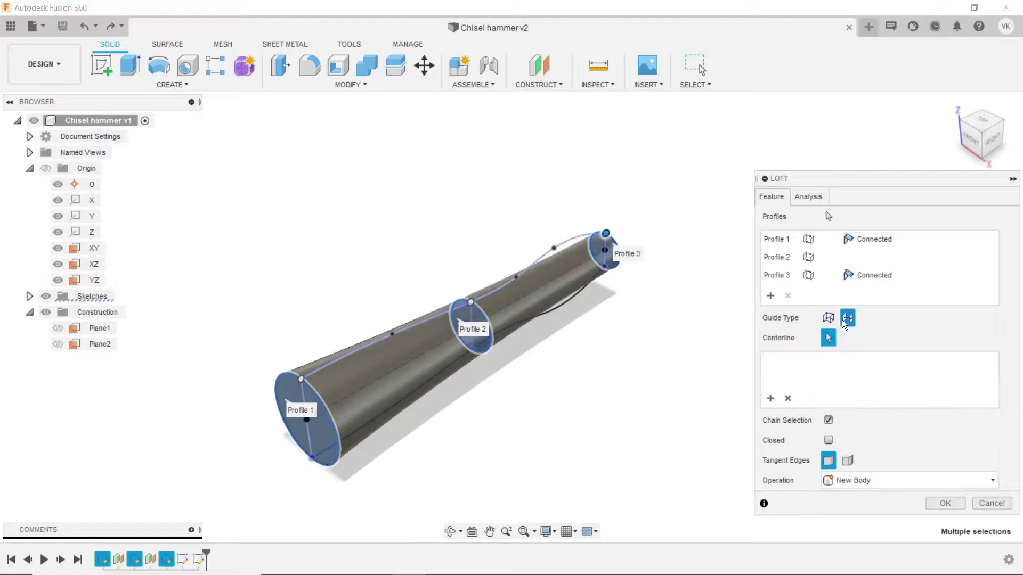
left_click(832, 319)
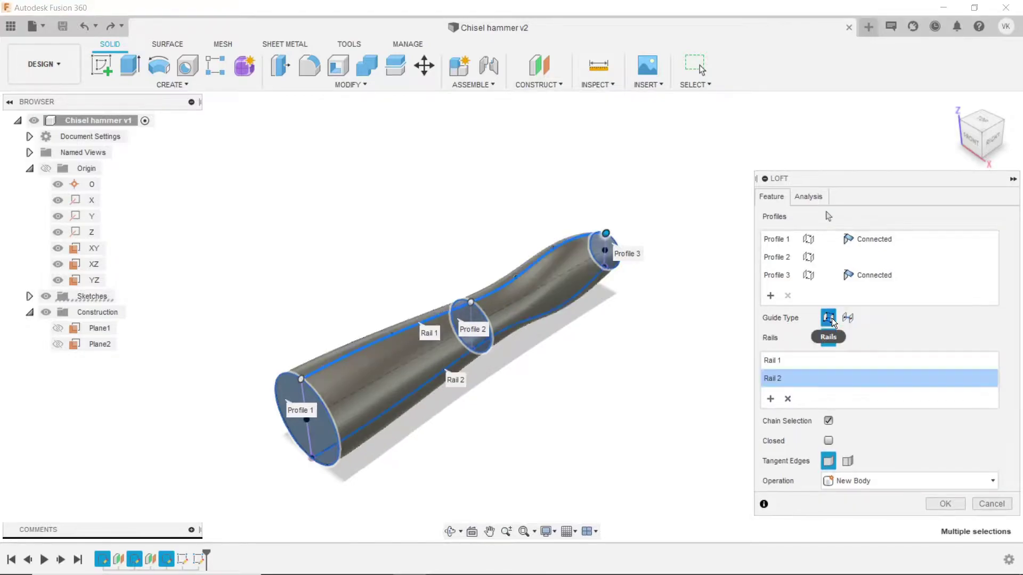
left_click(953, 503)
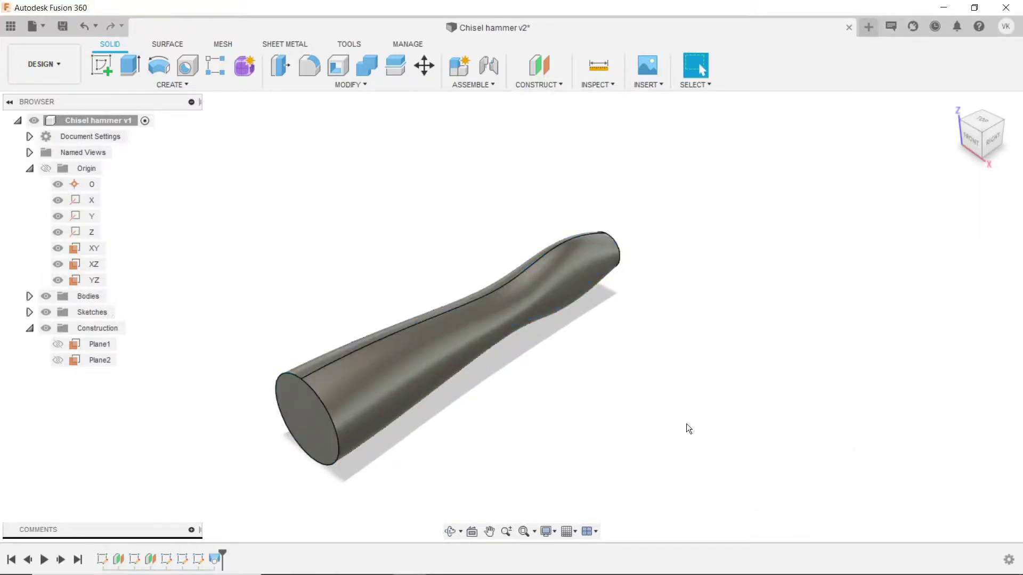
Orbit the view to see the handle lengthwise from the left side.
left_click(450, 531)
mouse_move(491, 407)
left_mouse_down()
mouse_move(644, 353)
mouse_move(487, 323)
left_mouse_up()
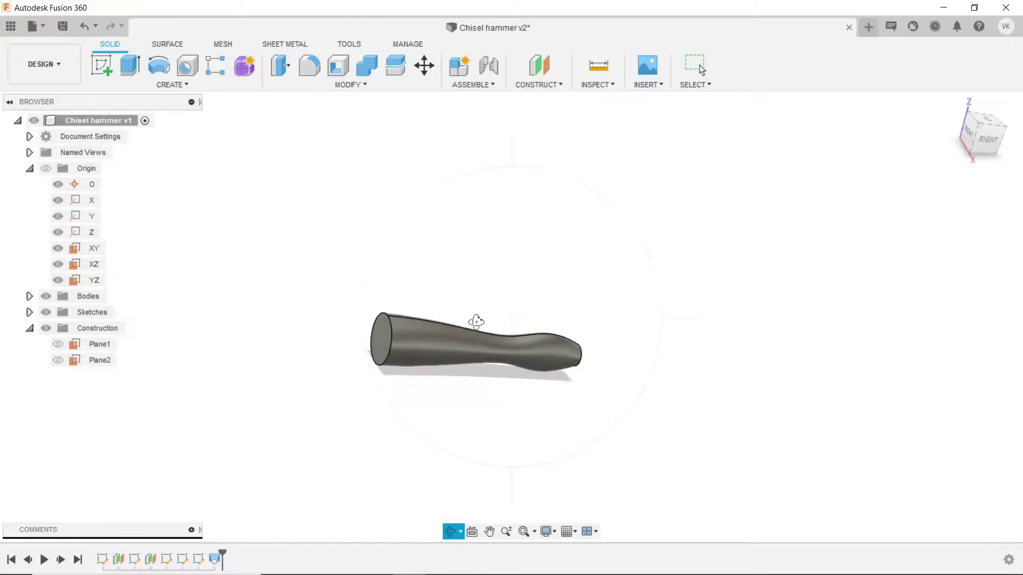
key("Escape")
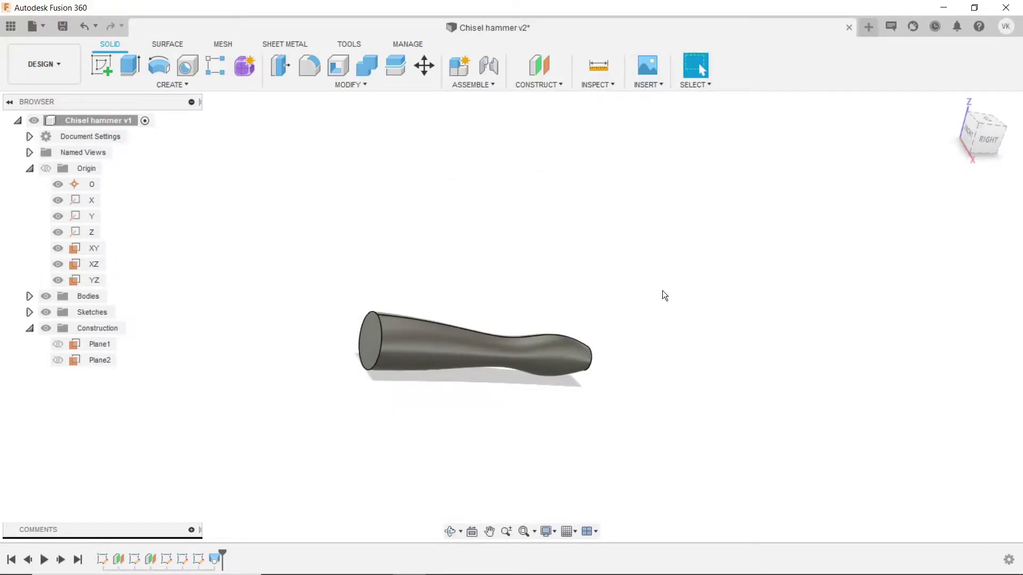
Fillet the handle's circular end edge at 2.5 mm and save the design as v4.
left_click(299, 63)
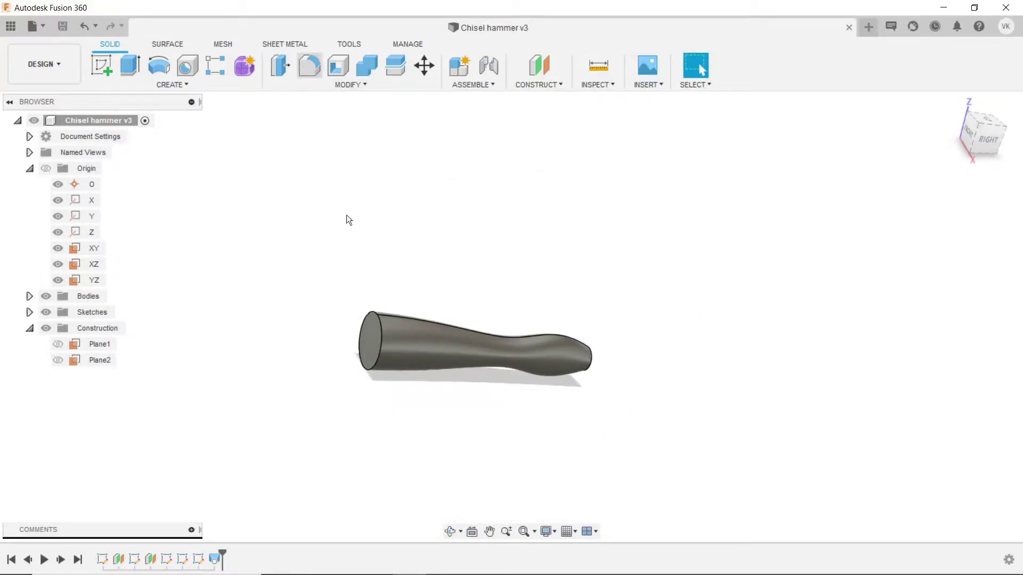
left_click(380, 331)
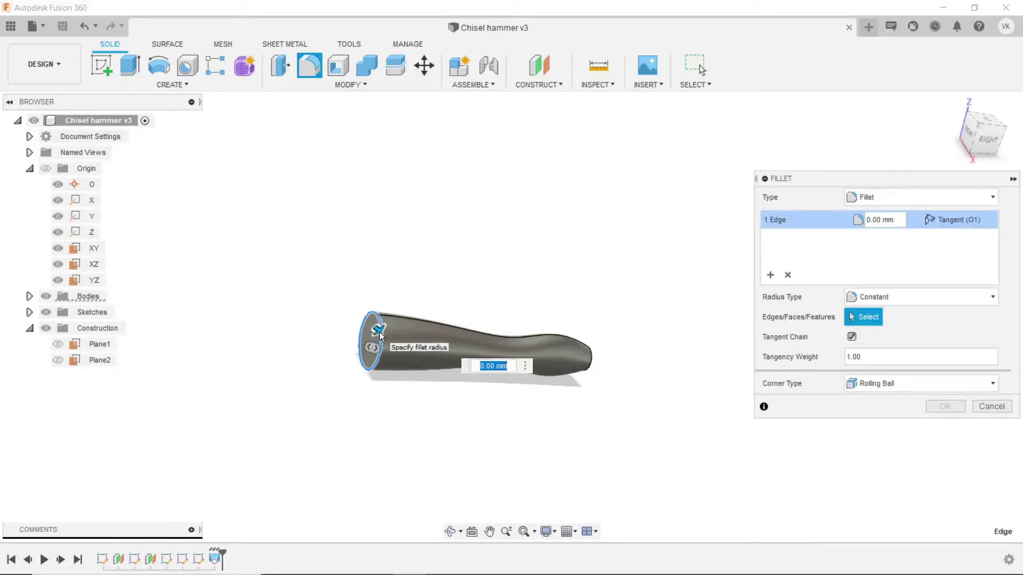
type("2.5")
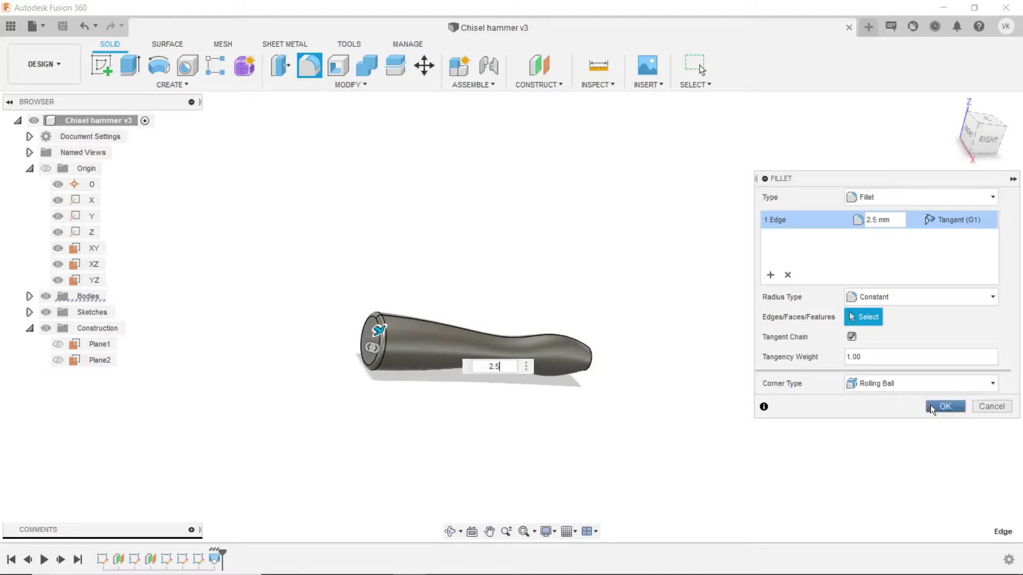
left_click(930, 405)
scroll(446, 430, "up", 1)
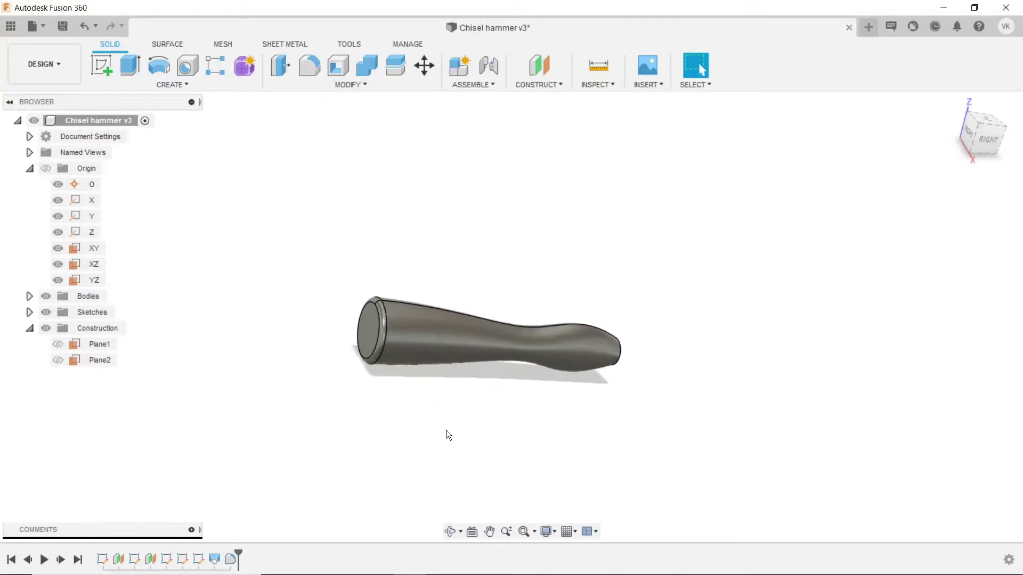
scroll(446, 430, "up", 1)
key("ctrl+s")
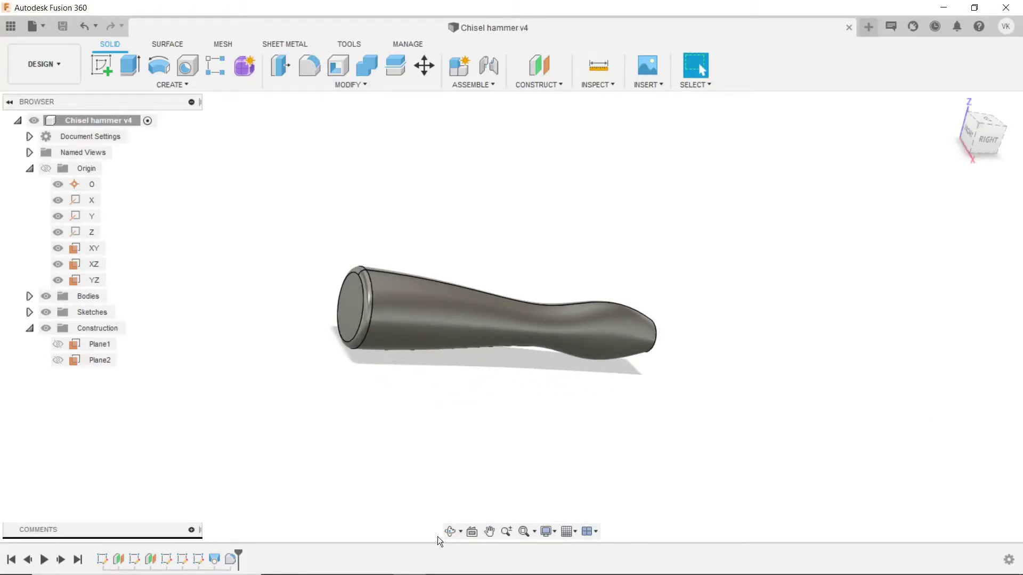
Orbit to the handle's narrow end face and start a sketch on it.
left_click(450, 531)
mouse_move(512, 398)
left_mouse_down()
mouse_move(430, 370)
mouse_move(484, 385)
mouse_move(459, 360)
left_mouse_up()
key("Escape")
left_click(594, 490)
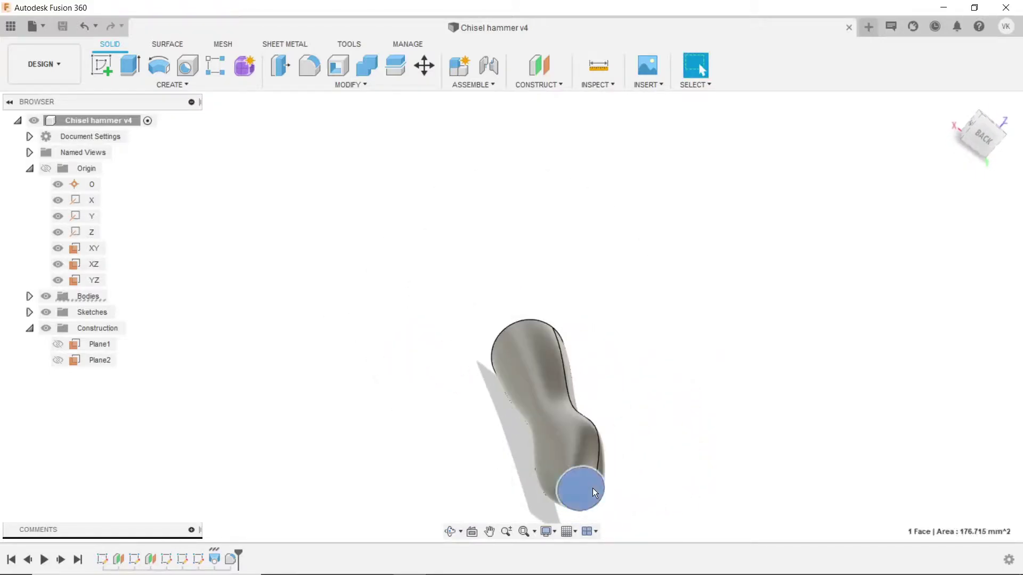
left_click(97, 63)
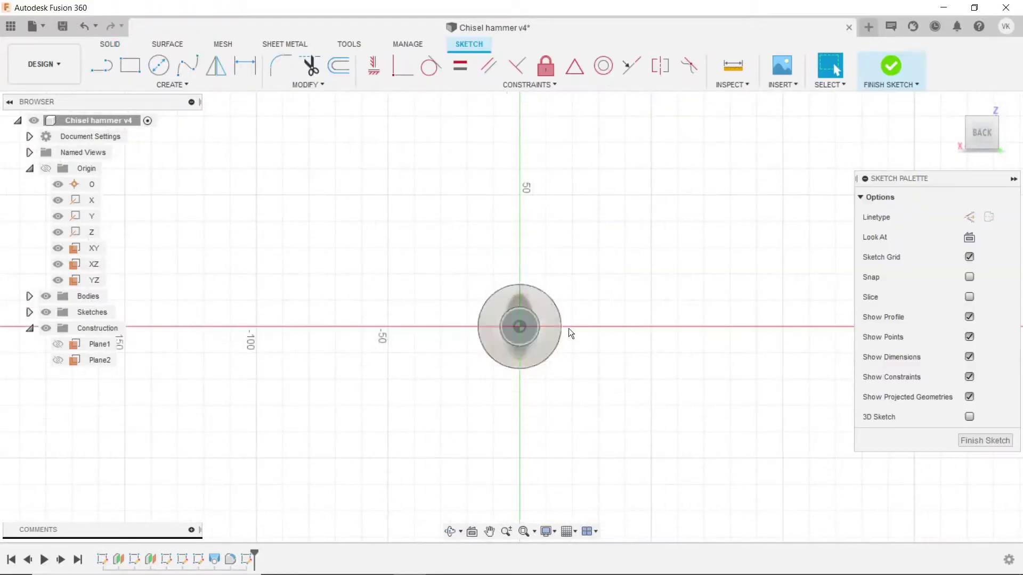
Draw a centre-diameter circle at the sketch origin on the end face.
scroll(575, 327, "up", 3)
left_click(159, 66)
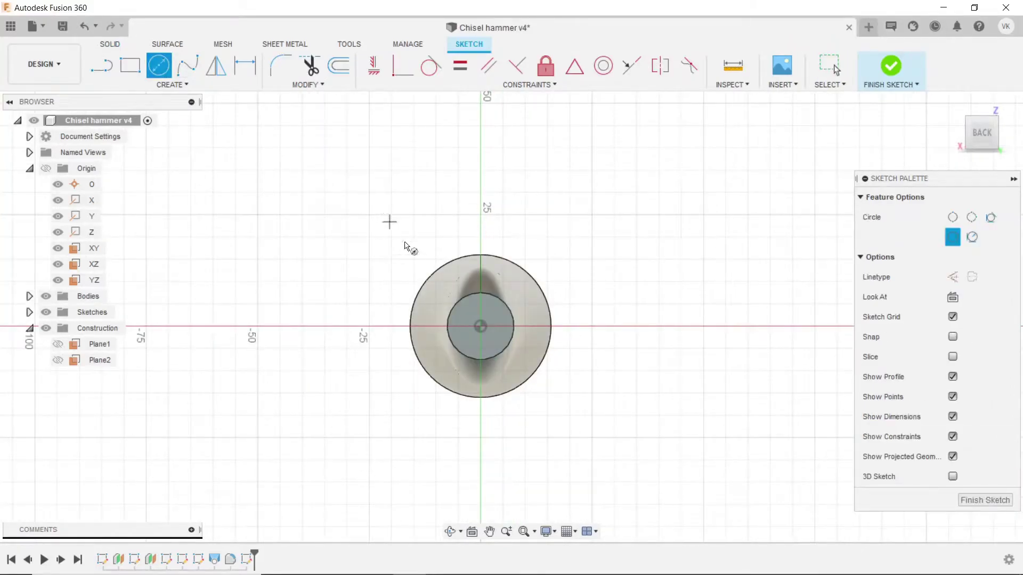
scroll(452, 304, "up", 2)
left_click(490, 334)
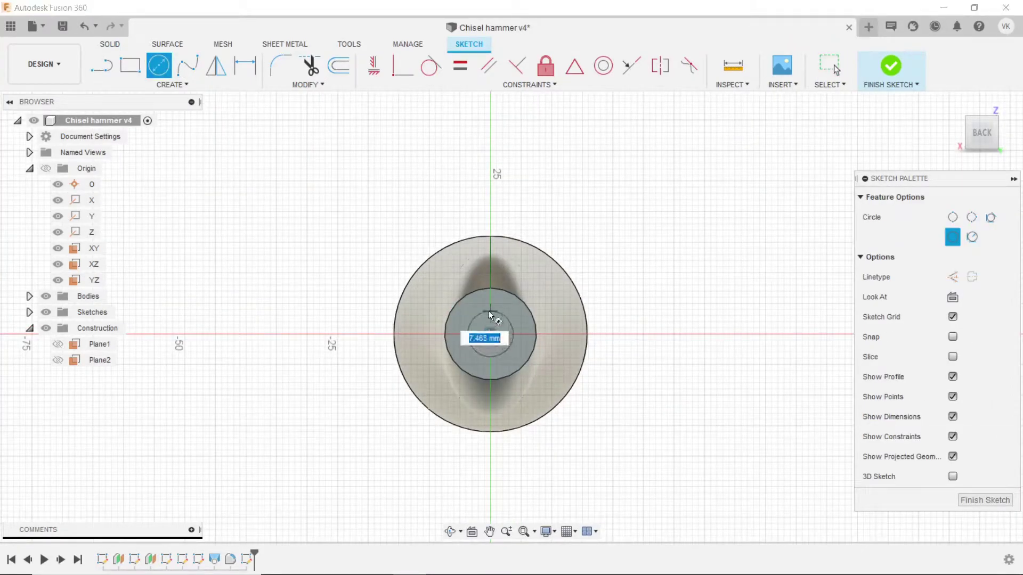
left_click(490, 315)
Dimension the circle to 12.5 mm diameter and finish the sketch.
left_click(245, 65)
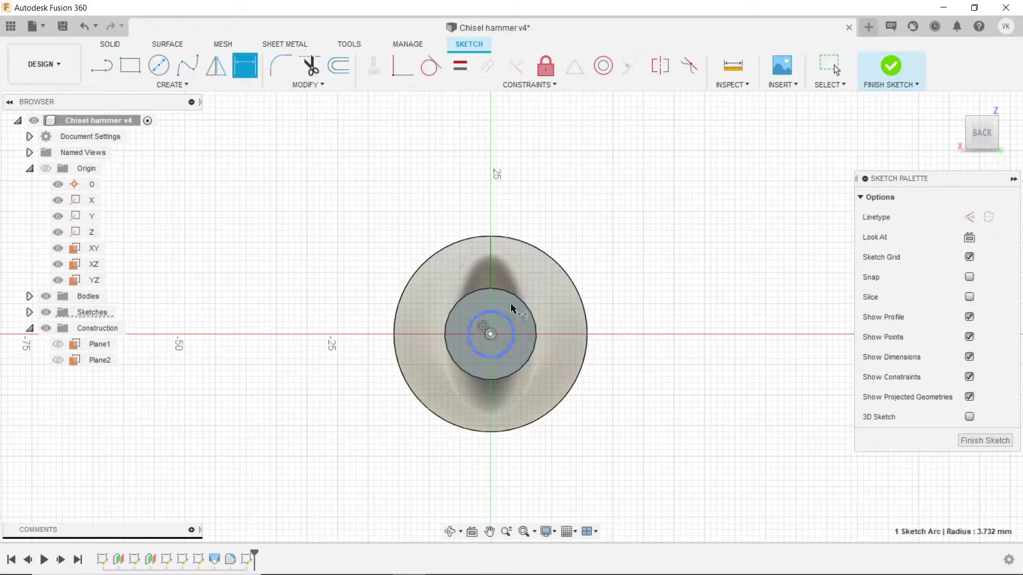
left_click(511, 308)
left_click(622, 247)
type("12.5")
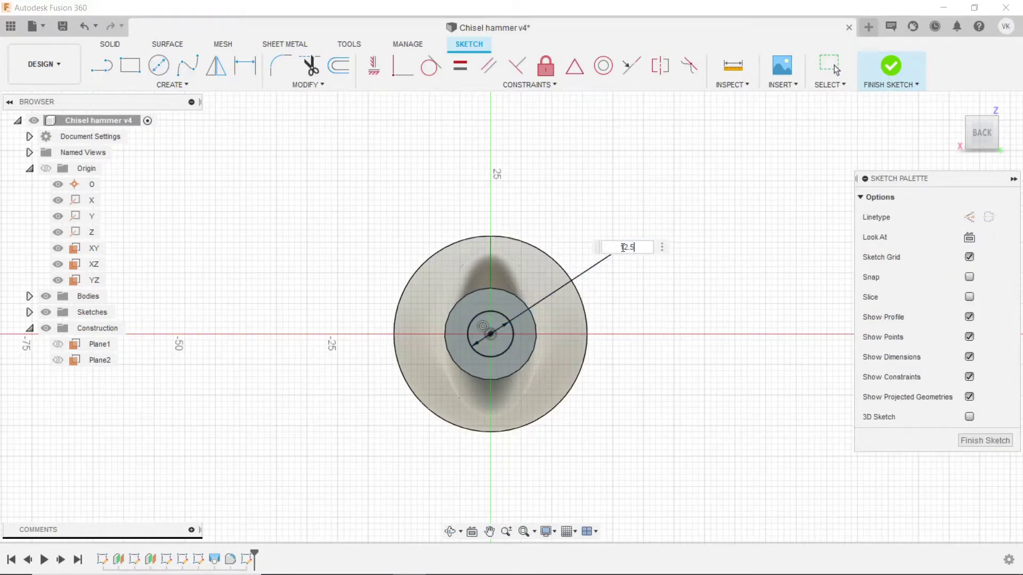
key("Return")
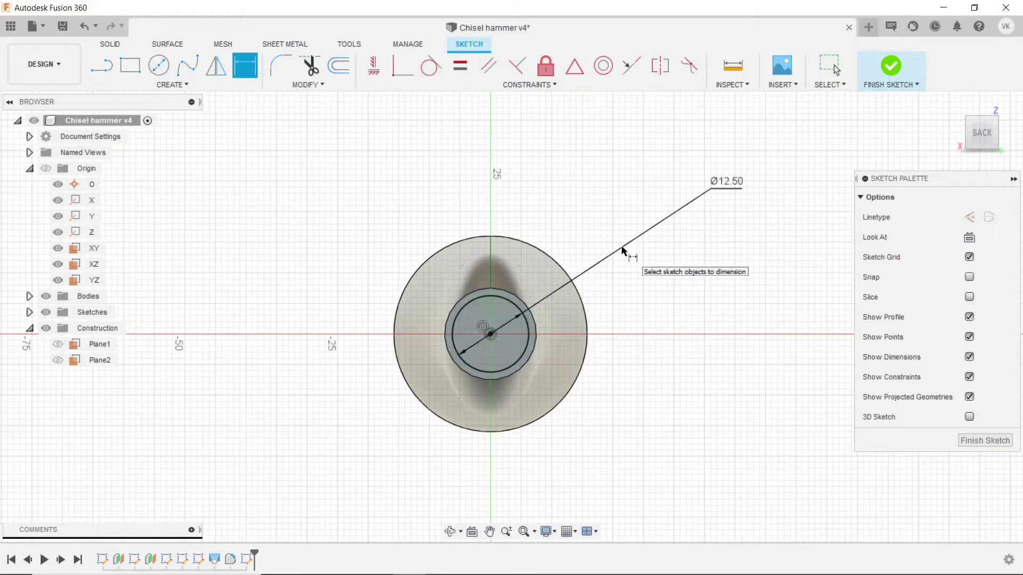
left_click(110, 44)
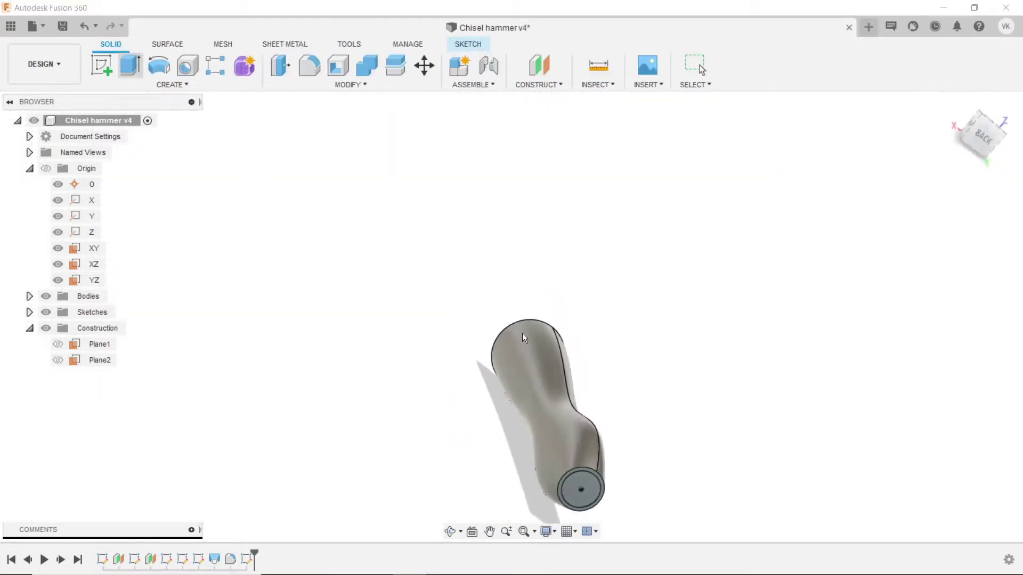
Extrude the end-face circle 75 mm as a shaft joined to the handle.
key("e")
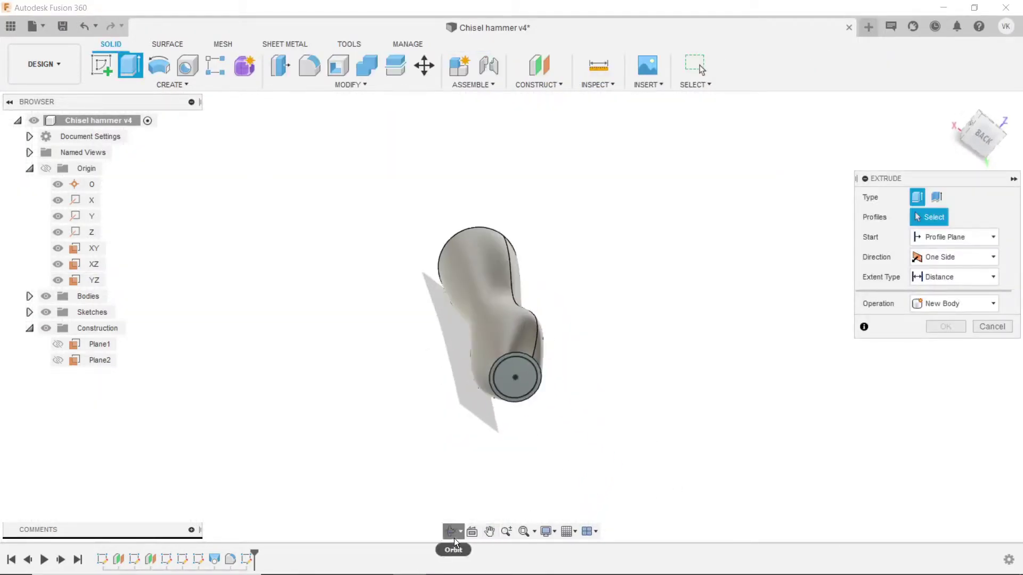
left_click(454, 538)
mouse_move(490, 440)
left_mouse_down()
mouse_move(445, 425)
mouse_move(432, 447)
mouse_move(431, 405)
mouse_move(471, 350)
mouse_move(496, 413)
mouse_move(479, 404)
mouse_move(495, 400)
left_mouse_up()
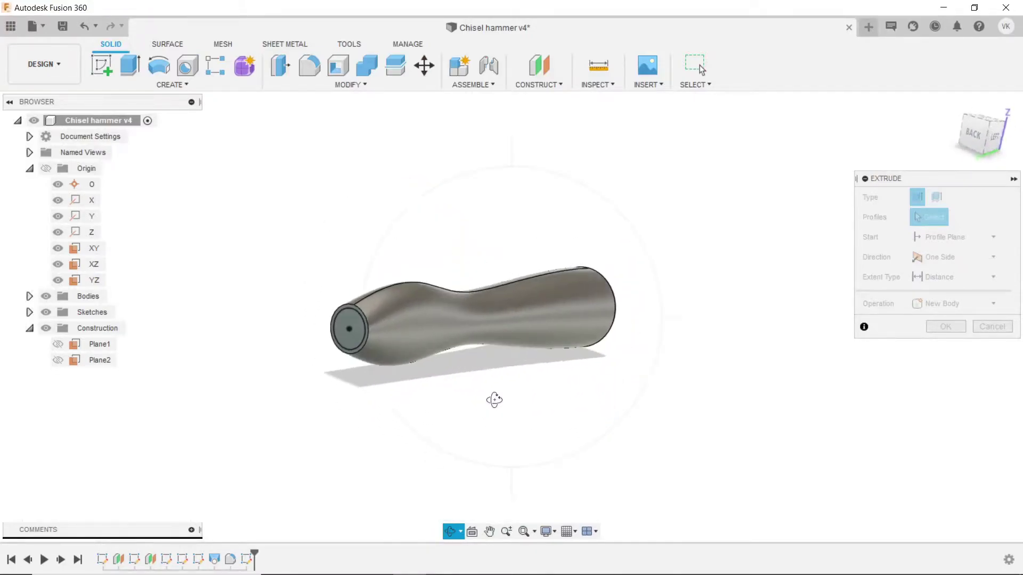
right_click(496, 404)
key("Escape")
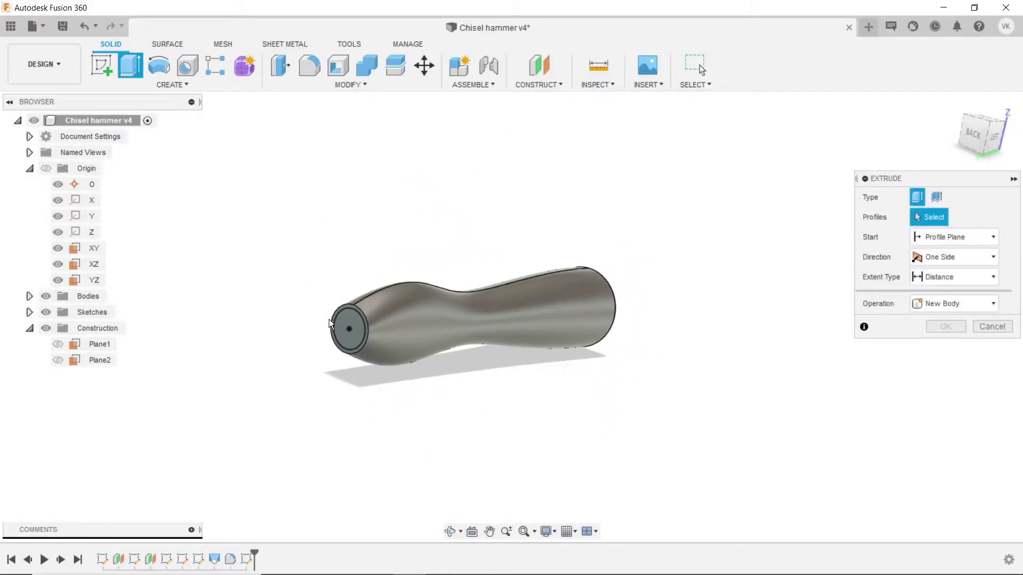
left_click(338, 321)
type("75")
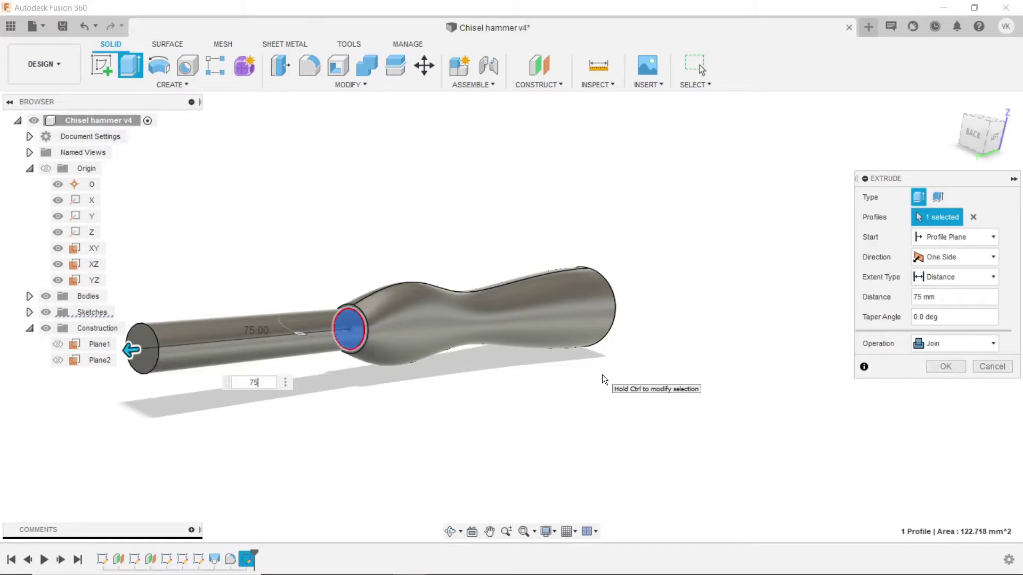
left_click(960, 366)
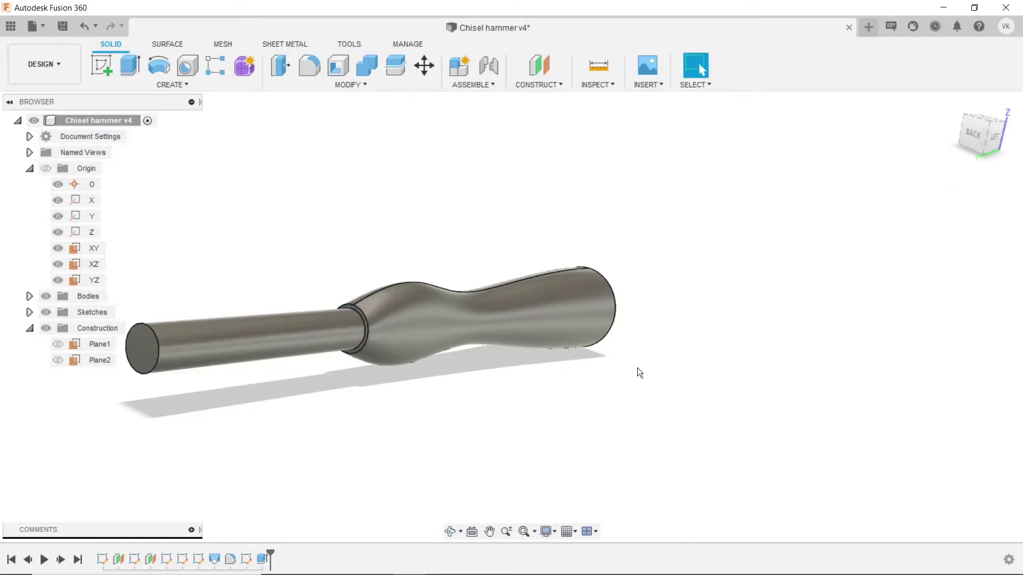
Orbit the hammer to a three-quarter view to inspect the new shaft.
scroll(628, 373, "down", 3)
left_click(449, 531)
mouse_move(484, 389)
left_mouse_down()
mouse_move(439, 370)
mouse_move(466, 381)
mouse_move(481, 411)
mouse_move(466, 411)
mouse_move(494, 392)
mouse_move(470, 479)
left_mouse_up()
key("Escape")
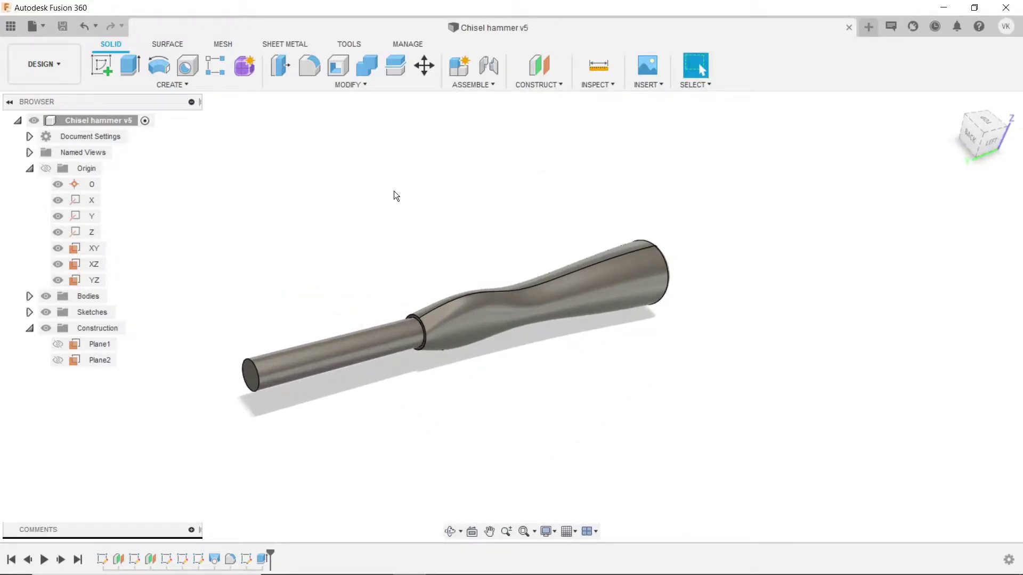
Start a sketch on the shaft's end face and draw a circle at its origin.
scroll(201, 417, "up", 1)
scroll(251, 370, "up", 3)
left_click(277, 343)
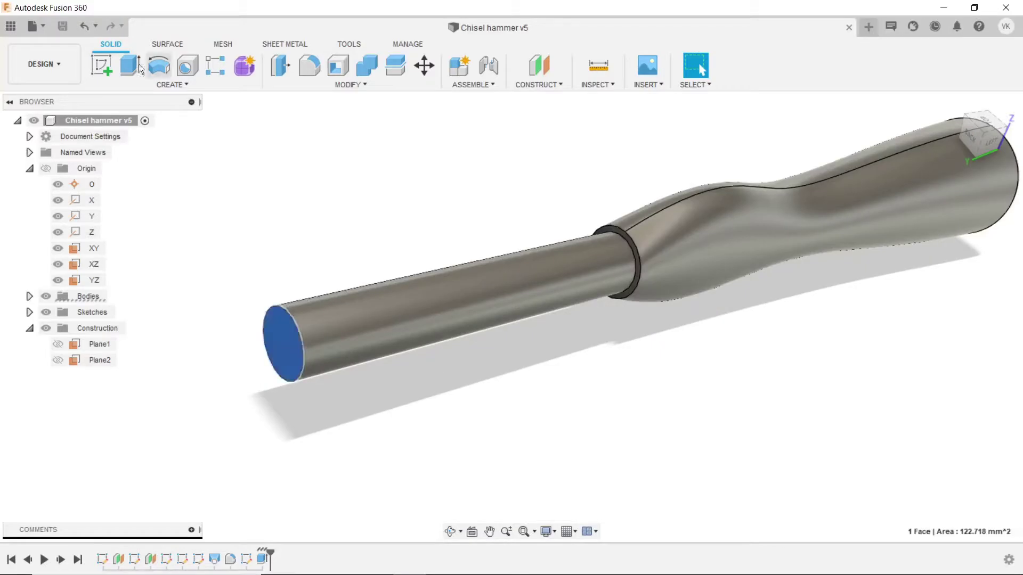
left_click(110, 68)
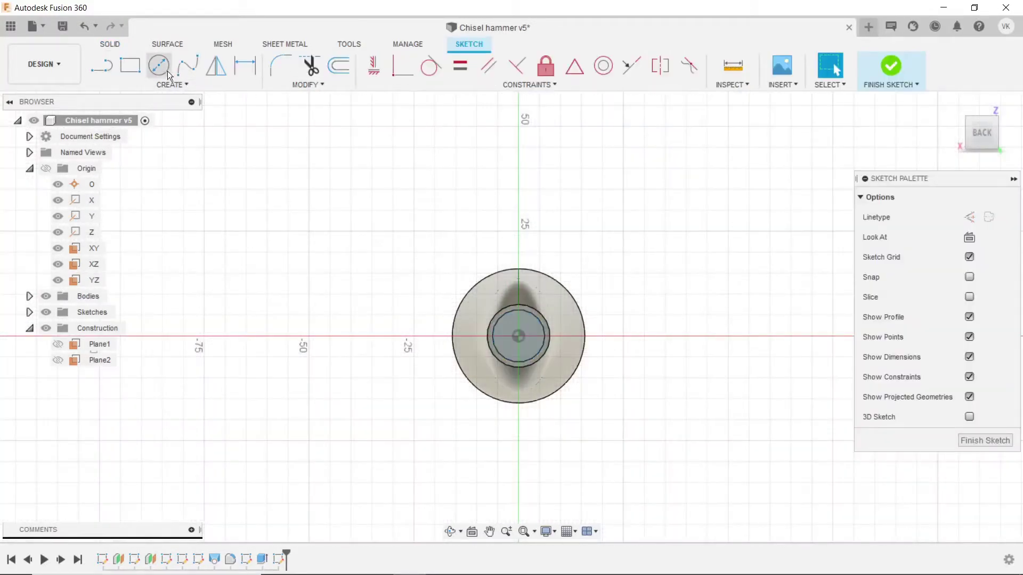
left_click(158, 66)
left_click(520, 336)
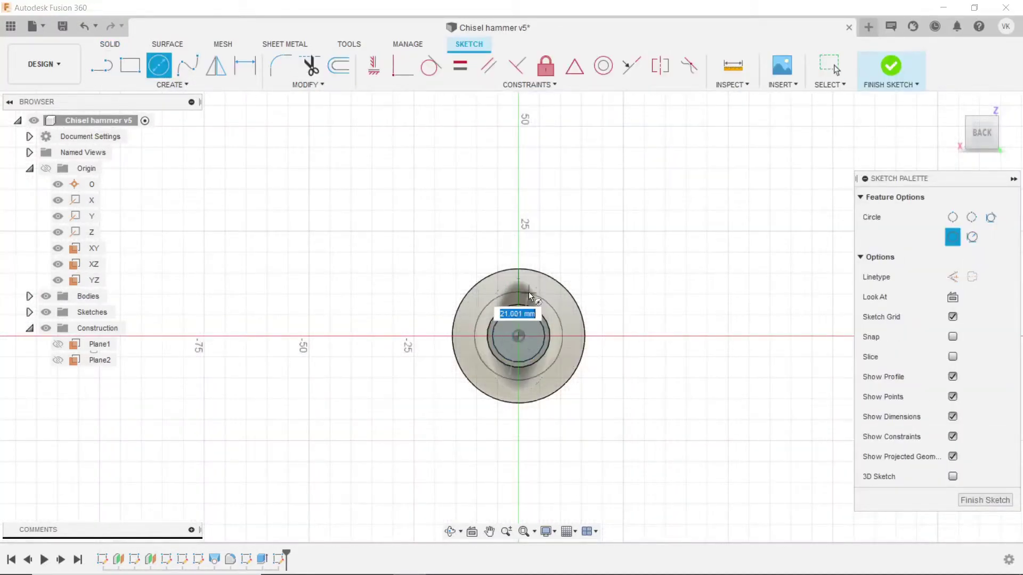
left_click(528, 292)
Dimension the circle to 15 mm diameter and finish the sketch.
left_click(245, 66)
left_click(487, 304)
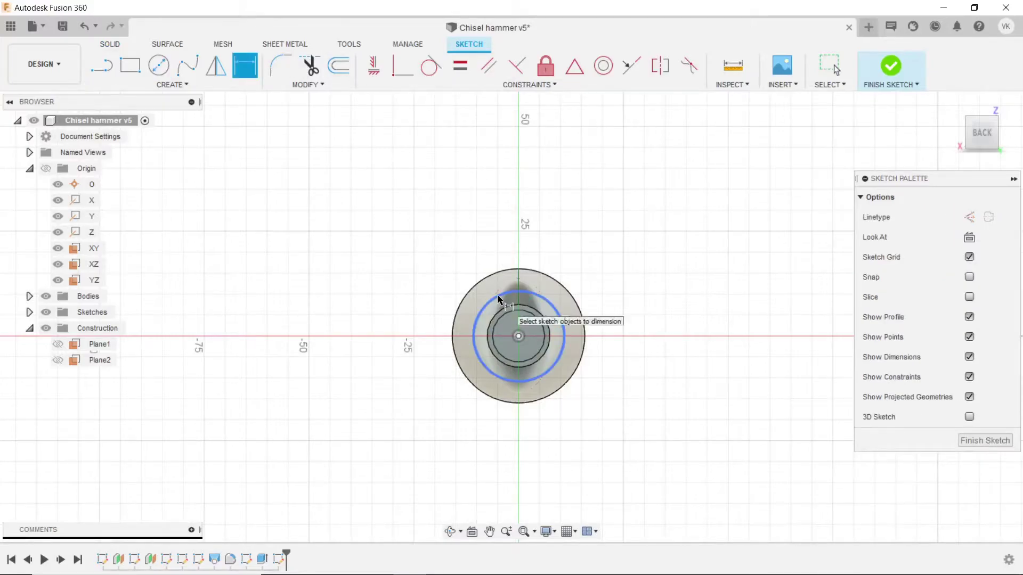
left_click(488, 260)
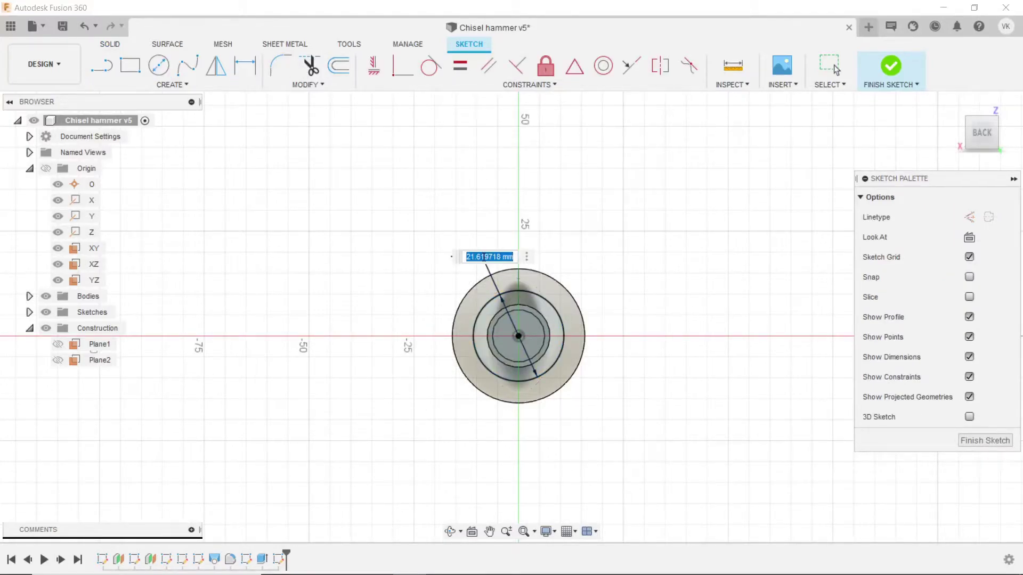
type("15")
key("Return")
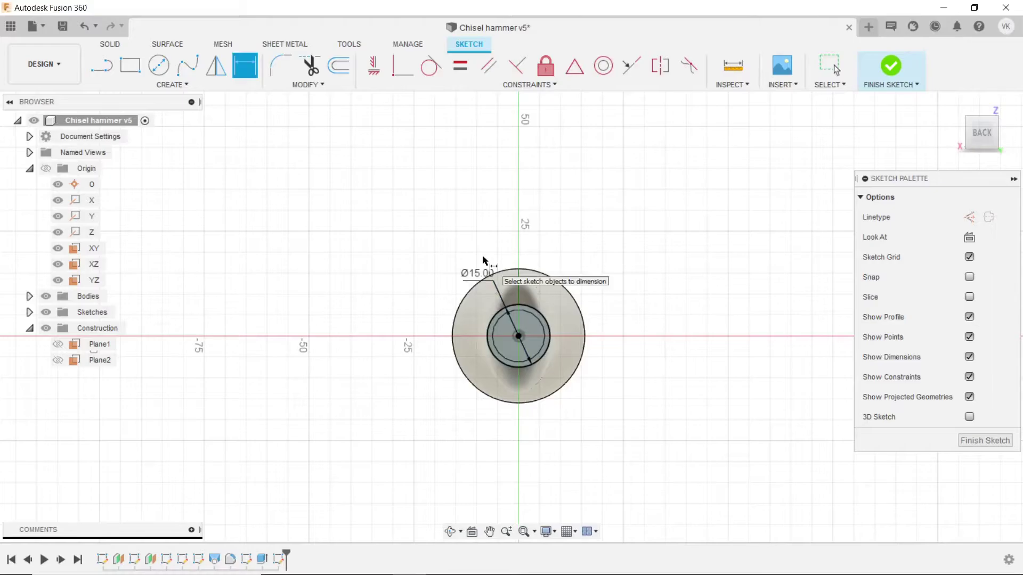
left_click(900, 68)
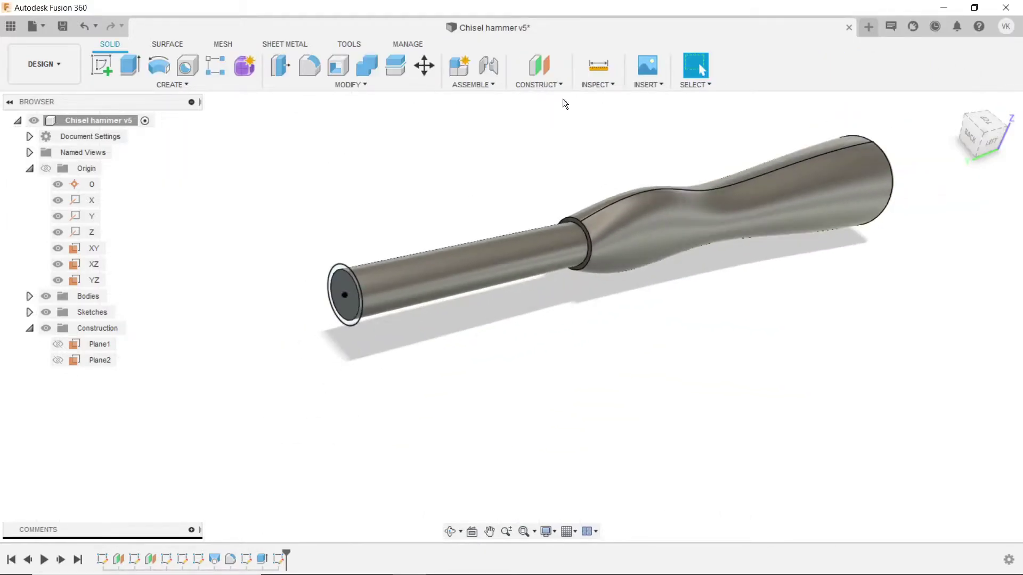
Create an offset construction plane 10 mm beyond the shaft's end face.
left_click(563, 87)
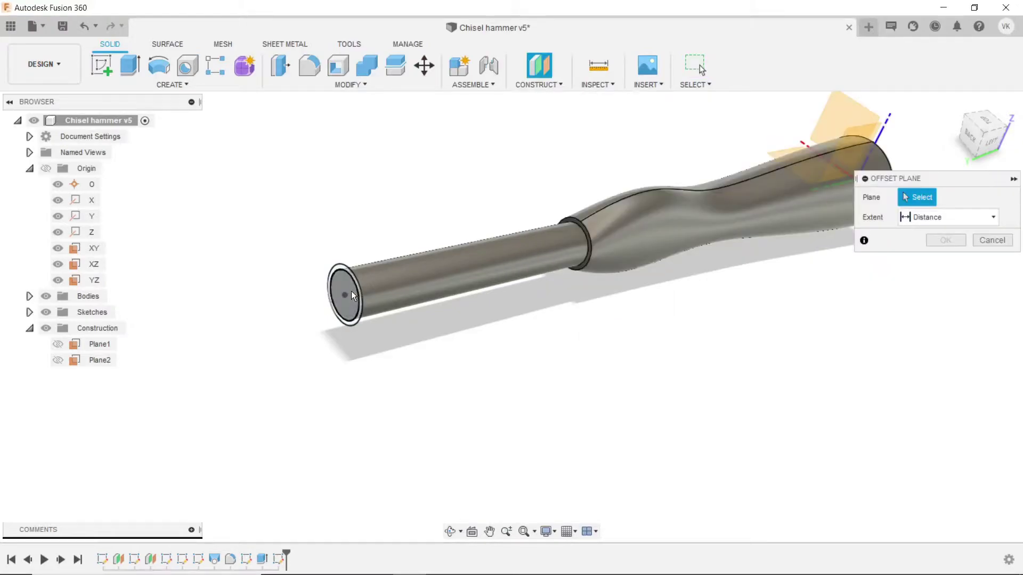
left_click(352, 295)
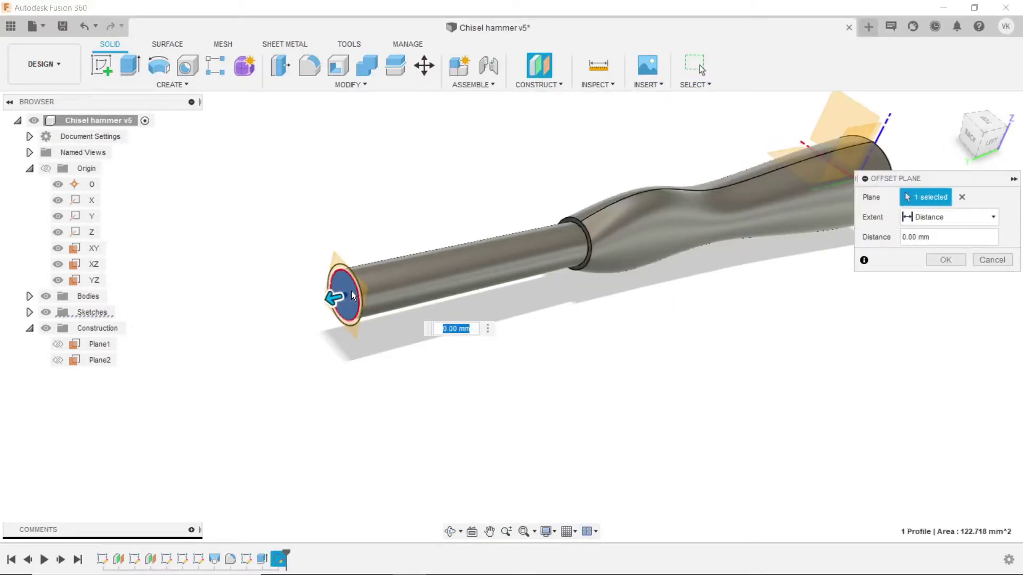
type("10")
key("Return")
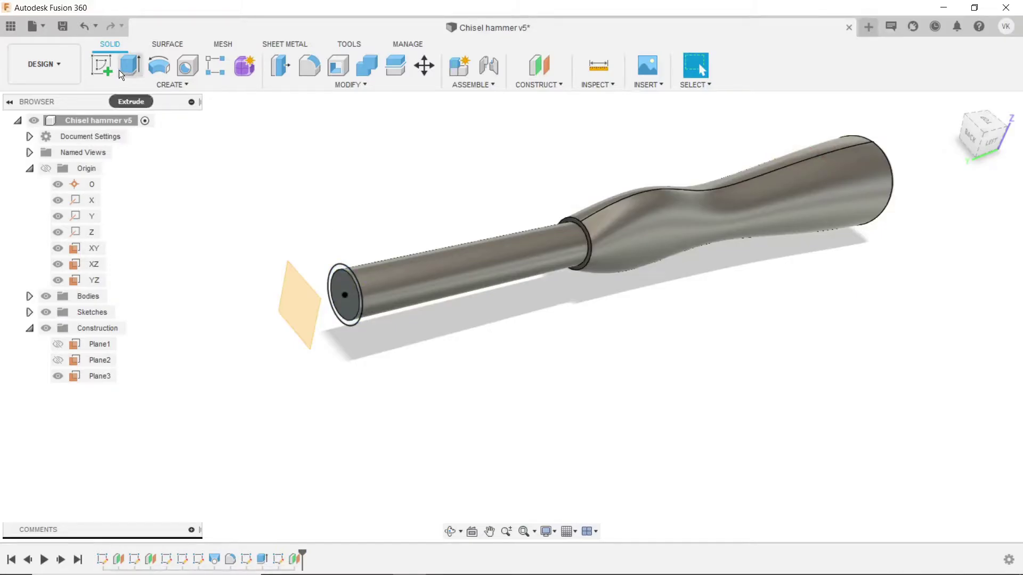
Start a sketch on the offset plane and draw a circle centred on the origin.
left_click(101, 66)
left_click(296, 307)
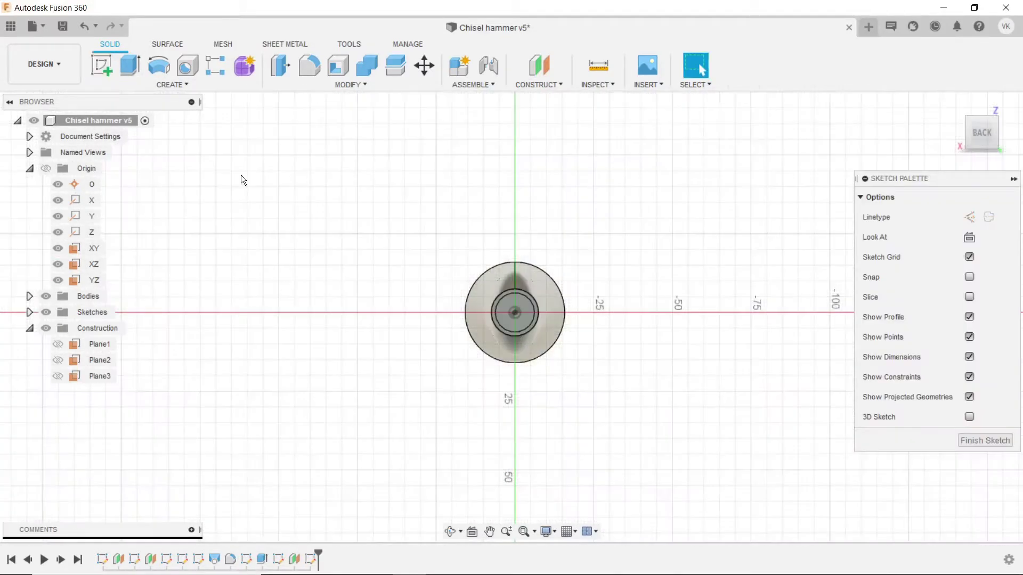
key("c")
scroll(525, 335, "up", 2)
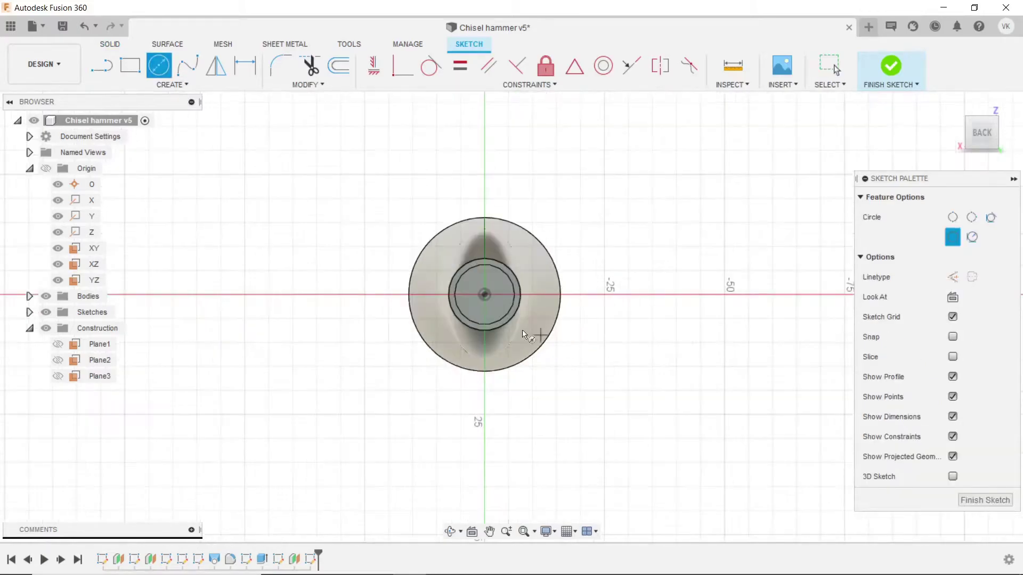
left_click(485, 294)
left_click(485, 243)
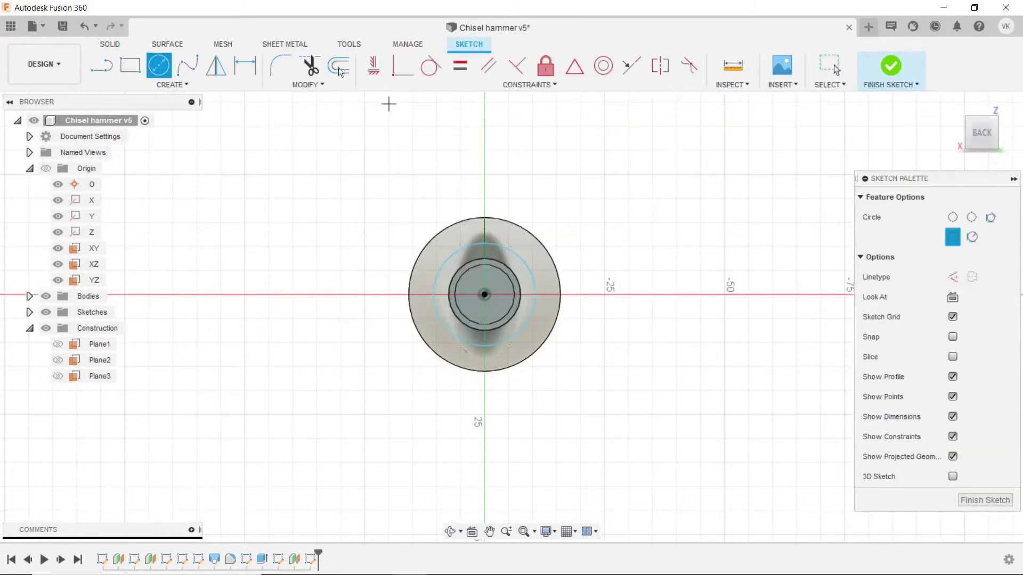
Dimension the circle to 20 mm diameter and finish the sketch.
left_click(260, 71)
left_click(525, 264)
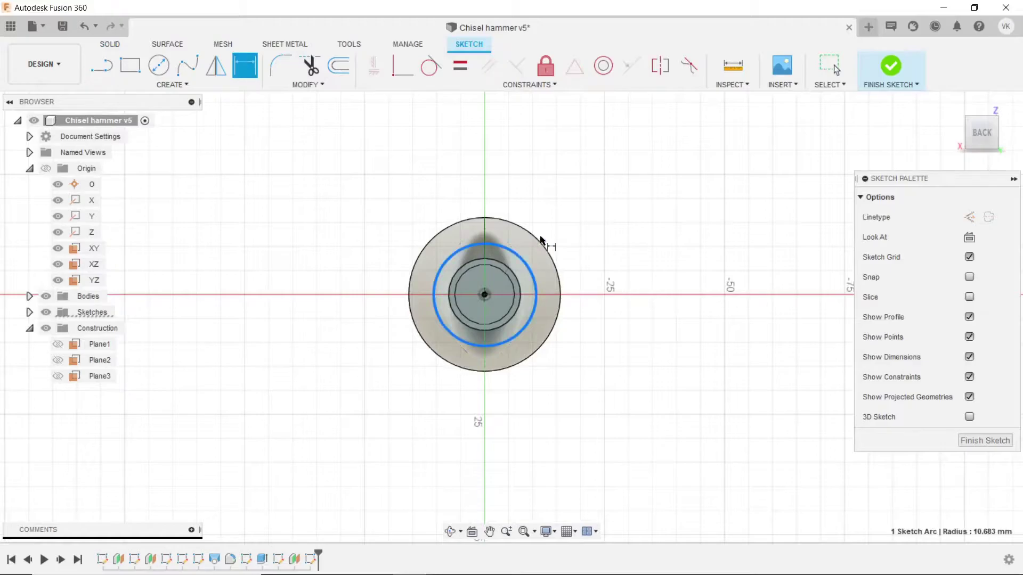
left_click(560, 216)
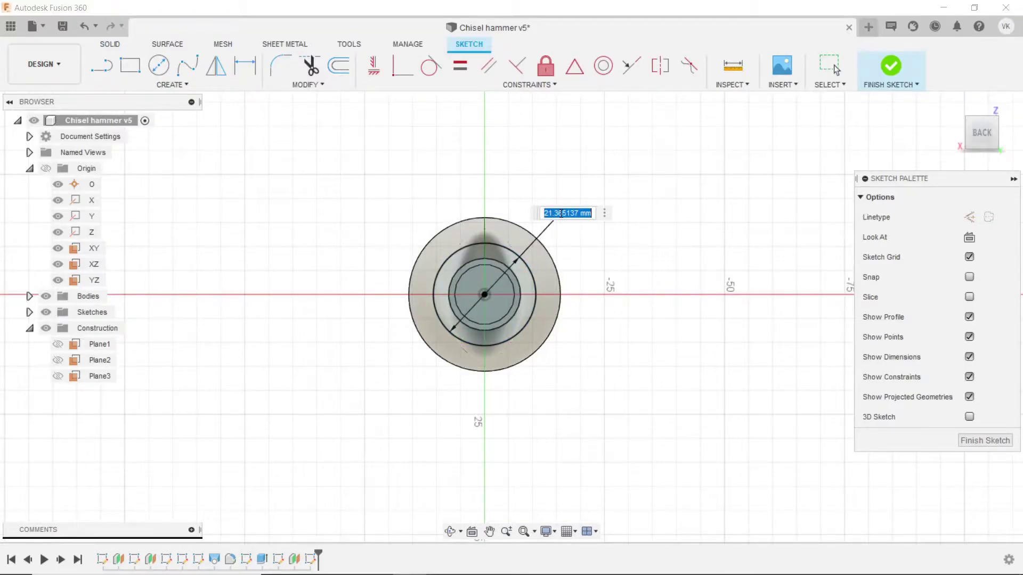
type("20")
key("Return")
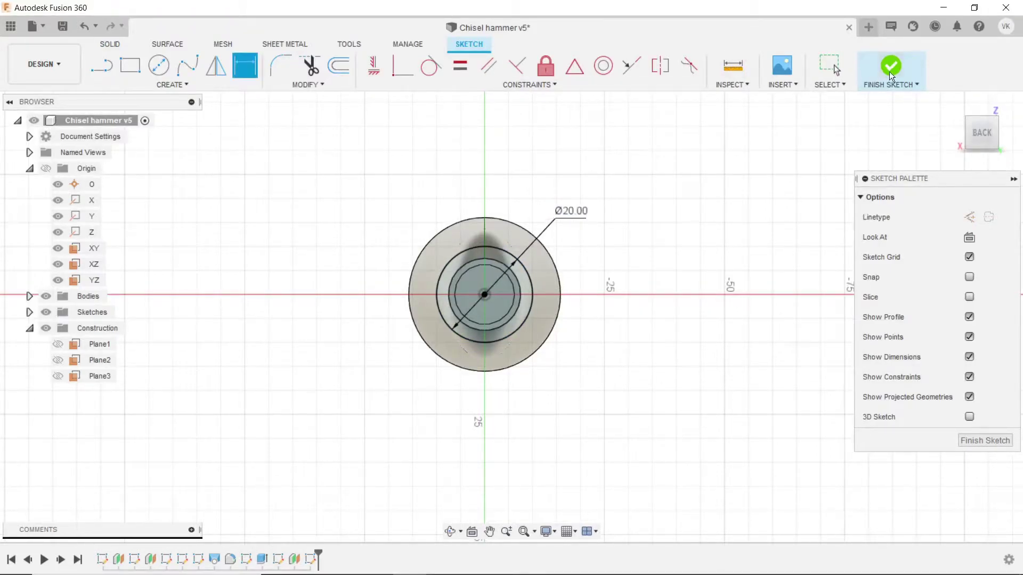
left_click(889, 66)
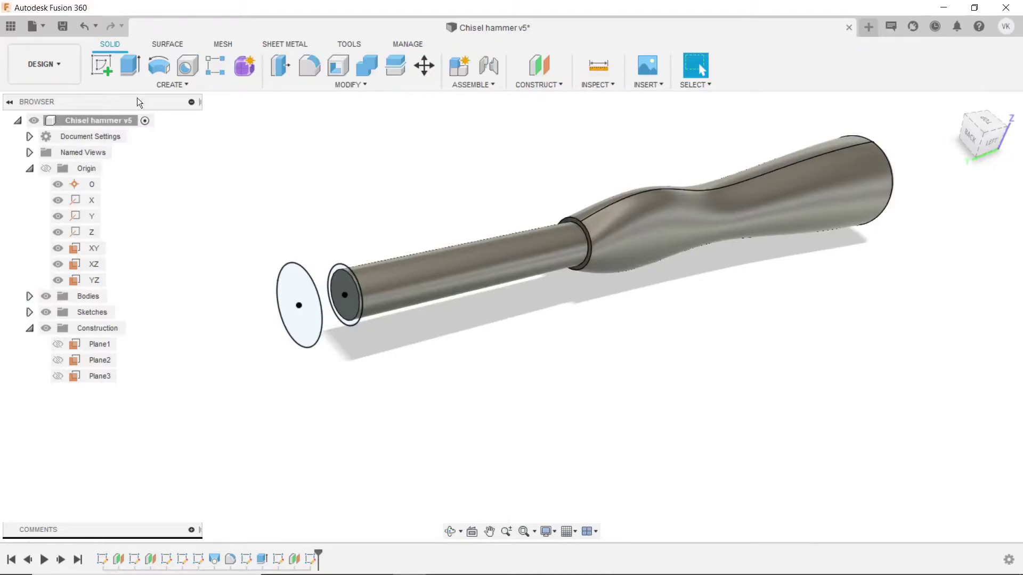
Loft from the tube end to the 20 mm circle, joined to the chisel body.
left_click(162, 84)
left_click(142, 197)
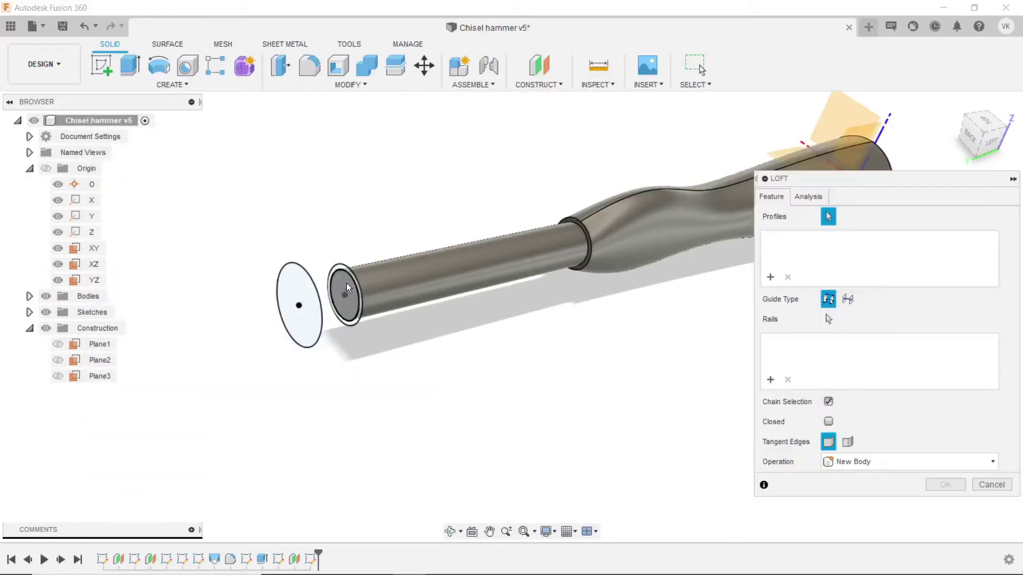
left_click(346, 285)
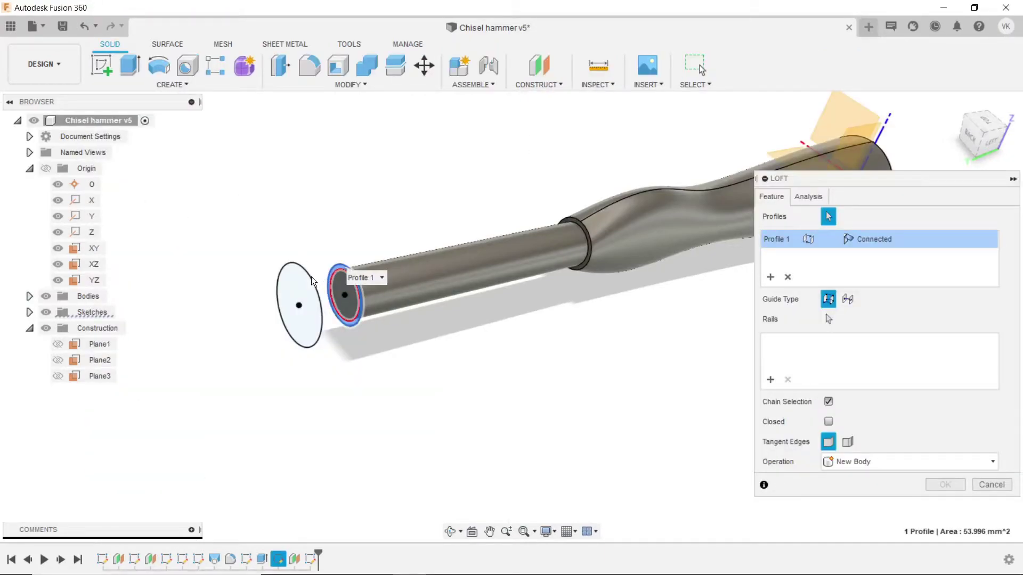
left_click(311, 277)
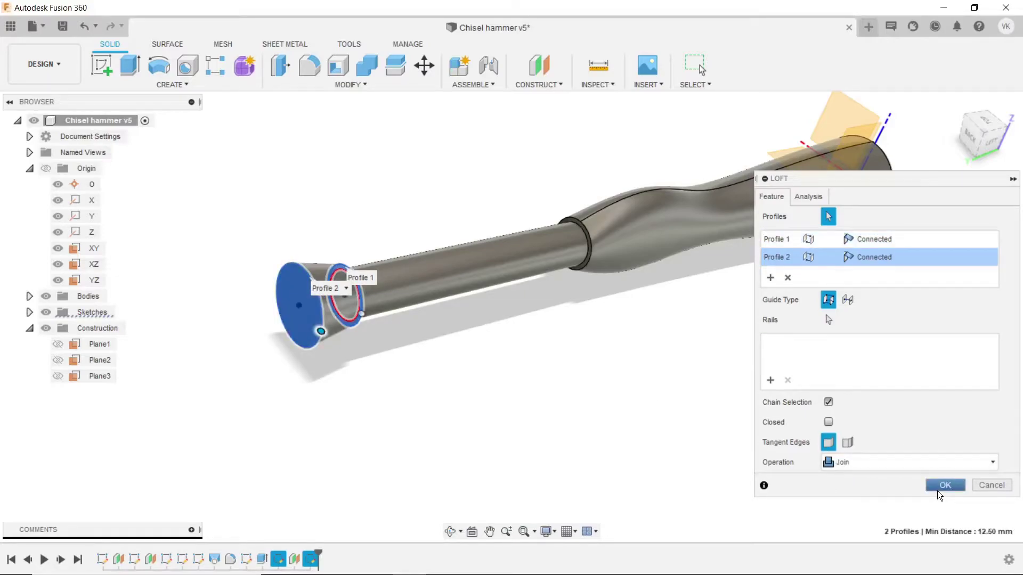
left_click(941, 486)
Orbit around to inspect the flared cap, then select its end face for a plane.
scroll(676, 436, "down", 3)
scroll(693, 415, "down", 3)
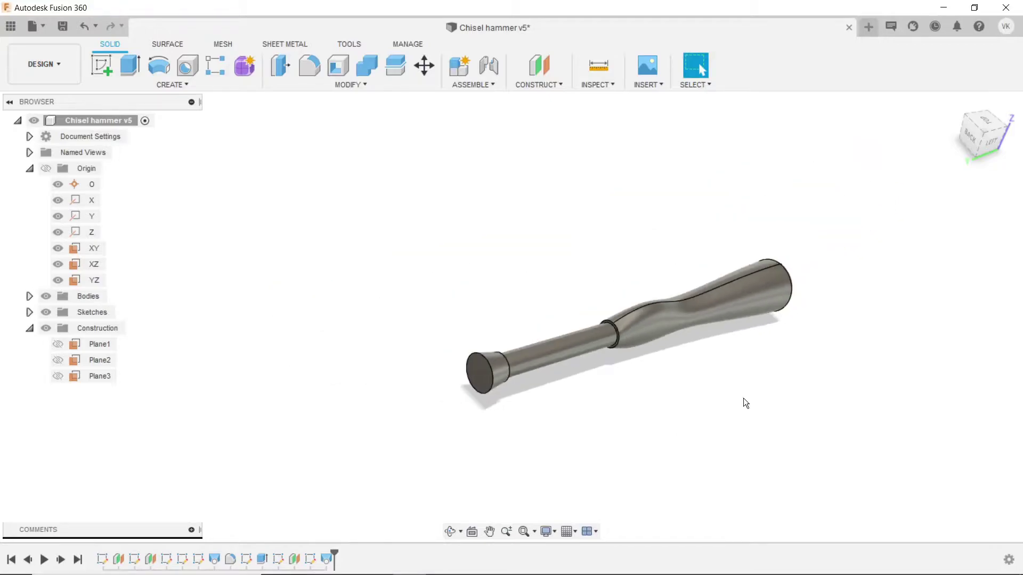
scroll(745, 403, "up", 2)
left_click(456, 533)
mouse_move(487, 372)
left_mouse_down()
mouse_move(412, 348)
mouse_move(476, 312)
mouse_move(434, 323)
mouse_move(467, 347)
mouse_move(496, 298)
mouse_move(529, 272)
left_mouse_up()
scroll(446, 205, "up", 2)
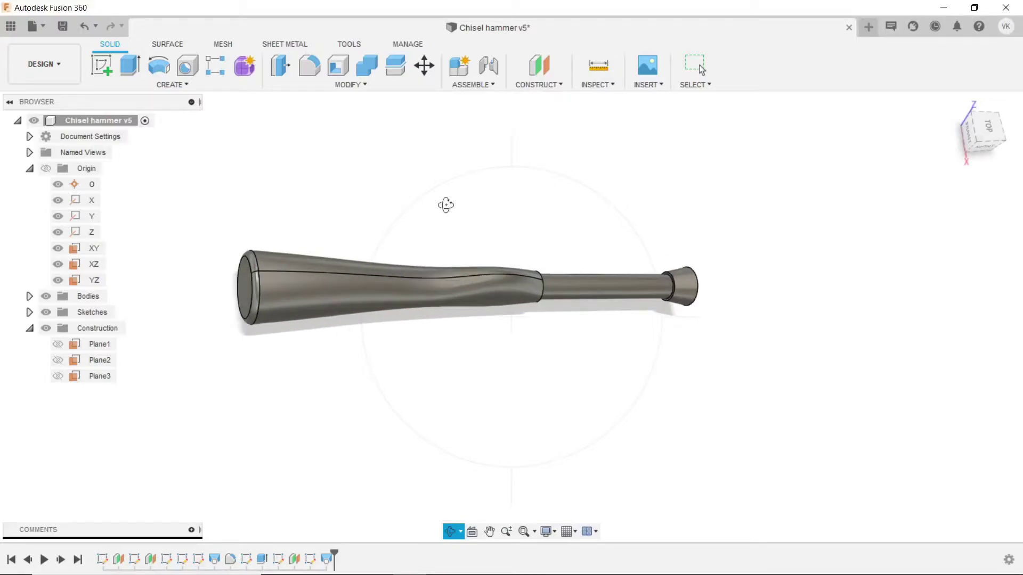
key("Escape")
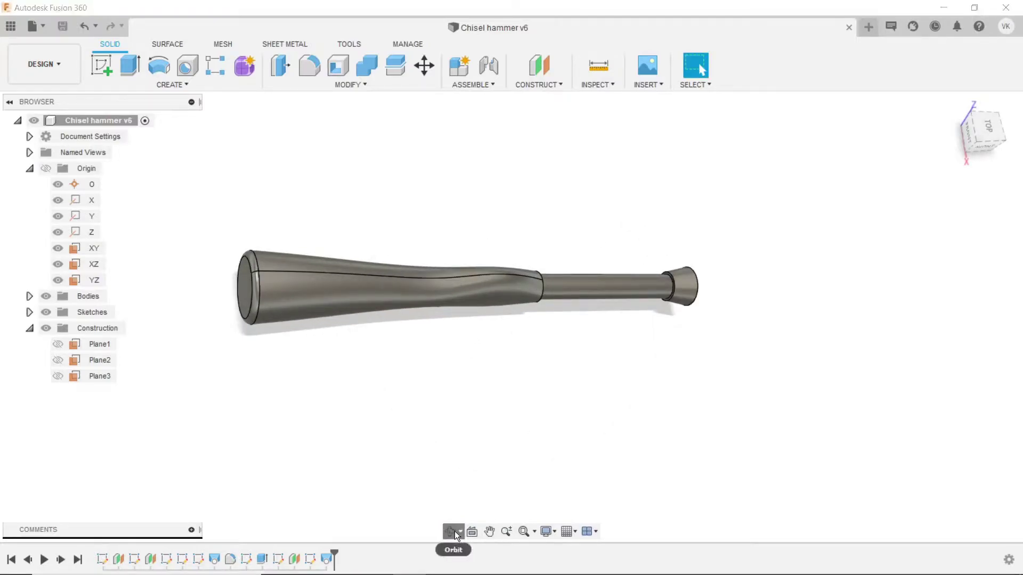
left_click(452, 532)
mouse_move(521, 366)
left_mouse_down()
mouse_move(375, 319)
mouse_move(516, 361)
mouse_move(506, 347)
mouse_move(503, 366)
left_mouse_up()
key("Escape")
left_click(387, 338)
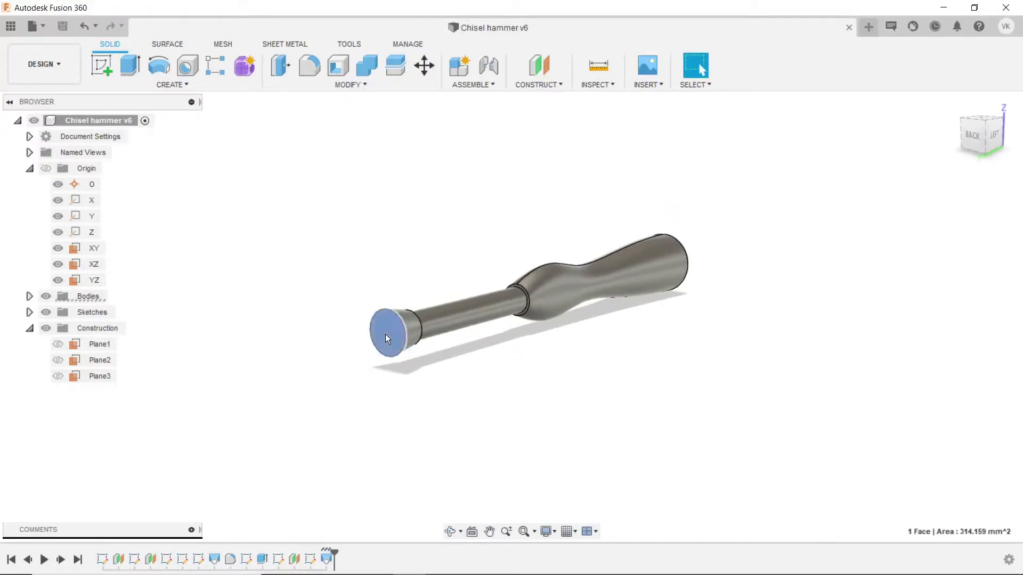
left_click(548, 89)
Set the plane offset to 18 mm from the cap face and save a new version.
type("18")
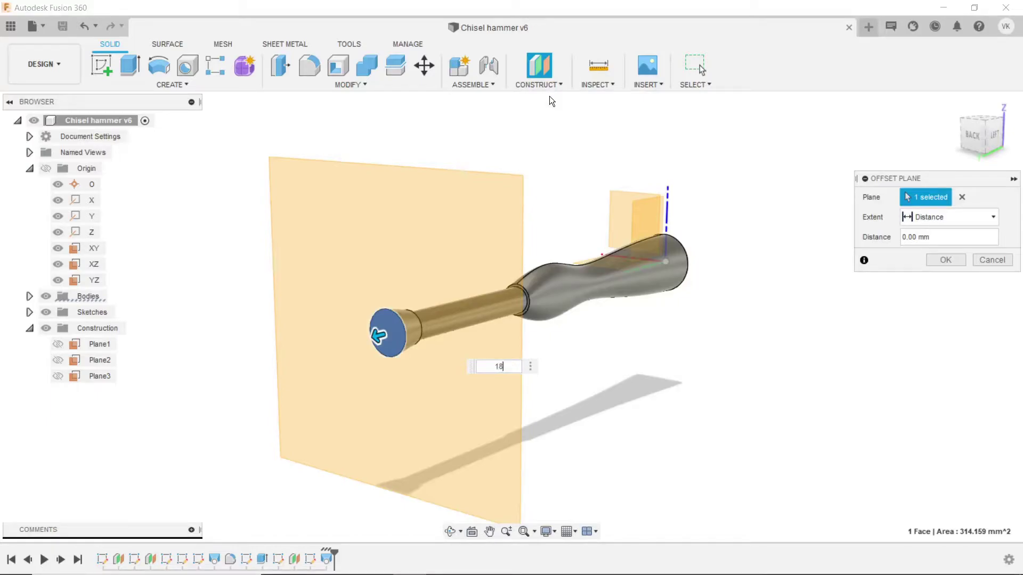
key("Return")
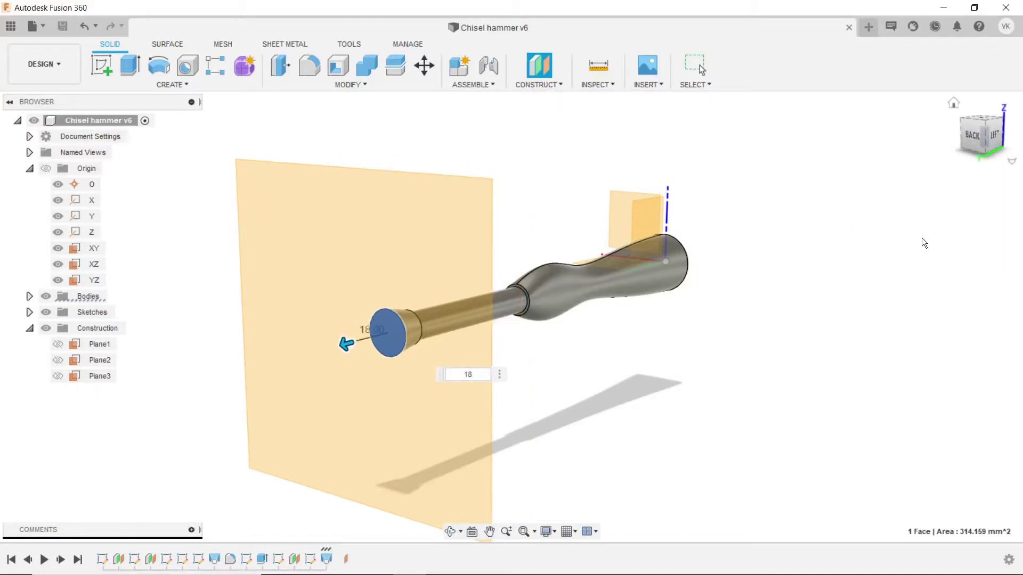
scroll(477, 268, "down", 3)
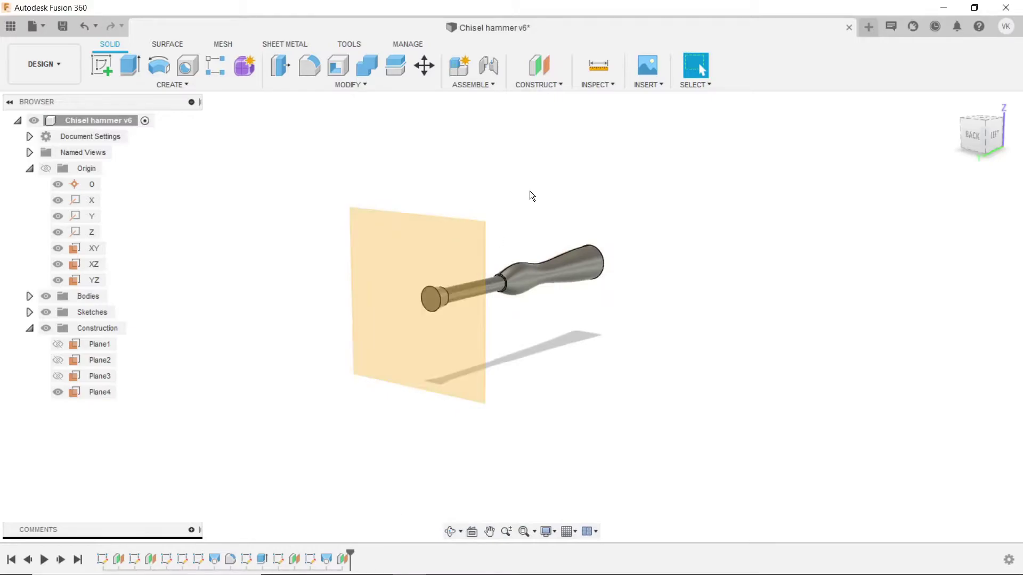
key("ctrl+s")
Hide Plane4 and begin a new sketch.
left_click(64, 392)
scroll(473, 293, "up", 3)
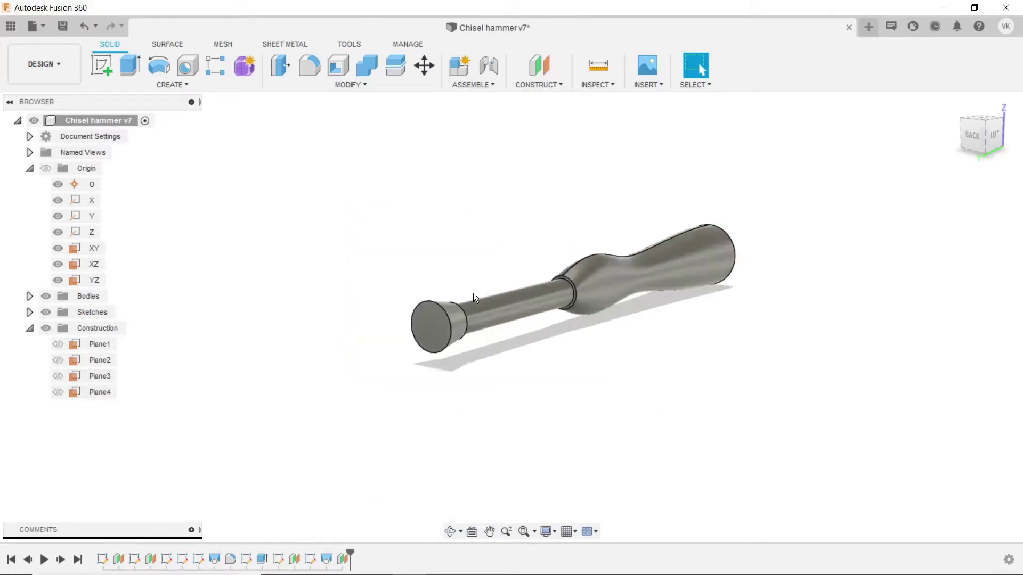
left_click(426, 326)
Draw a centre rectangle anchored at the sketch origin around the small circle.
left_click(101, 65)
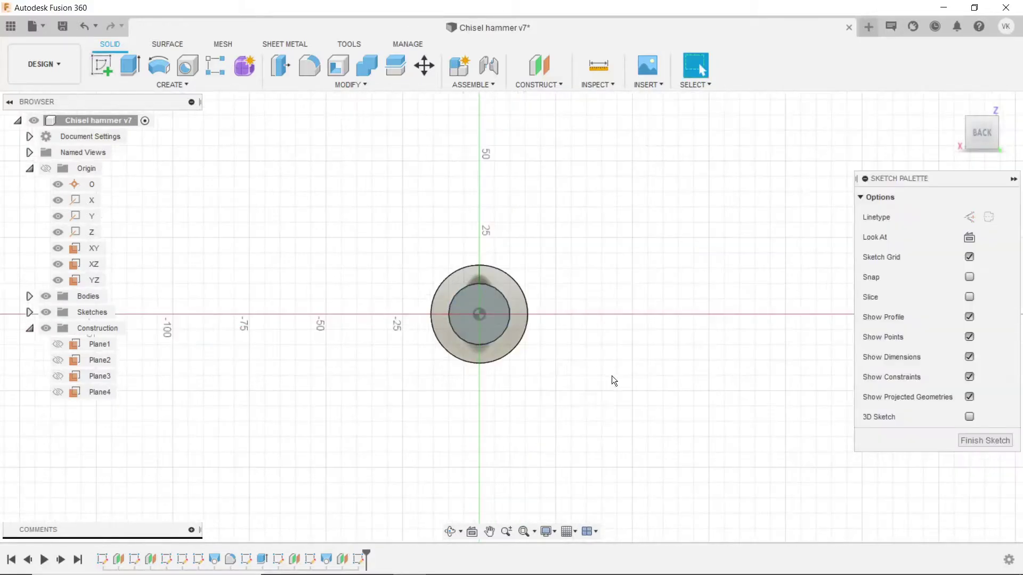
left_click(212, 84)
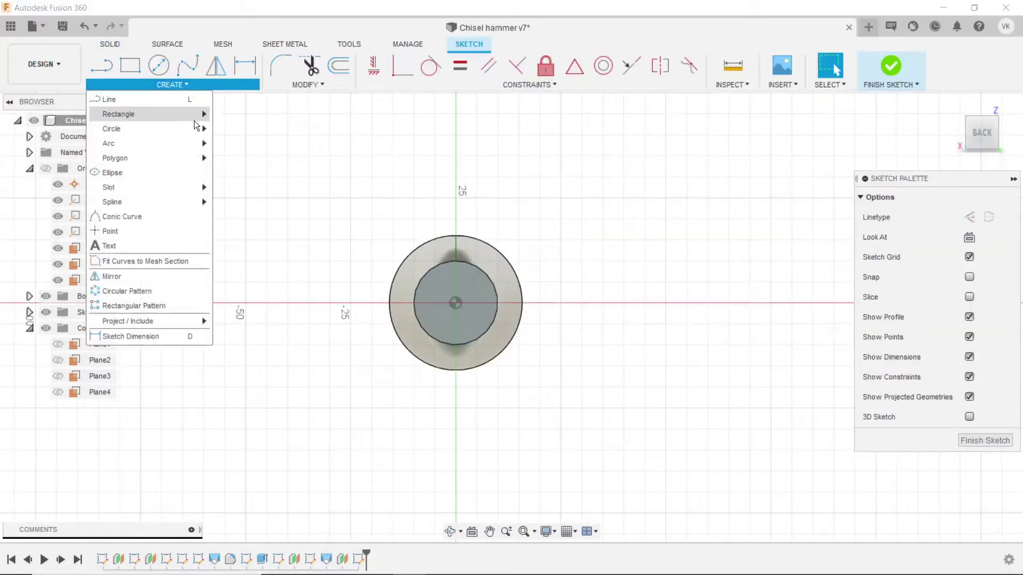
mouse_move(128, 113)
left_click(253, 143)
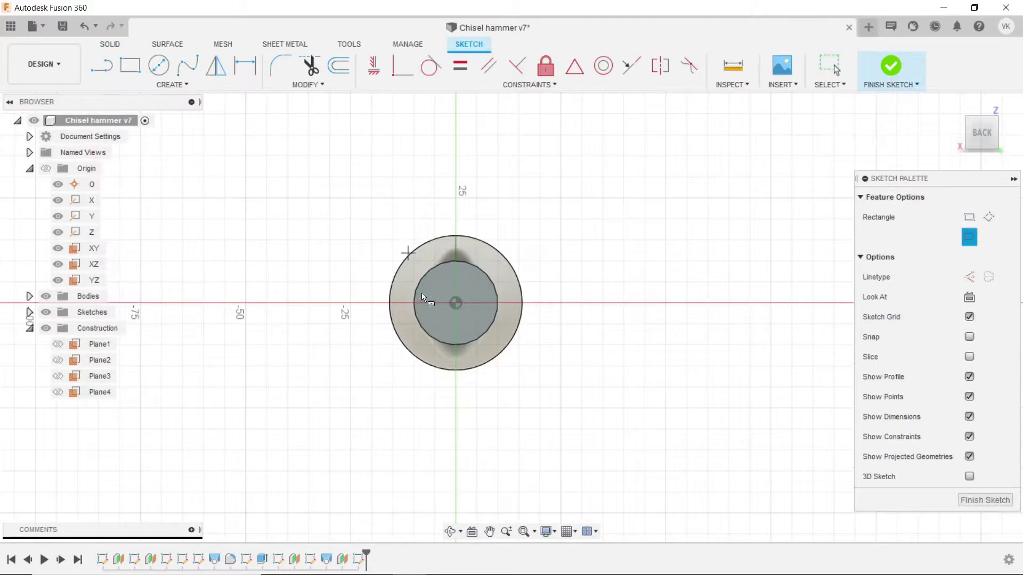
left_click(456, 306)
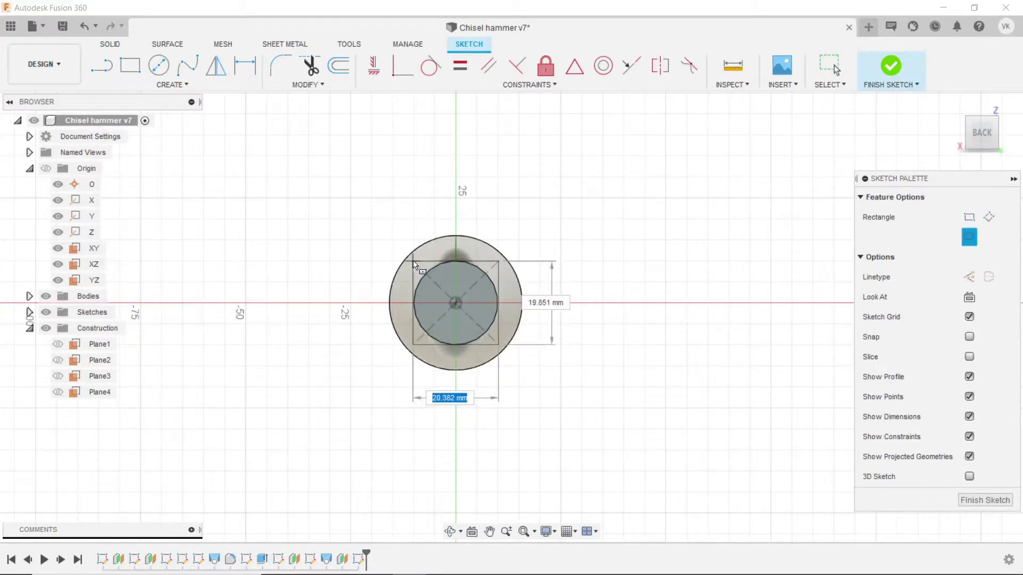
scroll(414, 262, "up", 2)
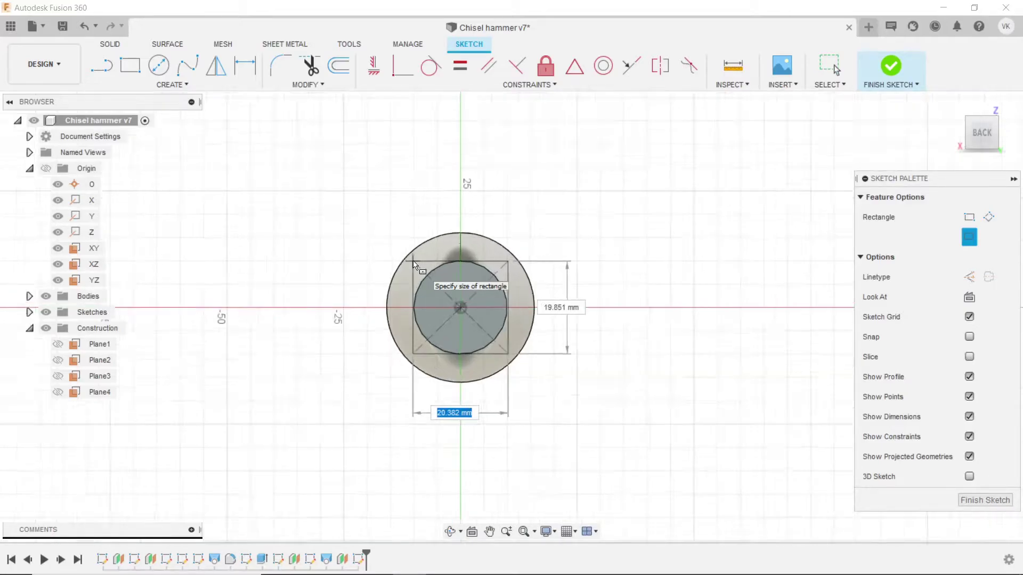
scroll(414, 262, "up", 2)
scroll(413, 262, "up", 3)
scroll(414, 262, "down", 1)
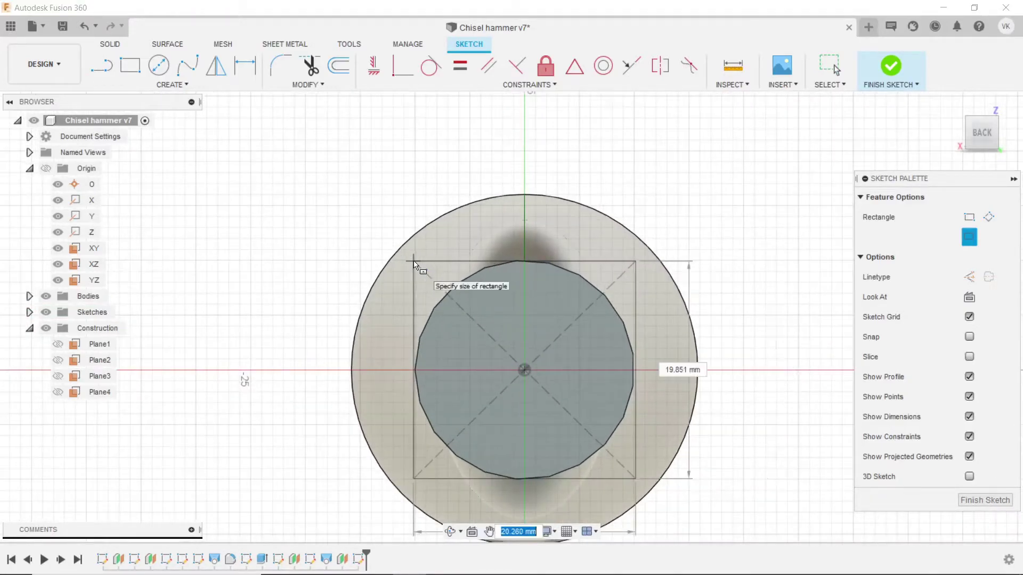
left_click(414, 262)
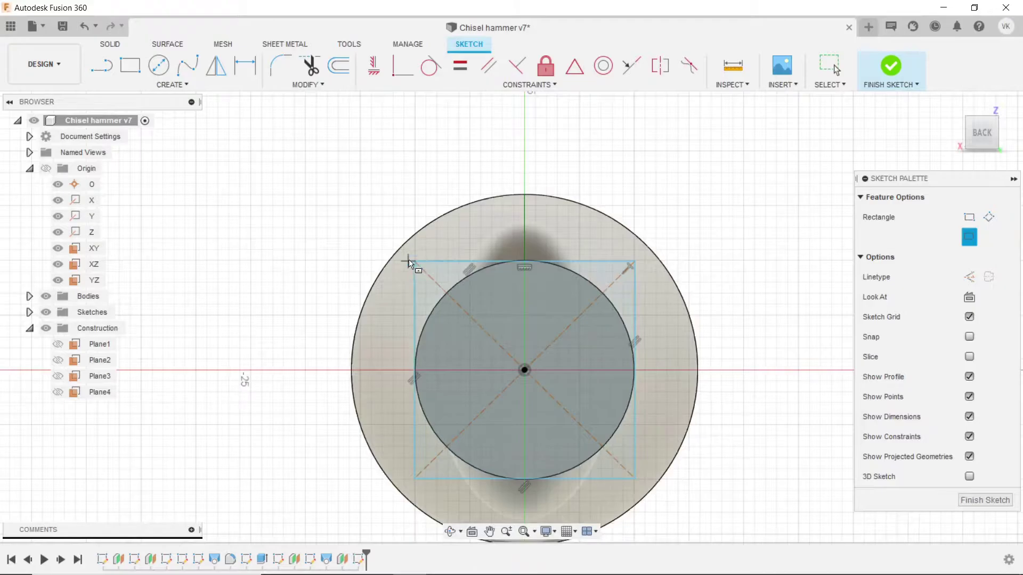
scroll(418, 264, "down", 3)
Dimension the rectangle's width and height to 20 mm and finish the sketch.
left_click(245, 65)
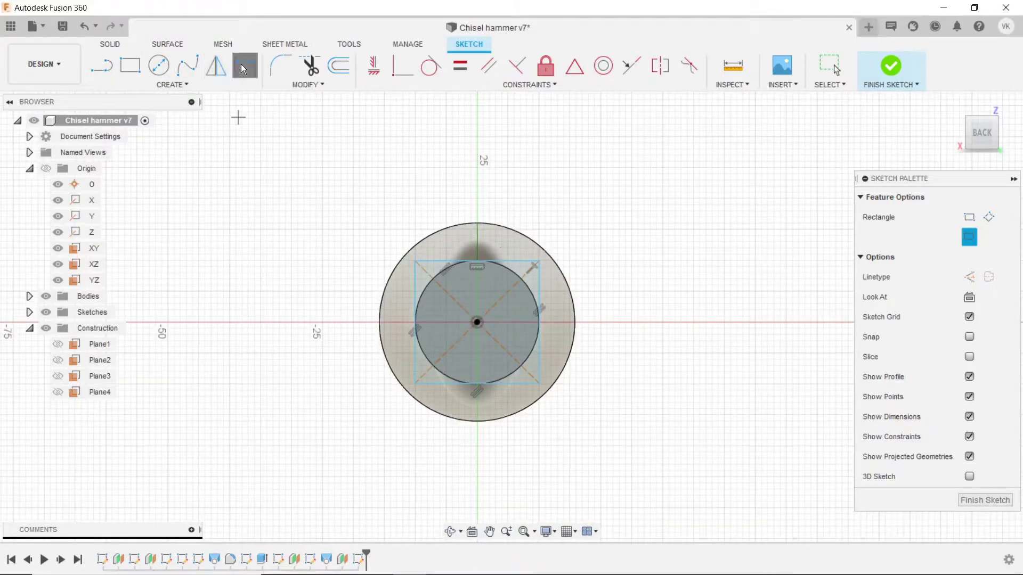
left_click(527, 261)
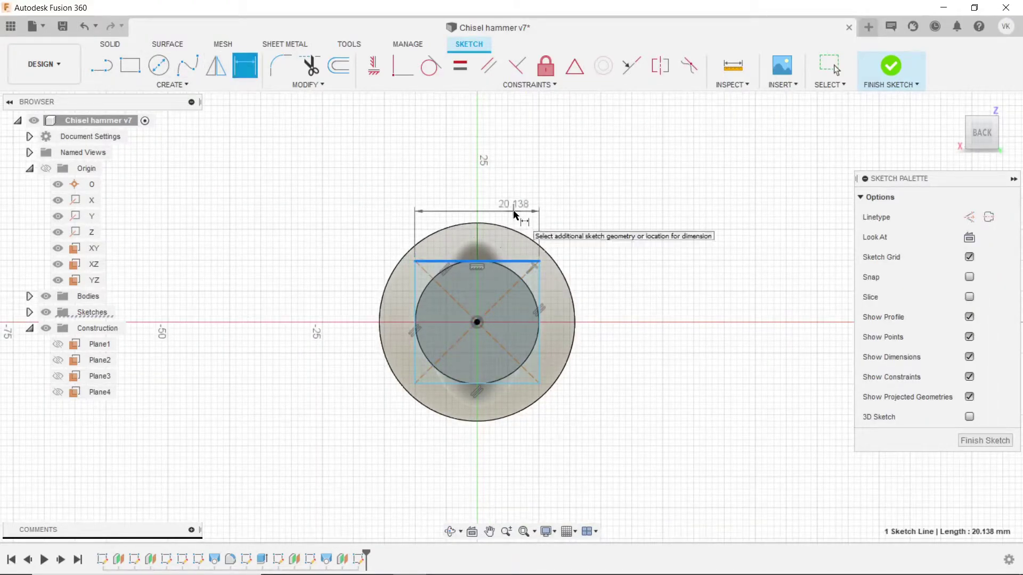
left_click(515, 213)
type("20")
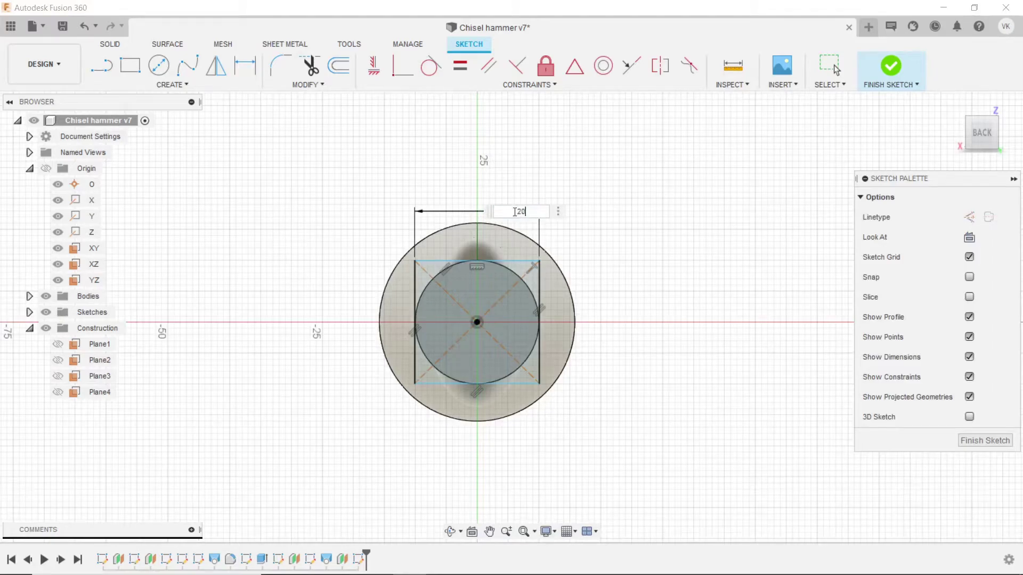
key("Return")
left_click(539, 307)
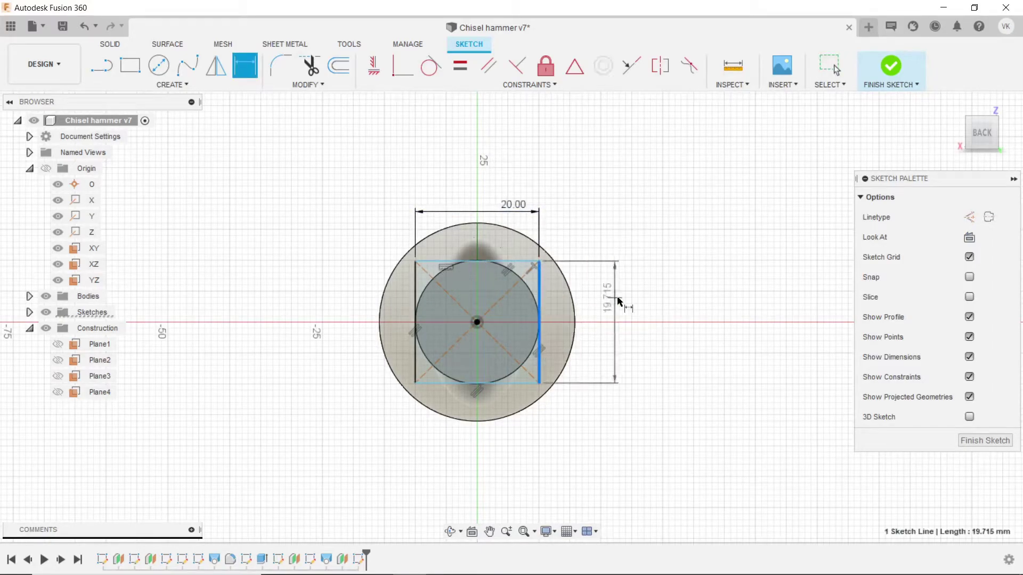
left_click(619, 297)
type("20")
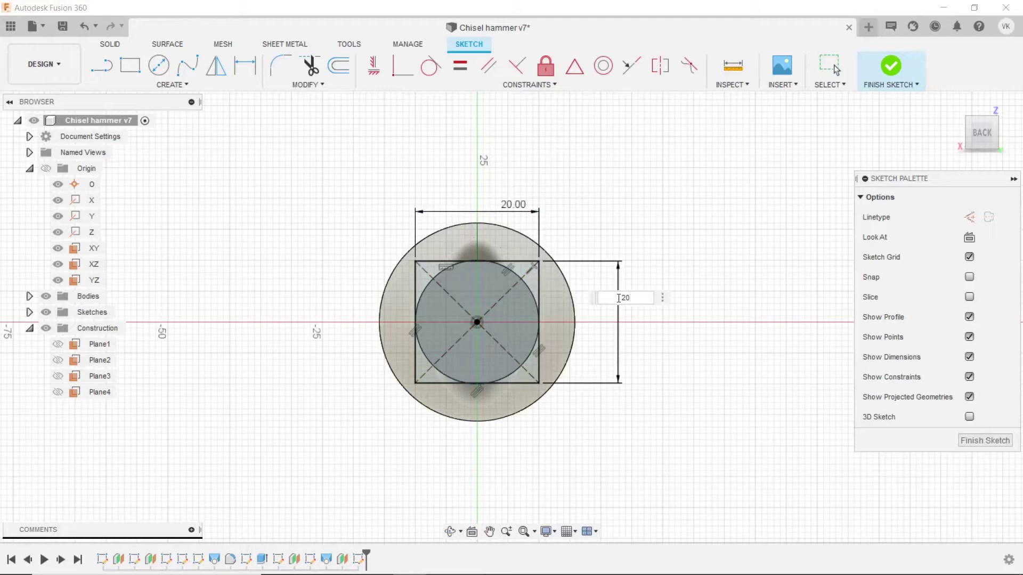
key("Return")
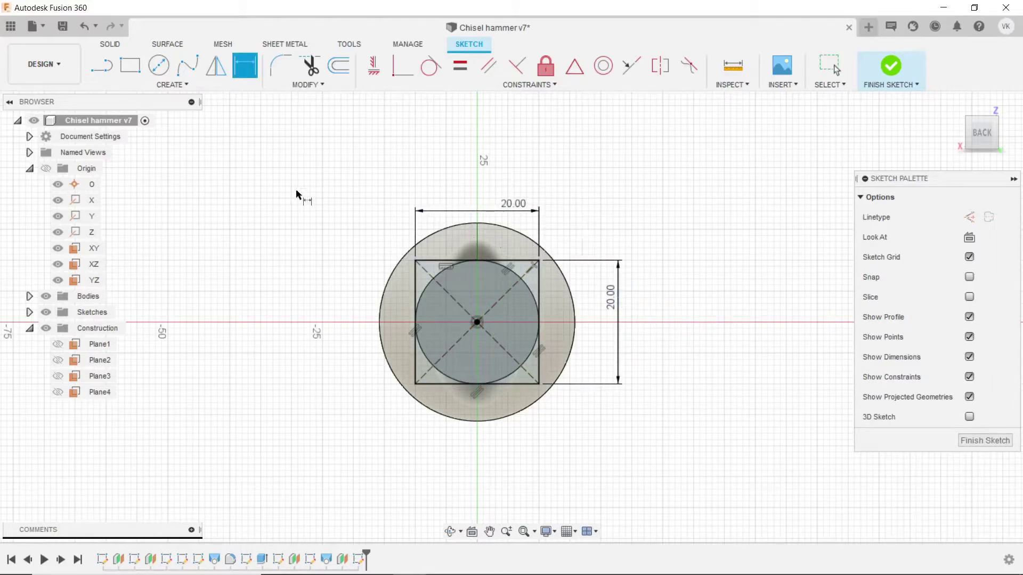
left_click(890, 65)
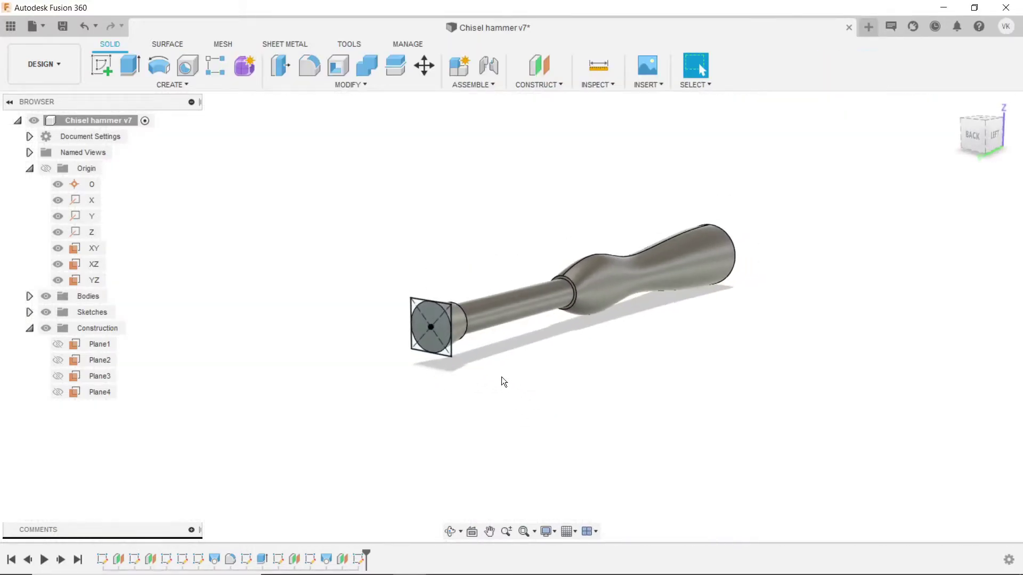
Show Plane4, save the design, and start a new sketch on Plane4.
left_click(58, 393)
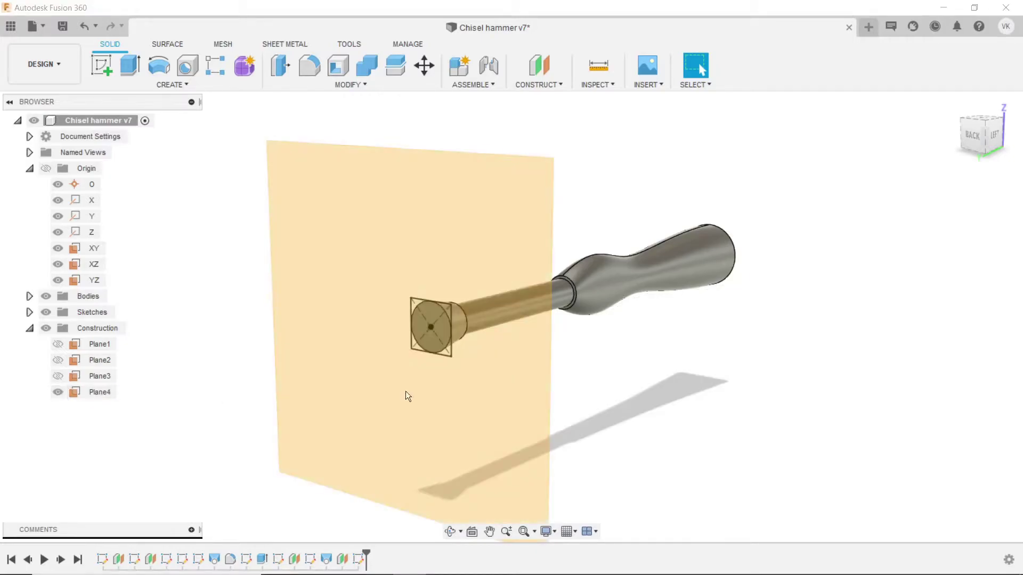
key("ctrl+s")
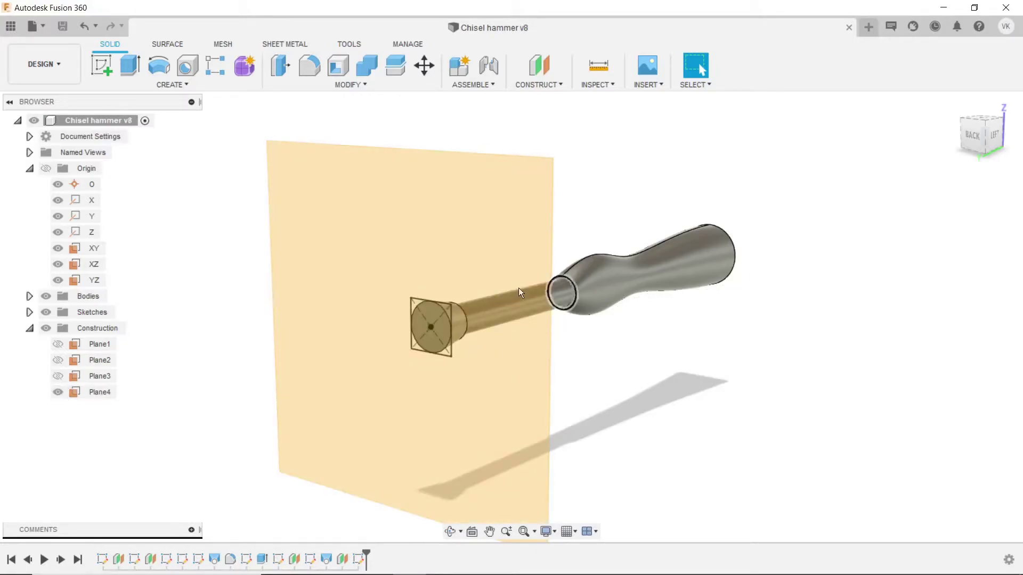
left_click(304, 157)
left_click(114, 62)
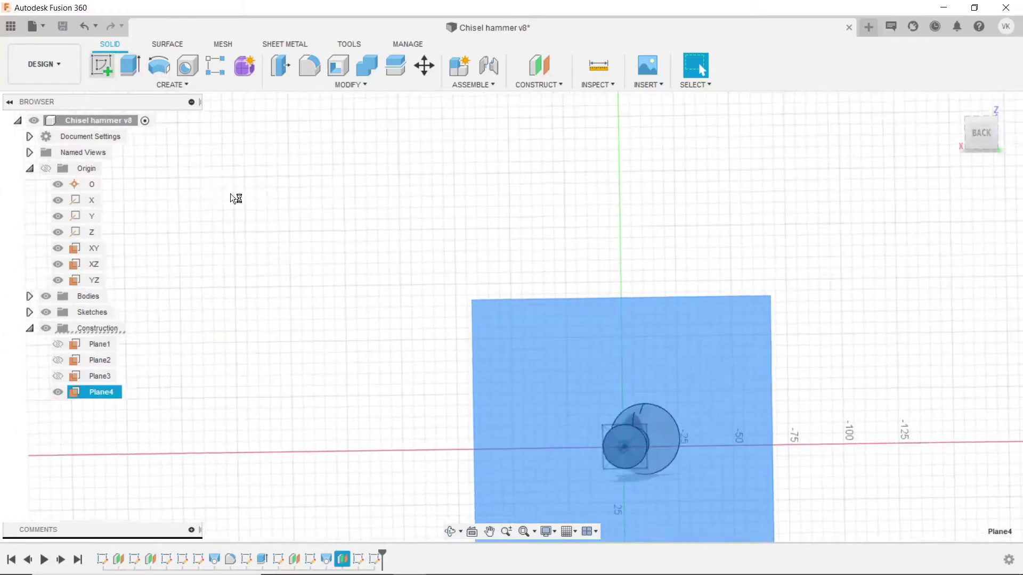
Draw a centre rectangle from the origin extending outside the large circle.
scroll(615, 480, "up", 3)
scroll(602, 421, "up", 2)
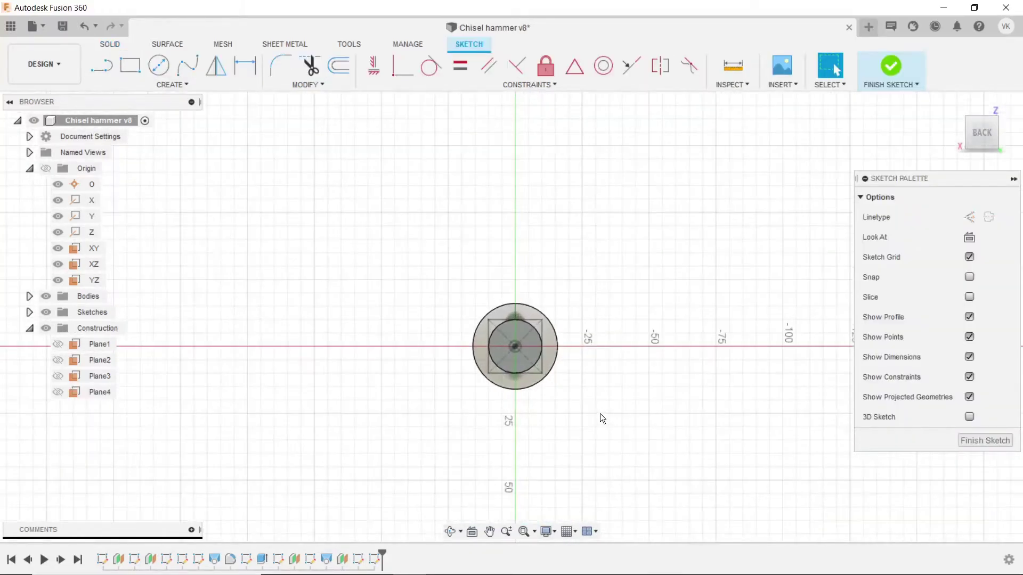
scroll(596, 411, "up", 3)
scroll(594, 405, "up", 1)
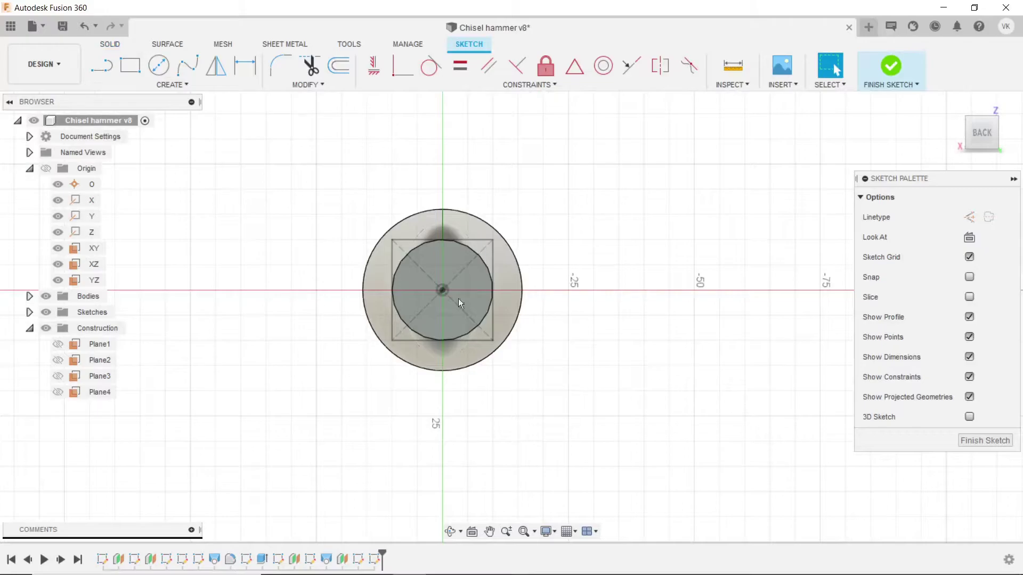
left_click(179, 86)
mouse_move(119, 114)
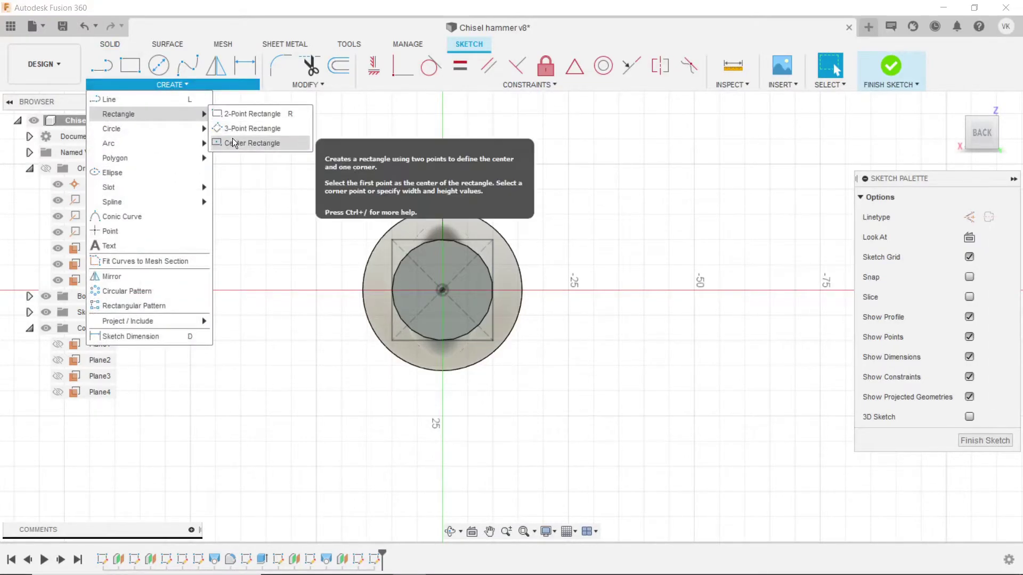
left_click(234, 142)
left_click(443, 289)
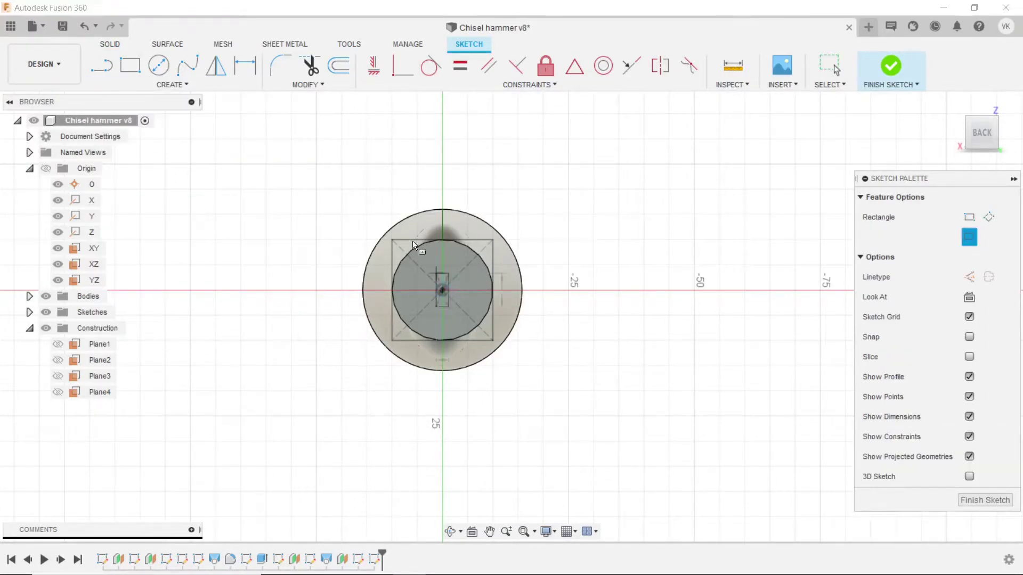
left_click(345, 217)
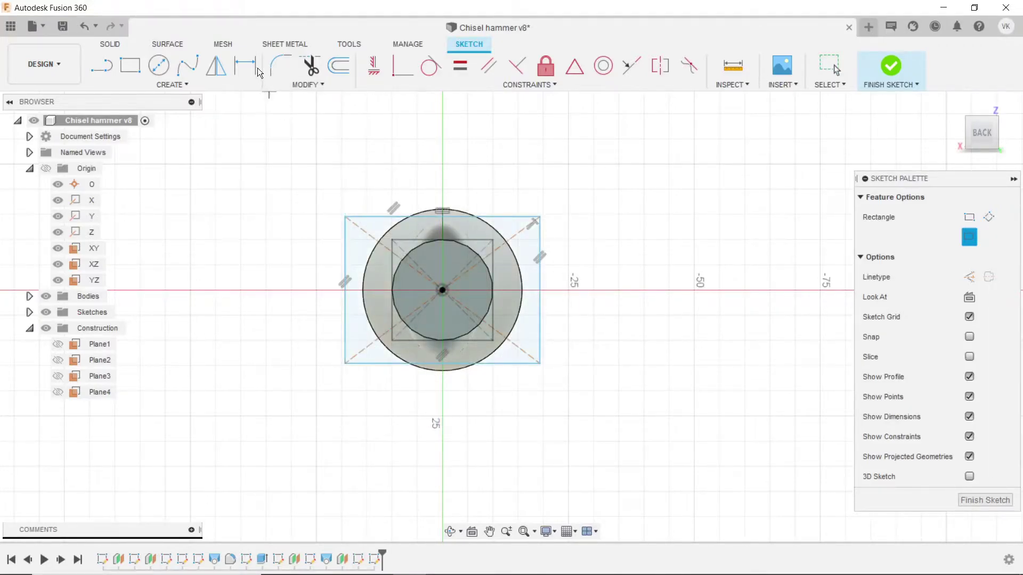
Dimension the top gap to the square at 2 mm, cancelling the over-constraining bottom gap.
key("d")
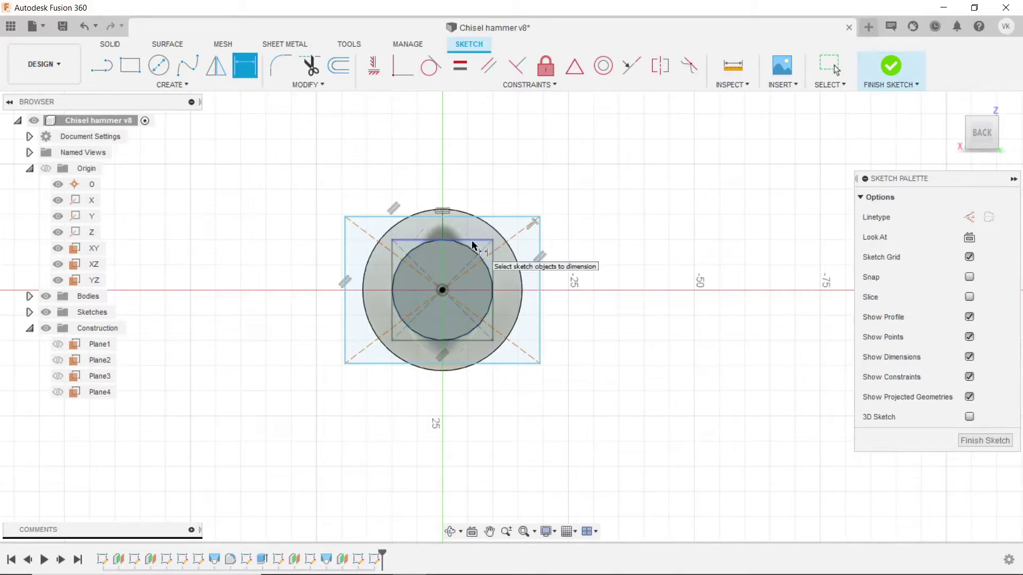
left_click(472, 245)
left_click(481, 216)
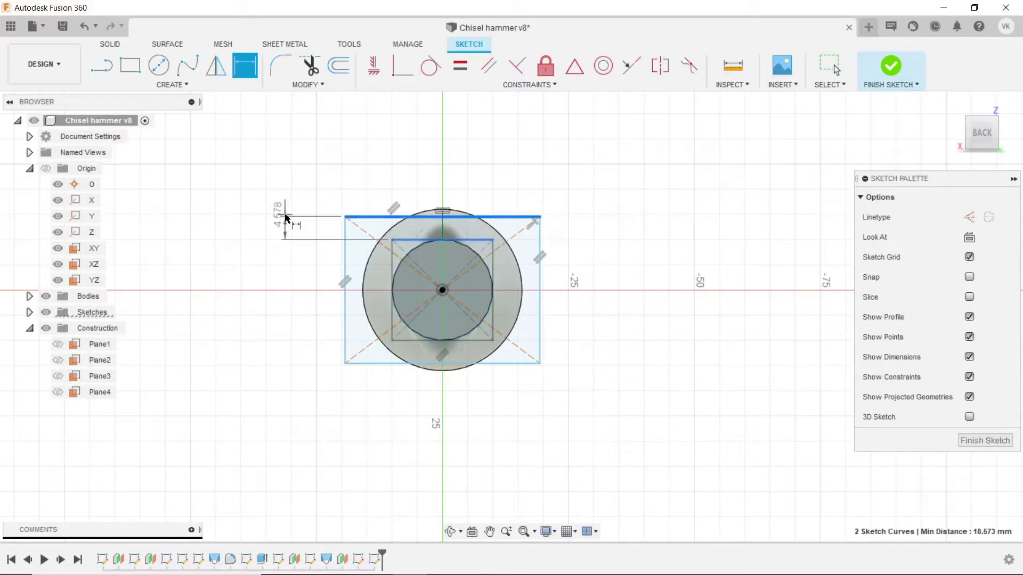
left_click(292, 205)
type("2")
key("Return")
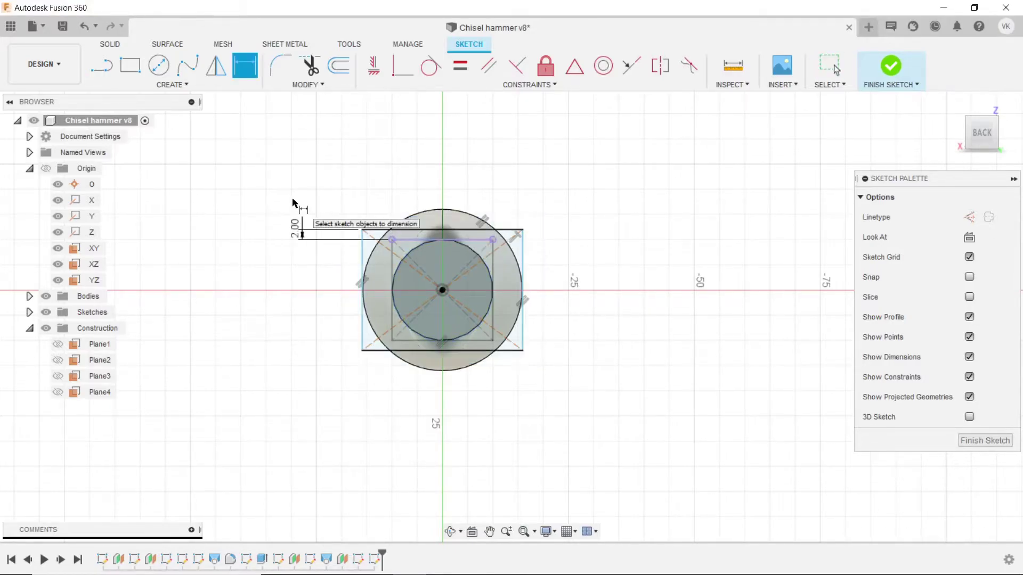
left_click(463, 339)
left_click(467, 351)
left_click(331, 350)
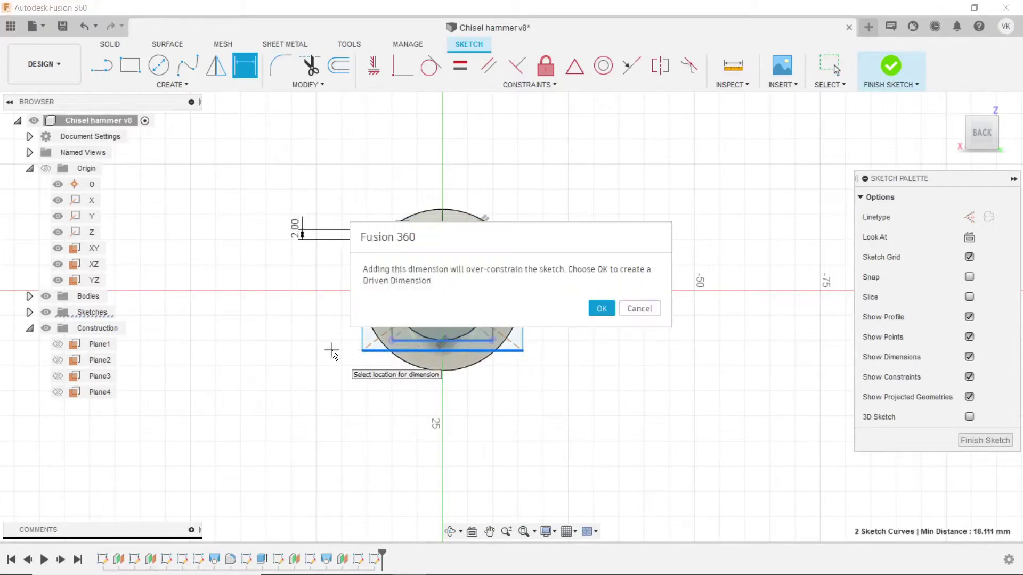
left_click(640, 312)
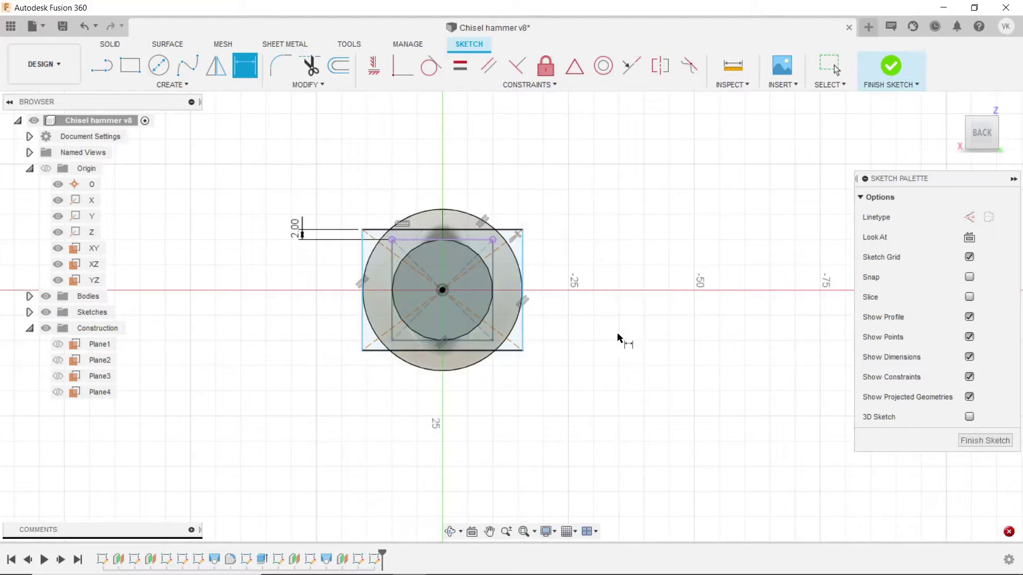
Dimension a 10 mm gap between the inner square's and the rectangle's bottom edges.
key("Escape")
left_click(409, 318)
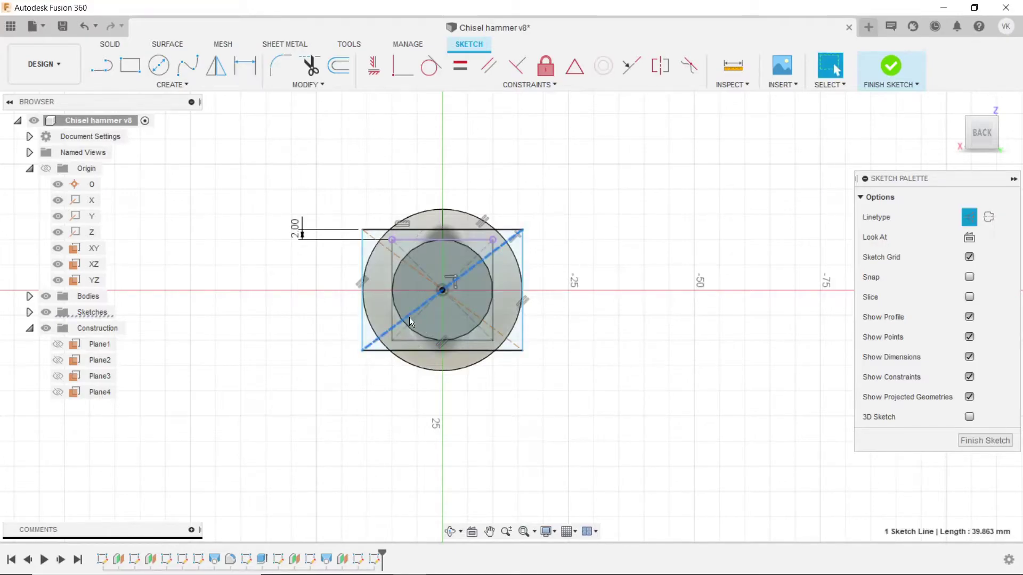
key("Delete")
key("ctrl+z")
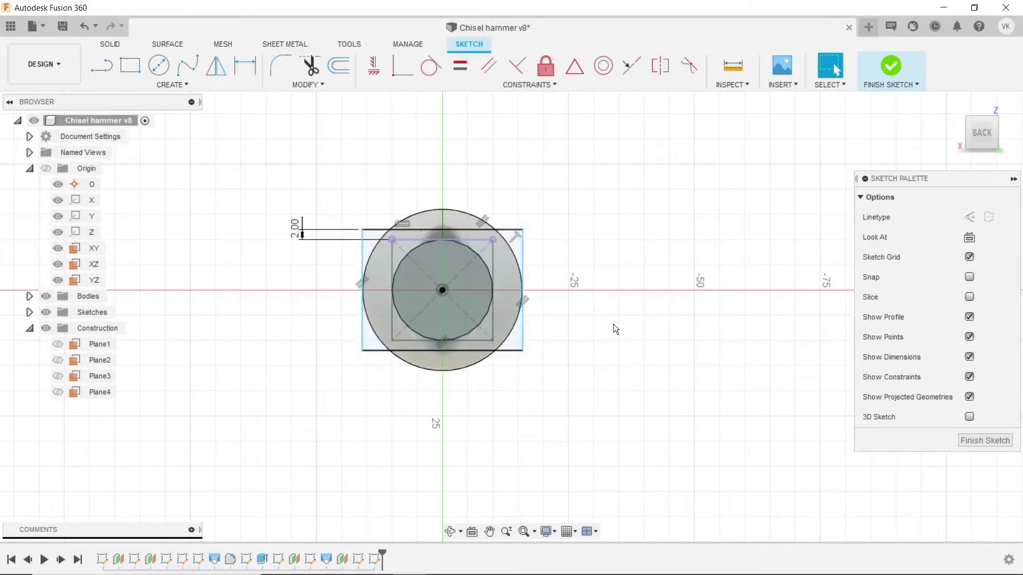
left_click(244, 69)
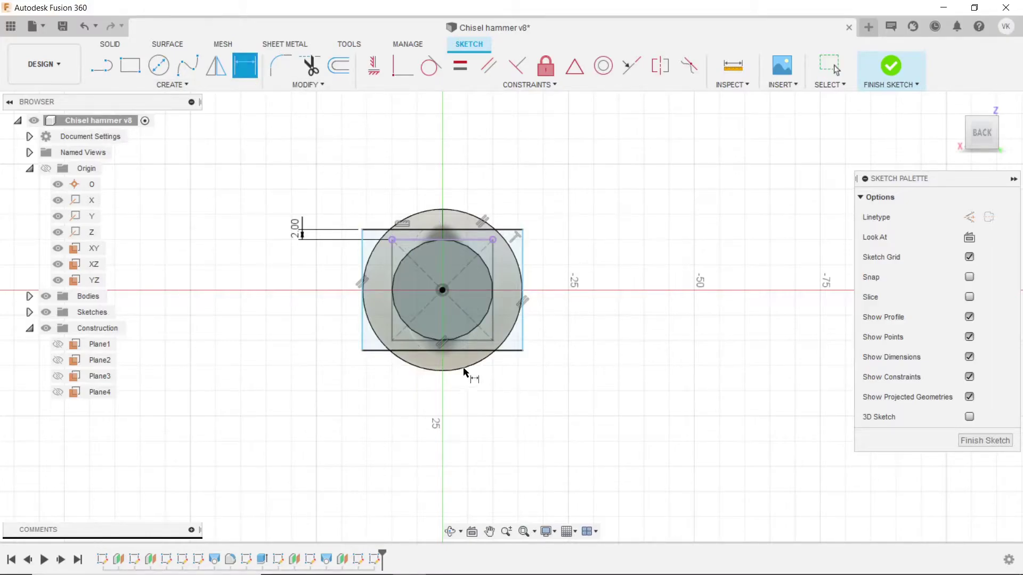
left_click(410, 340)
left_click(373, 350)
left_click(326, 337)
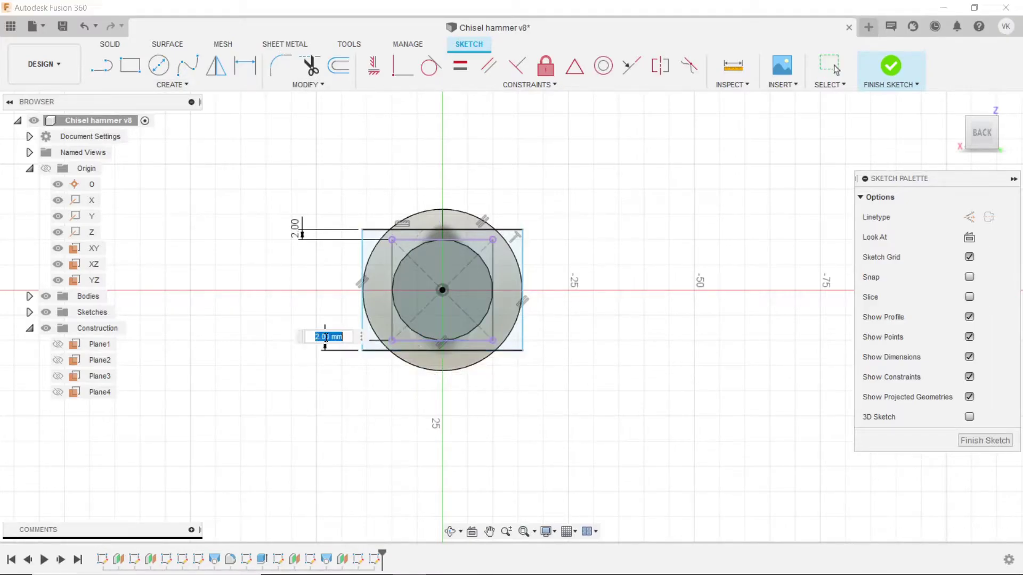
key("BackSpace")
type("8")
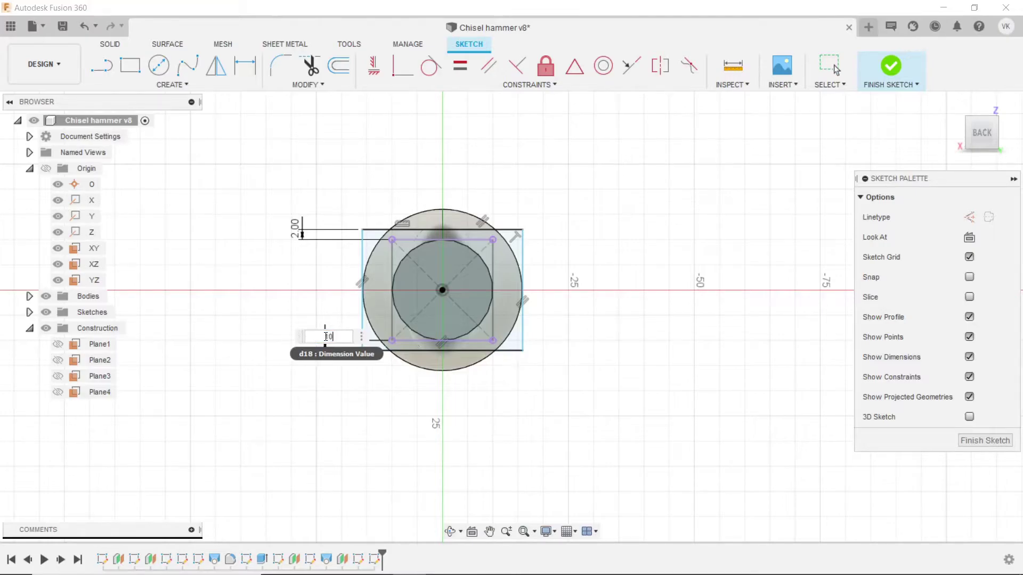
key("Return")
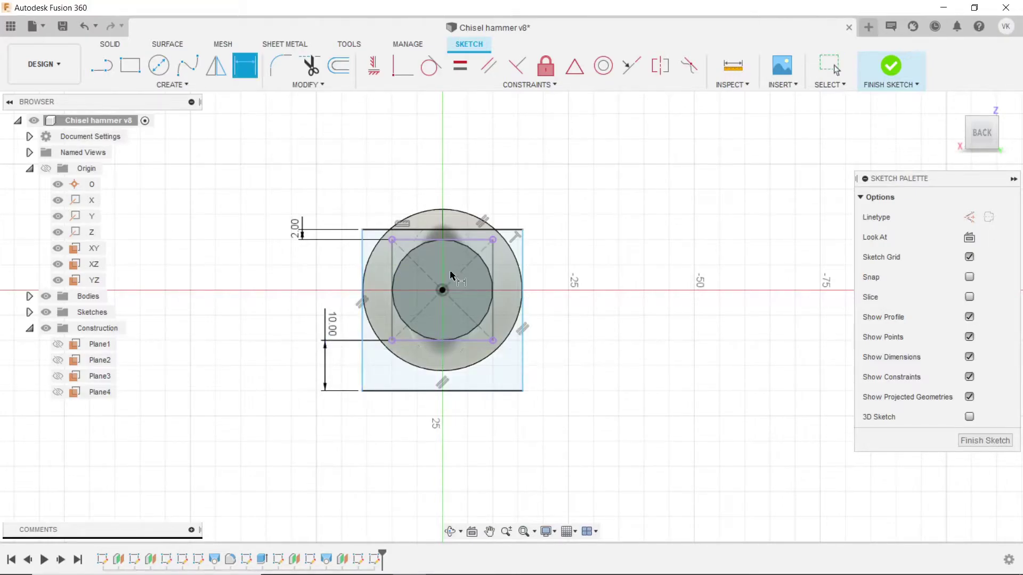
Dimension the rectangle's left and right edges 12.5 mm each from the sketch centre.
left_click(442, 290)
left_click(362, 274)
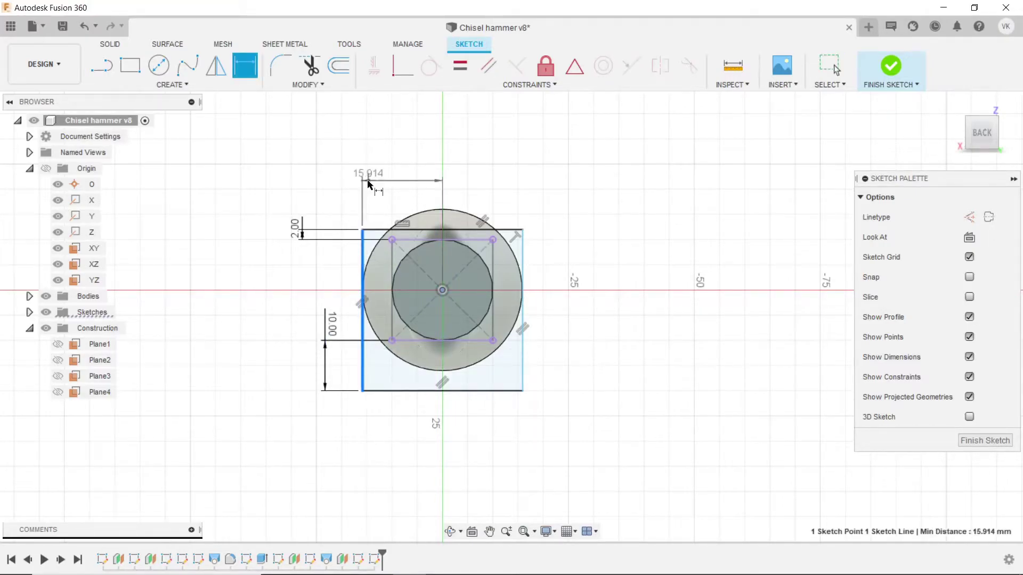
left_click(368, 183)
type("12.5")
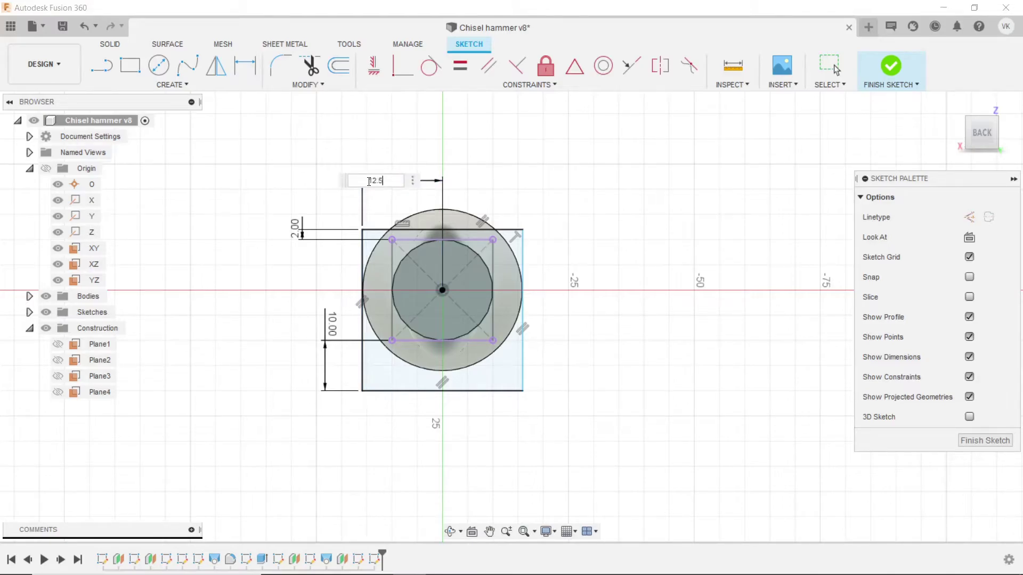
key("Return")
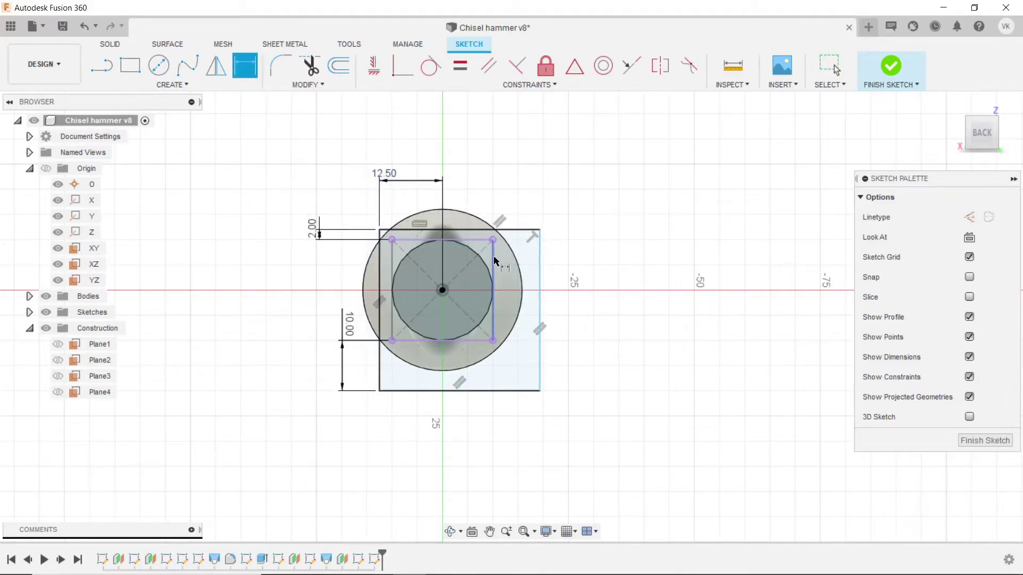
left_click(493, 260)
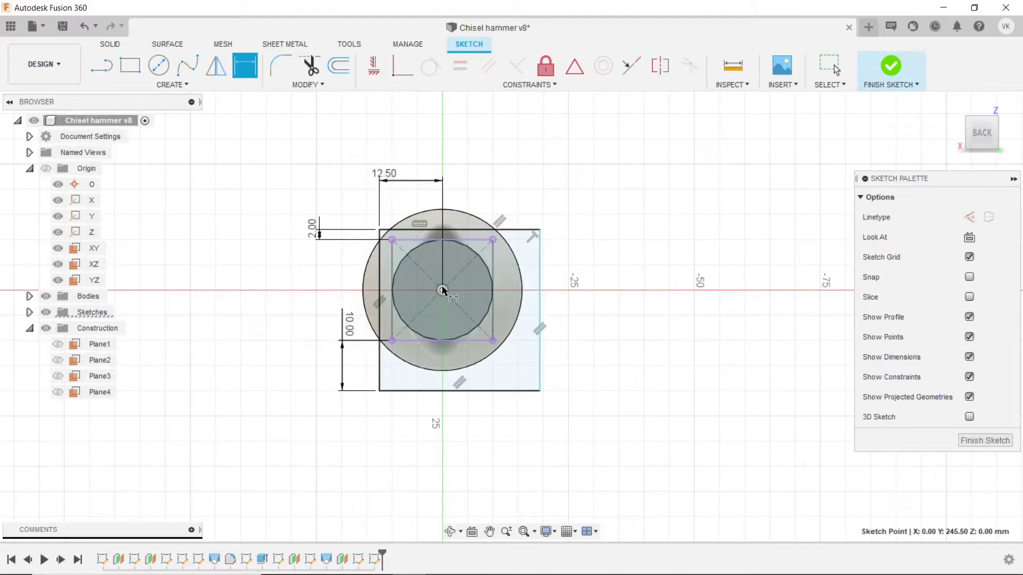
left_click(442, 290)
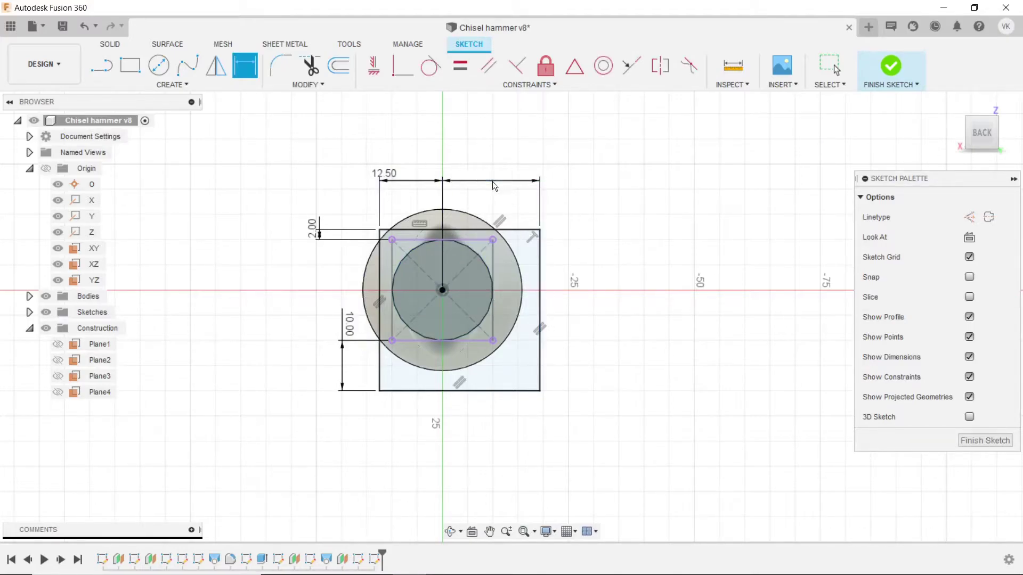
left_click(492, 181)
type("12.5")
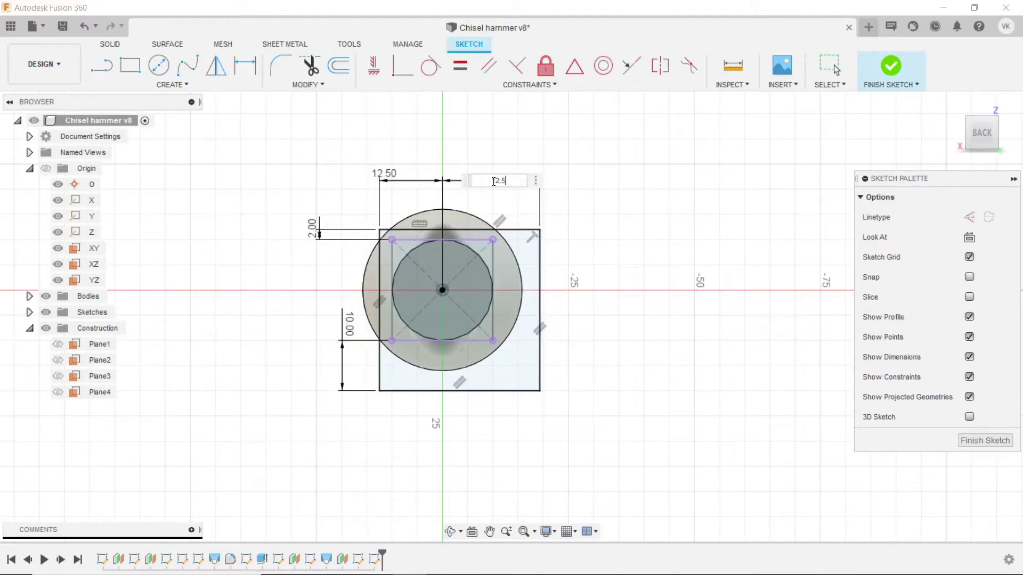
key("Return")
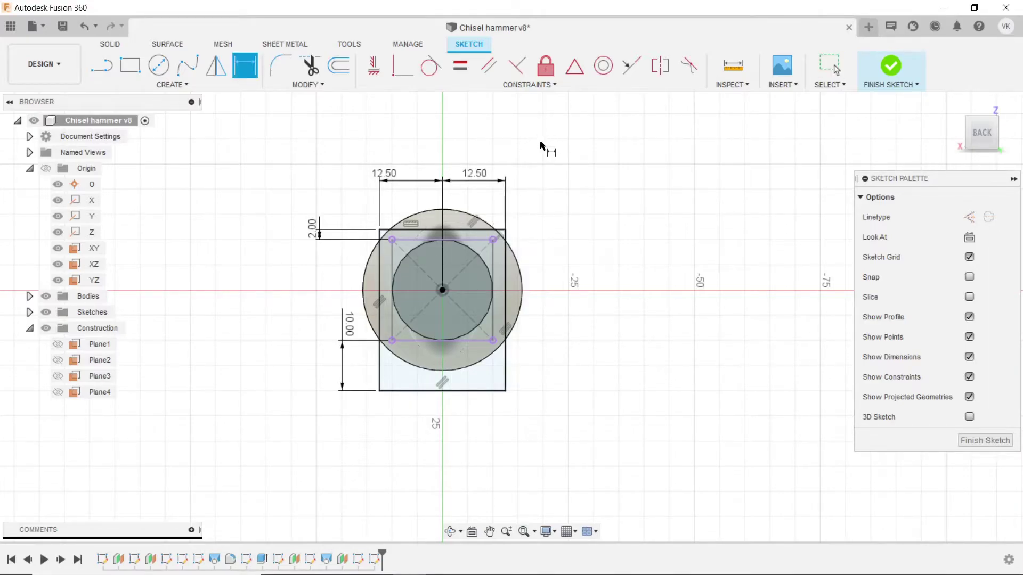
Finish the sketch and loft the circle and three corner slivers to the rectangle, joined to the handle.
left_click(891, 65)
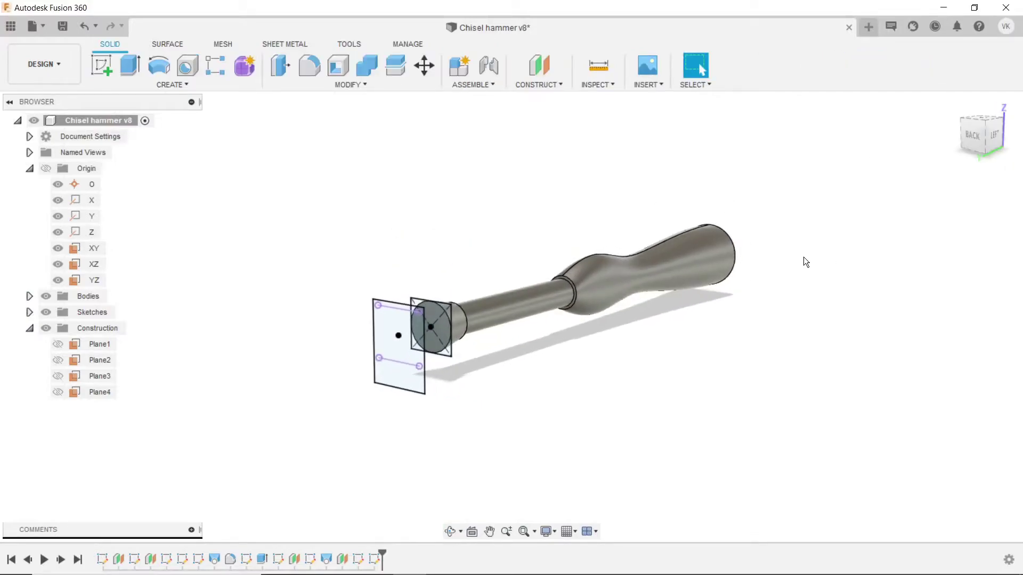
left_click(145, 87)
left_click(163, 215)
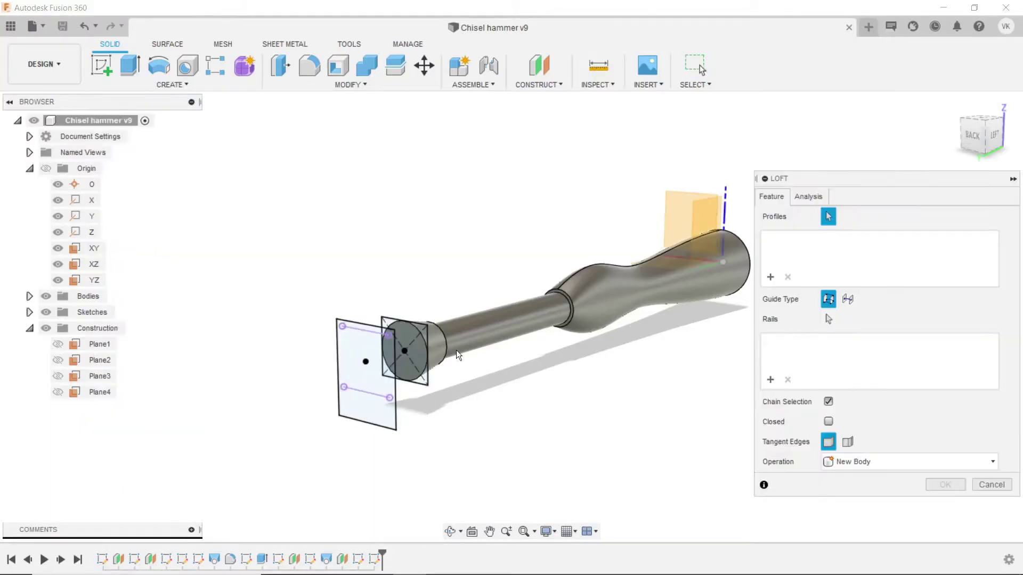
scroll(456, 357, "up", 2)
scroll(453, 376, "up", 2)
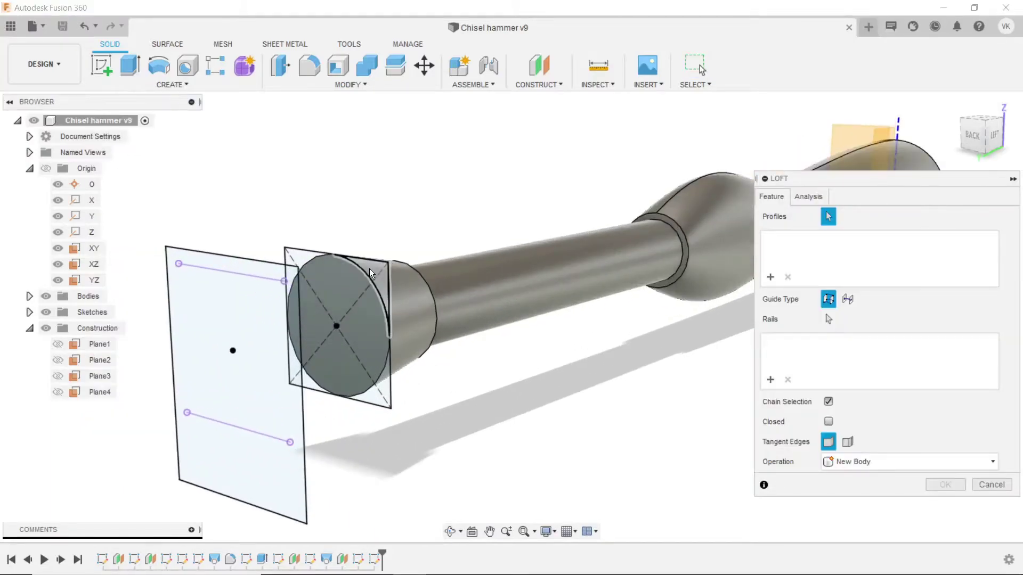
left_click(351, 291)
left_click(308, 254)
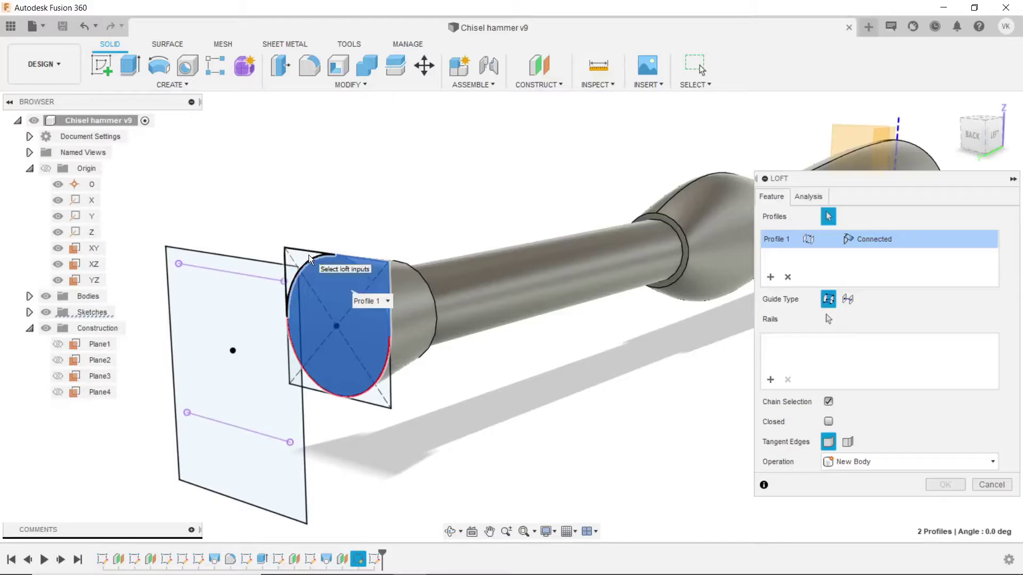
left_click(313, 384)
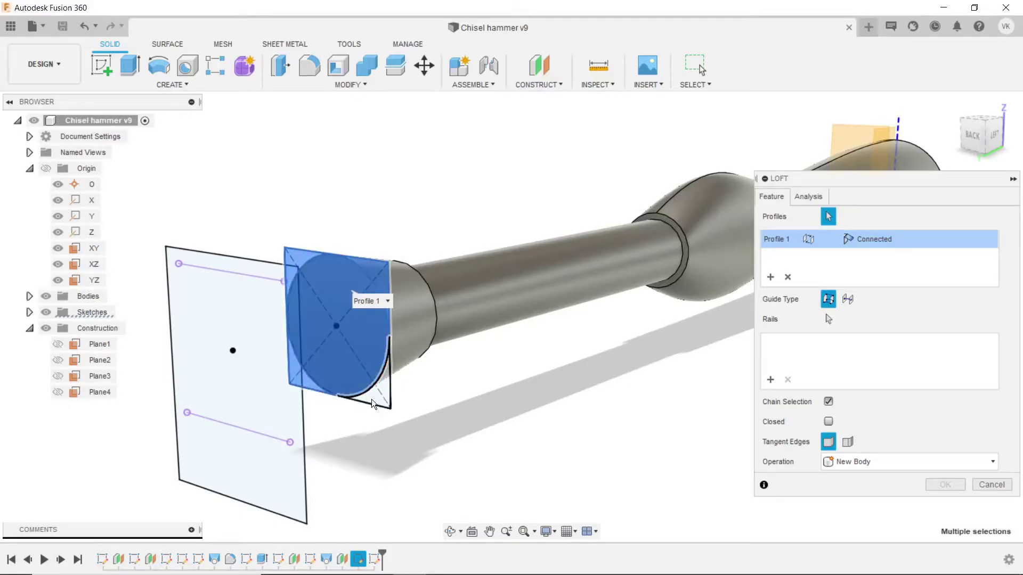
left_click(372, 398)
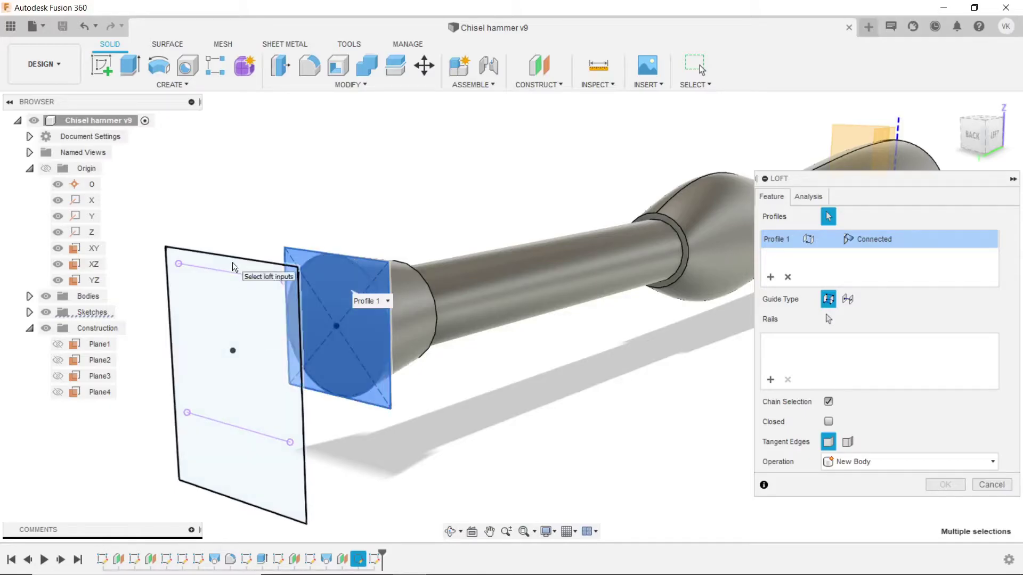
left_click(769, 276)
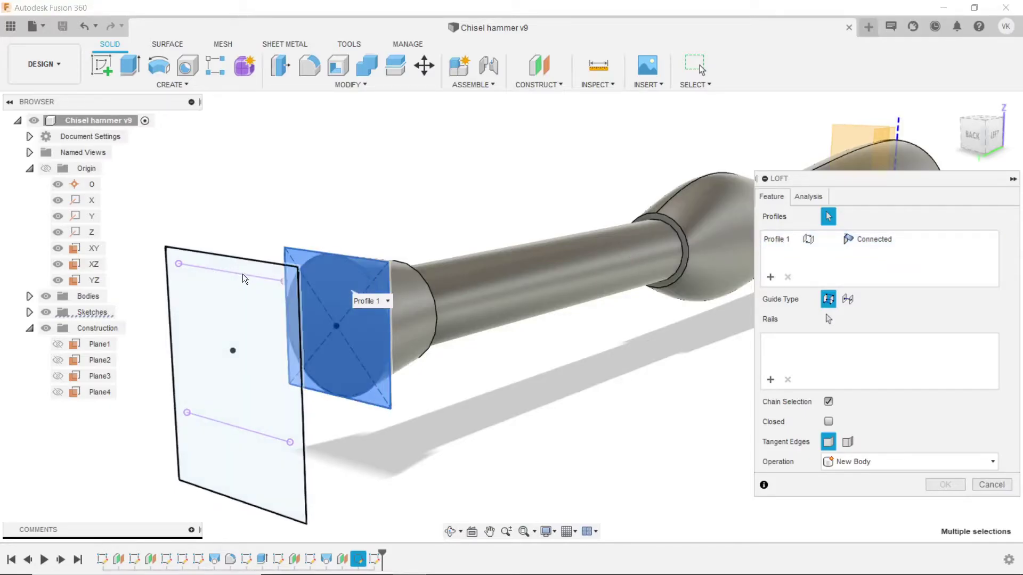
left_click(210, 310)
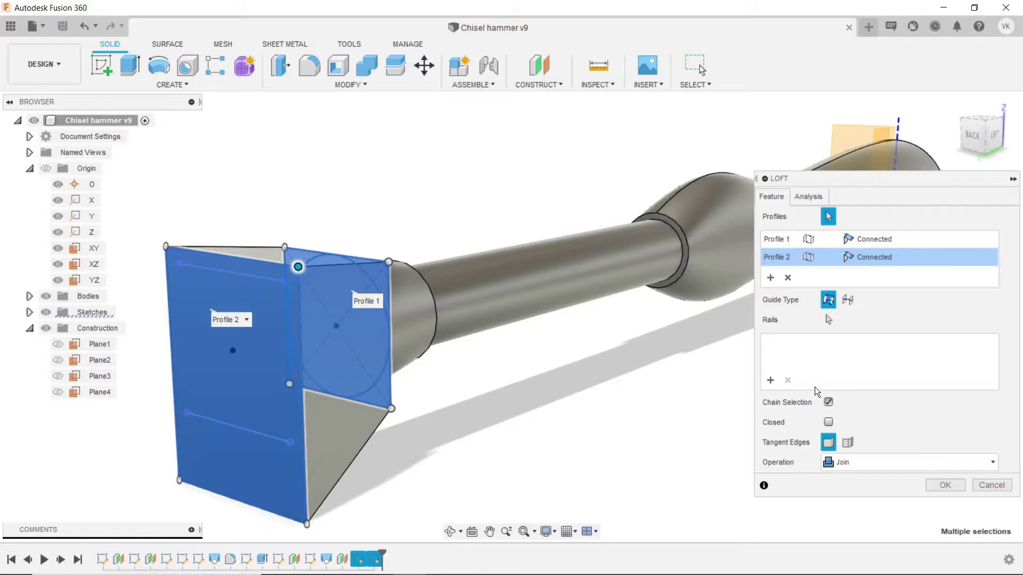
left_click(939, 495)
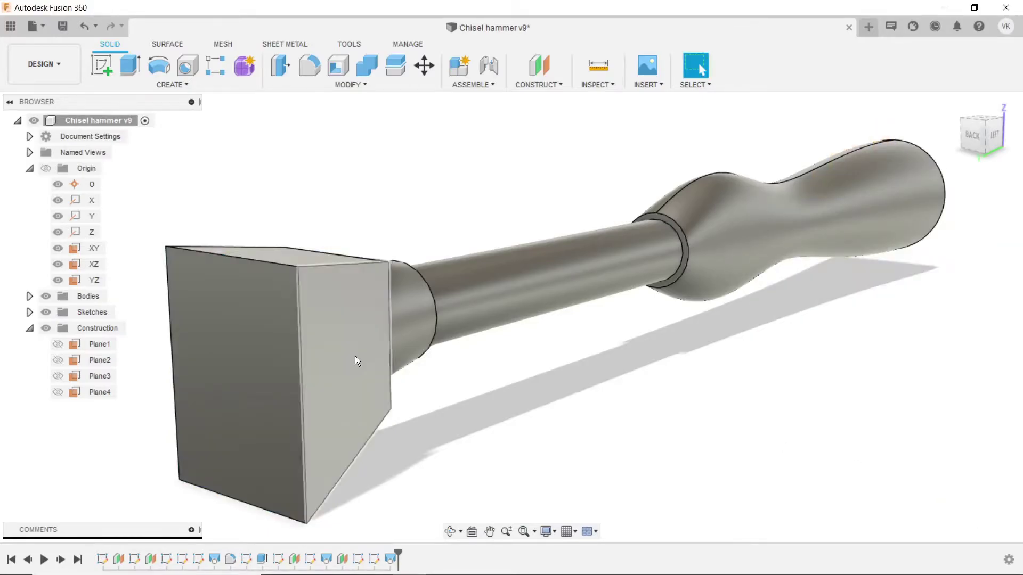
scroll(354, 355, "down", 4)
Orbit the hammer to a side view and save a new version.
left_click(450, 531)
mouse_move(442, 410)
left_mouse_down()
mouse_move(446, 384)
mouse_move(487, 377)
mouse_move(476, 398)
left_mouse_up()
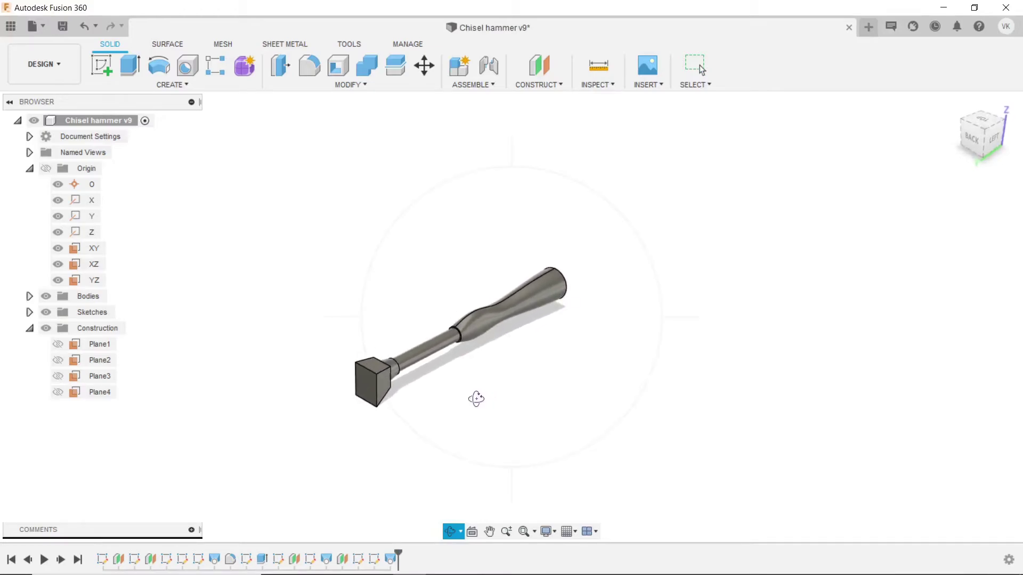
key("Escape")
scroll(415, 418, "up", 3)
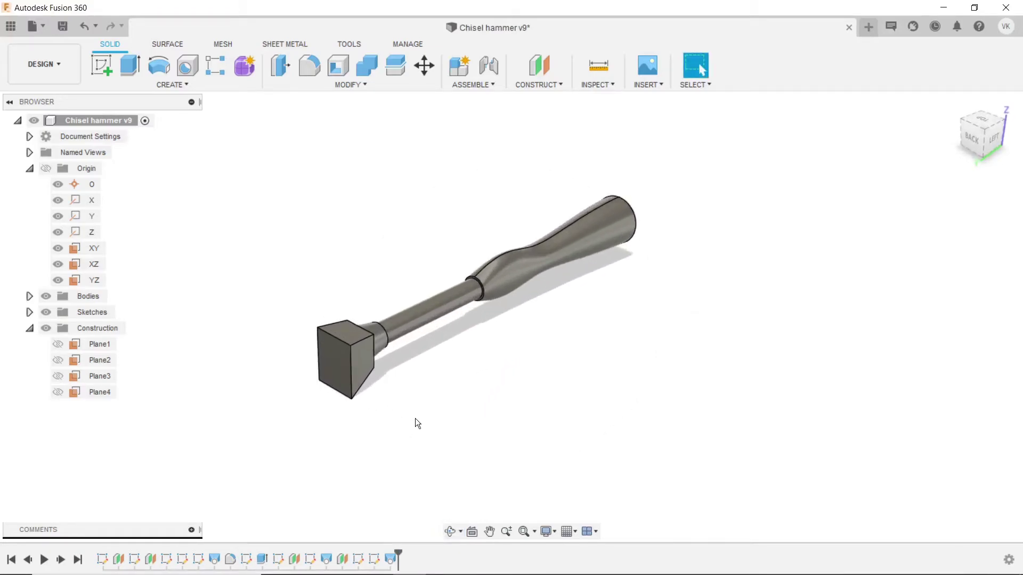
Start a new sketch on the YZ origin plane.
left_click(95, 283)
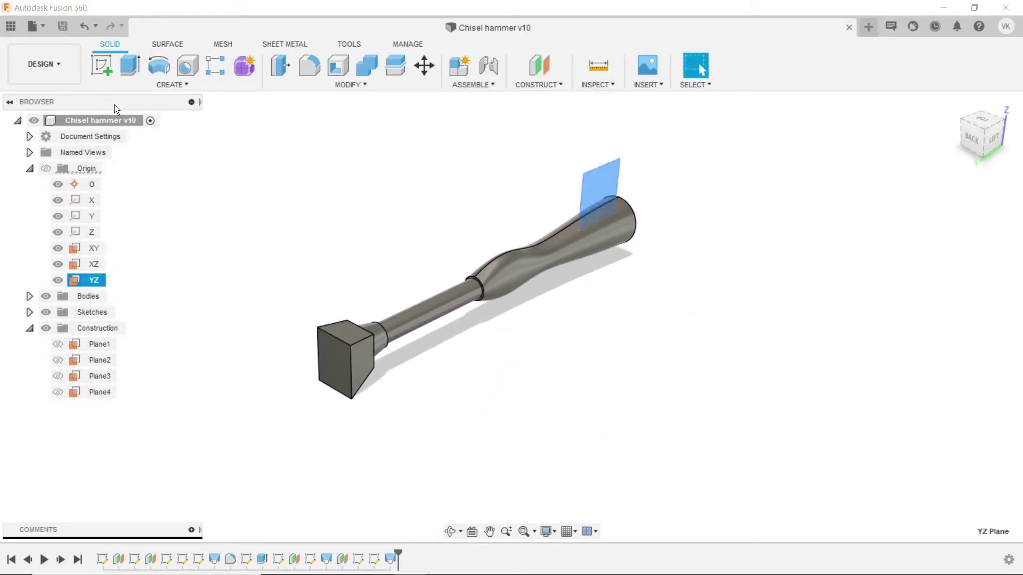
left_click(103, 67)
scroll(497, 286, "down", 2)
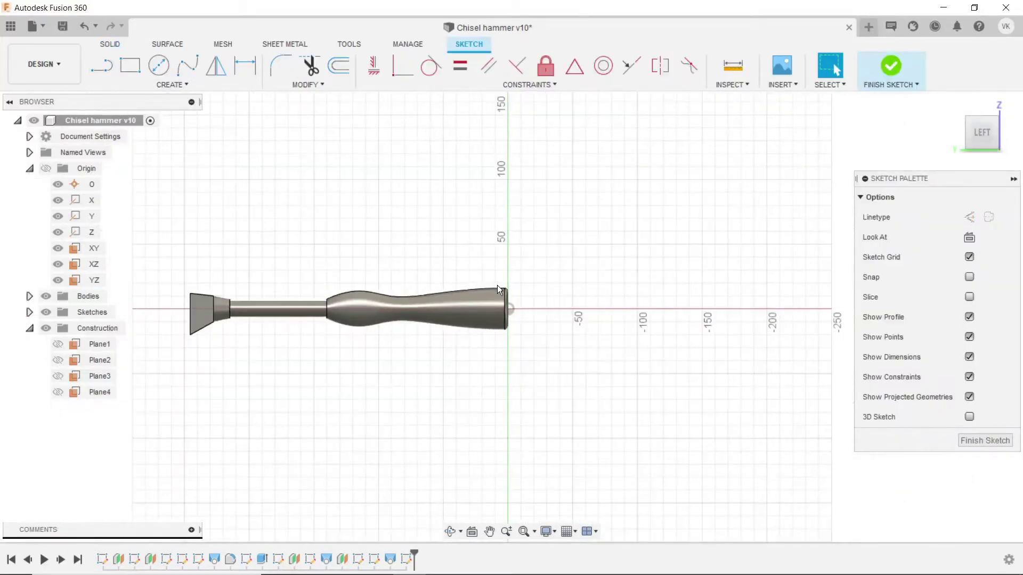
scroll(497, 286, "down", 3)
scroll(265, 313, "up", 1)
scroll(266, 314, "up", 2)
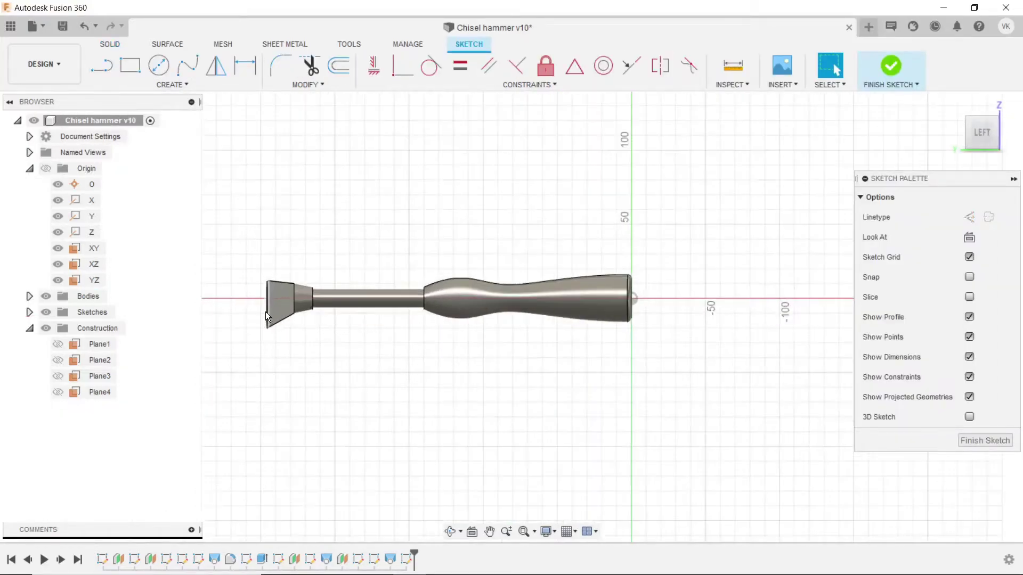
scroll(267, 316, "up", 1)
scroll(267, 316, "up", 1)
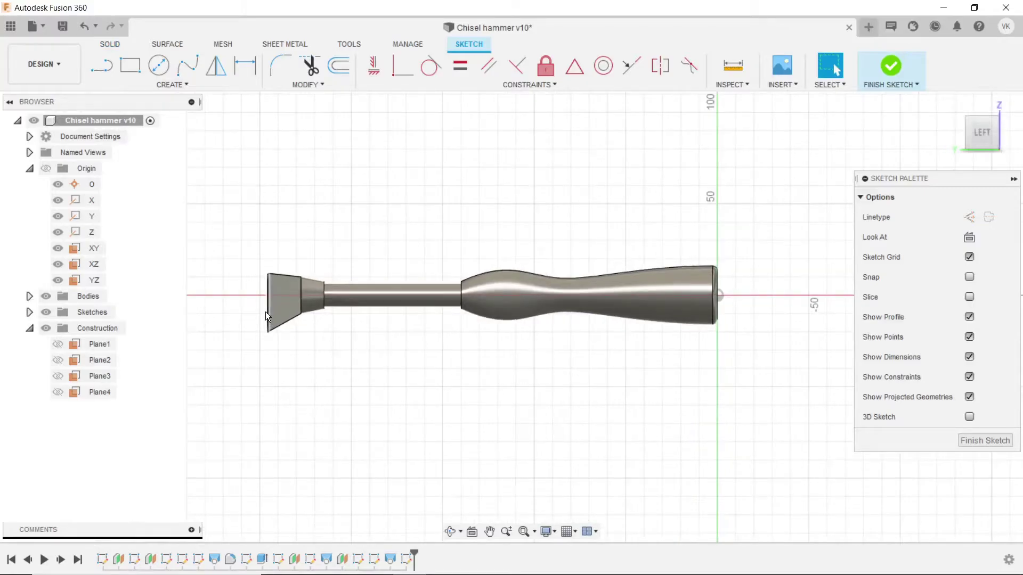
scroll(273, 296, "up", 1)
scroll(273, 297, "up", 2)
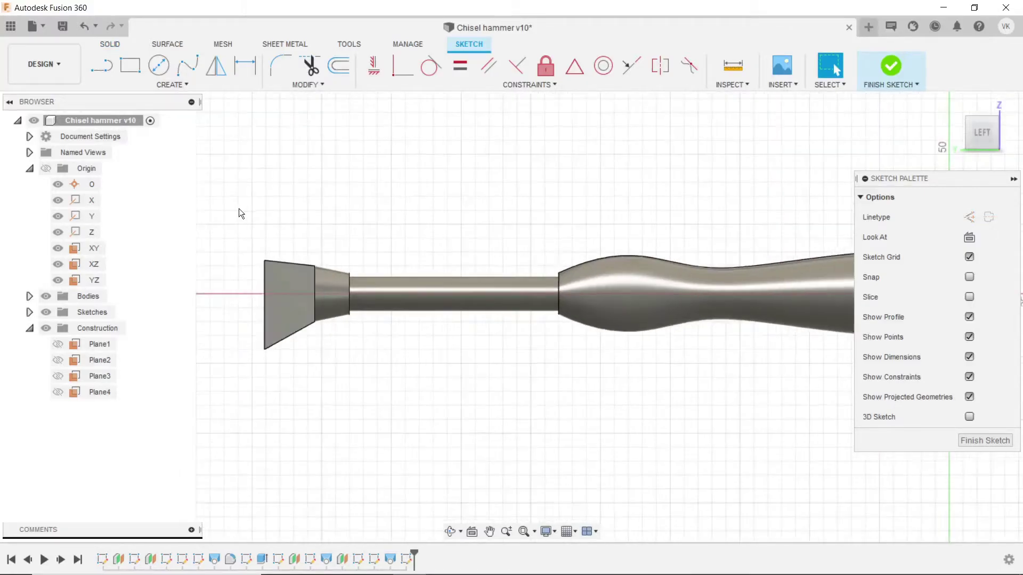
Project the wedge head's front edge into the side sketch.
left_click(201, 85)
mouse_move(127, 321)
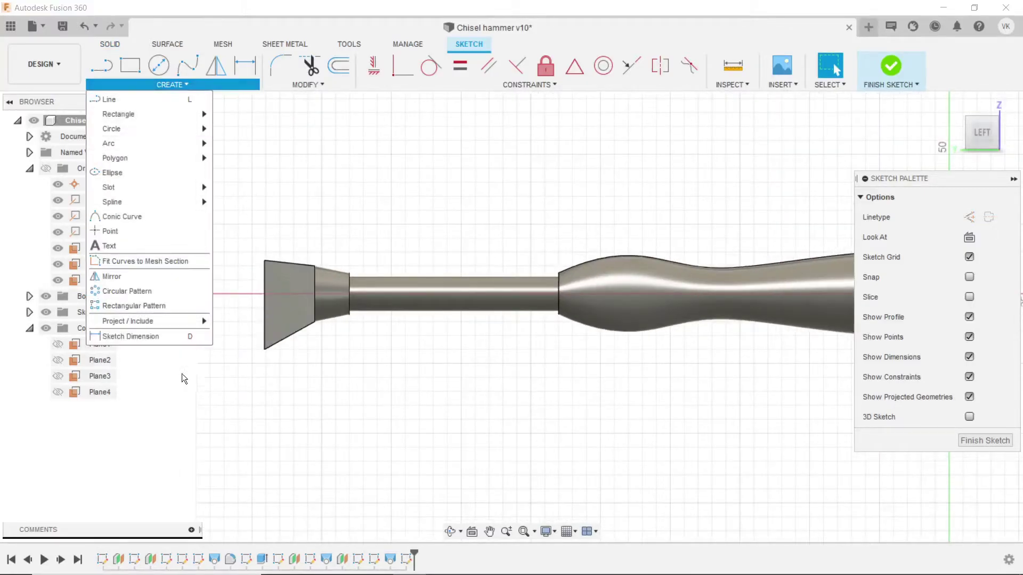
left_click(235, 321)
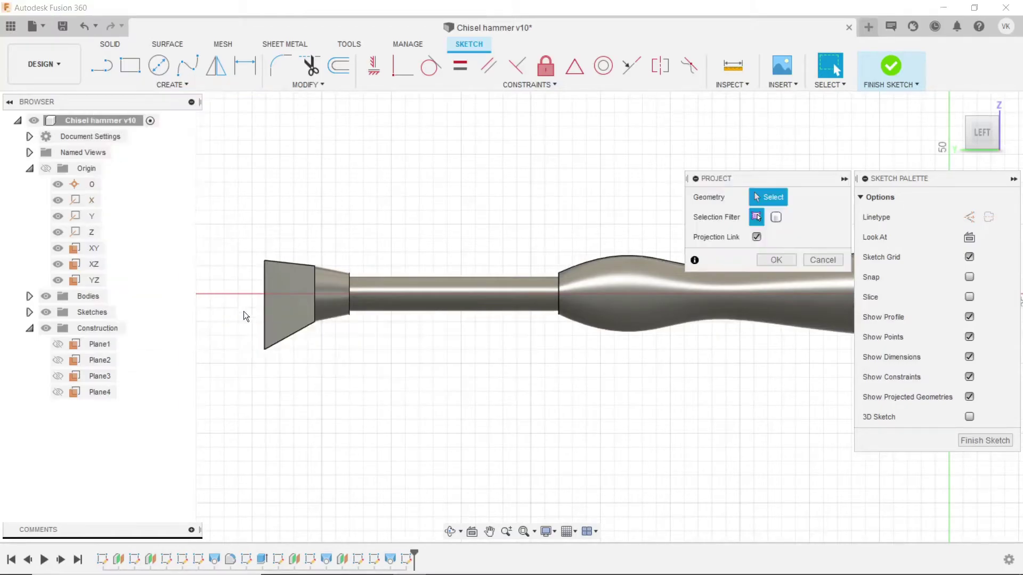
left_click(264, 299)
left_click(769, 260)
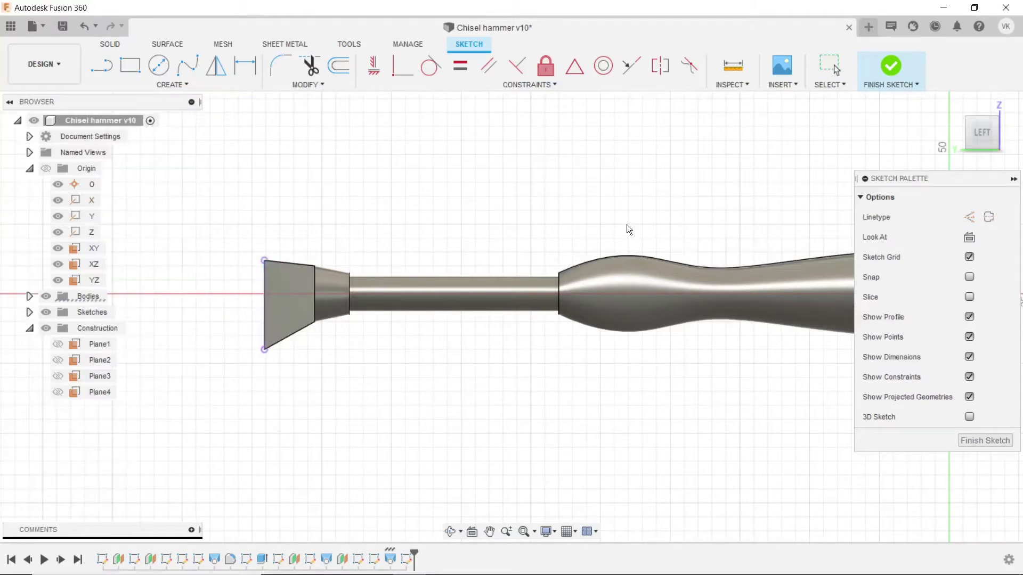
scroll(506, 270, "down", 2)
scroll(253, 295, "up", 1)
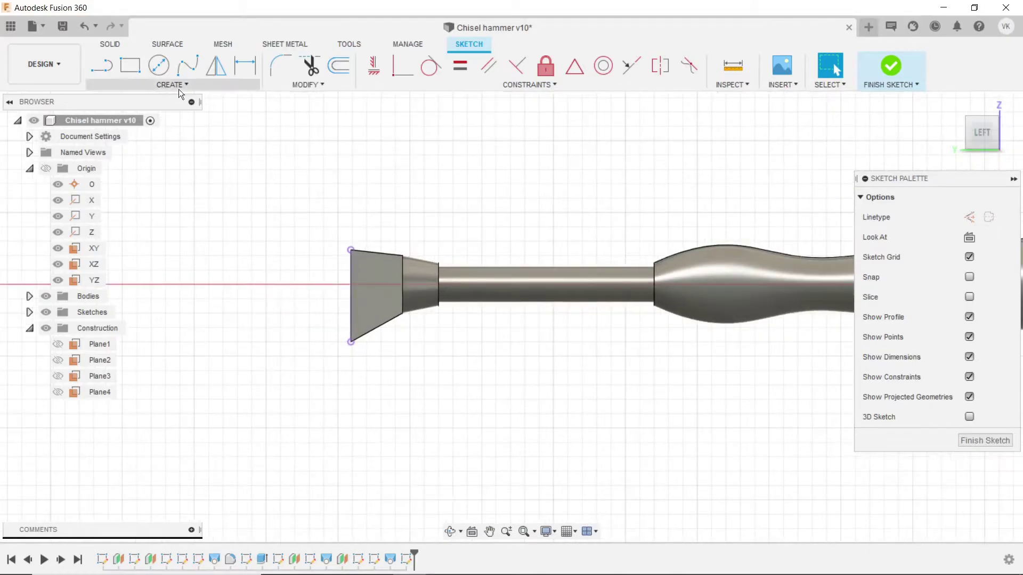
left_click(109, 72)
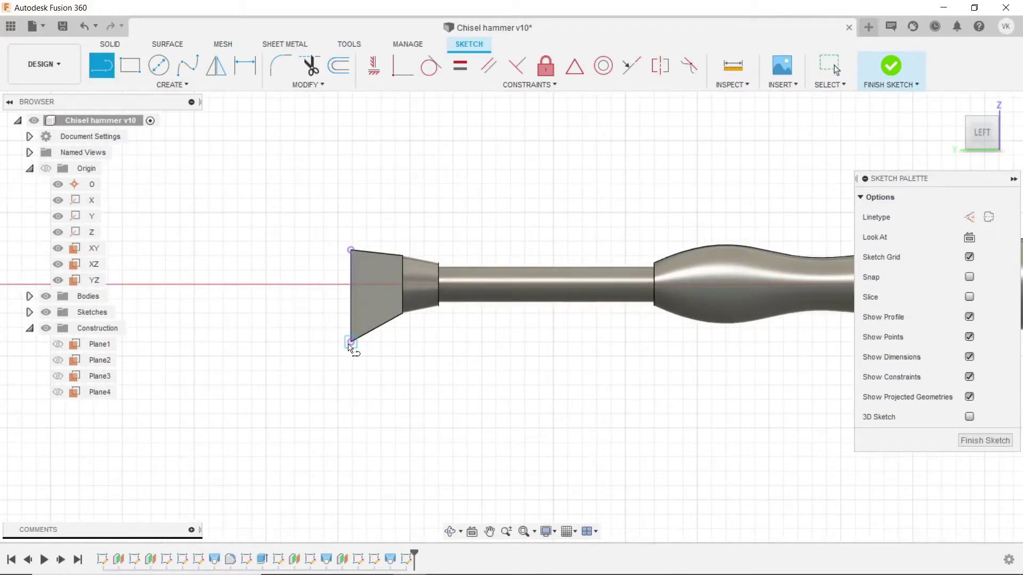
Draw a lower slanted line with a vertical line, and a short upper slanted line, from the head's corners.
left_click(350, 342)
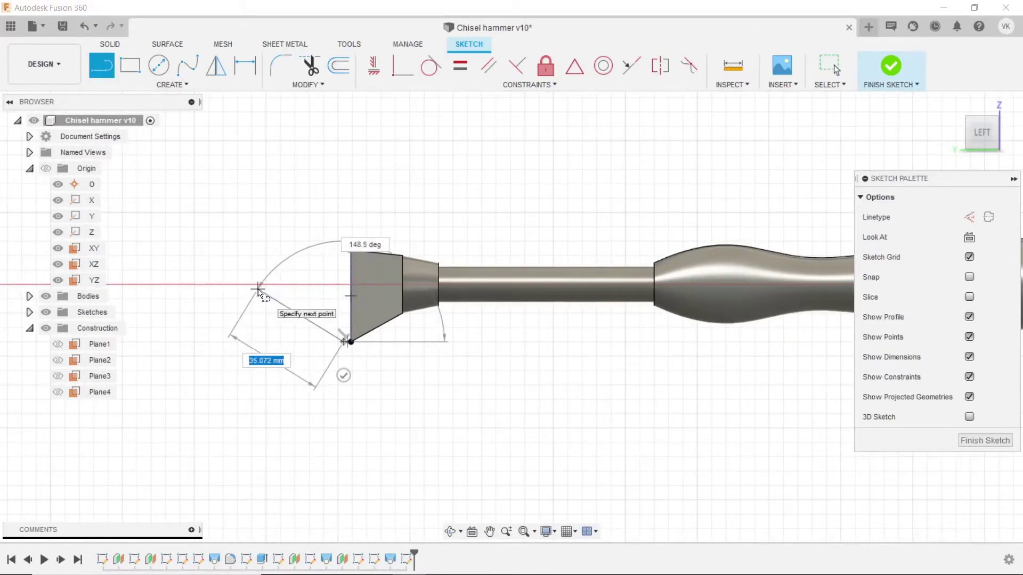
left_click(258, 295)
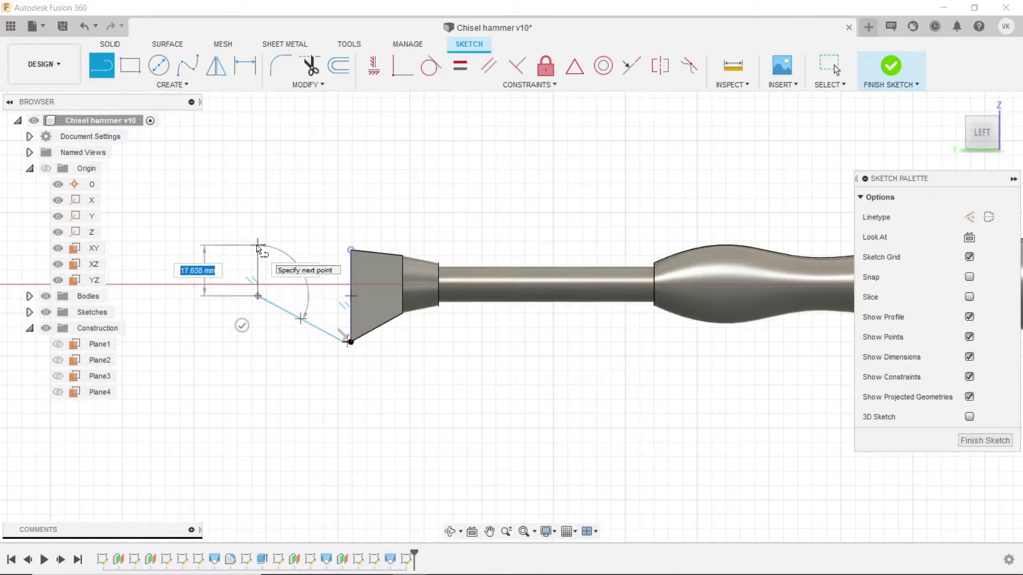
left_click(258, 246)
right_click(269, 208)
key("Escape")
key("Escape")
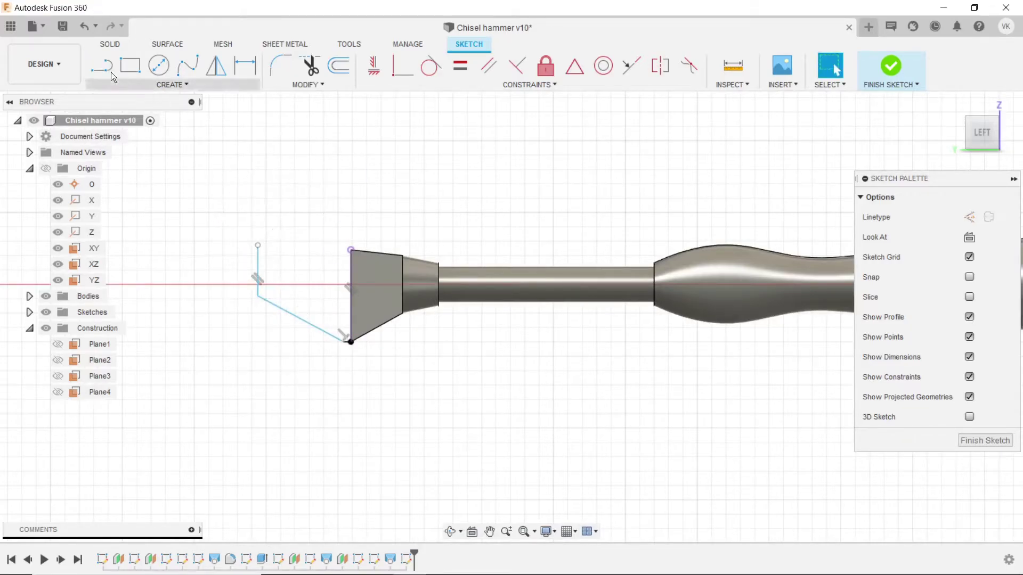
left_click(109, 74)
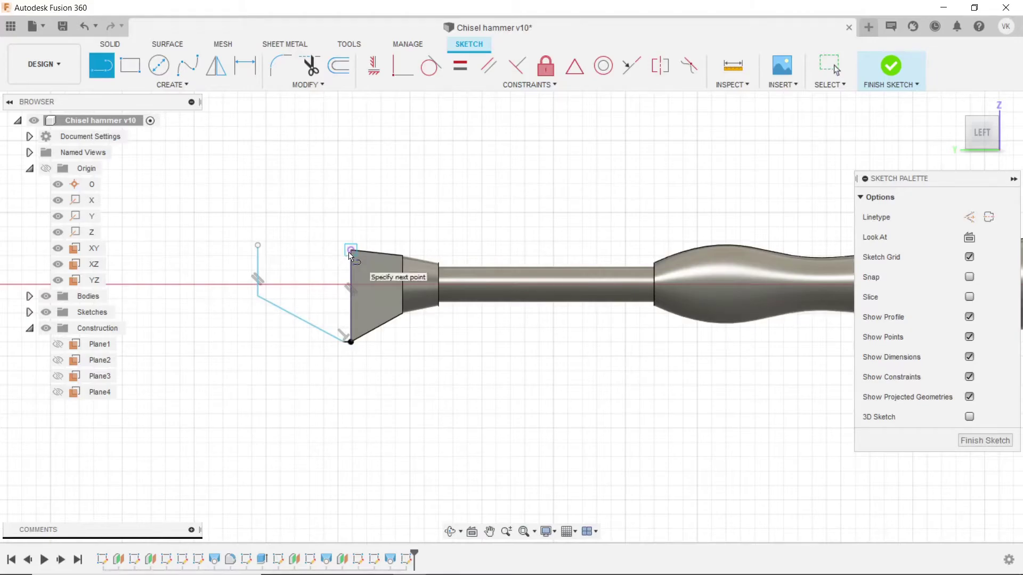
left_click(351, 250)
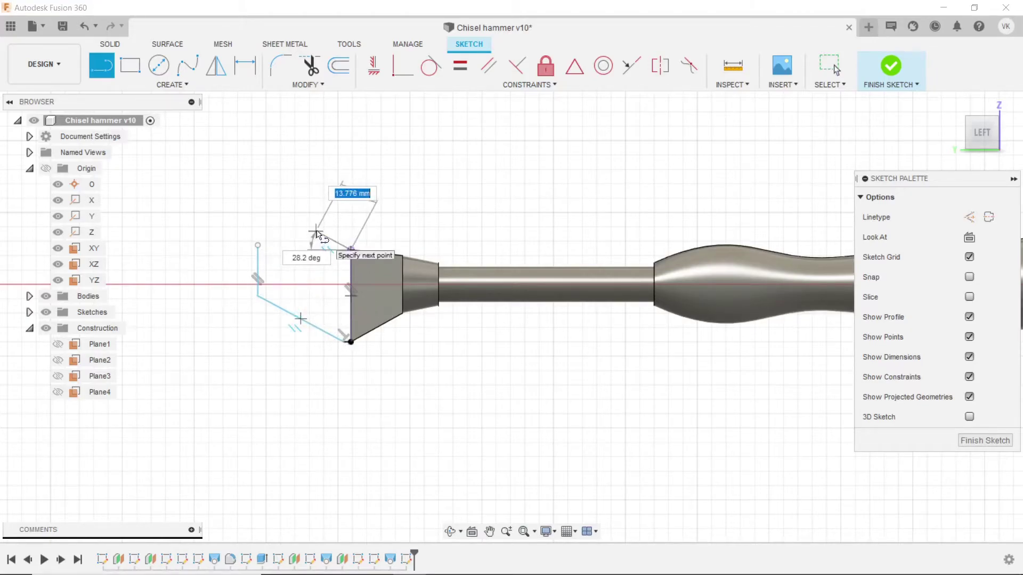
left_click(316, 233)
right_click(426, 186)
left_click(470, 189)
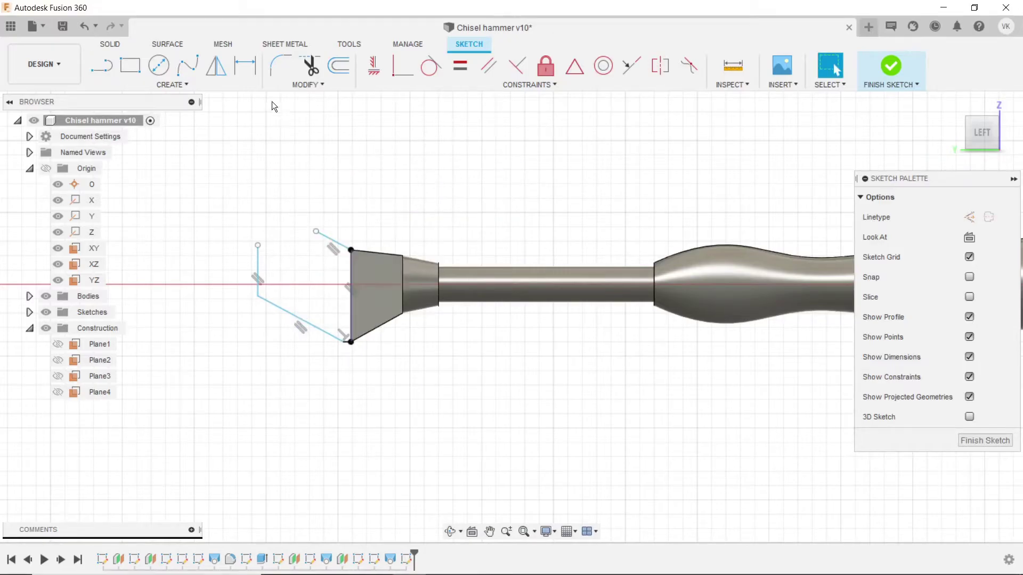
Dimension the vertical line 22.50 mm horizontally from the chisel head's edge.
key("d")
left_click(259, 268)
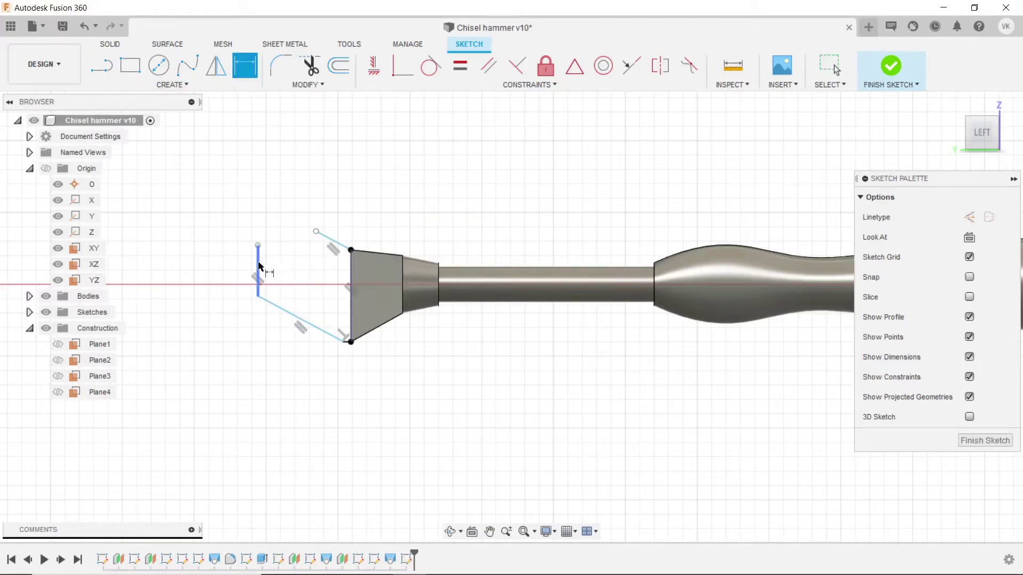
left_click(350, 320)
left_click(315, 390)
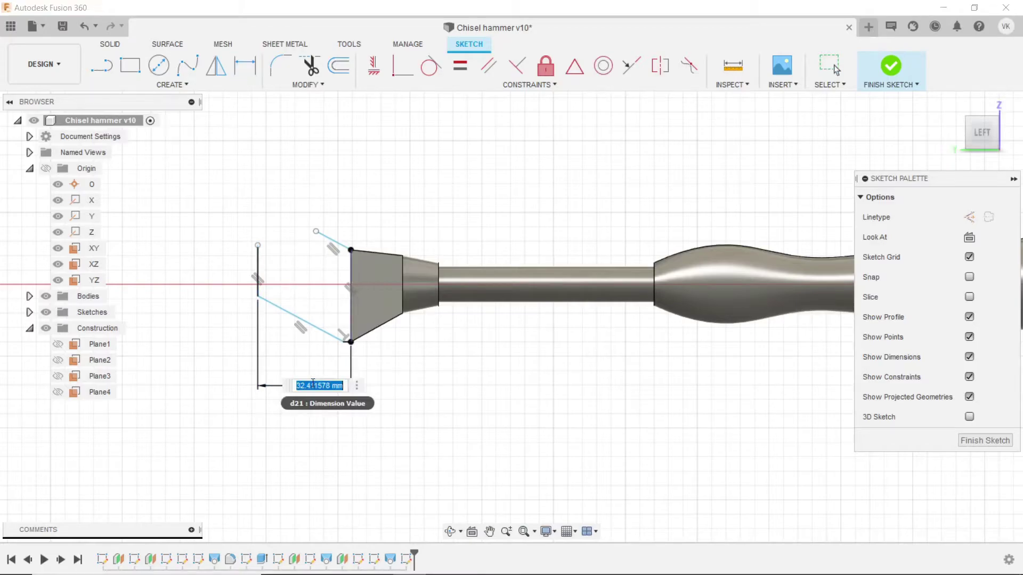
type("22.5")
key("Return")
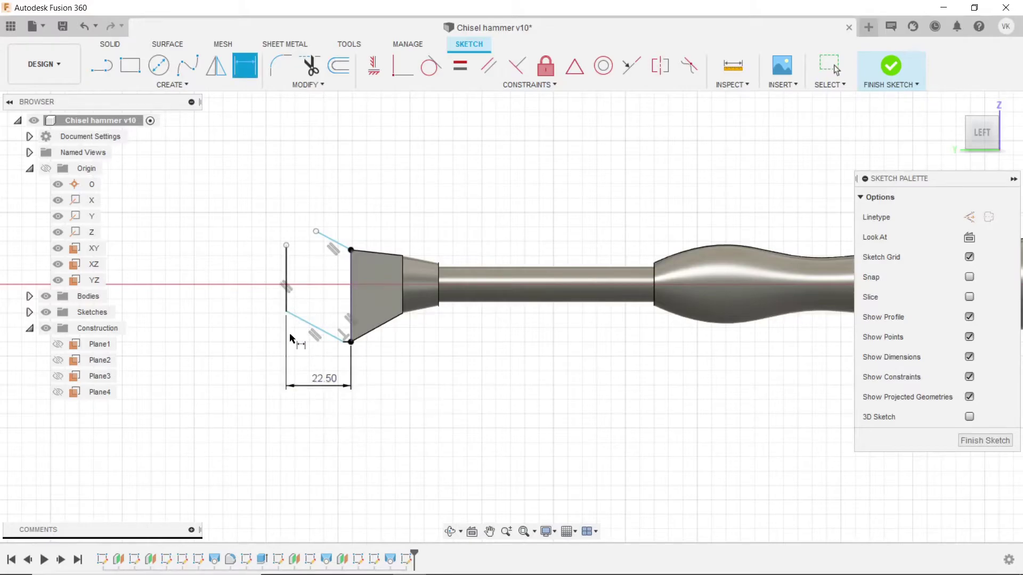
left_click(285, 311)
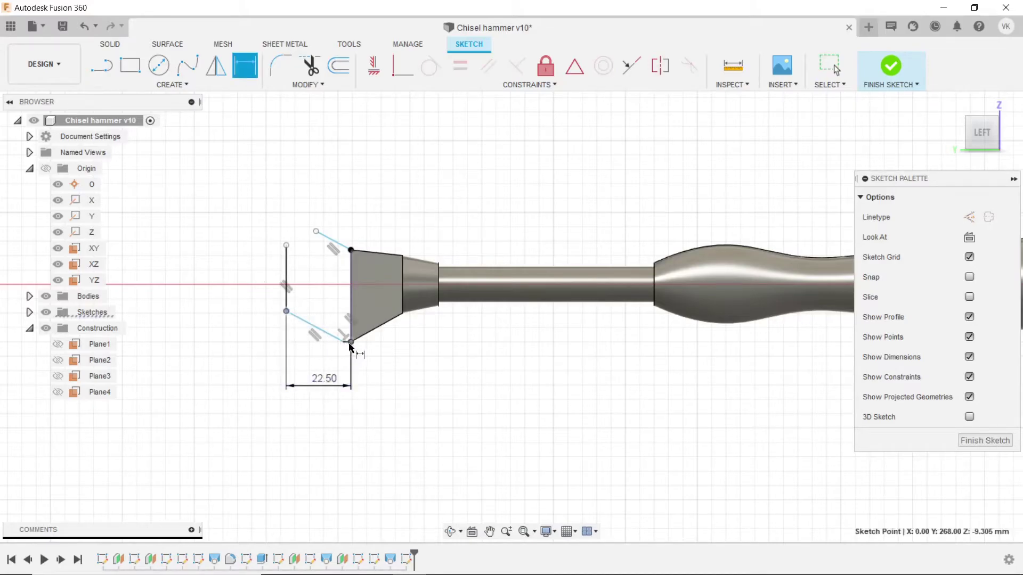
Place the vertical line's lower end 10 mm above the head's bottom corner, with a 60° angle.
left_click(350, 345)
left_click(236, 329)
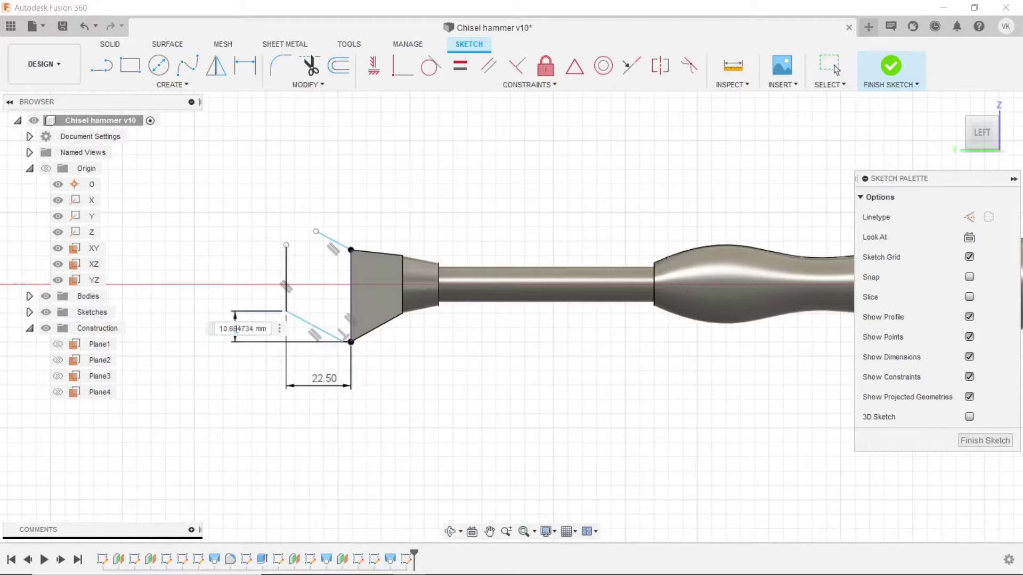
type("10")
key("Return")
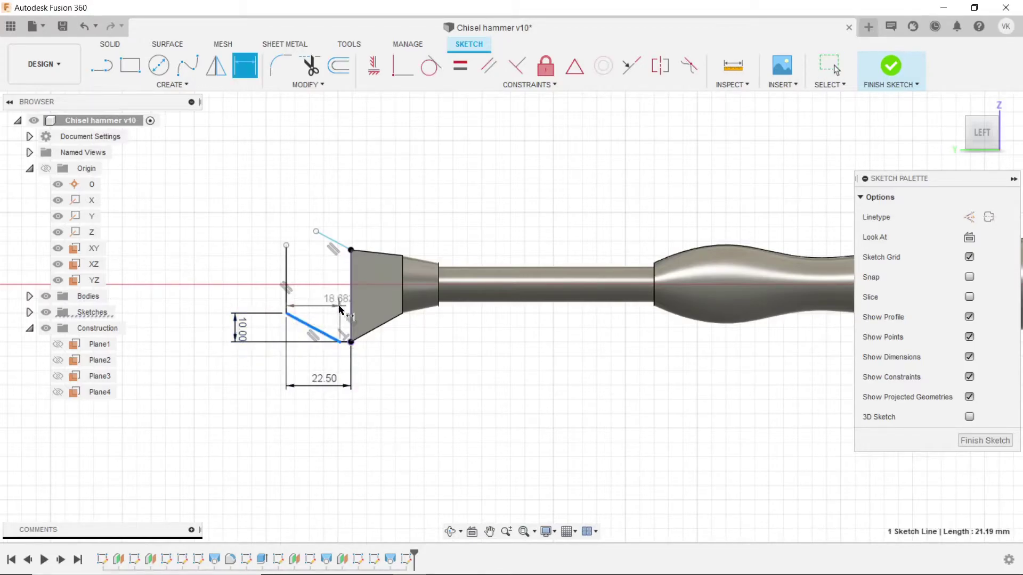
left_click(350, 313)
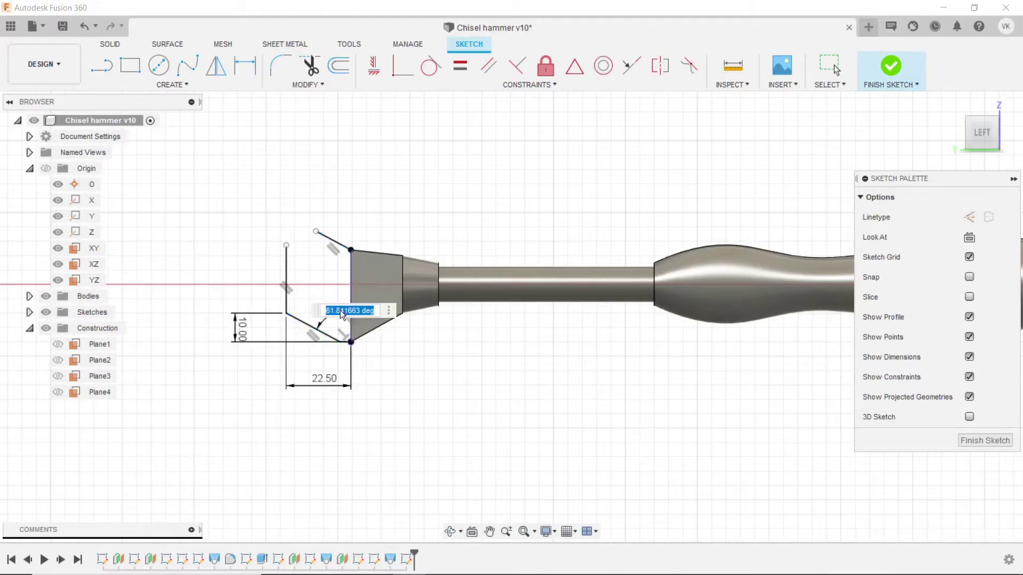
type("60")
key("Return")
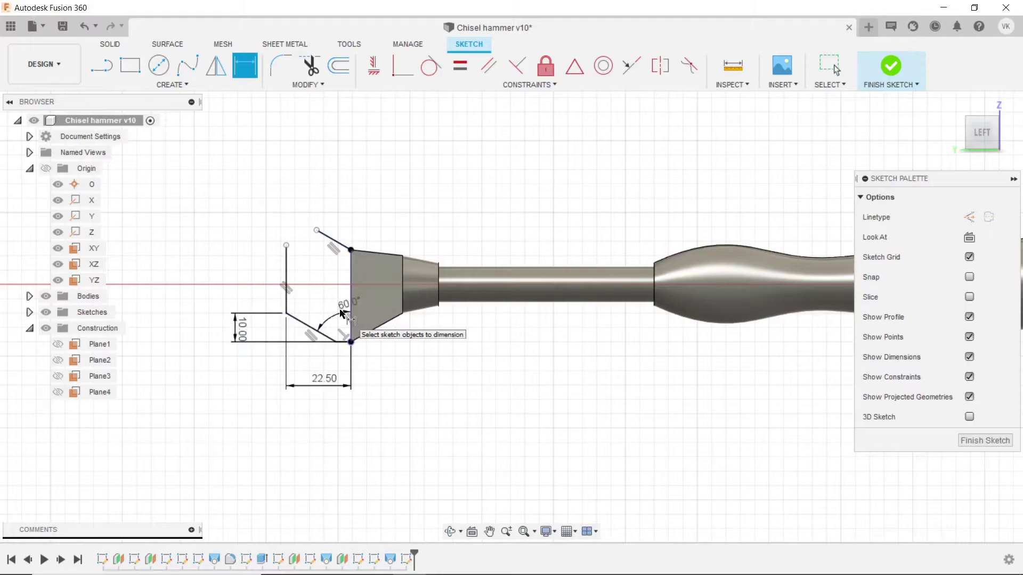
scroll(341, 310, "up", 5)
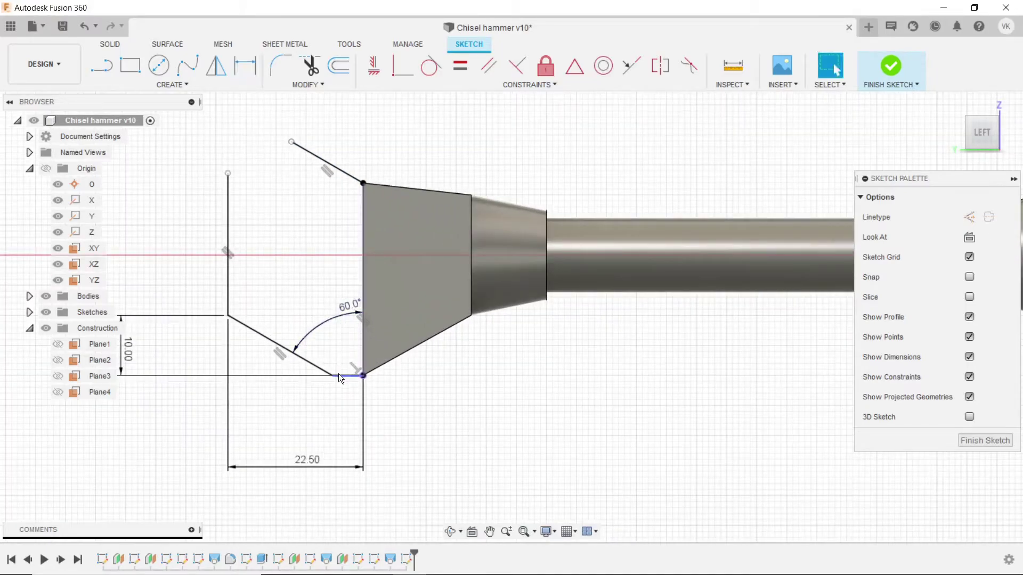
key("Escape")
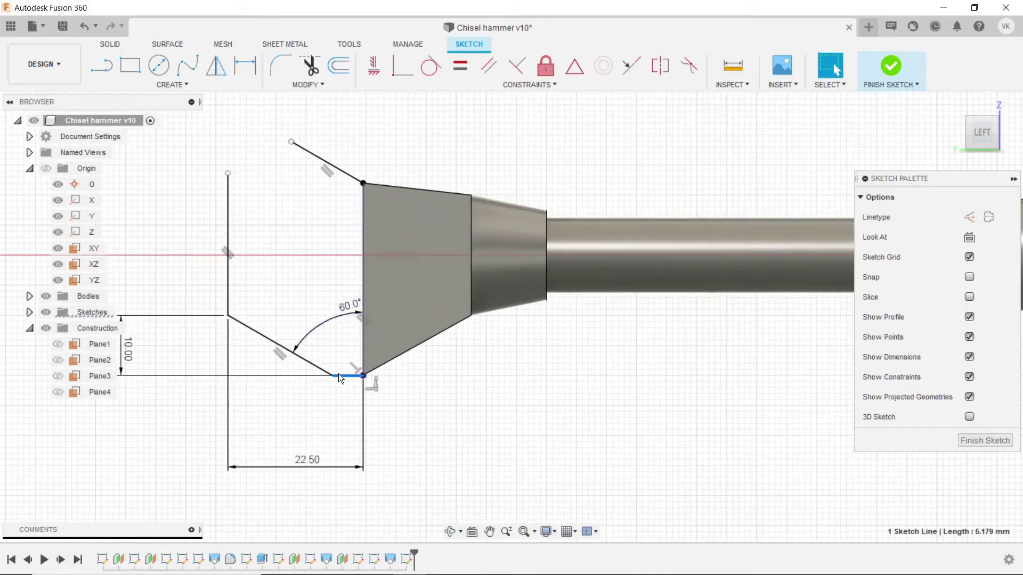
Delete the stray bottom segment and slanted line, then redraw the line to the head's bottom corner.
key("Delete")
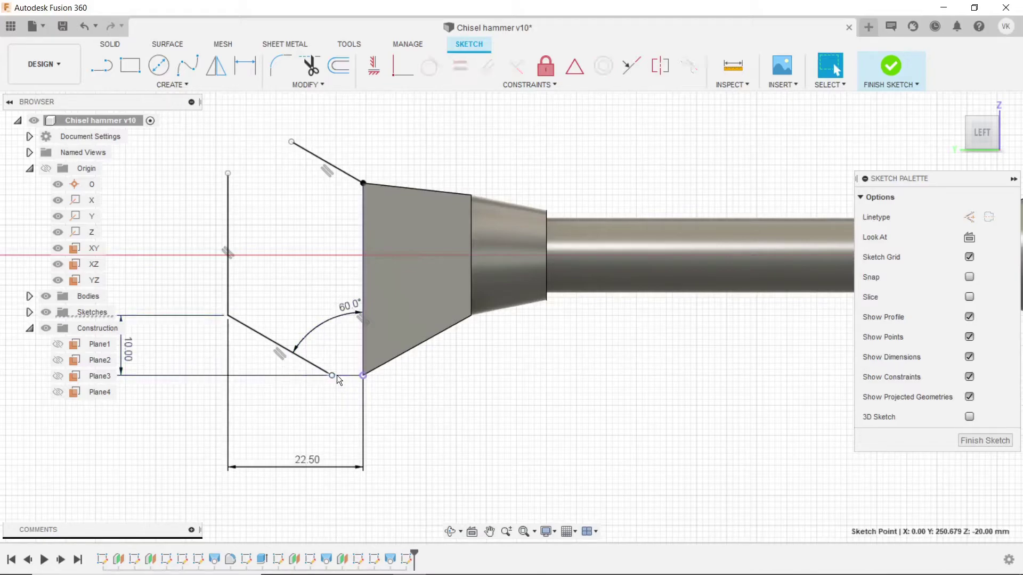
left_click(363, 372, "shift")
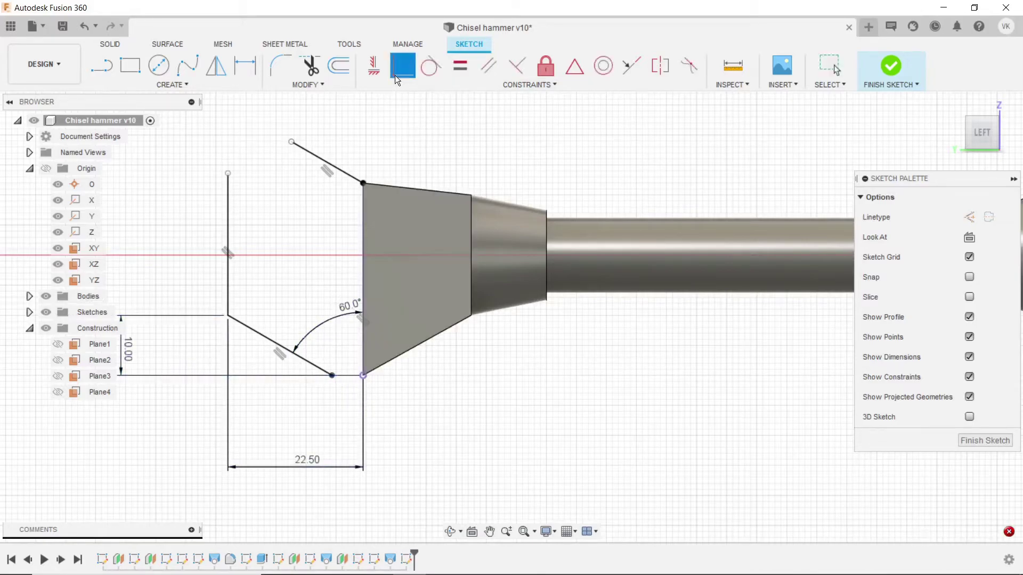
left_click(356, 378)
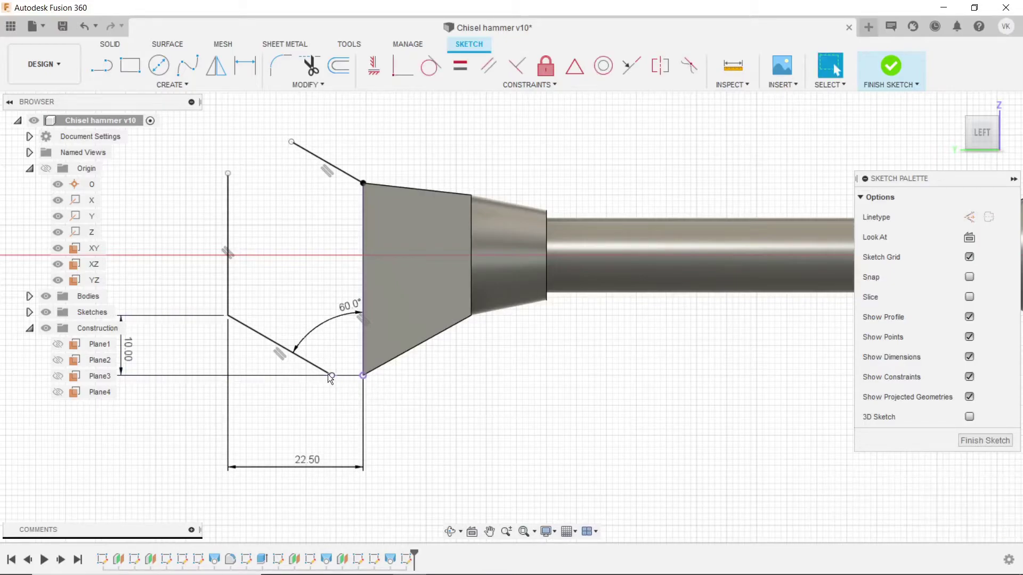
left_click_drag(332, 376, 363, 379)
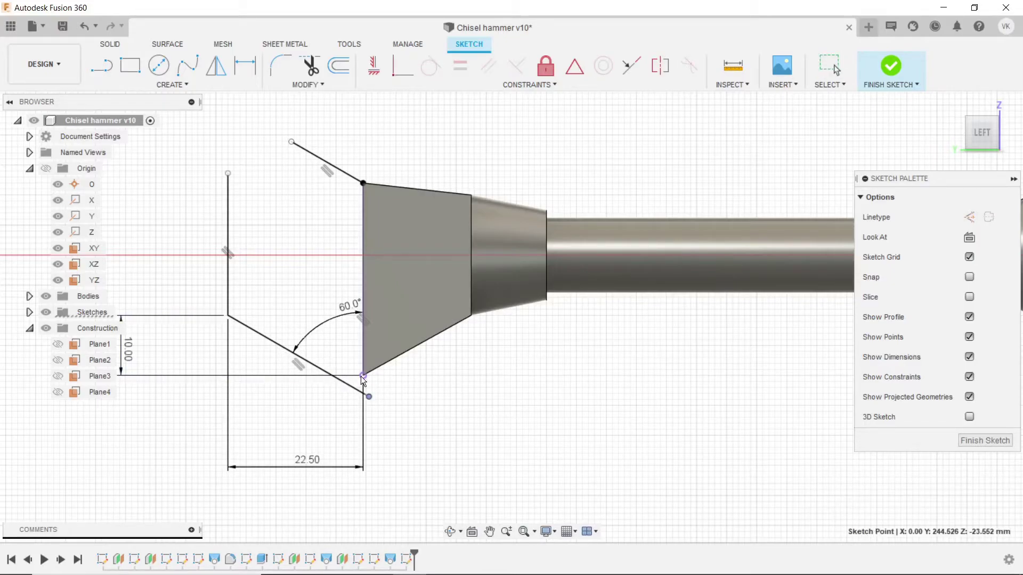
left_click(363, 379)
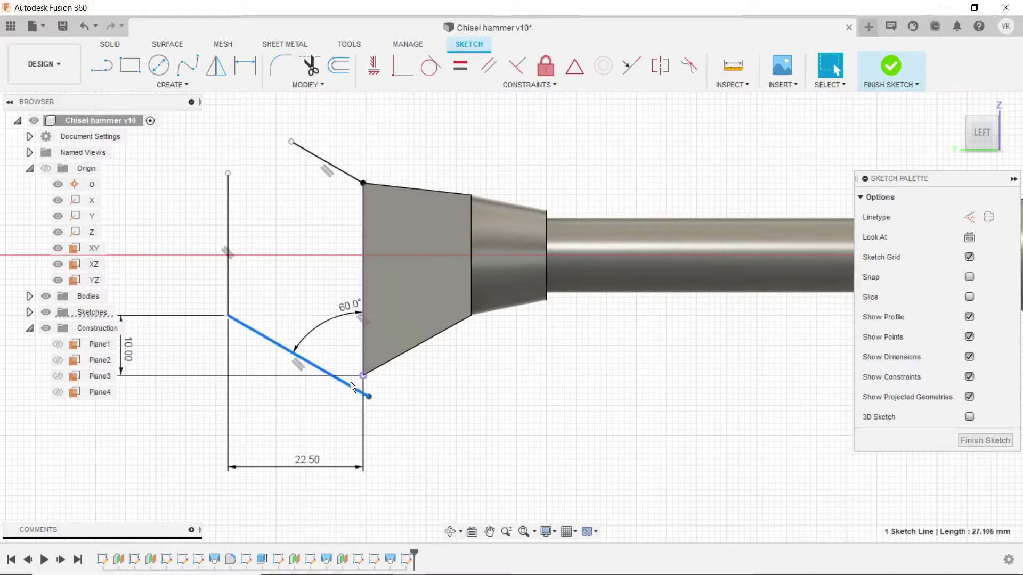
key("Delete")
key("l")
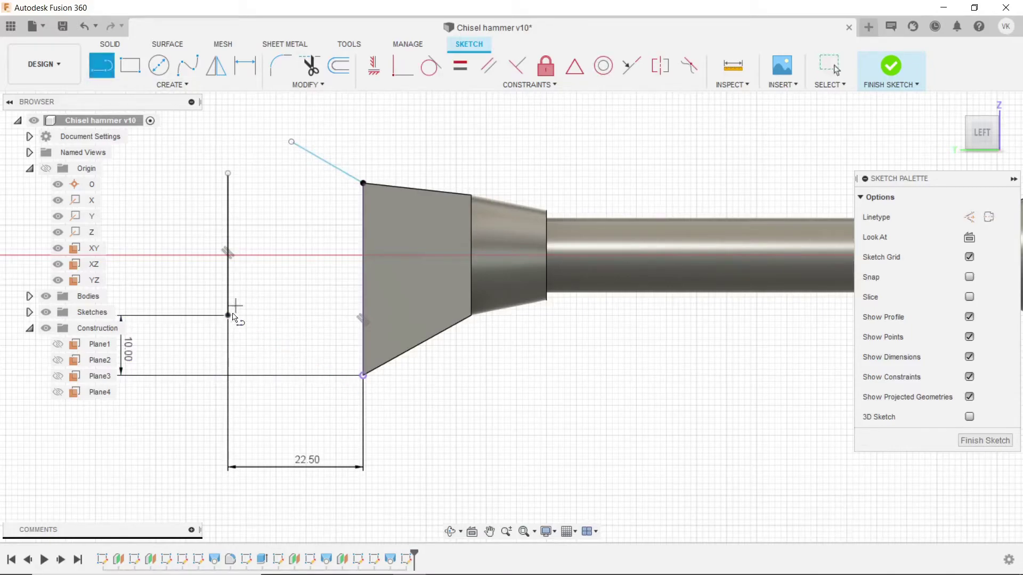
left_click(228, 315)
double_click(363, 375)
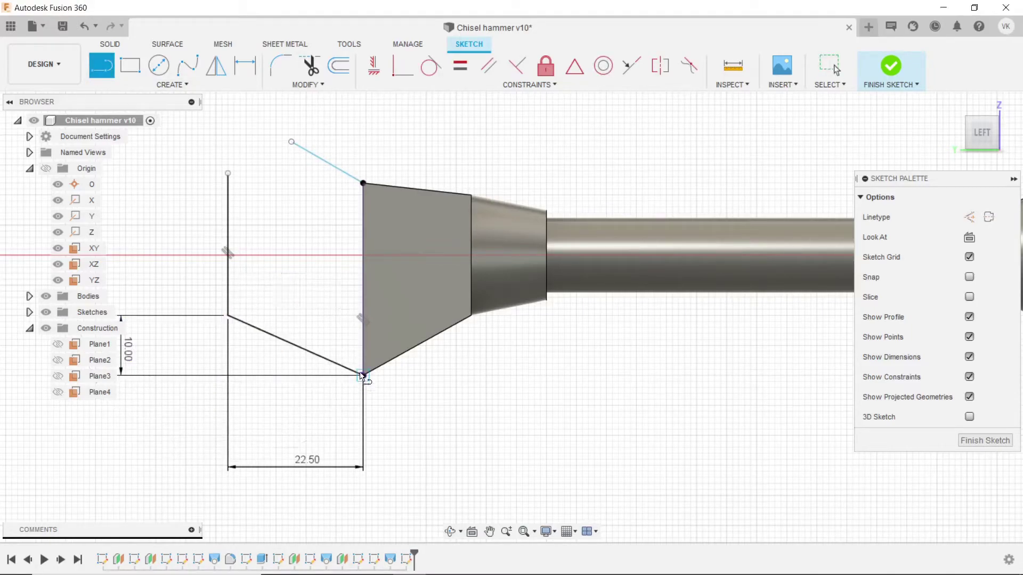
key("Escape")
scroll(356, 373, "down", 3)
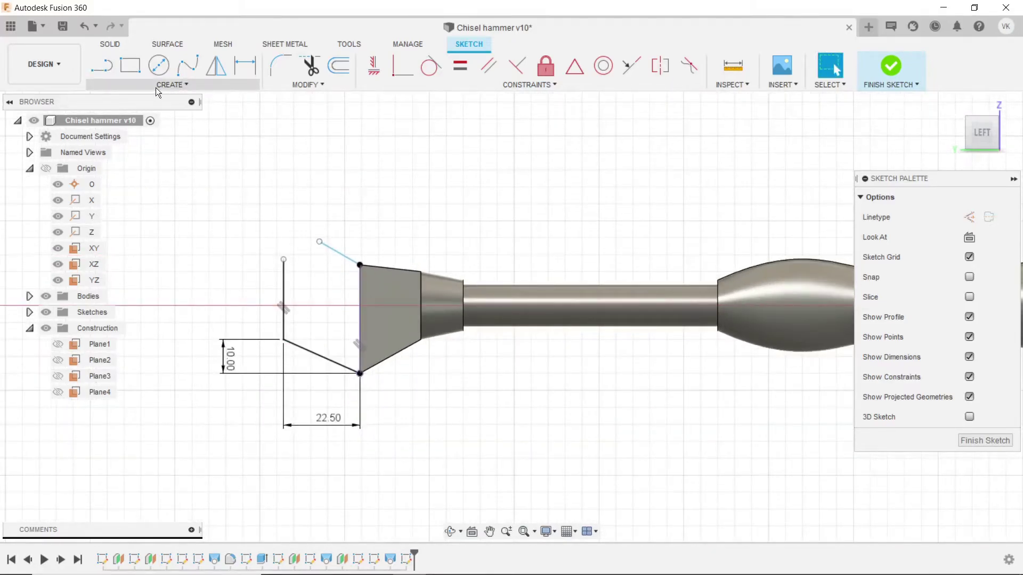
Draw a three-point arc from the vertical line's top up over the head, then adjust the short upper line.
left_click(180, 88)
mouse_move(152, 143)
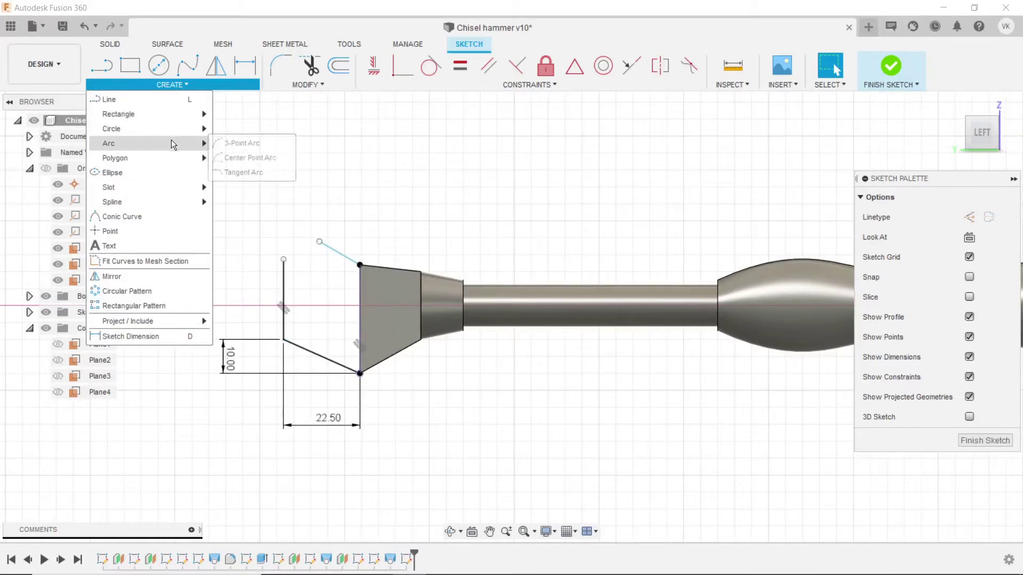
left_click(235, 143)
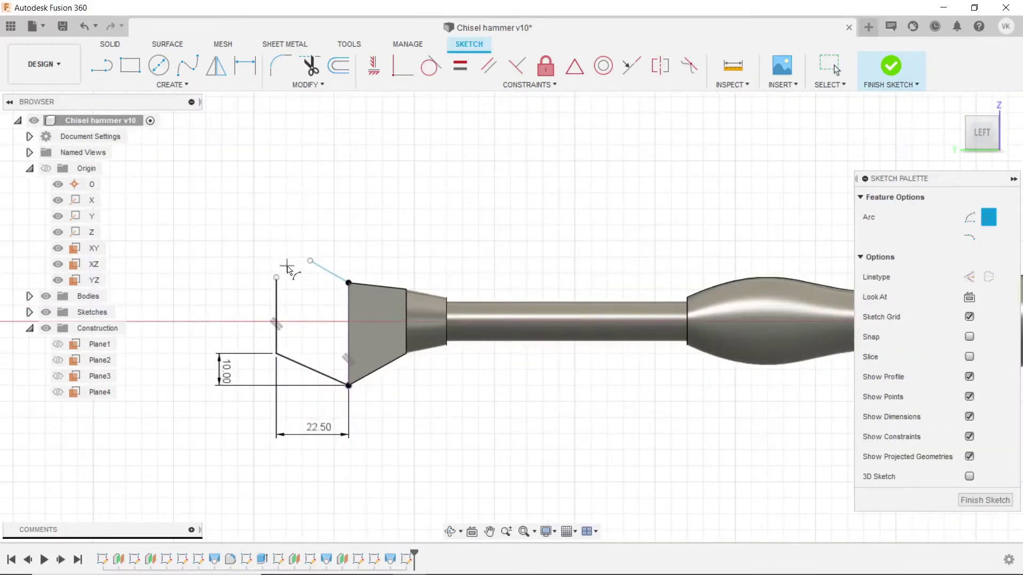
left_click(276, 277)
scroll(287, 266, "down", 2)
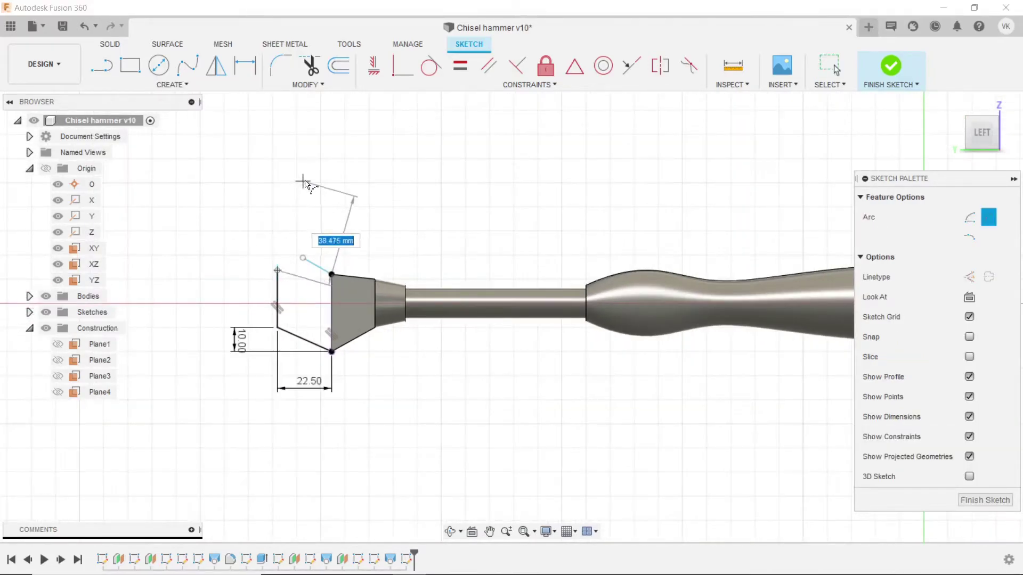
left_click(357, 154)
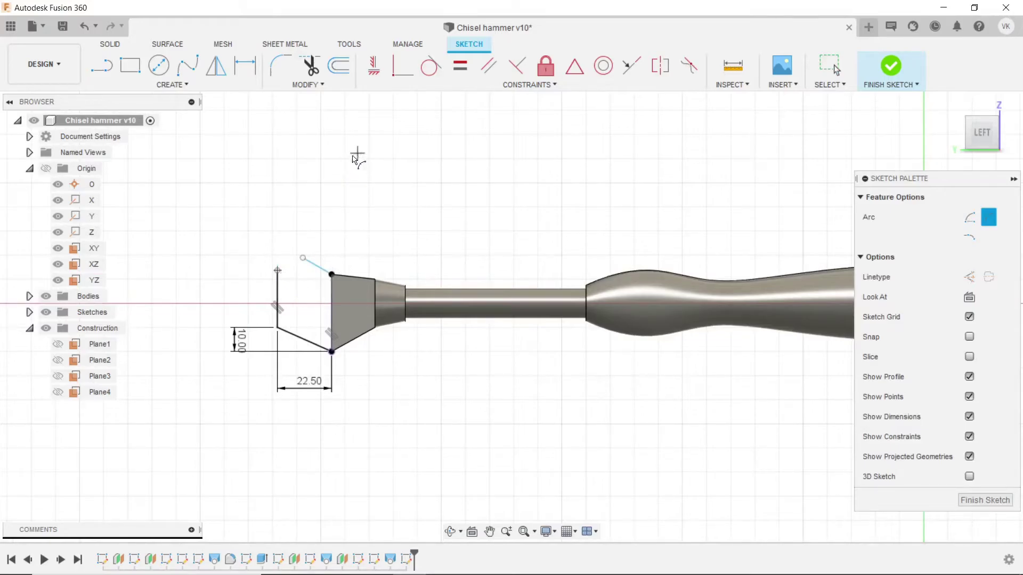
left_click(343, 170)
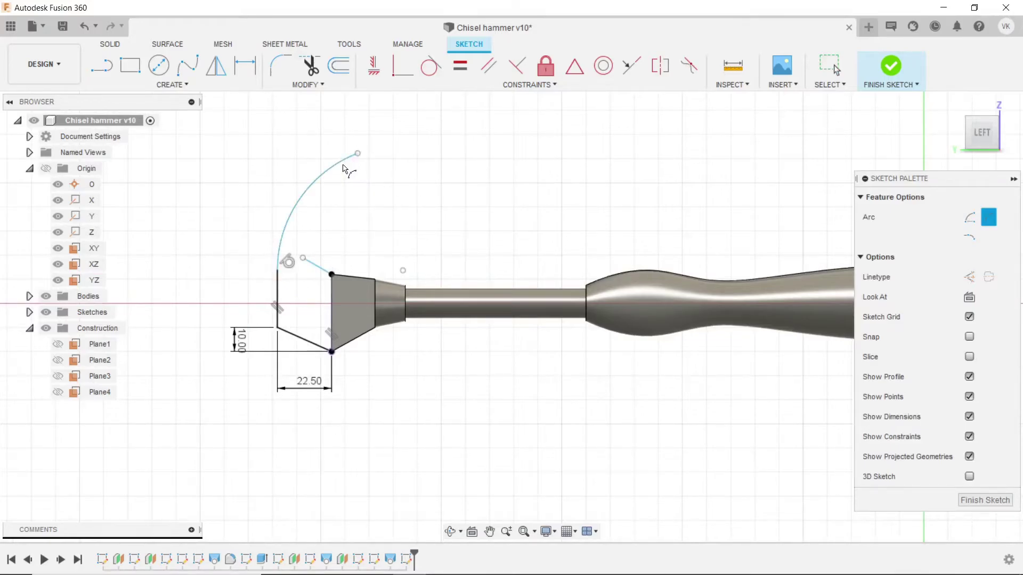
right_click(365, 187)
key("Escape")
scroll(361, 193, "up", 3)
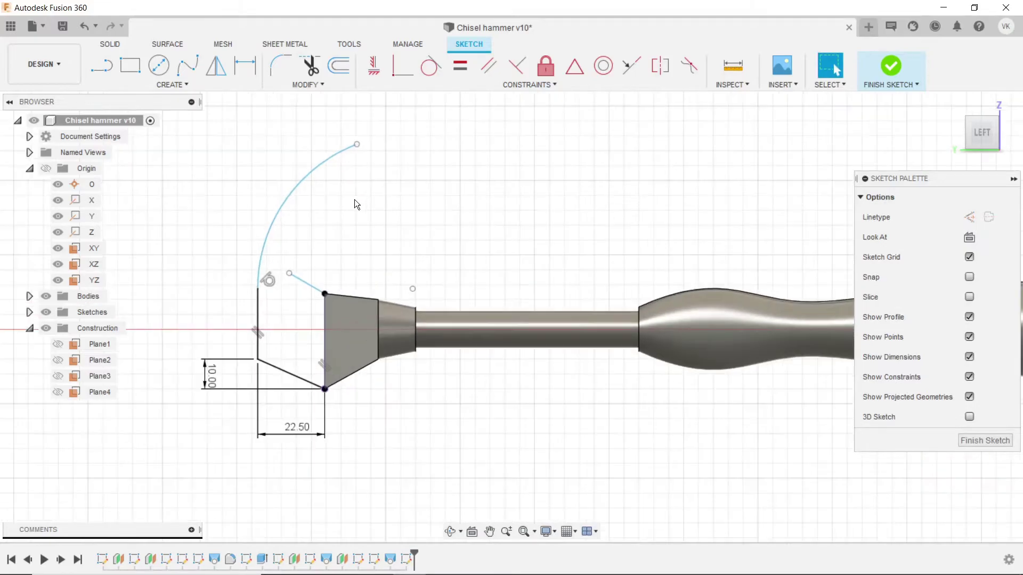
left_click_drag(286, 282, 301, 296)
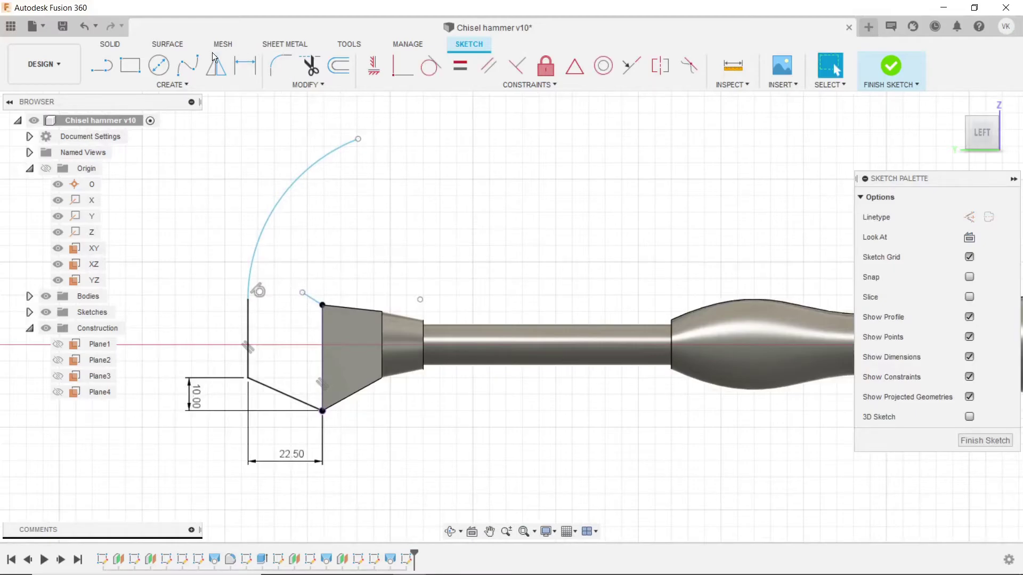
Dimension the short upper line at 120° to the head's vertical edge and select its endpoint.
key("d")
left_click(313, 299)
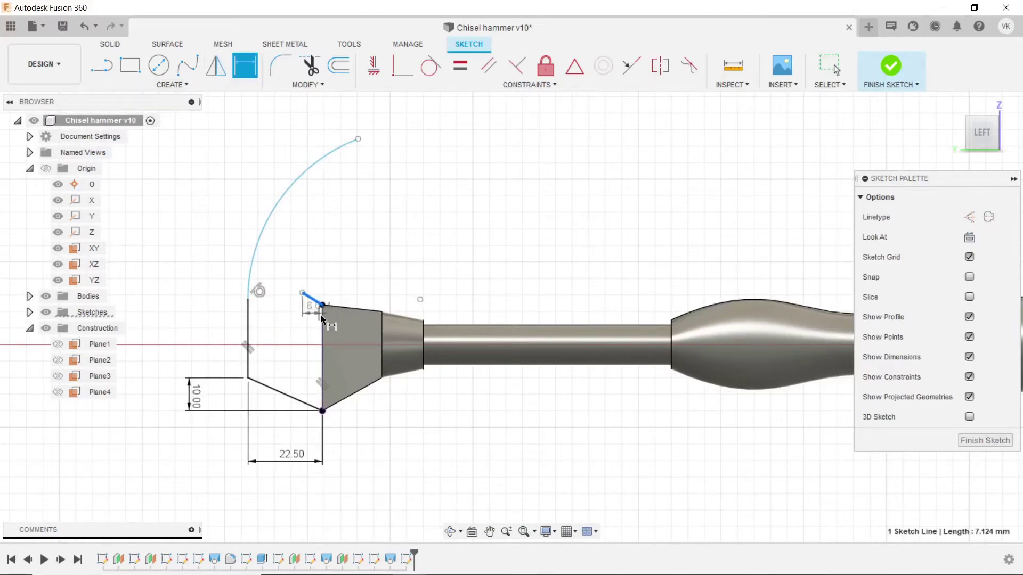
left_click(322, 344)
left_click(320, 320)
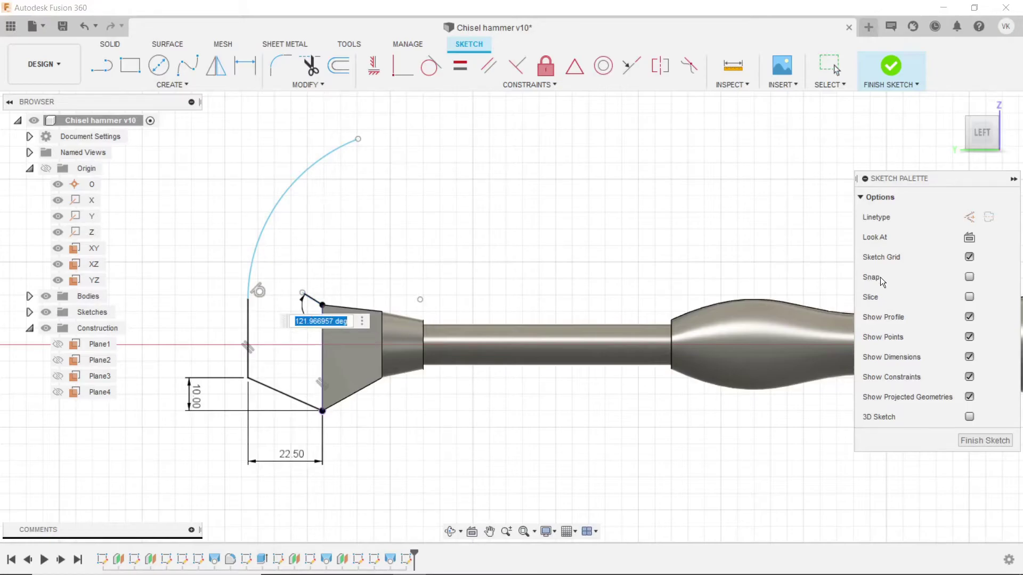
type("1")
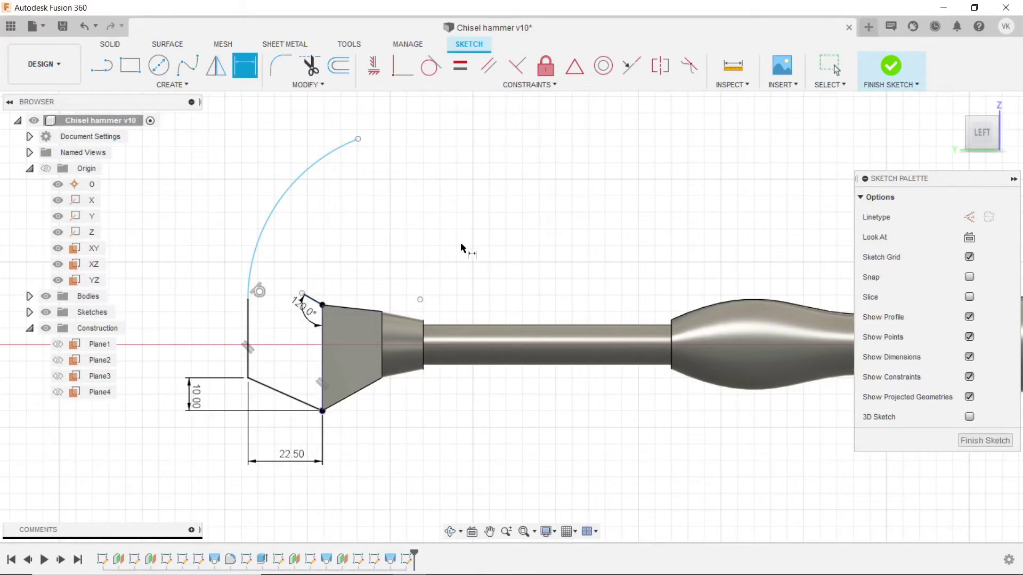
right_click(320, 257)
key("Escape")
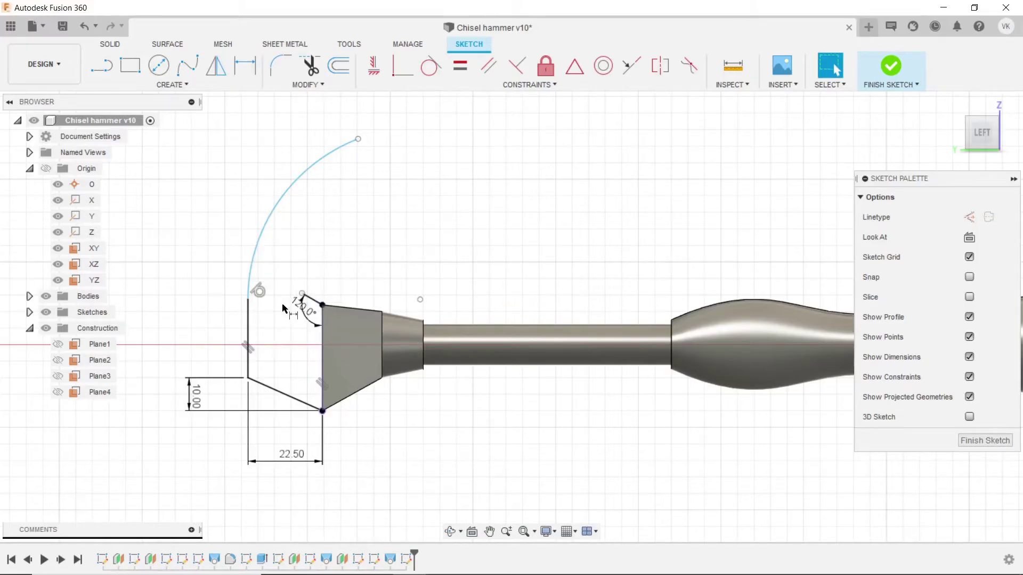
scroll(303, 289, "up", 3)
left_click(316, 290)
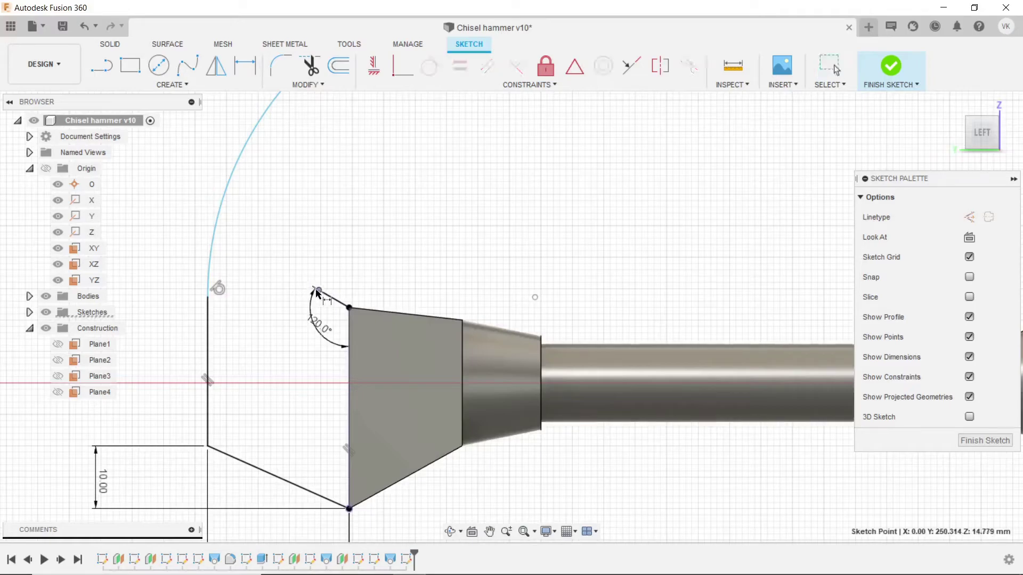
scroll(321, 299, "down", 2)
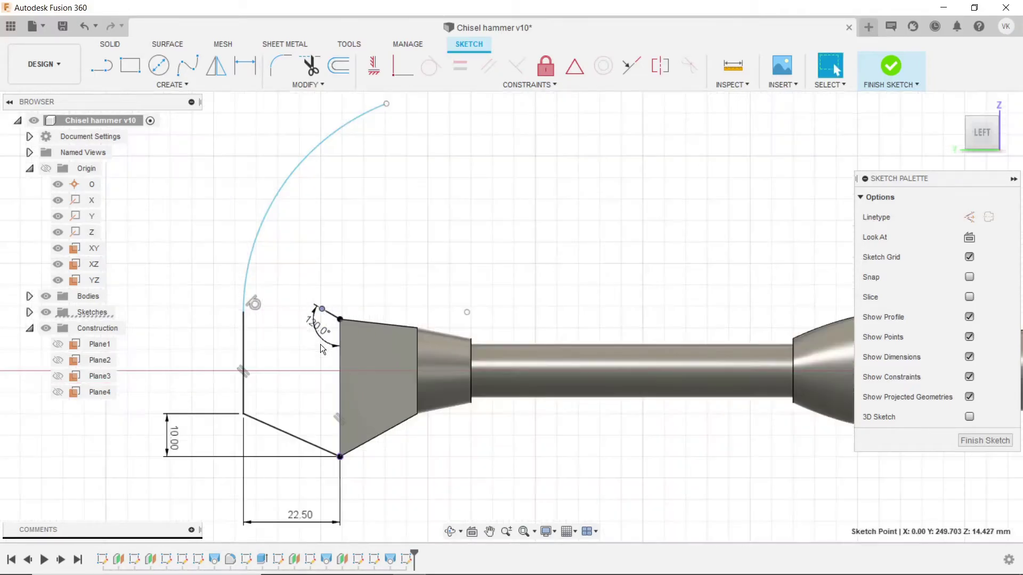
scroll(327, 322, "down", 1)
Draw the inner three-point arc from the 120° edge's end up beside the outer arc's top.
left_click(168, 84)
mouse_move(112, 143)
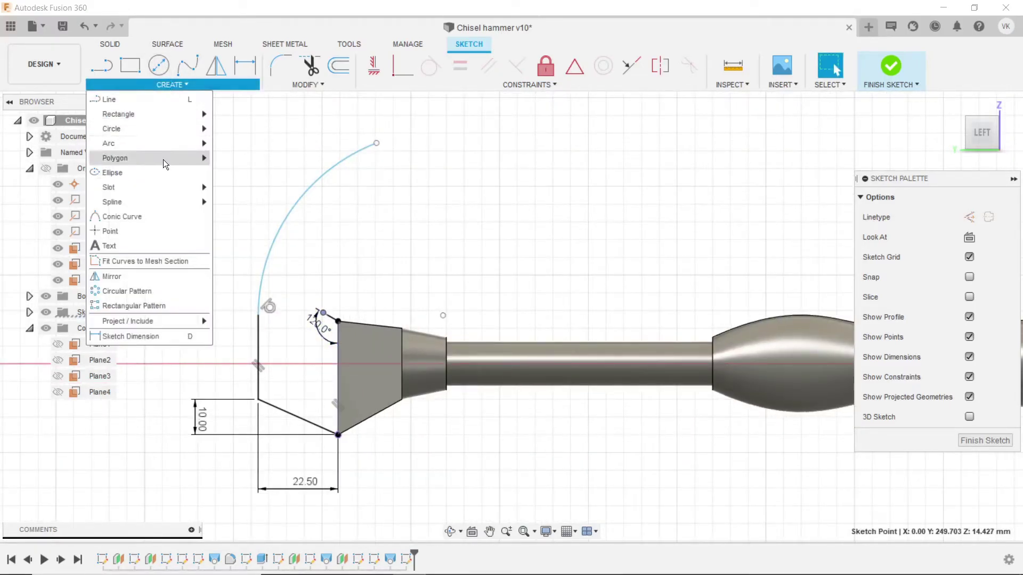
left_click(234, 143)
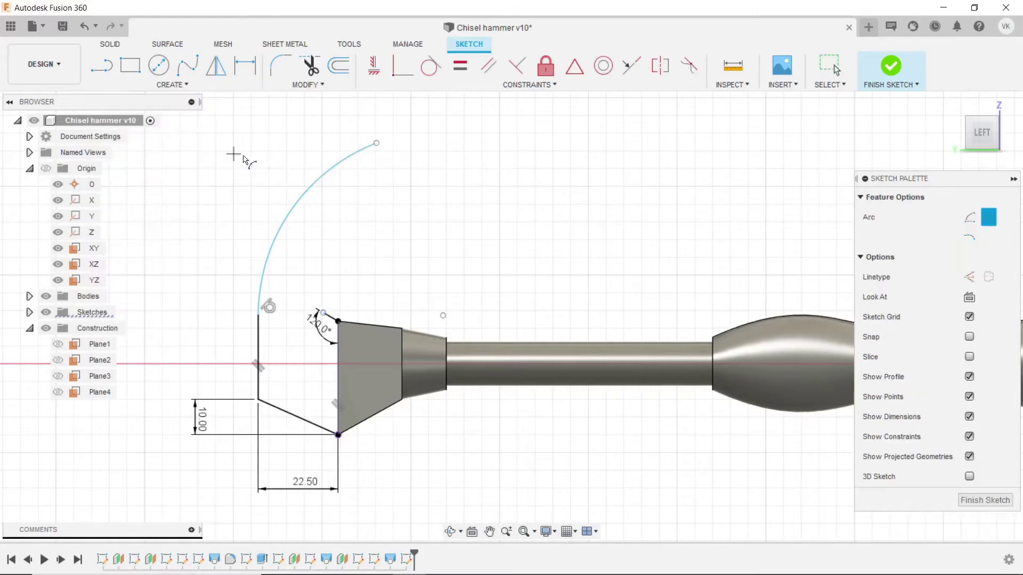
left_click(322, 314)
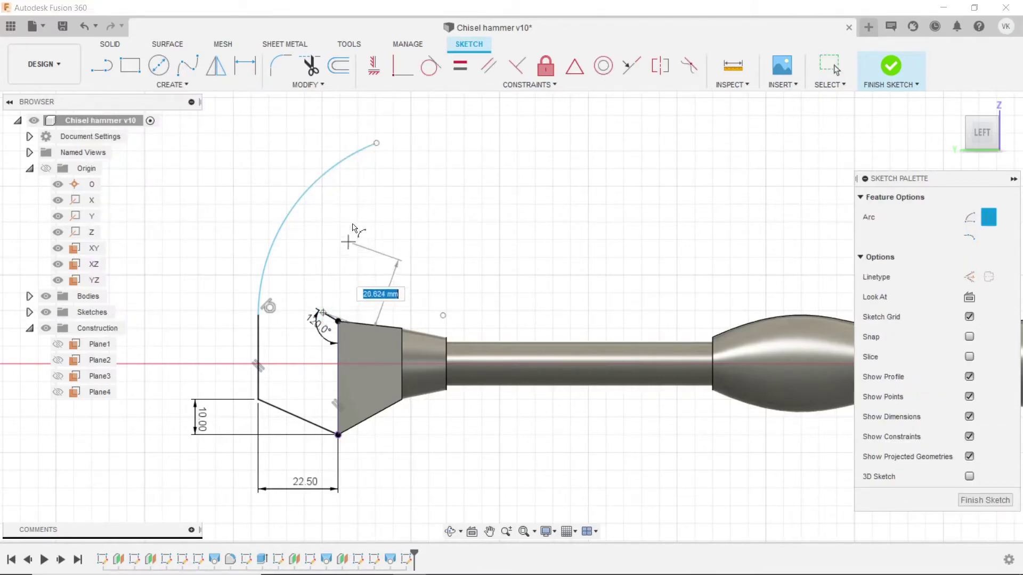
key("Escape")
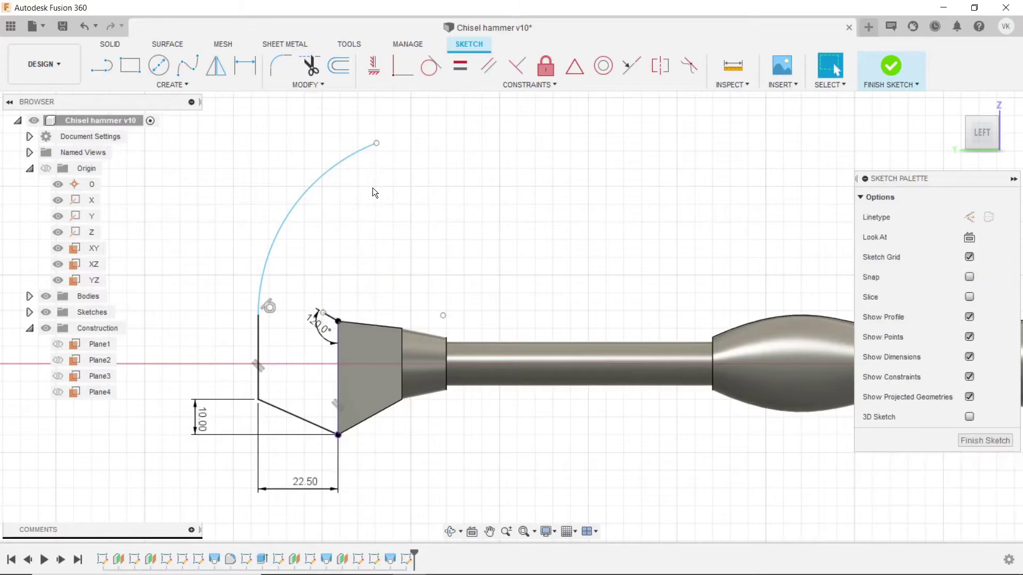
left_click(171, 84)
mouse_move(108, 142)
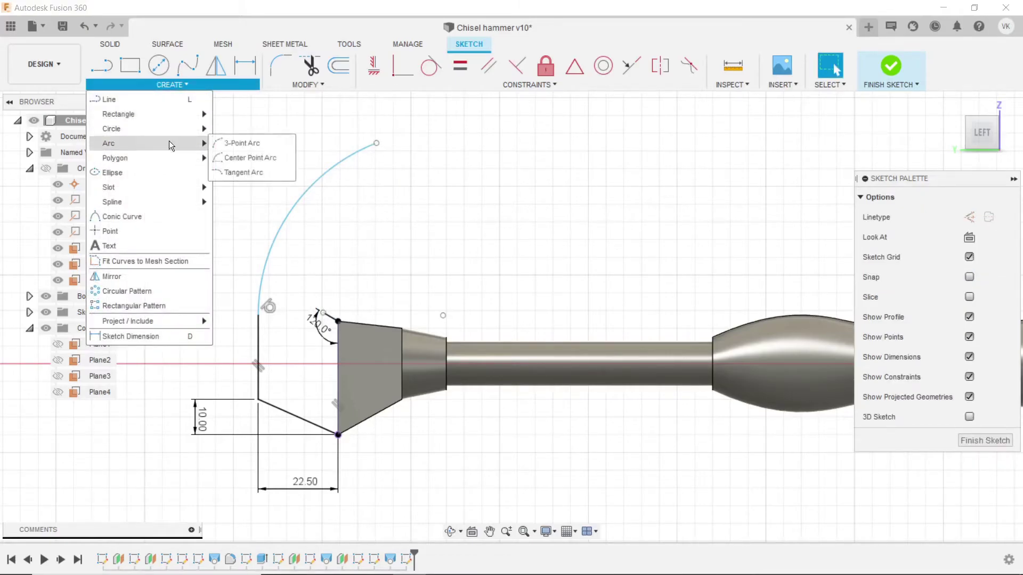
left_click(229, 140)
left_click(323, 315)
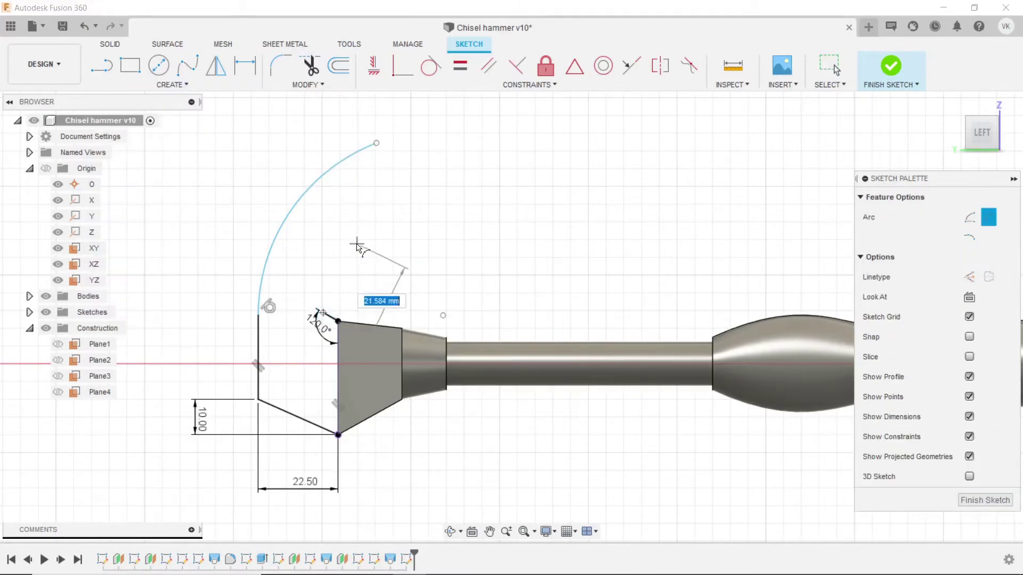
left_click(388, 151)
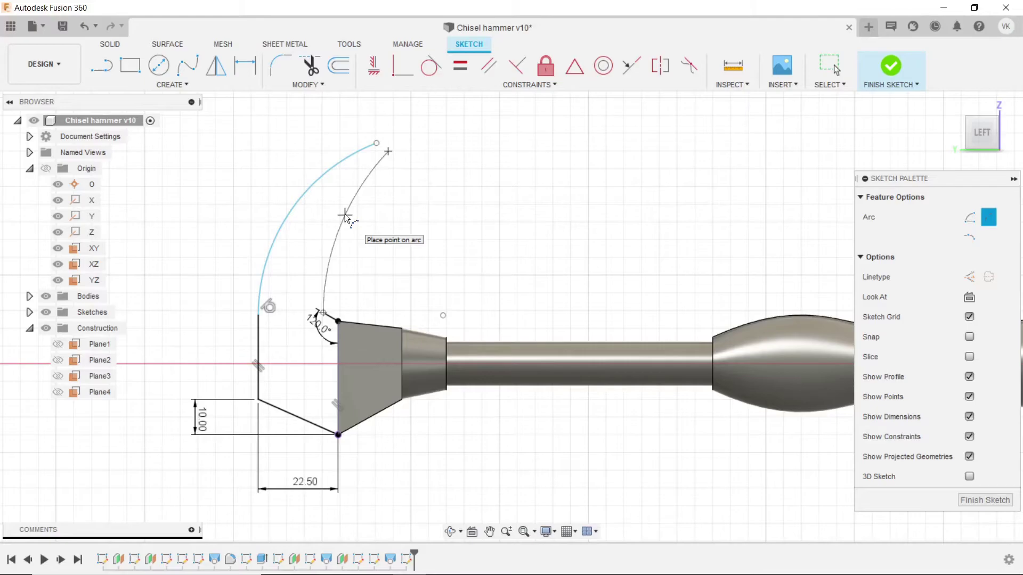
left_click(345, 216)
Join the two arcs' tops with a small three-point arc rounding the claw tip.
left_click(219, 84)
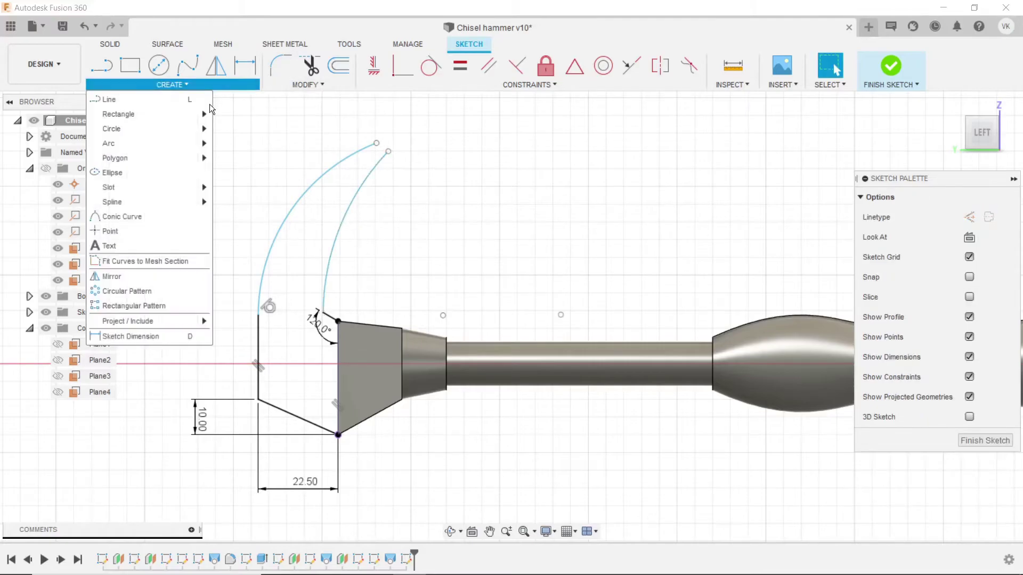
mouse_move(108, 143)
left_click(229, 143)
scroll(427, 131, "up", 3)
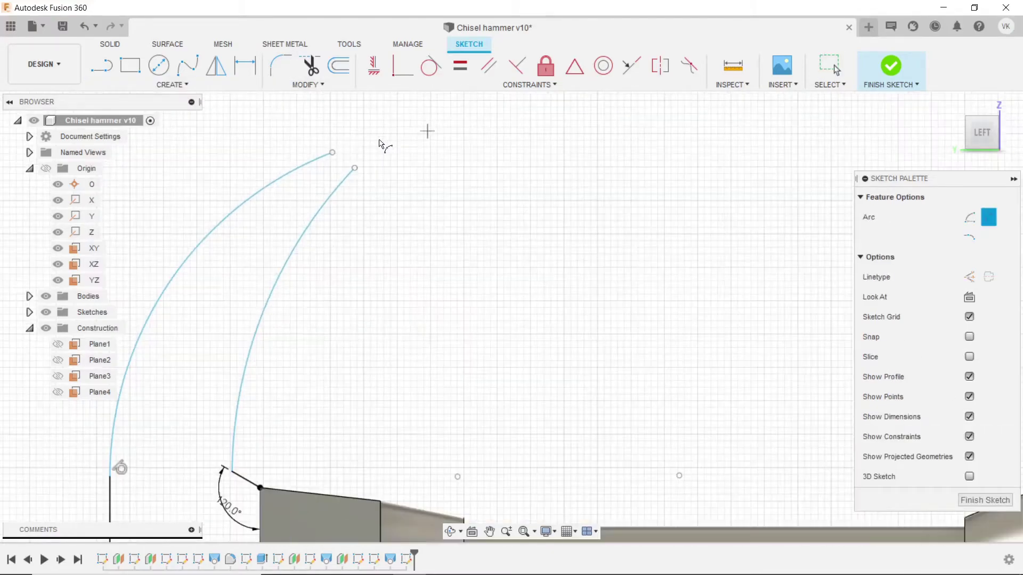
left_click(332, 152)
left_click(355, 168)
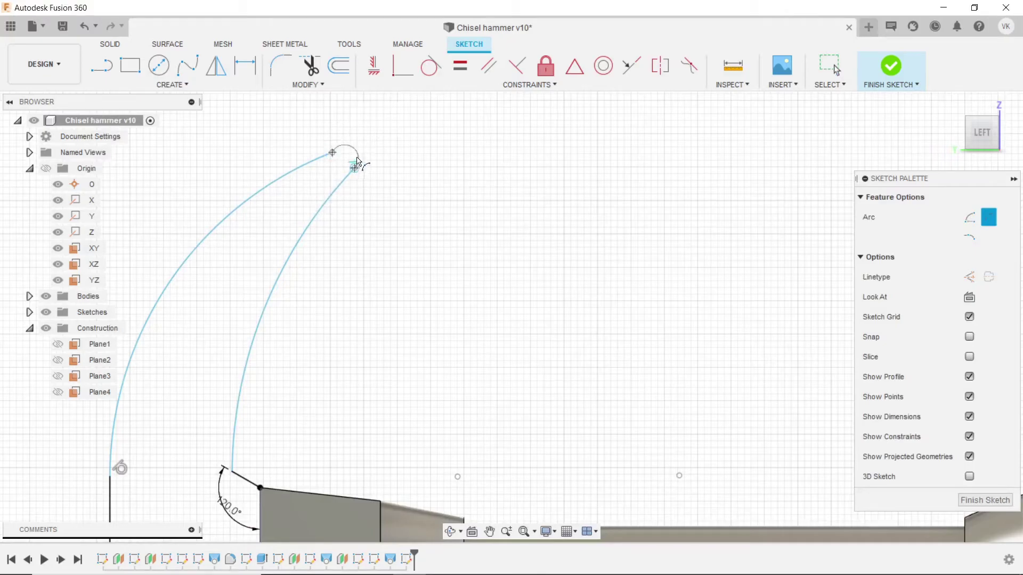
scroll(356, 160, "up", 3)
scroll(354, 156, "up", 1)
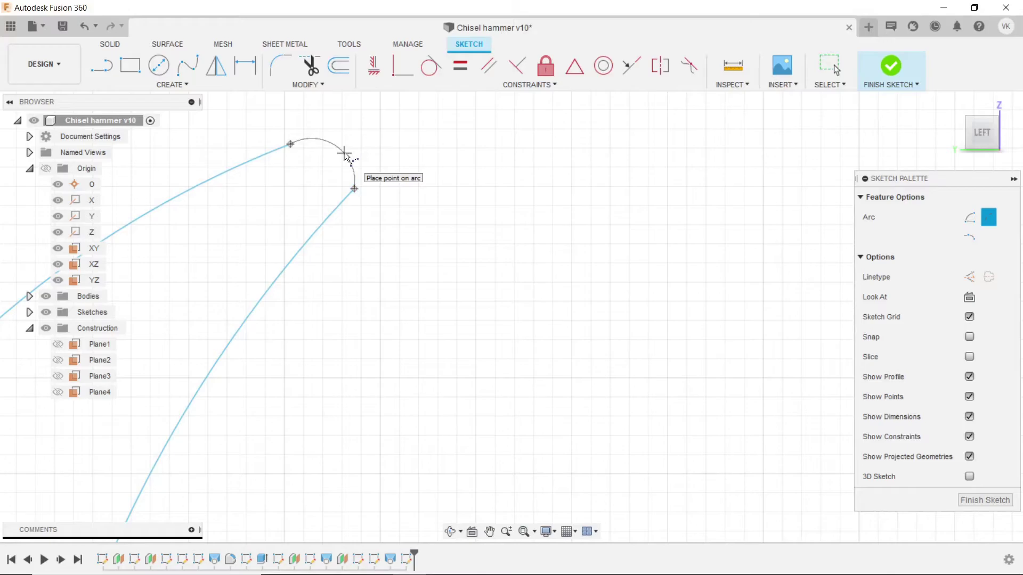
left_click(346, 157)
key("Escape")
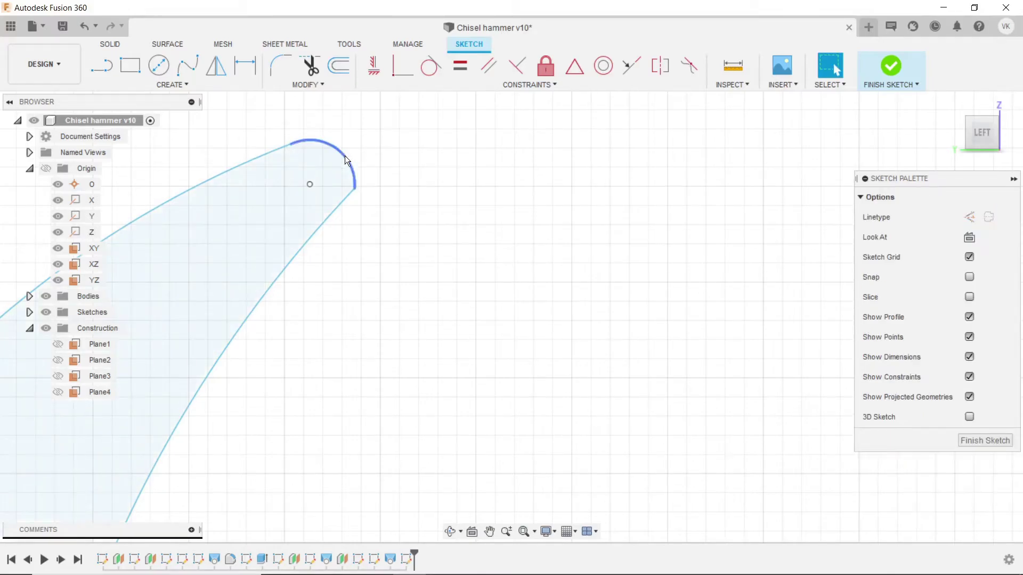
scroll(395, 155, "down", 2)
scroll(435, 155, "down", 2)
scroll(382, 153, "down", 2)
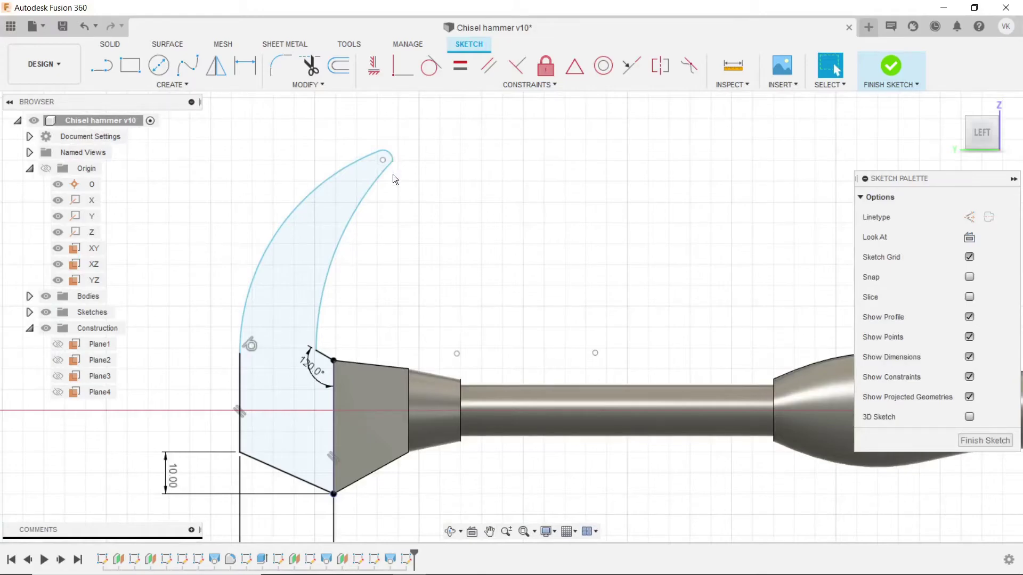
scroll(393, 176, "down", 2)
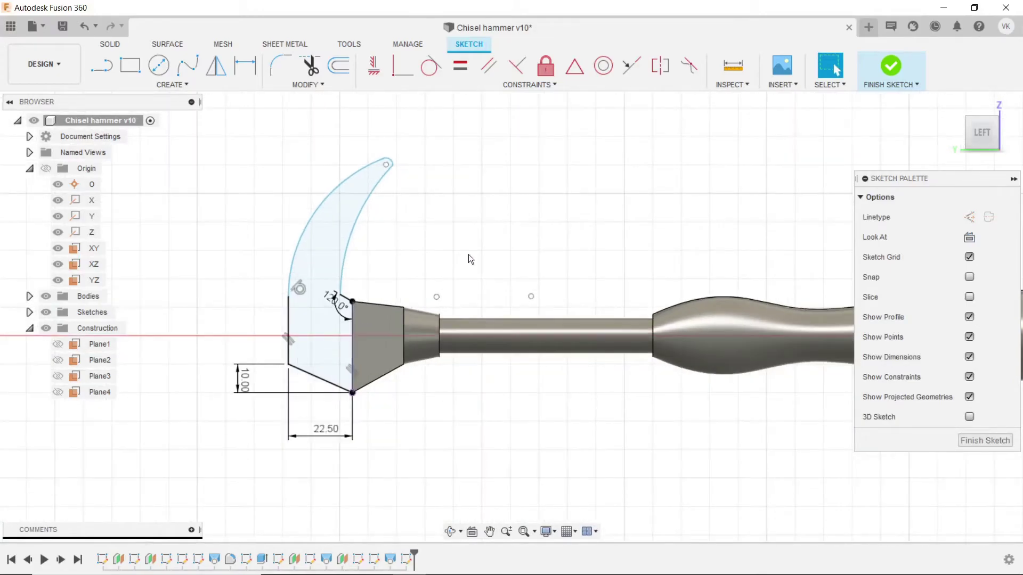
Dimension the claw's outer arc to R52 and inner arc to R67.
left_click(245, 66)
left_click(305, 219)
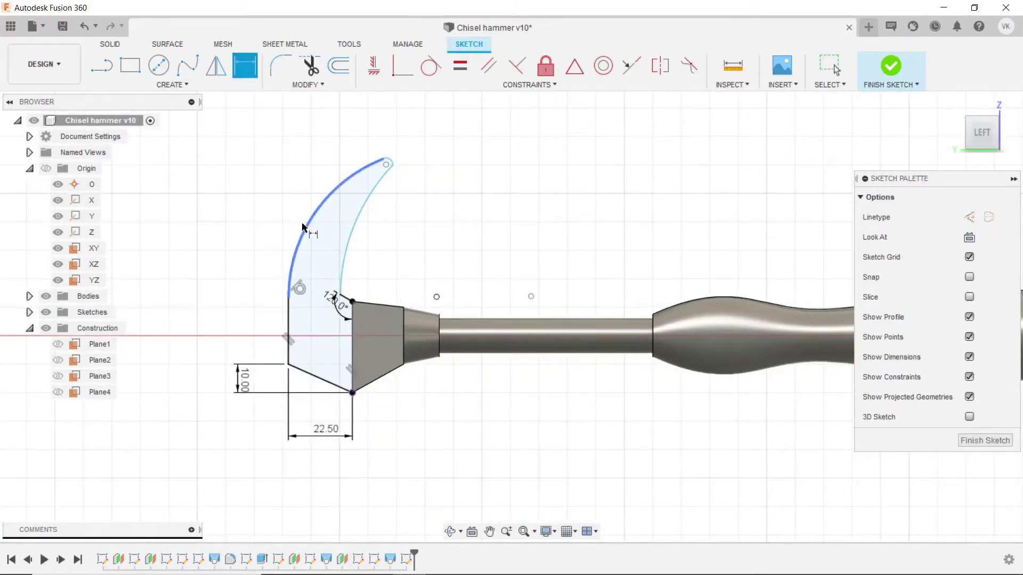
left_click(285, 205)
type("52")
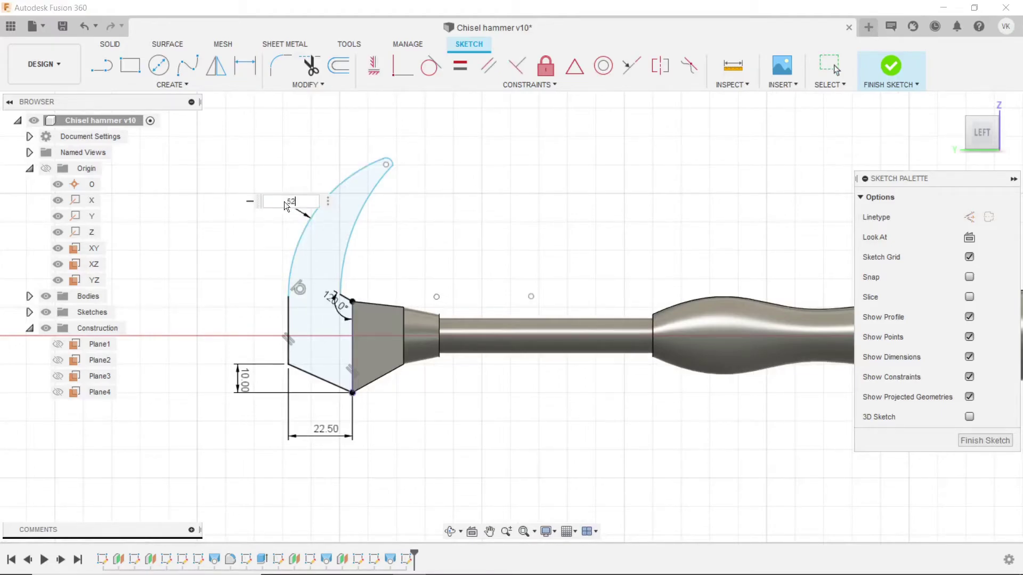
key("Return")
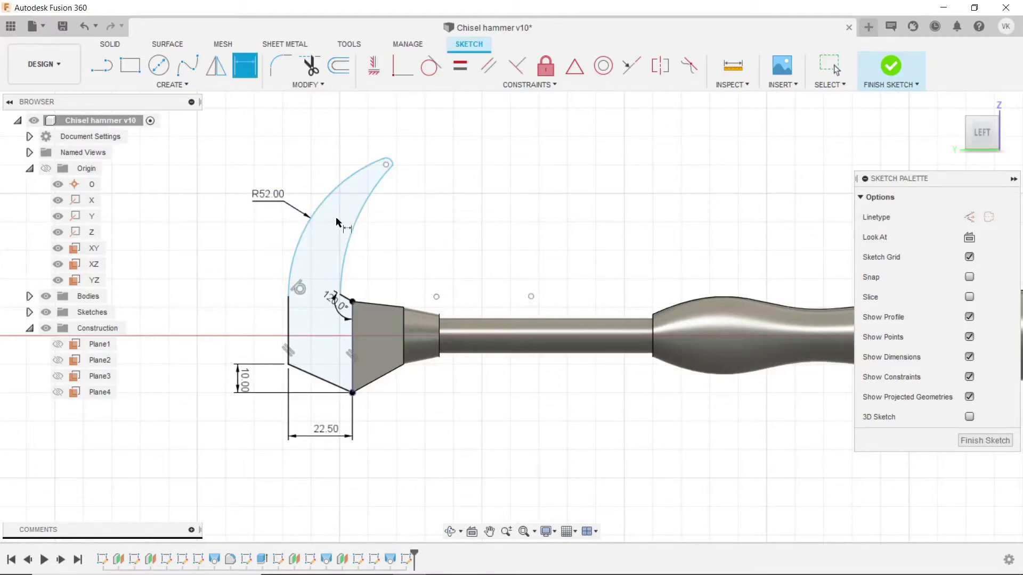
left_click(349, 229)
left_click(323, 162)
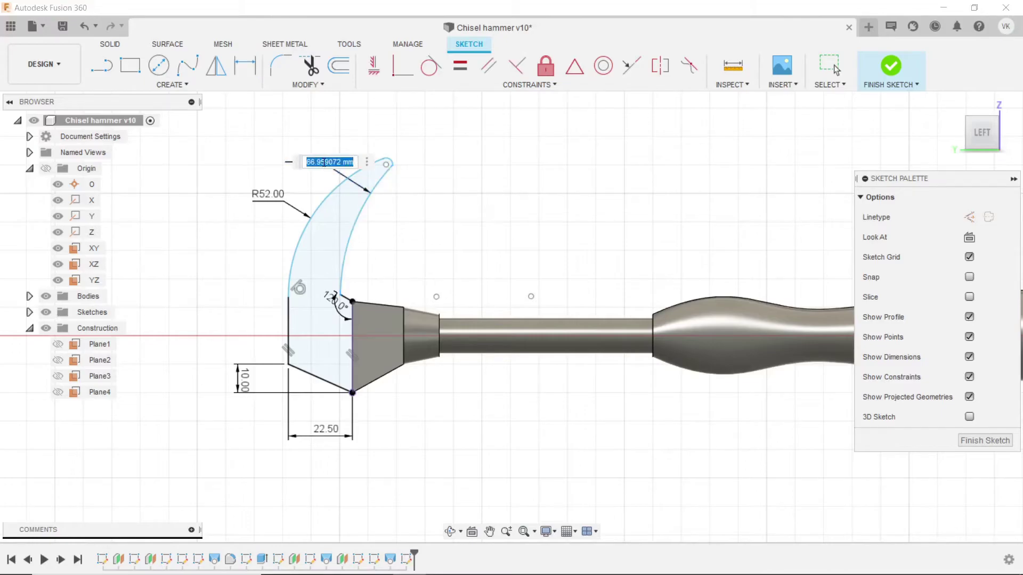
type("67")
key("Return")
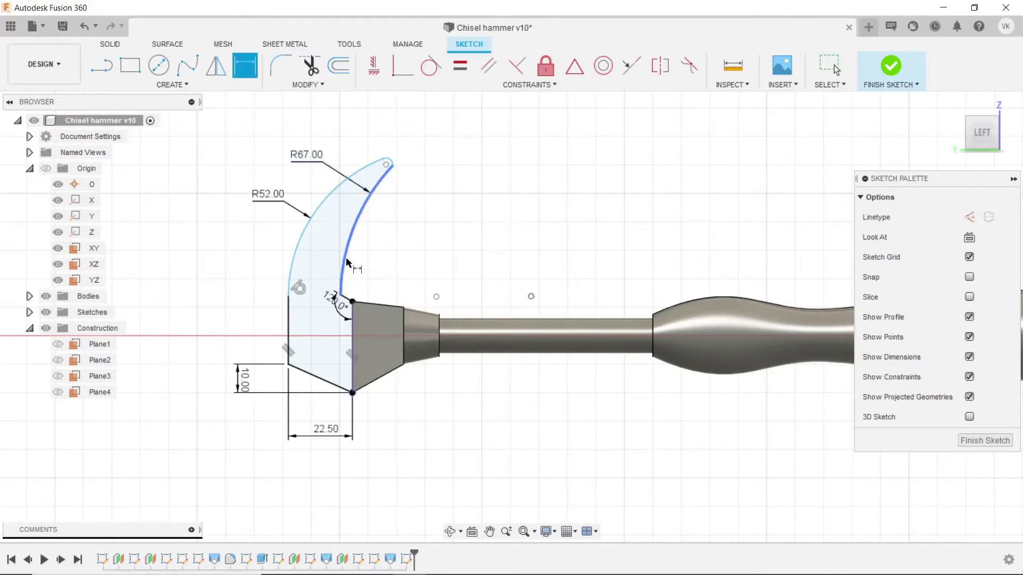
Zoom in on the claw tip and dimension its small arc to R2.5.
scroll(338, 297, "up", 1)
scroll(396, 163, "up", 2)
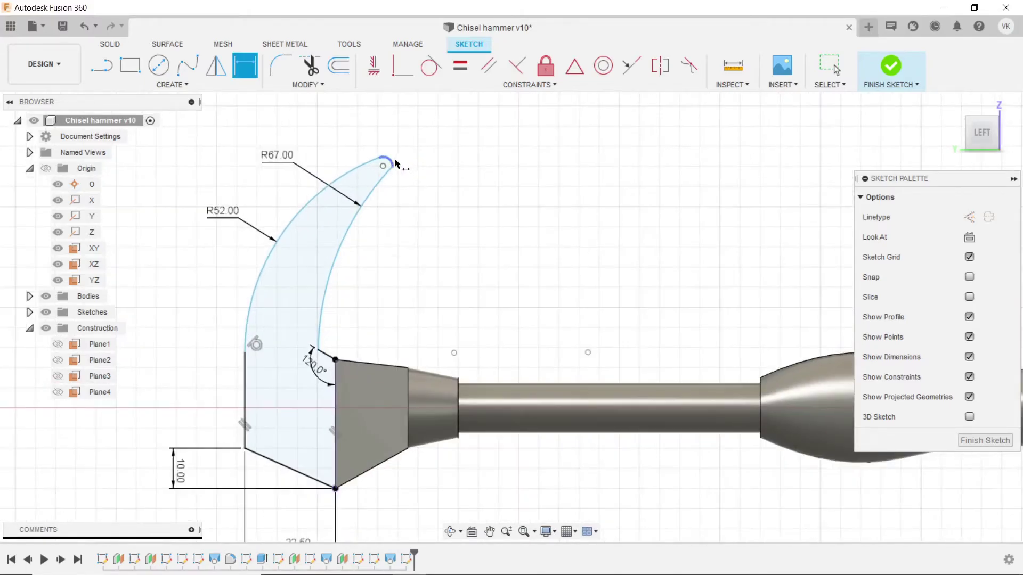
left_click(394, 165)
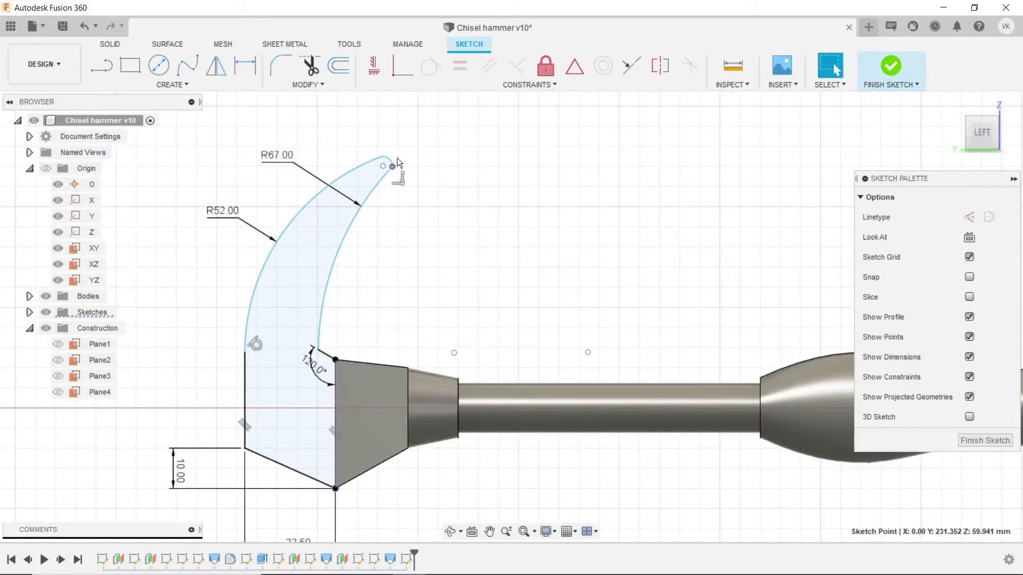
scroll(397, 158, "up", 1)
scroll(401, 203, "up", 1)
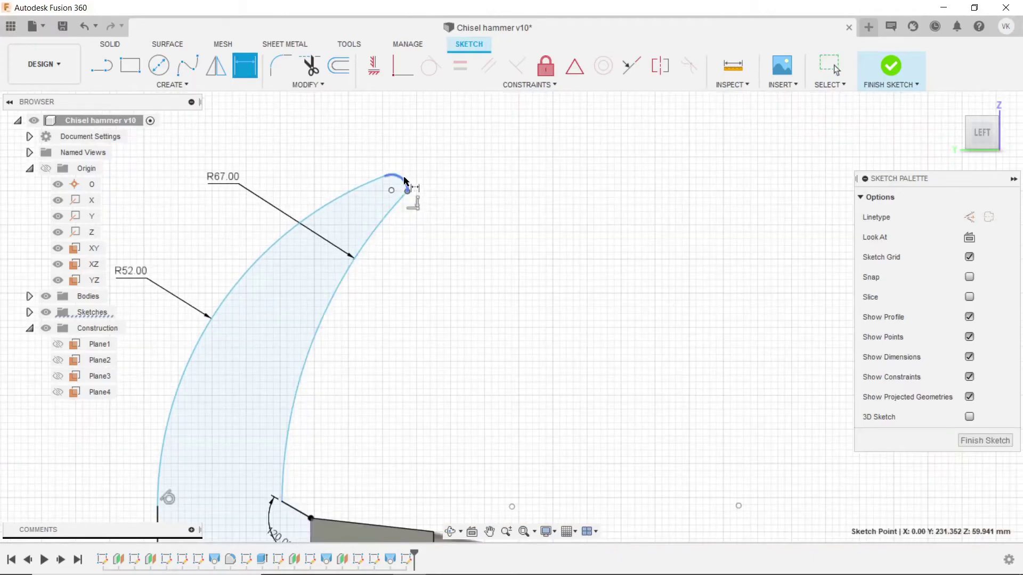
left_click(408, 176)
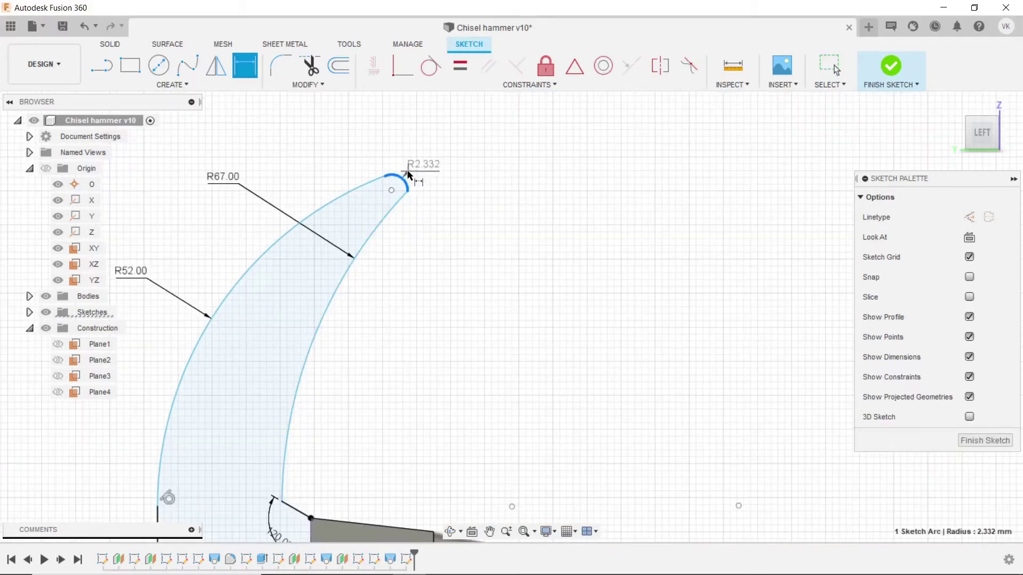
left_click(408, 172)
type("2.5")
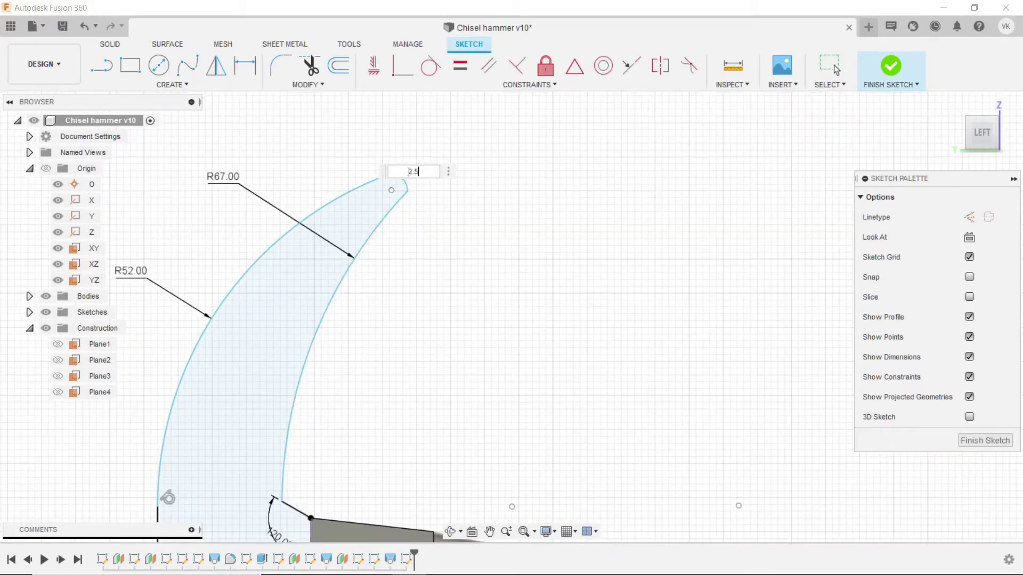
key("Return")
key("Escape")
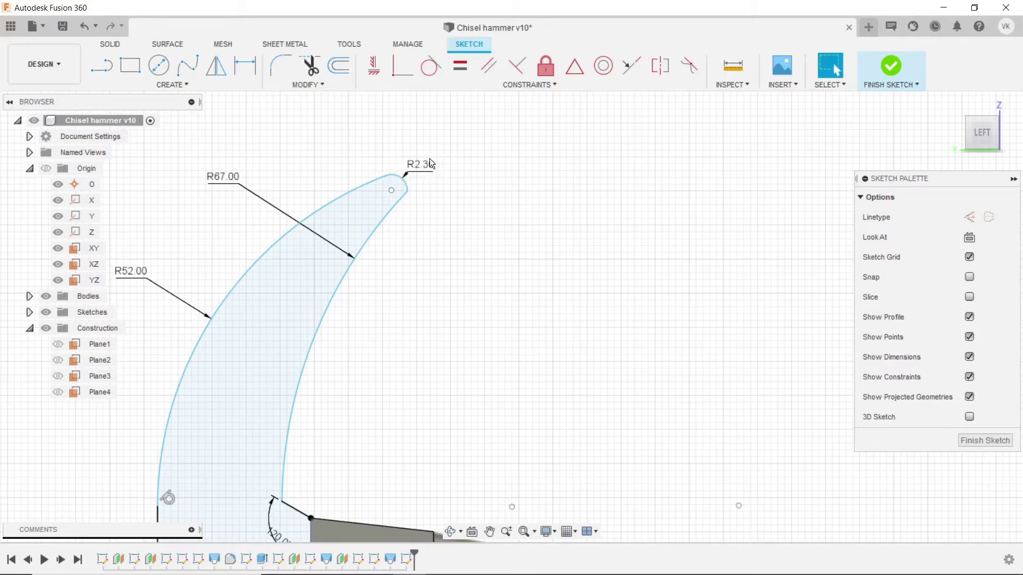
Zoom out to show the whole hammer with its claw sketch and bring up the Solid tools.
scroll(401, 282, "down", 3)
scroll(401, 283, "down", 3)
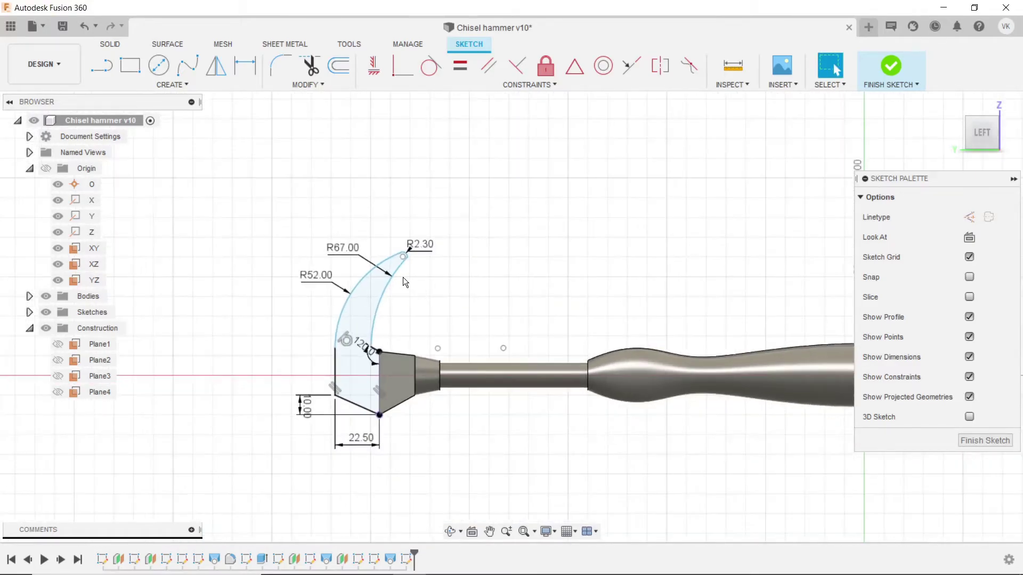
left_click(123, 45)
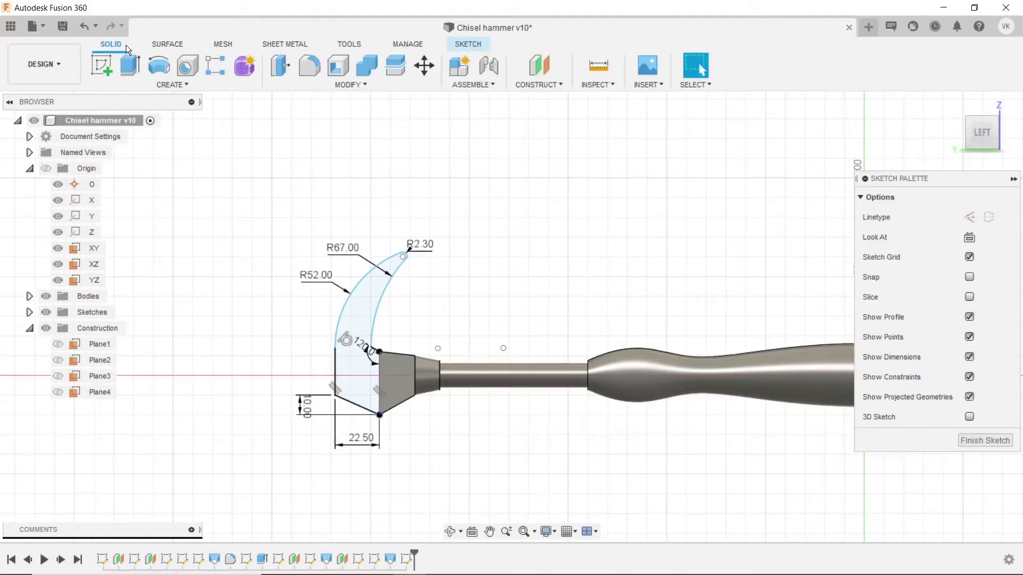
Extrude the claw profile 12.5 mm symmetrically, joined to the hammer head.
left_click(131, 65)
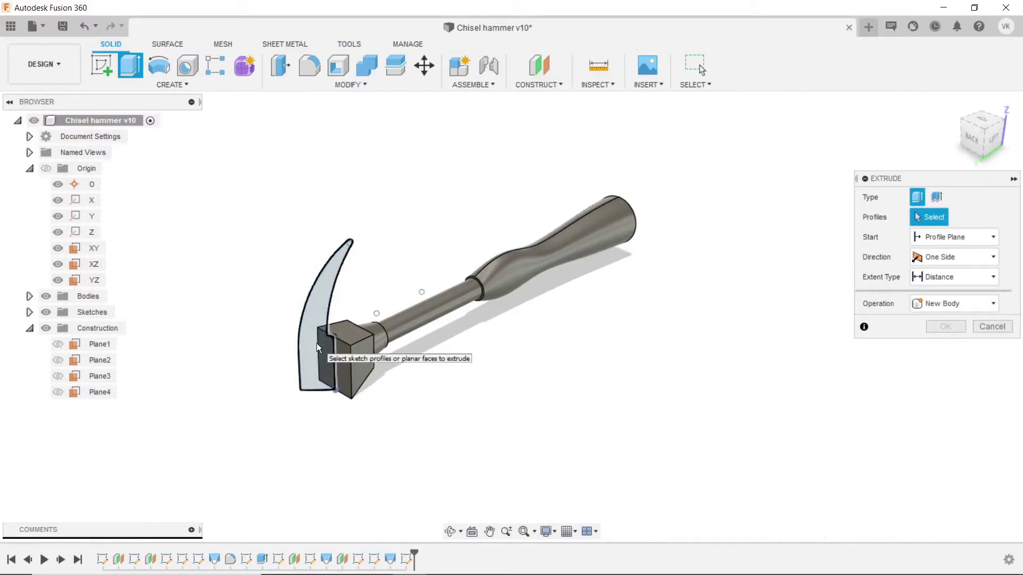
left_click(939, 259)
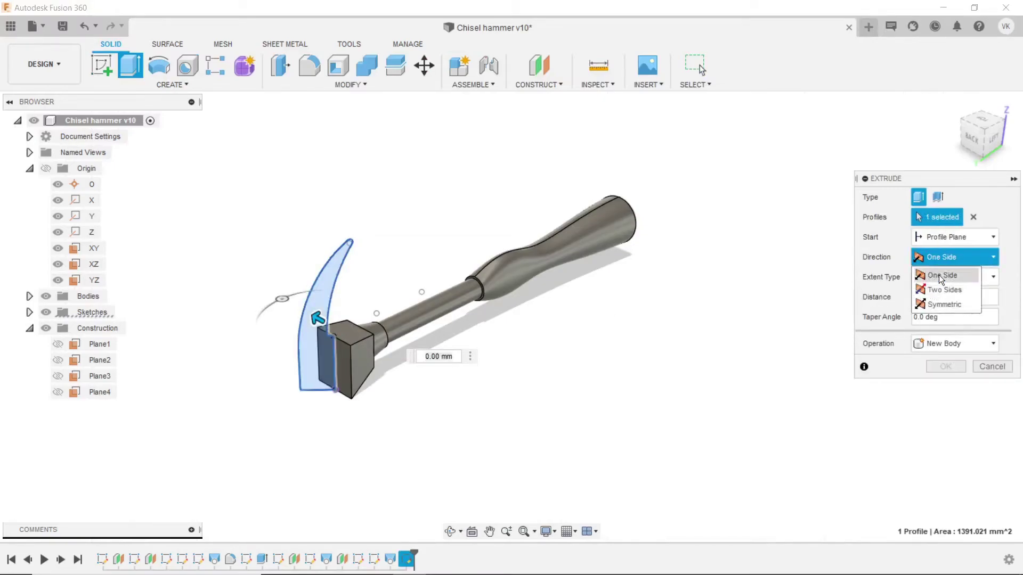
left_click(940, 304)
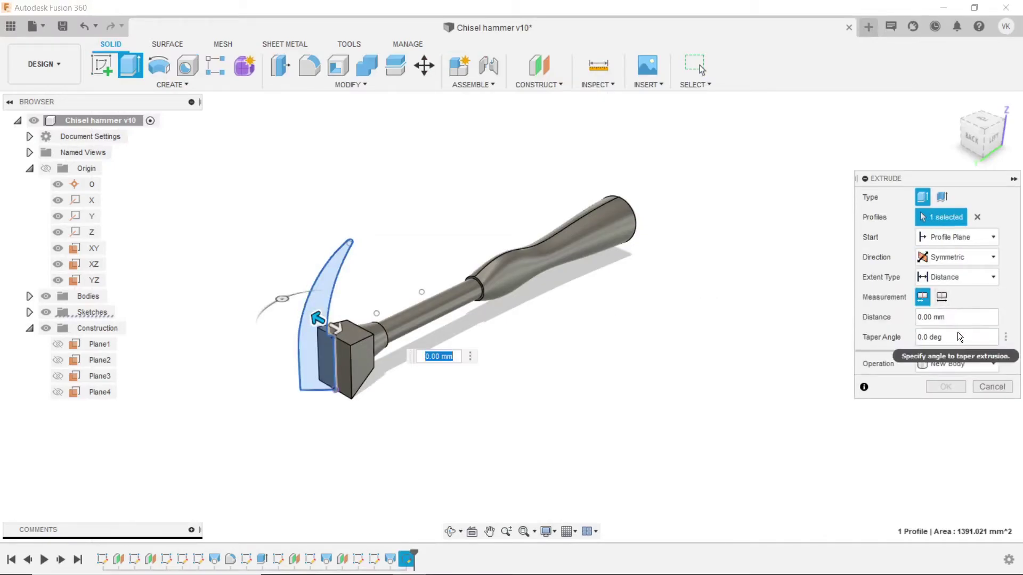
type("12")
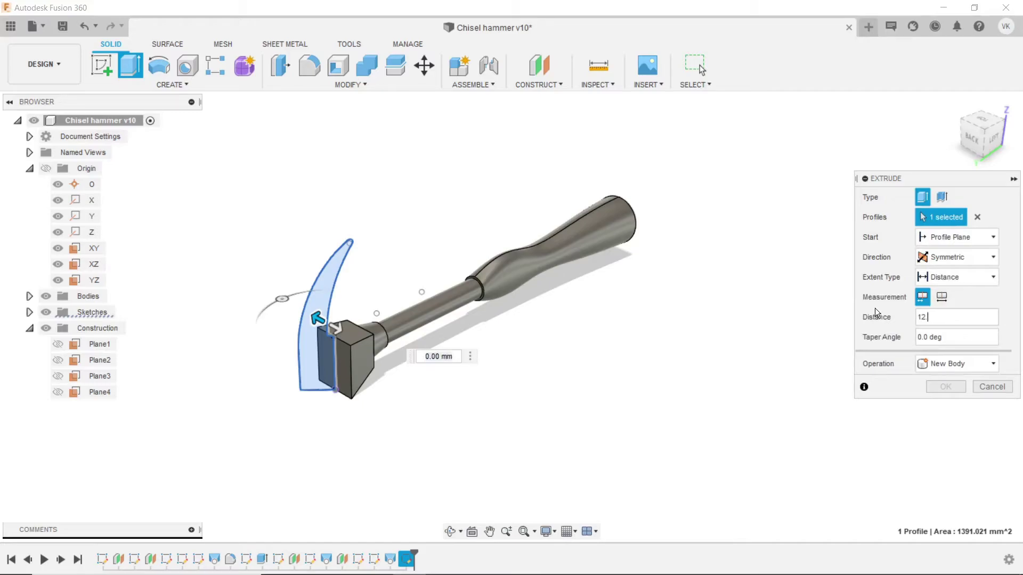
type(".5")
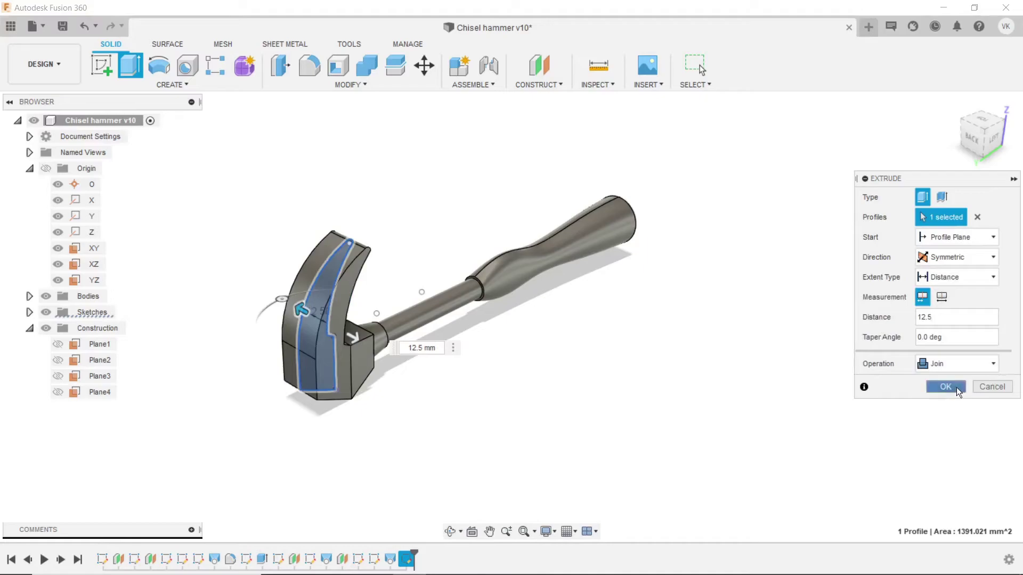
left_click(946, 387)
left_click(450, 531)
mouse_move(459, 493)
left_mouse_down()
mouse_move(485, 400)
mouse_move(441, 377)
mouse_move(455, 365)
mouse_move(468, 376)
left_mouse_up()
Start a new sketch on the YZ plane.
key("Escape")
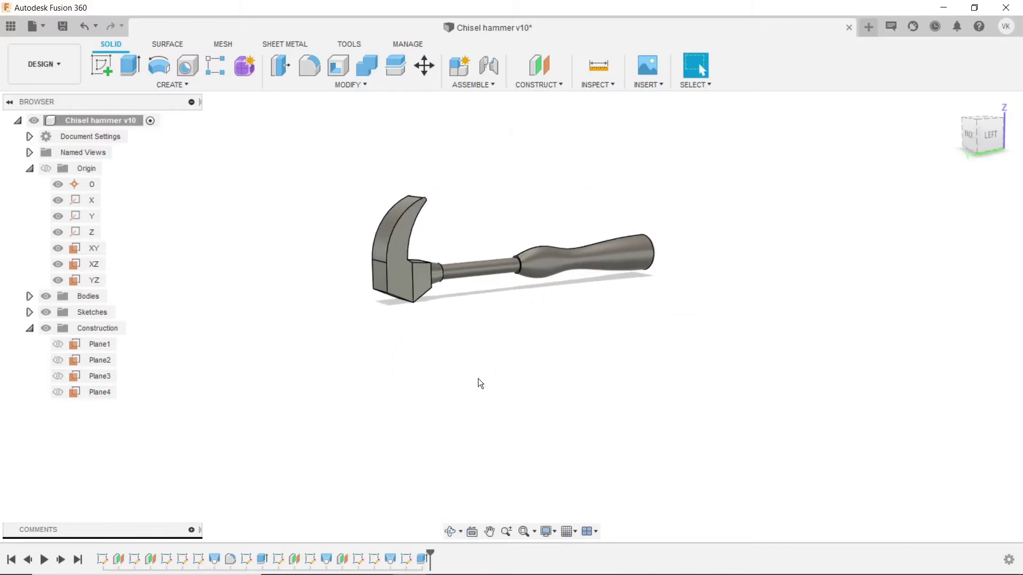
scroll(545, 305, "down", 2)
scroll(555, 315, "up", 2)
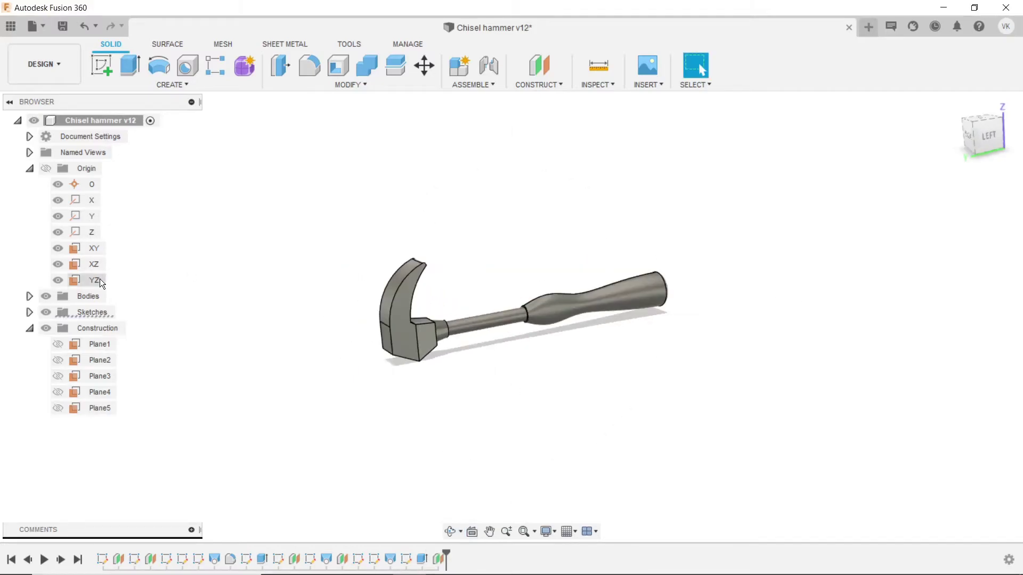
left_click(101, 280)
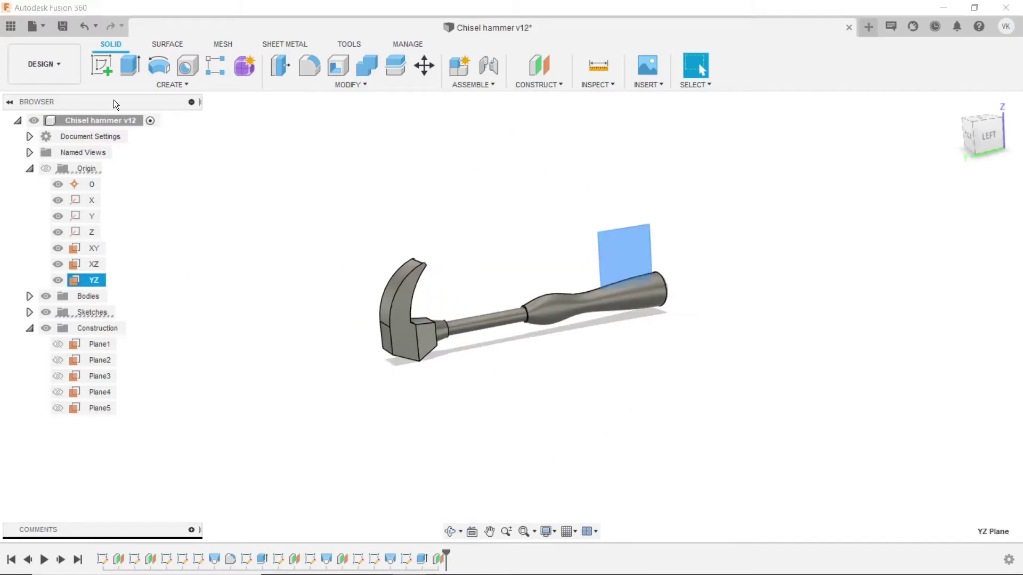
left_click(103, 64)
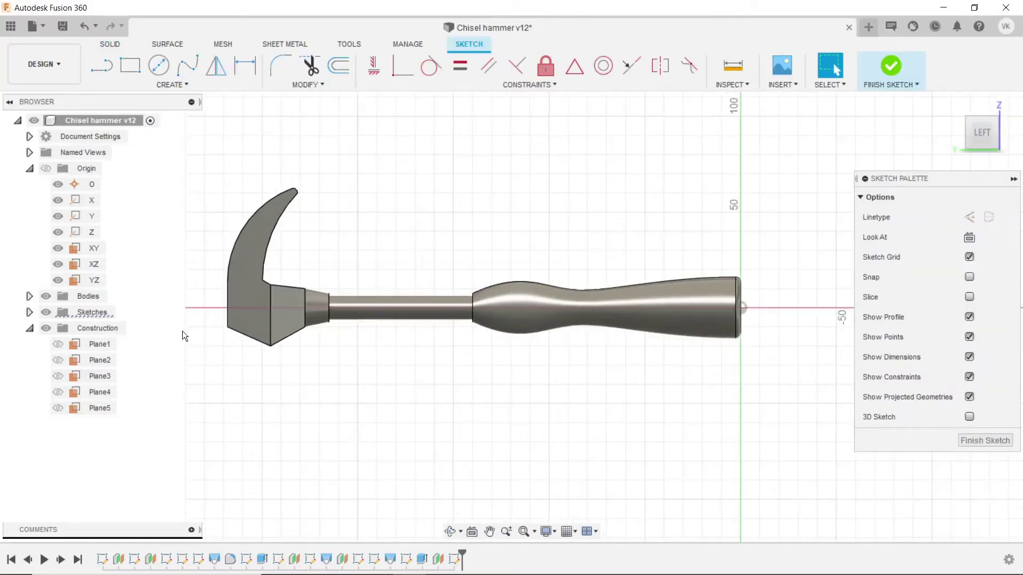
scroll(181, 329, "up", 3)
scroll(183, 331, "up", 3)
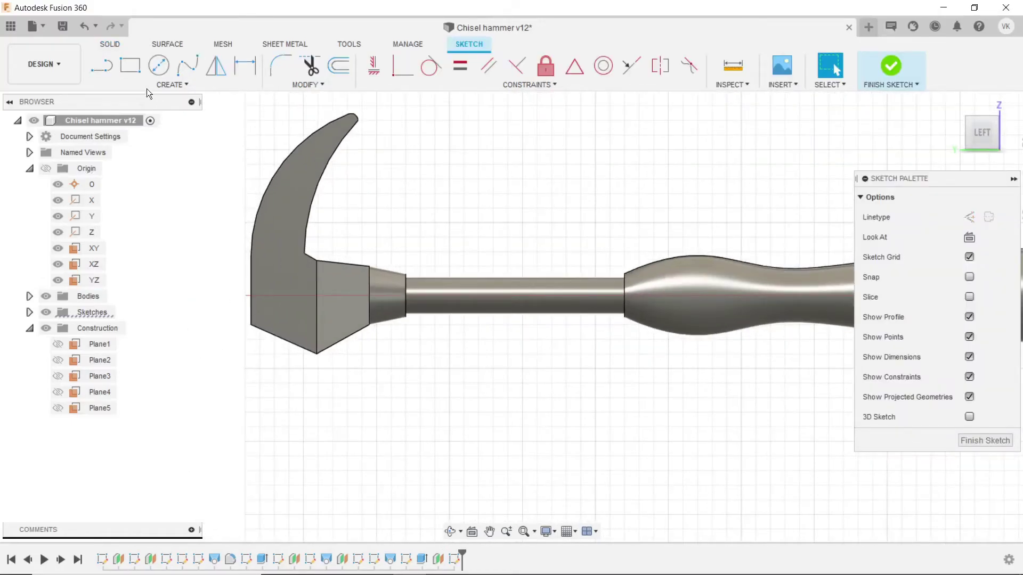
Project the head's vertical 32 mm edge into the sketch.
left_click(113, 63)
left_click(316, 353)
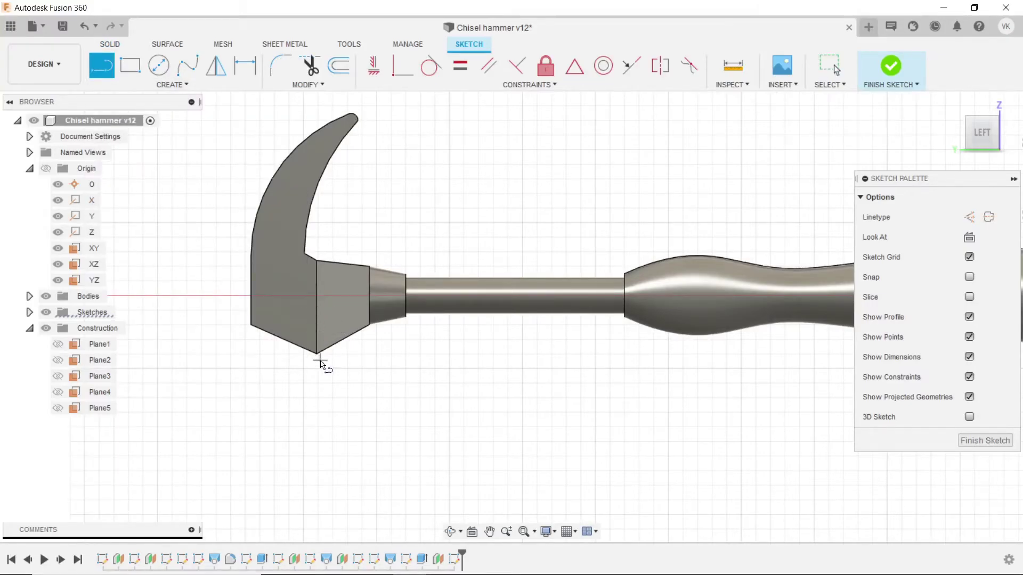
key("Escape")
left_click(319, 340)
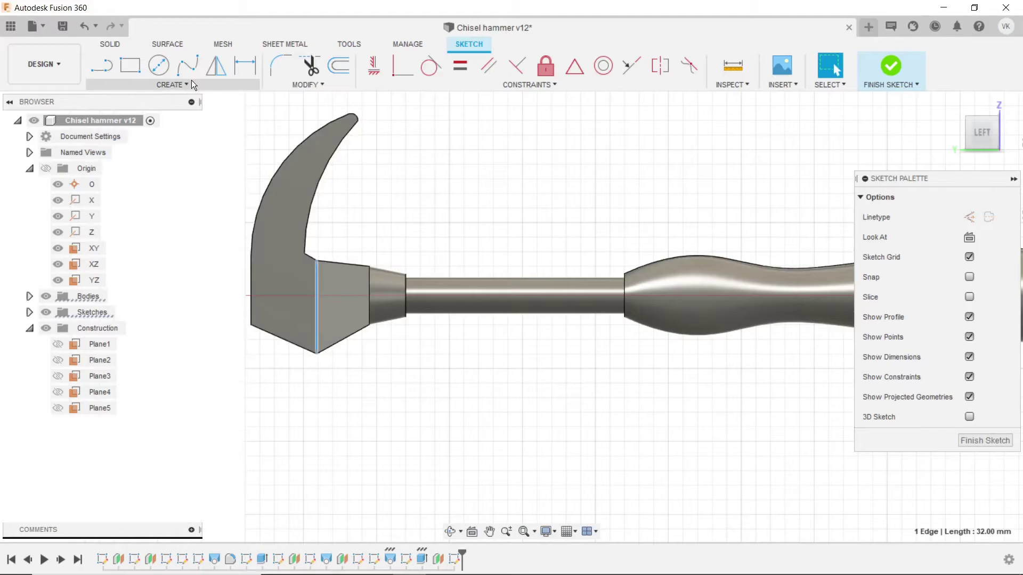
left_click(190, 81)
left_click(217, 320)
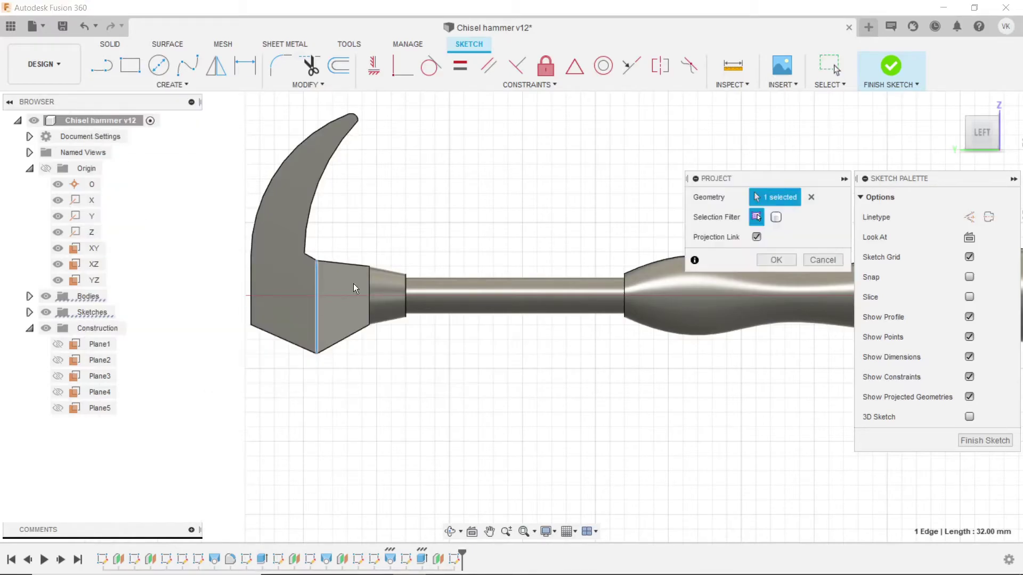
left_click(759, 261)
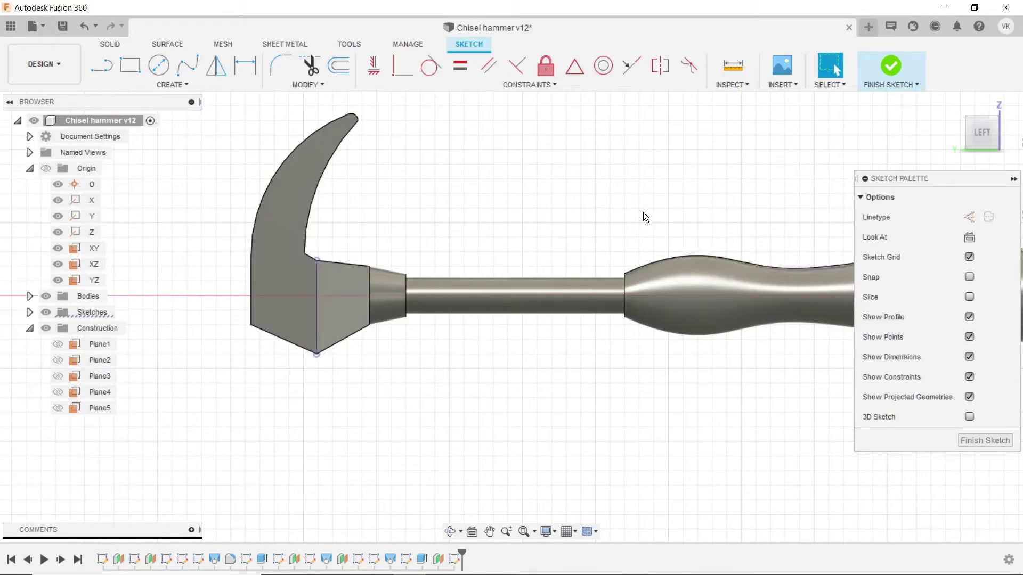
Draw a vertical line down from the projected edge's midpoint and dimension it 45 mm.
left_click(108, 60)
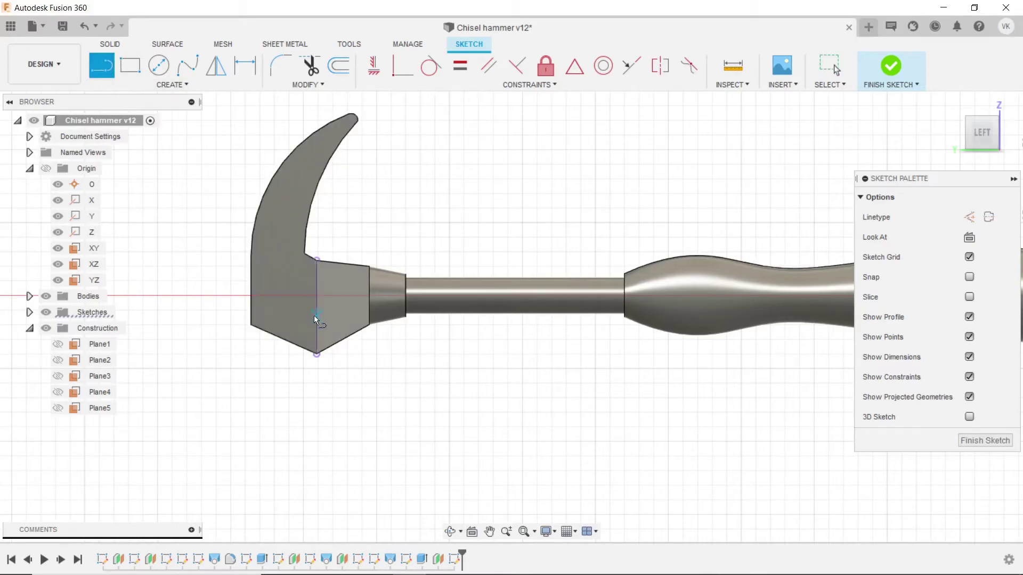
left_click(316, 314)
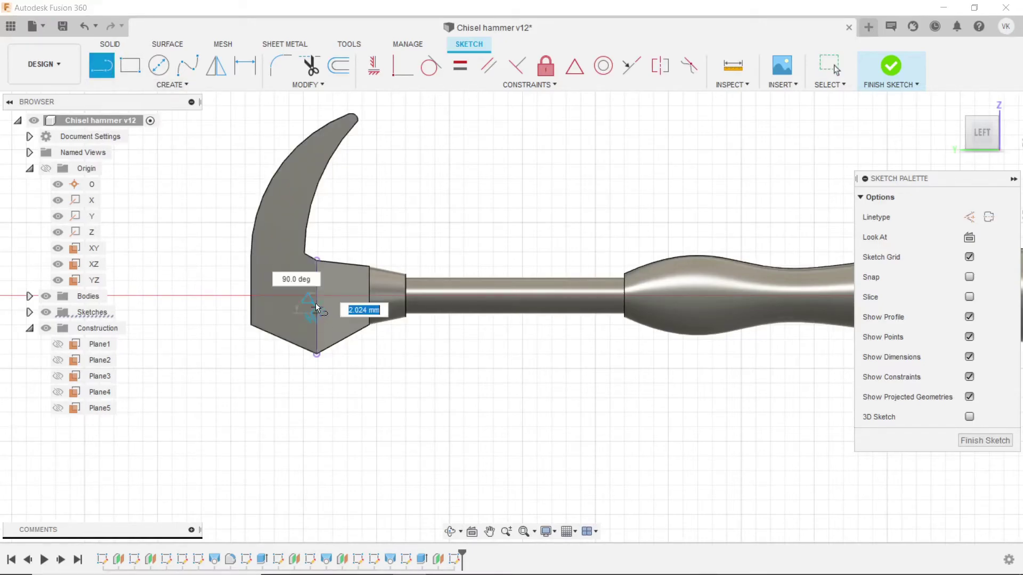
double_click(317, 437)
left_click(245, 65)
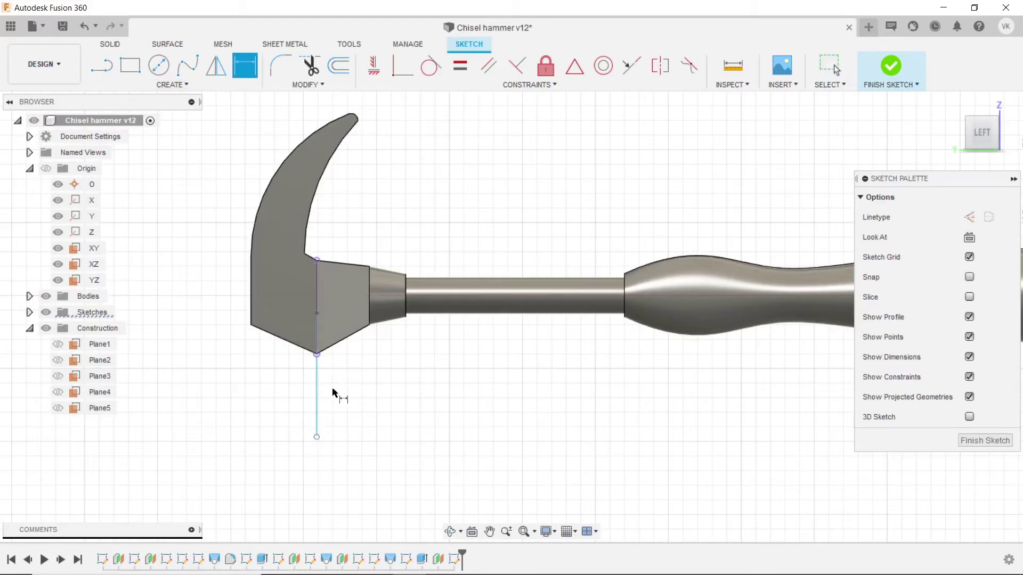
left_click(319, 398)
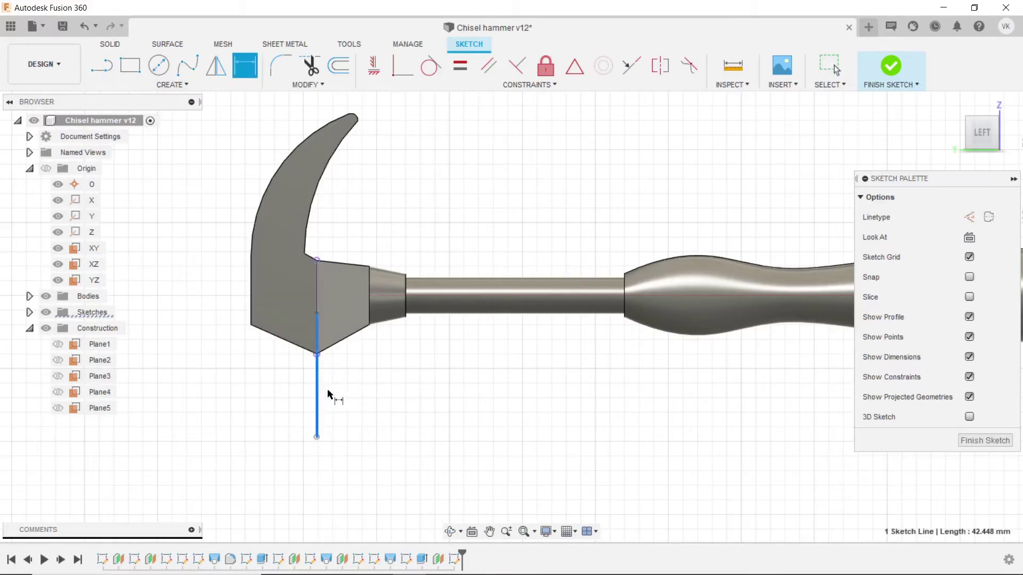
type("4")
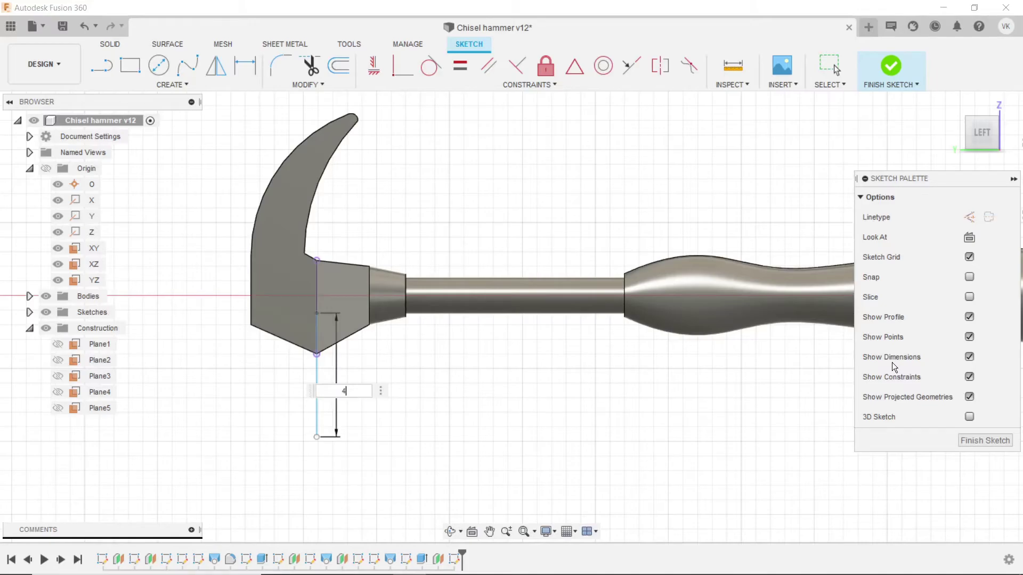
type("5")
key("Return")
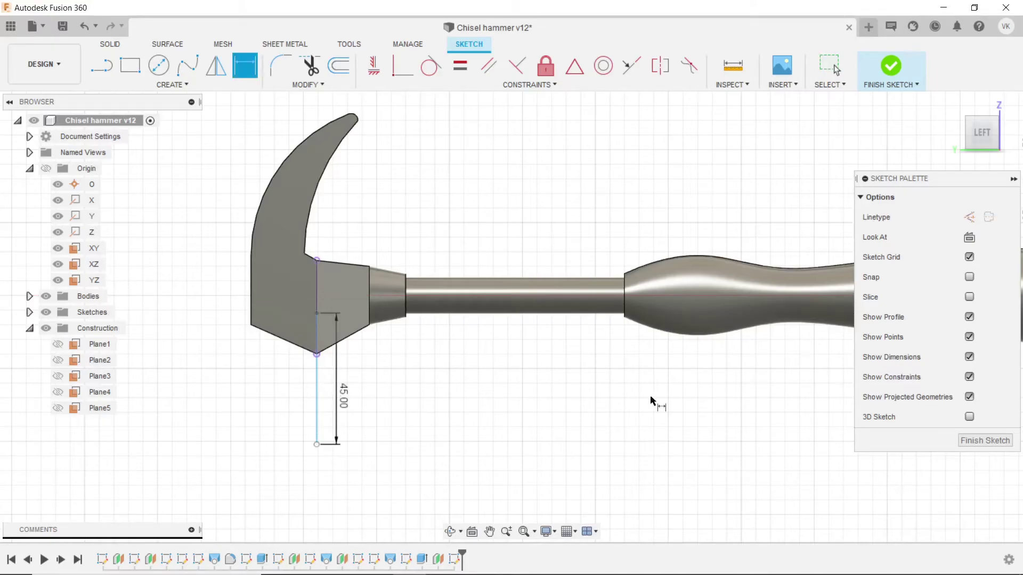
key("Escape")
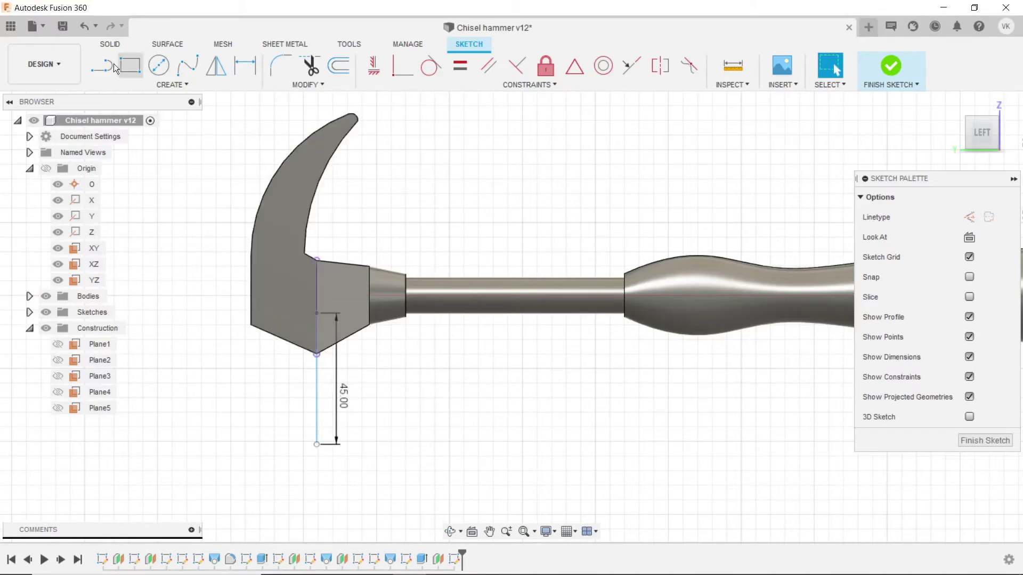
Draw a horizontal line leftward from the bottom of the vertical line.
key("l")
left_click(317, 313)
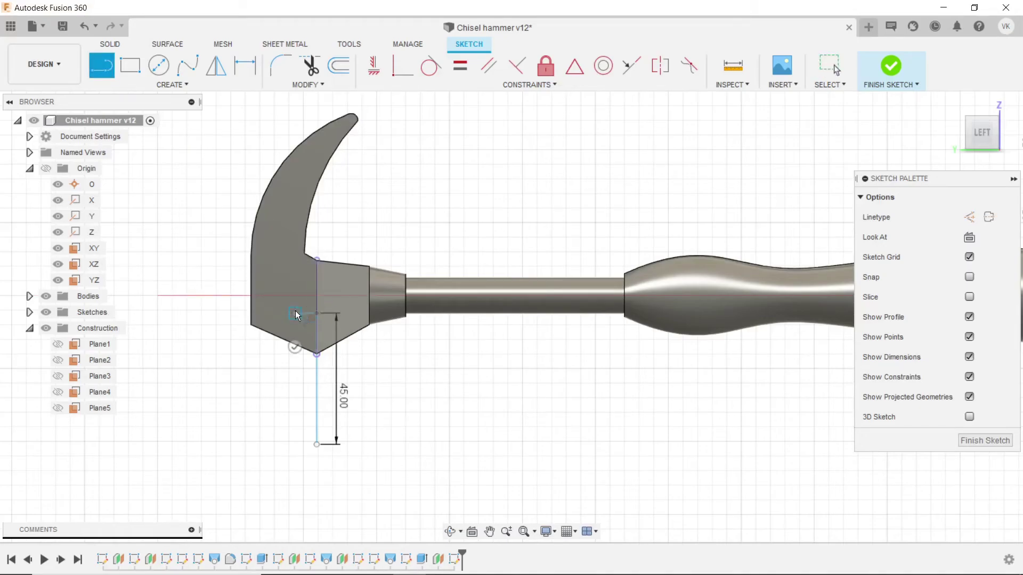
key("Escape")
left_click(113, 68)
left_click(316, 444)
left_click(274, 443)
key("Escape")
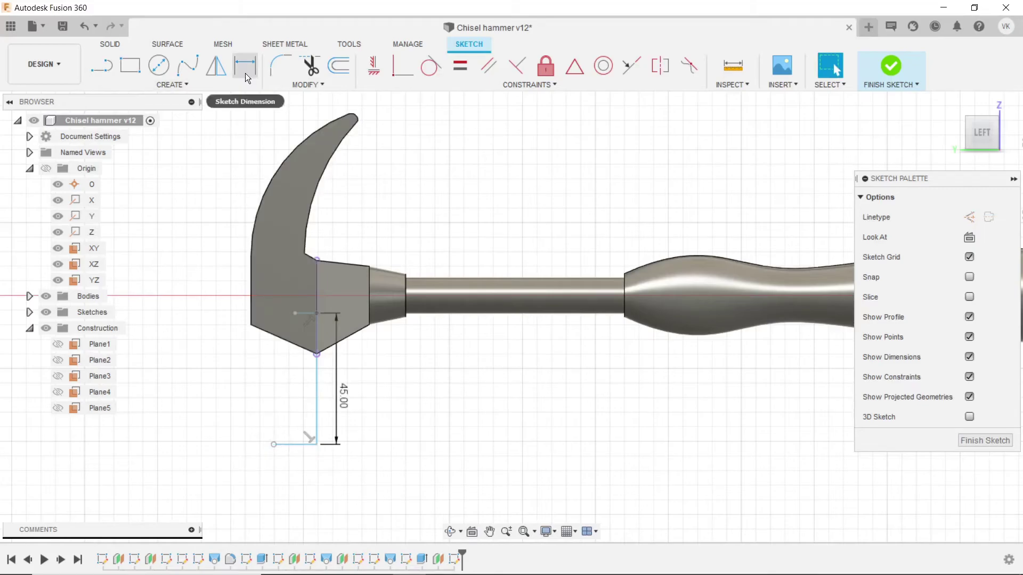
Dimension the short top line to 7.5 mm width.
left_click(246, 75)
scroll(298, 319, "up", 2)
left_click(309, 315)
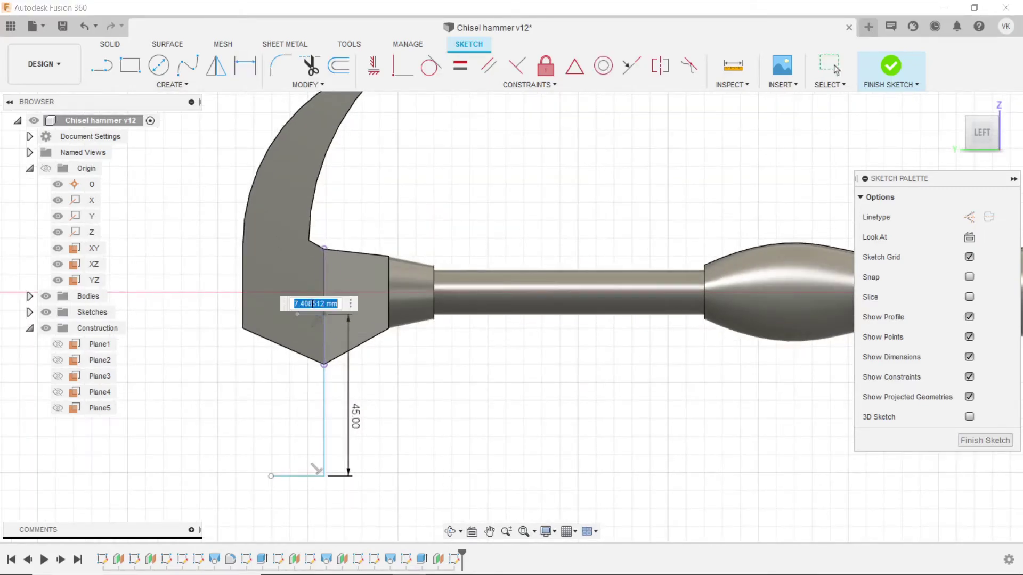
type("7")
key("Return")
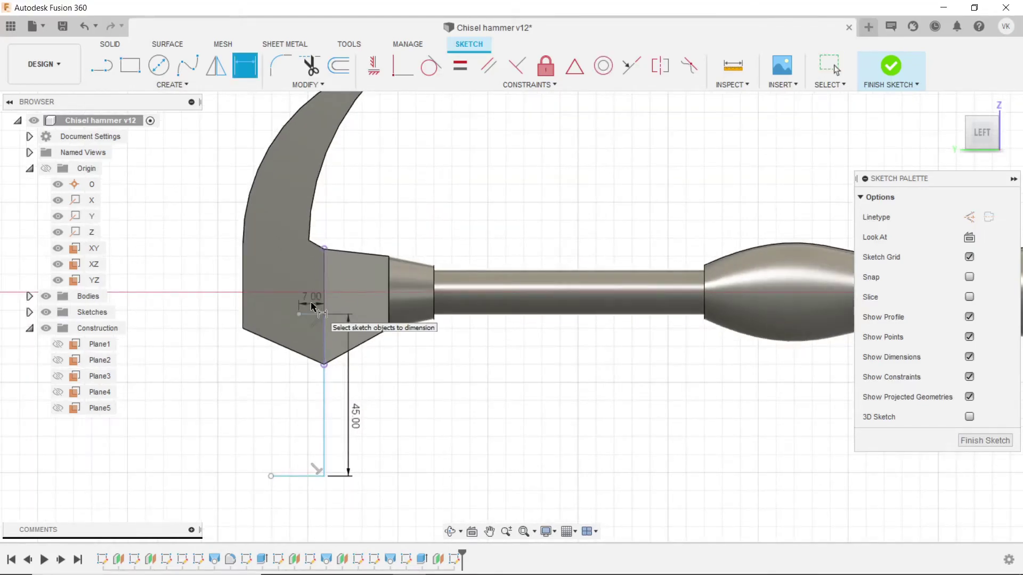
double_click(312, 305)
type("7.5")
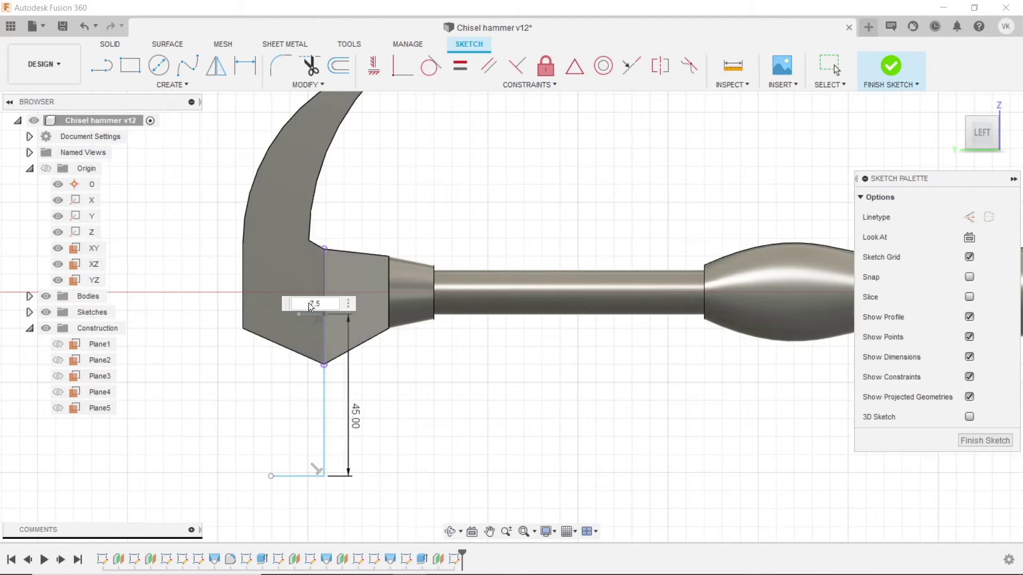
key("Return")
Dimension the bottom line to 12.5 mm width.
key("d")
left_click(298, 476)
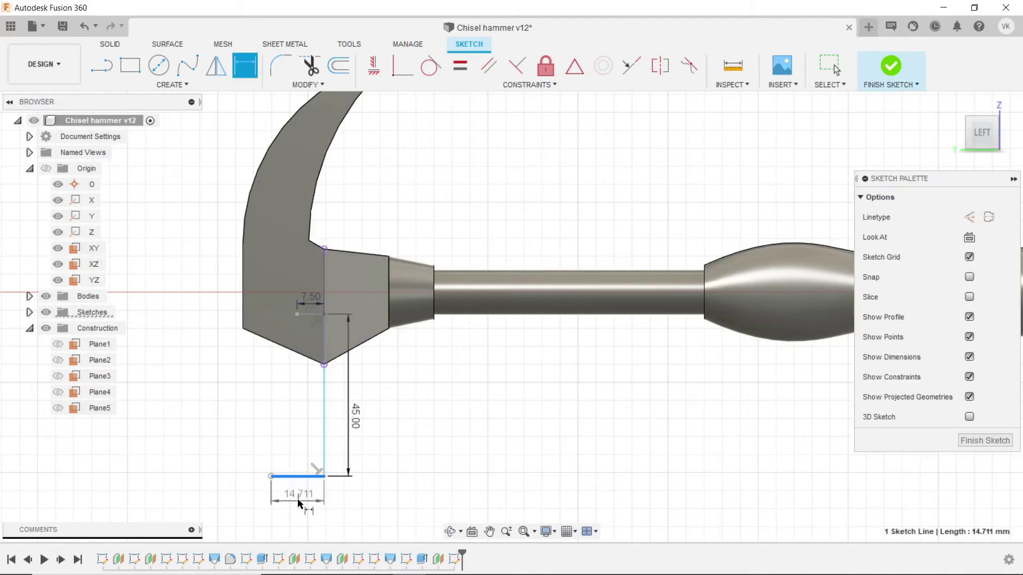
left_click(298, 501)
type("12.5")
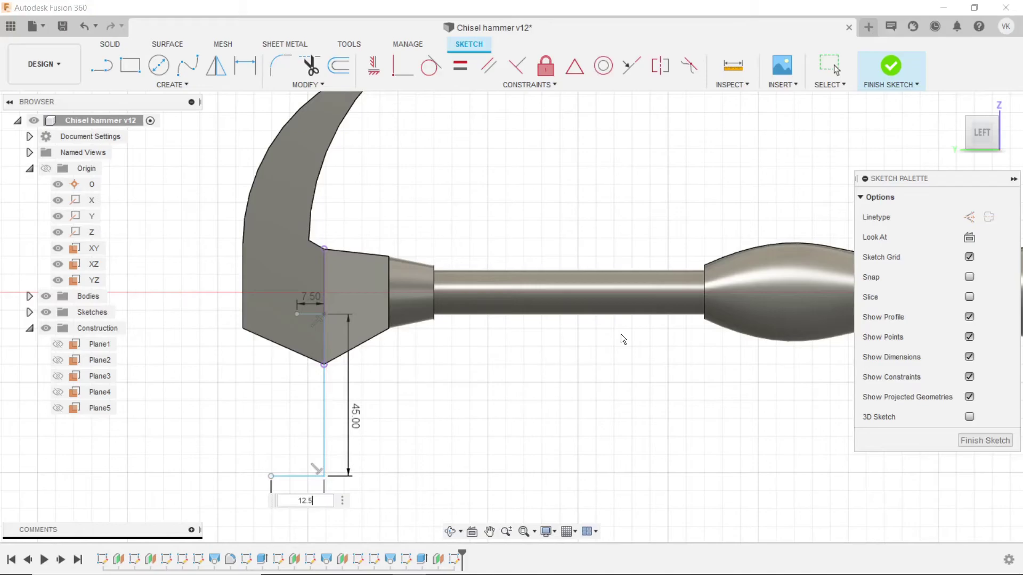
key("Return")
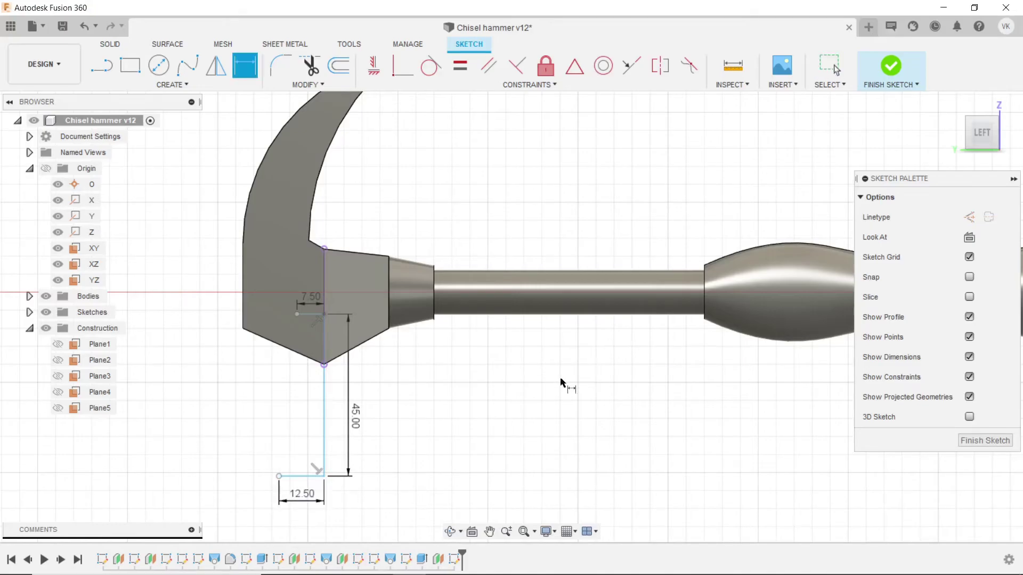
scroll(456, 358, "down", 2)
scroll(426, 416, "up", 2)
scroll(377, 425, "down", 1)
scroll(376, 410, "up", 1)
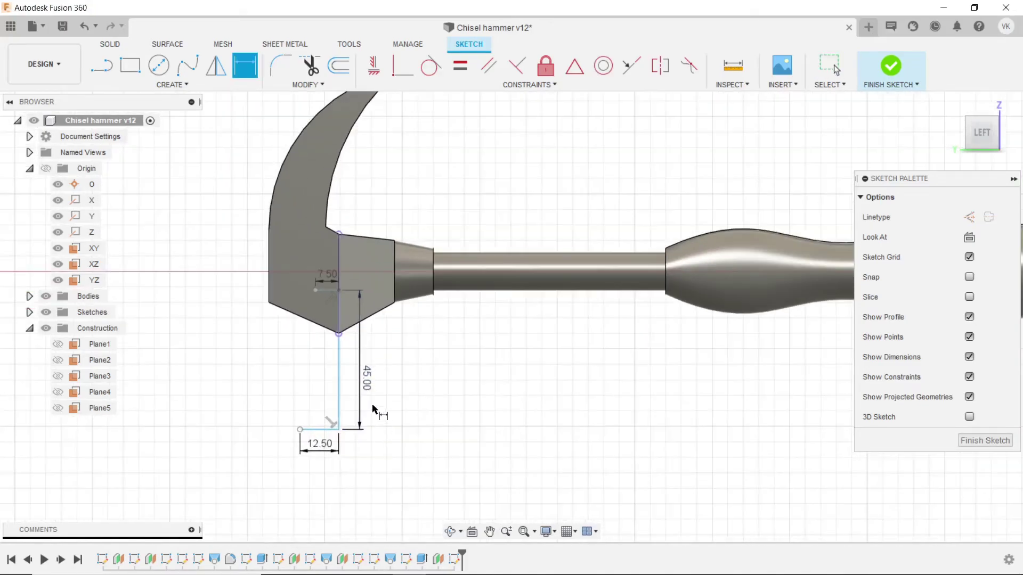
scroll(372, 402, "up", 1)
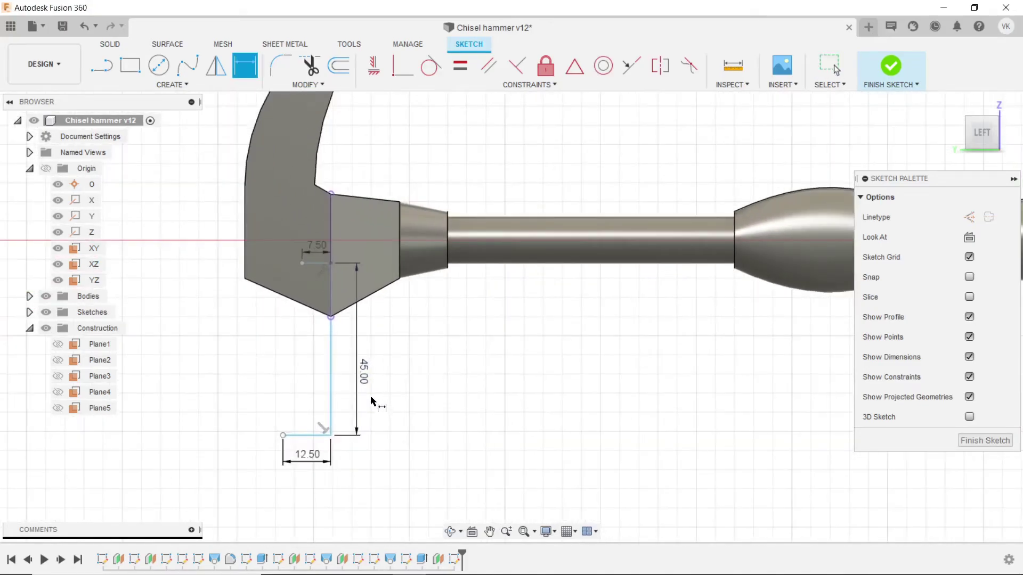
left_click(317, 273)
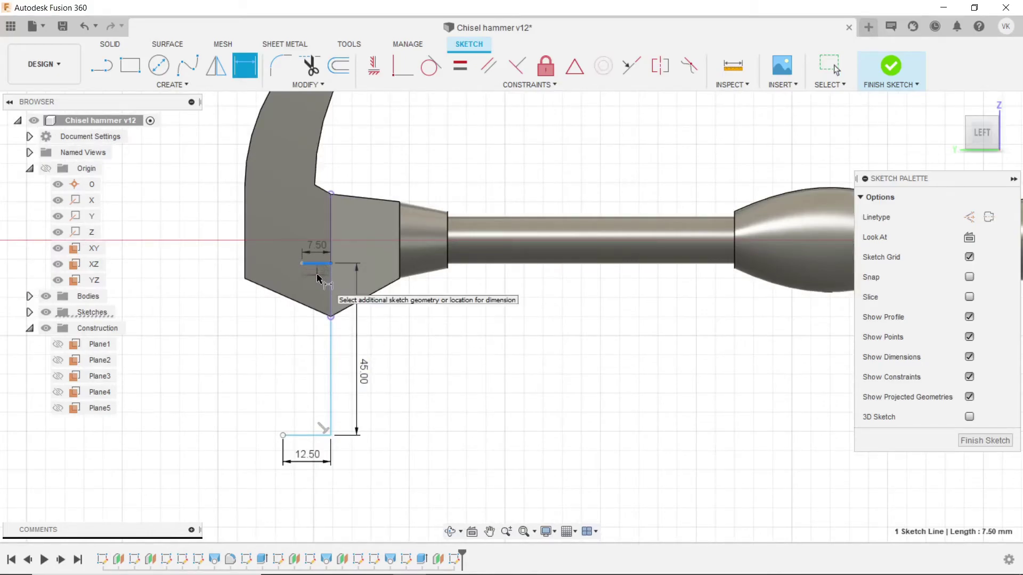
key("Escape")
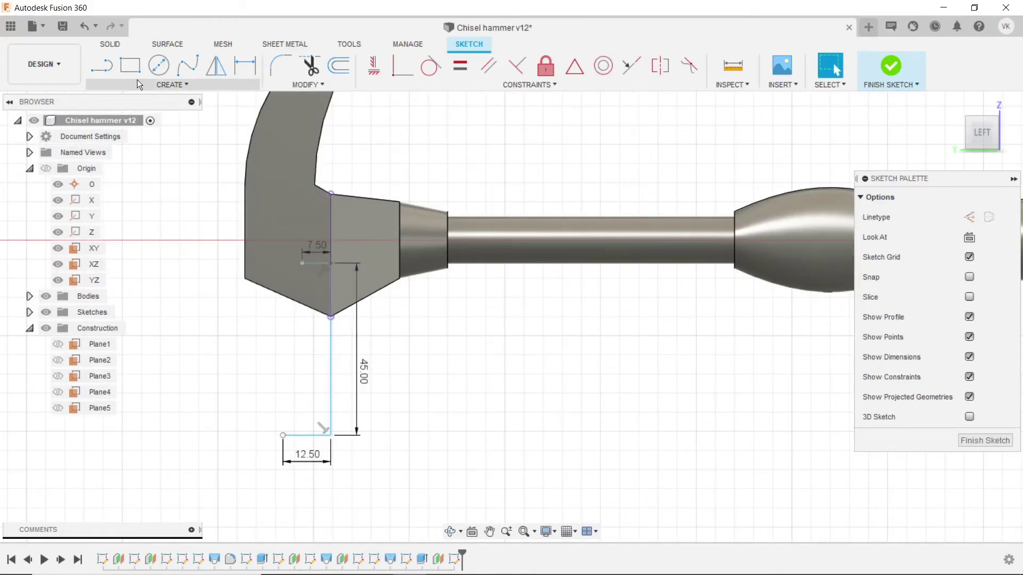
Close the profile with a three-point arc between the top and bottom line ends, then finish the sketch.
left_click(137, 80)
mouse_move(109, 143)
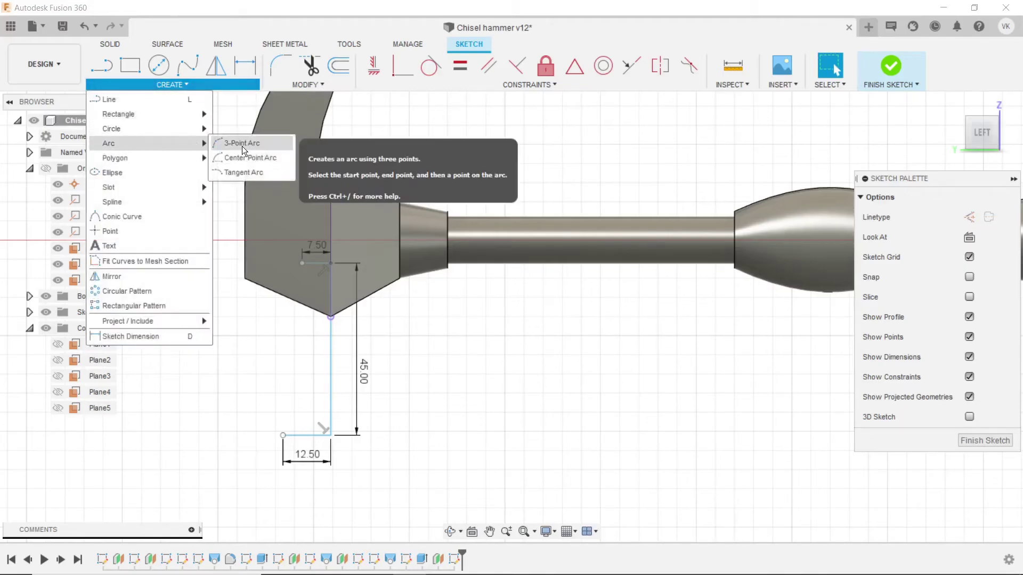
left_click(243, 144)
left_click(302, 263)
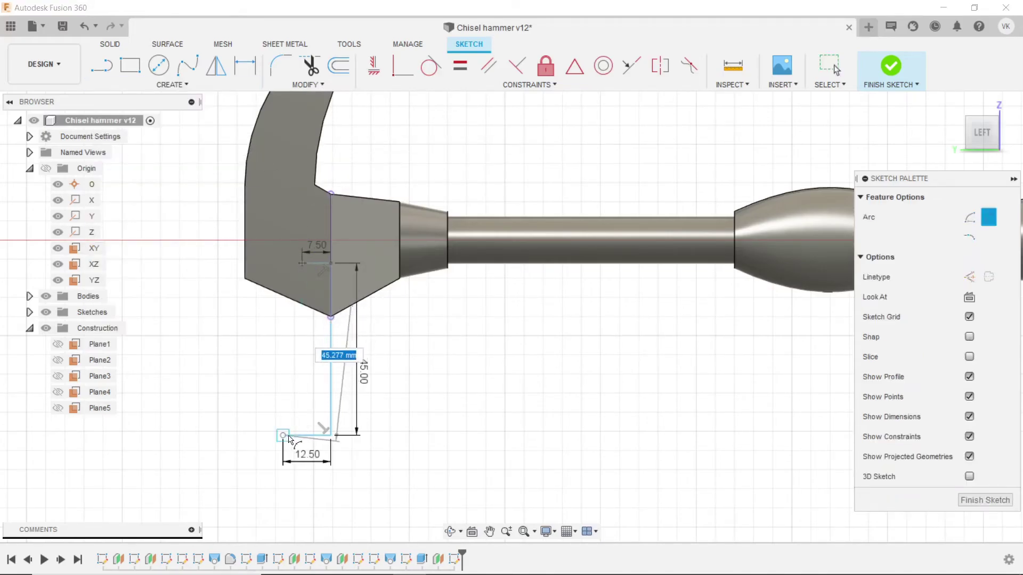
left_click(283, 435)
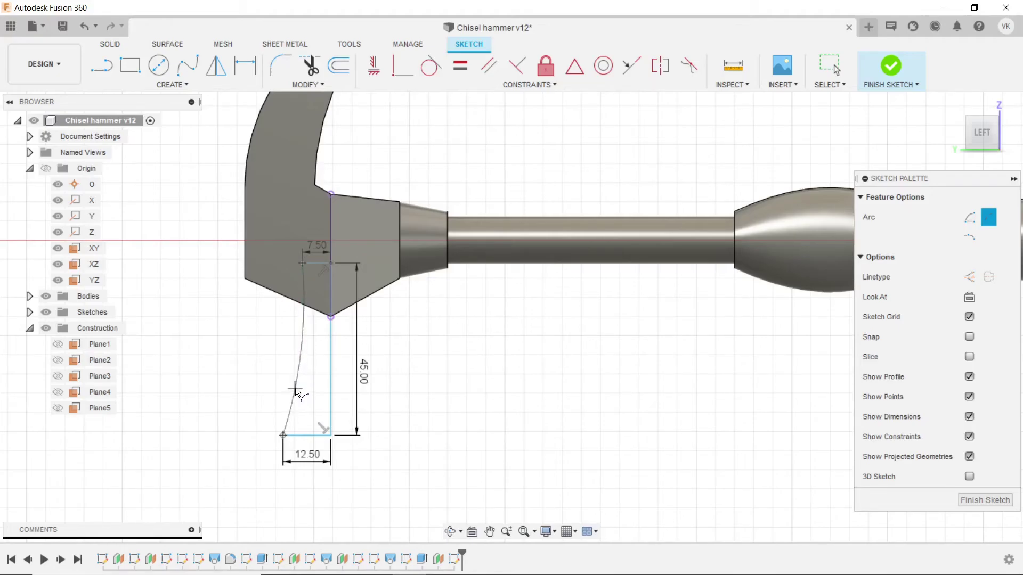
left_click(303, 391)
key("Escape")
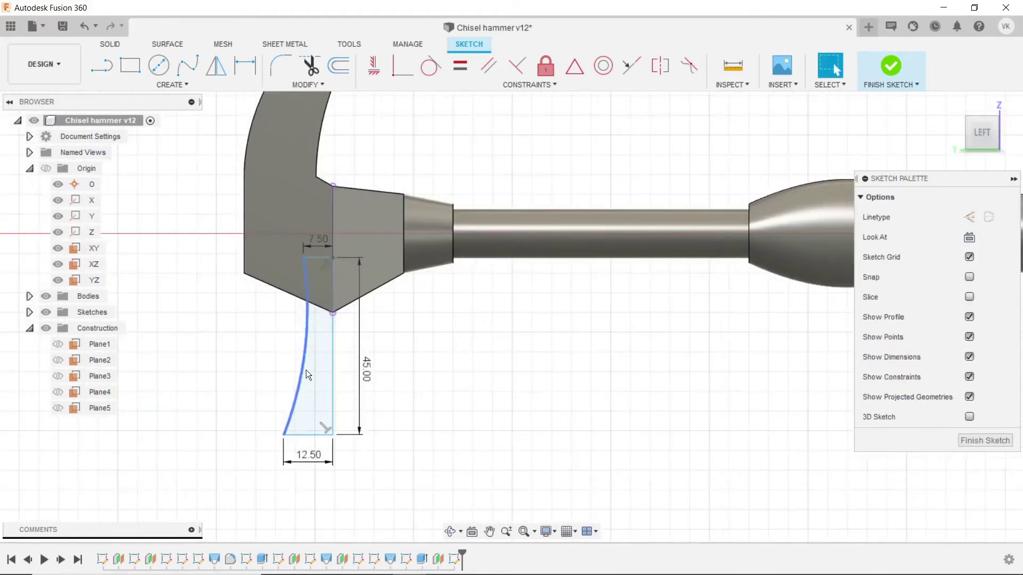
left_click(122, 46)
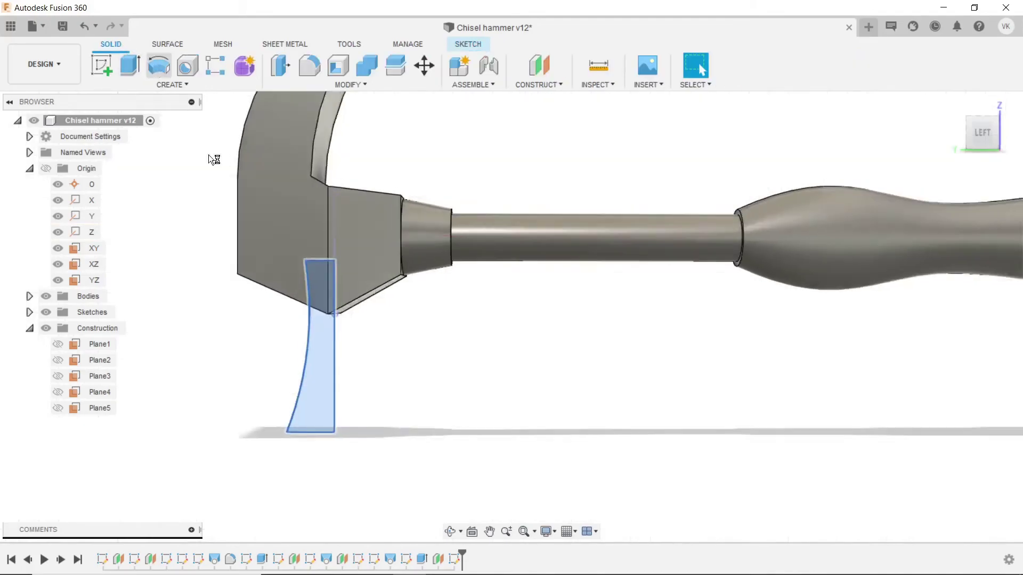
Revolve the profile 360° about the vertical line, joined beneath the hammer head.
left_click(418, 379)
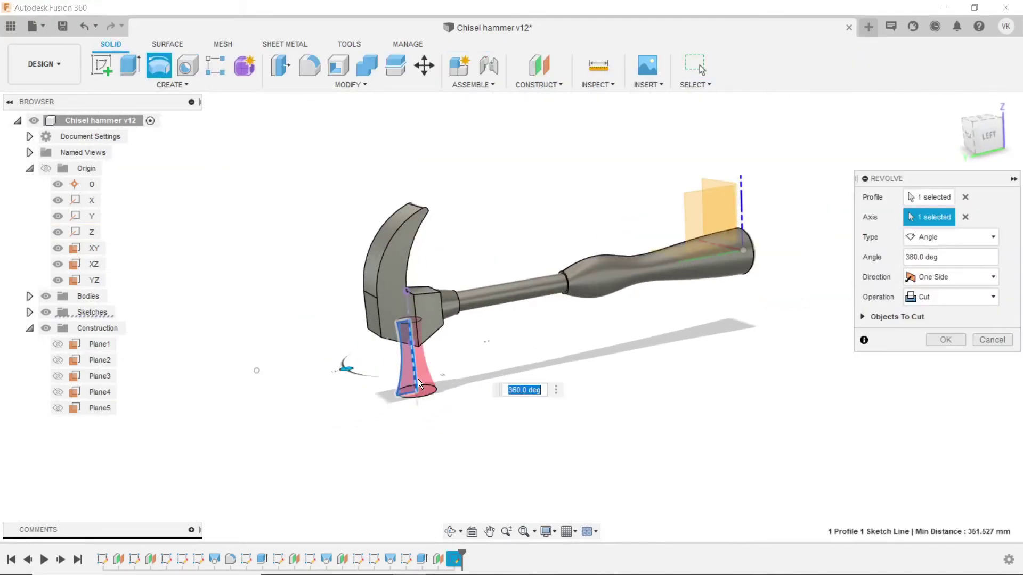
left_click(951, 297)
left_click(943, 316)
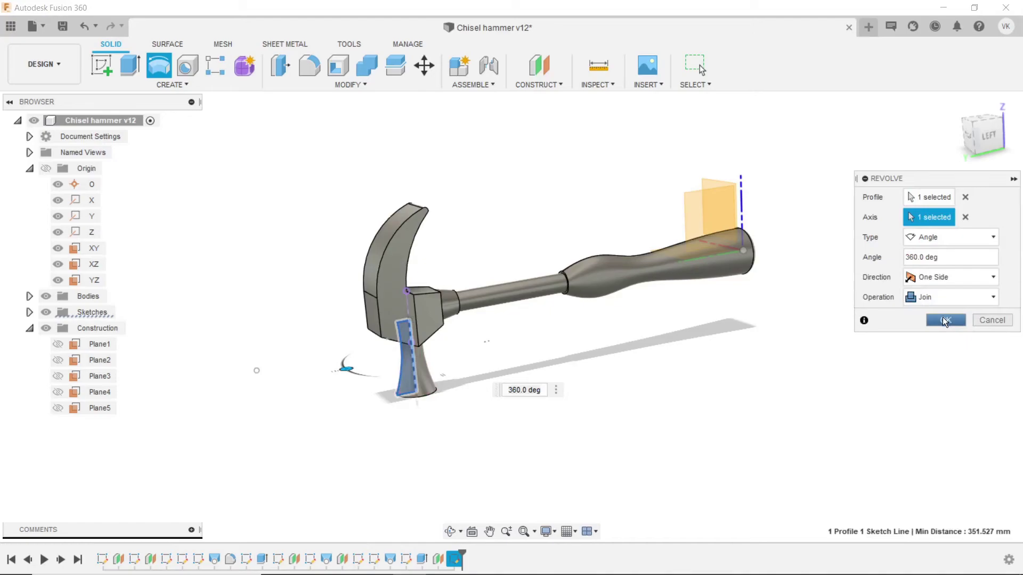
left_click(940, 321)
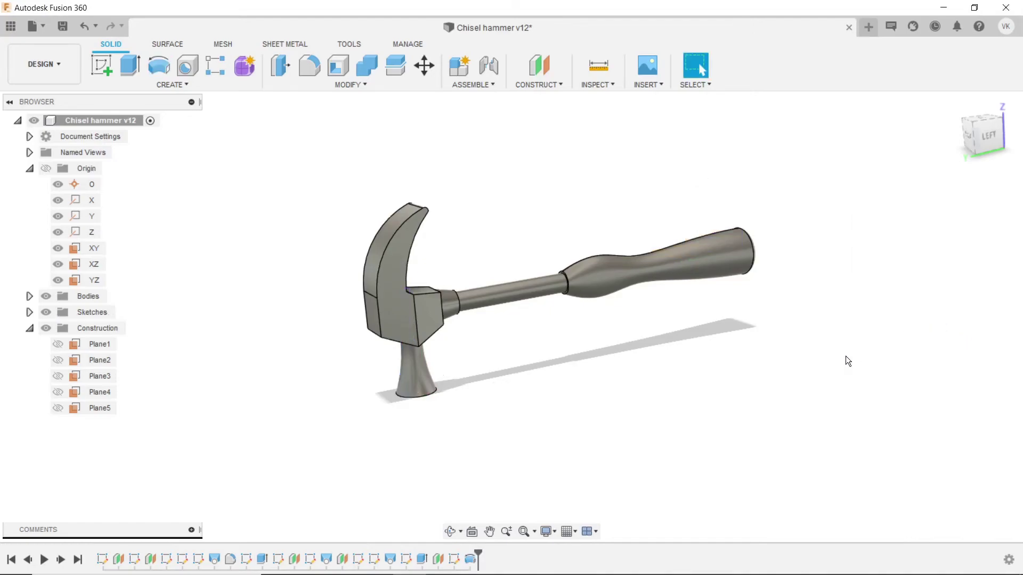
left_click(451, 531)
mouse_move(473, 350)
left_mouse_down()
mouse_move(472, 300)
mouse_move(471, 328)
mouse_move(464, 304)
mouse_move(458, 314)
mouse_move(486, 337)
mouse_move(510, 337)
left_mouse_up()
key("Escape")
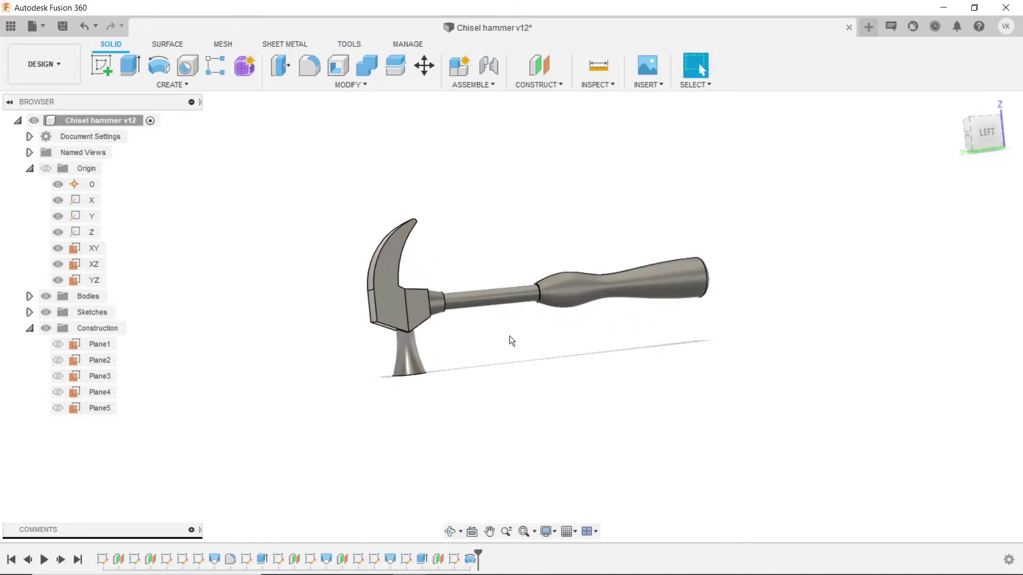
Edit the peen sketch, changing its 45 mm height to 35 mm.
right_click(471, 558)
left_click(480, 421)
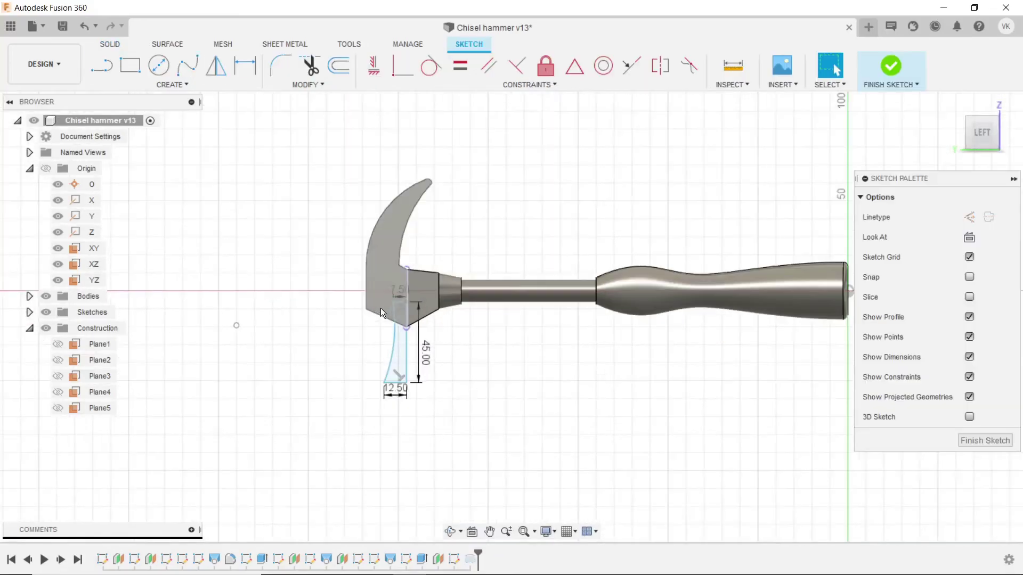
scroll(380, 308, "up", 3)
double_click(437, 354)
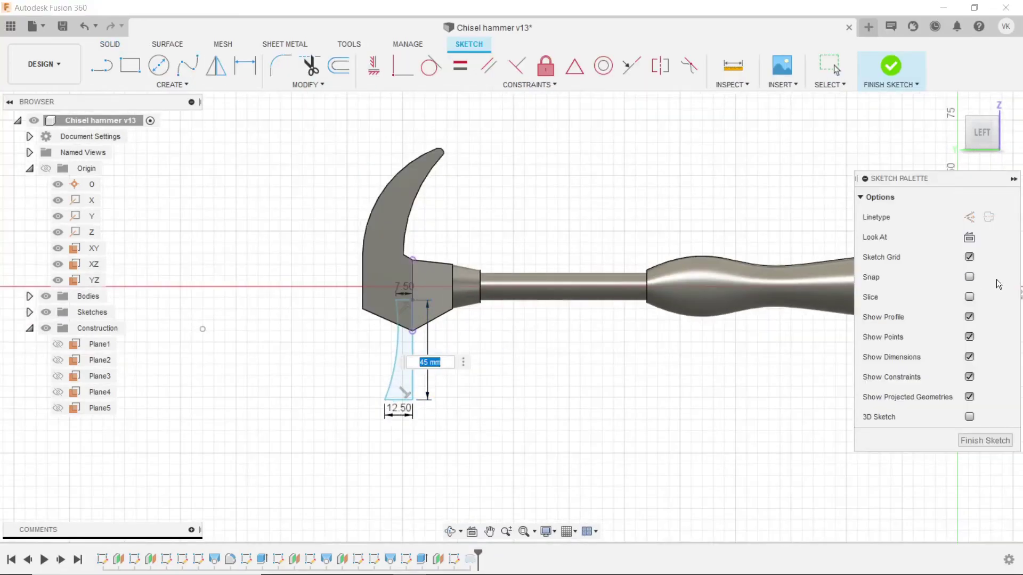
type("35")
key("Return")
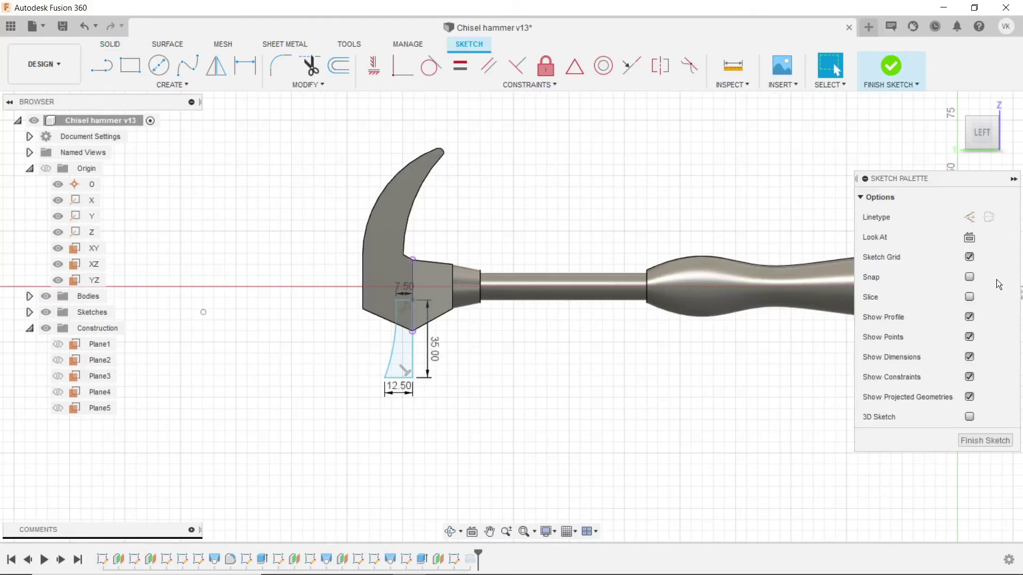
left_click(881, 57)
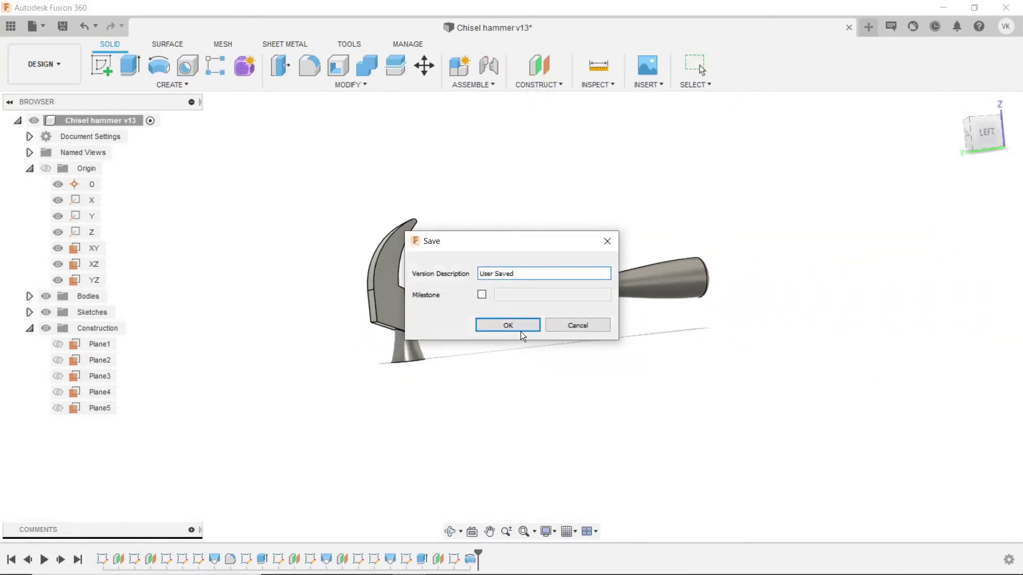
Save the hammer as a new version and orbit to view its underside.
left_click(520, 329)
left_click(450, 532)
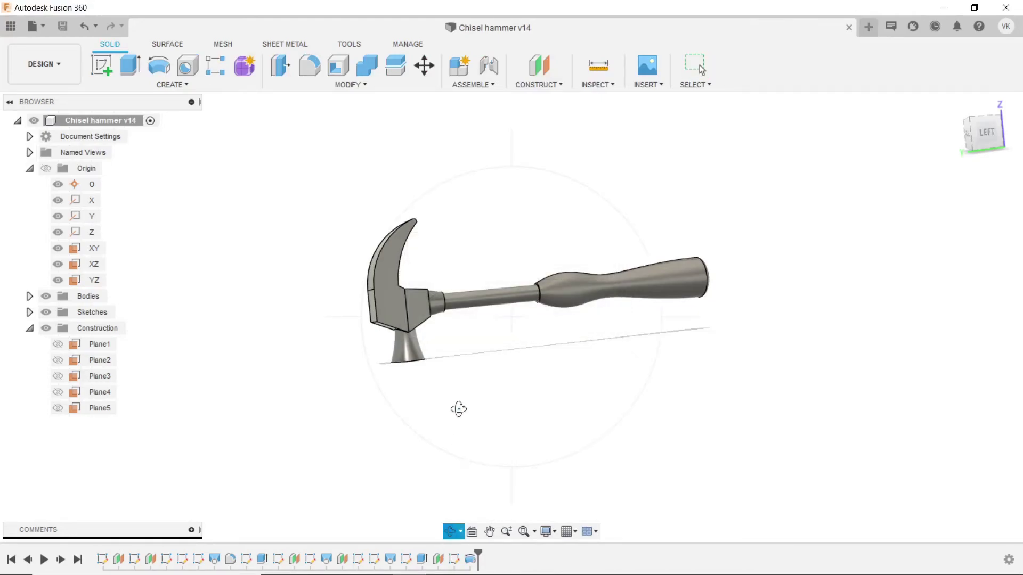
left_click_drag(457, 409, 441, 301)
key("Escape")
Start a new sketch on the peen's round striking face.
left_click(416, 292)
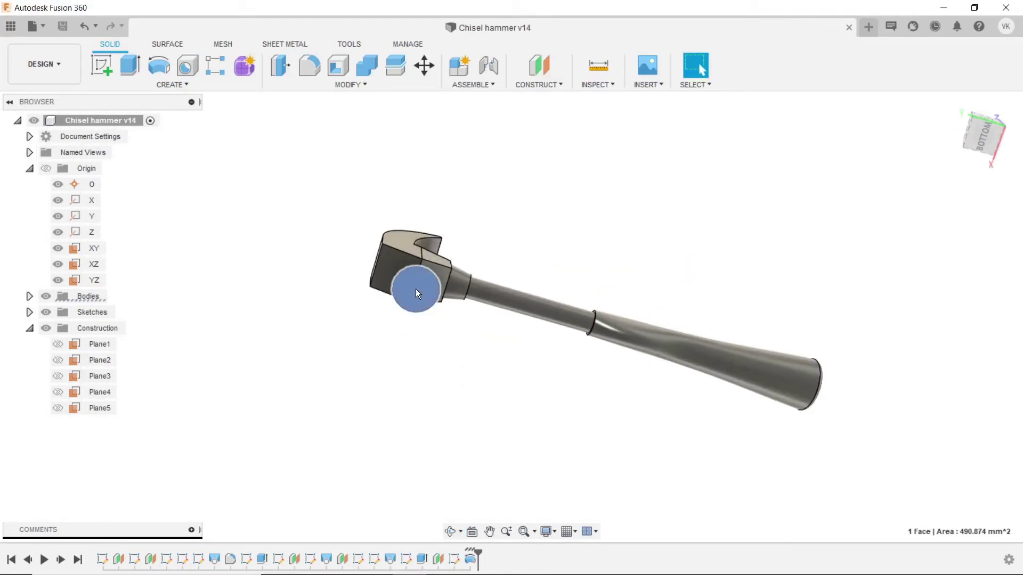
left_click(98, 69)
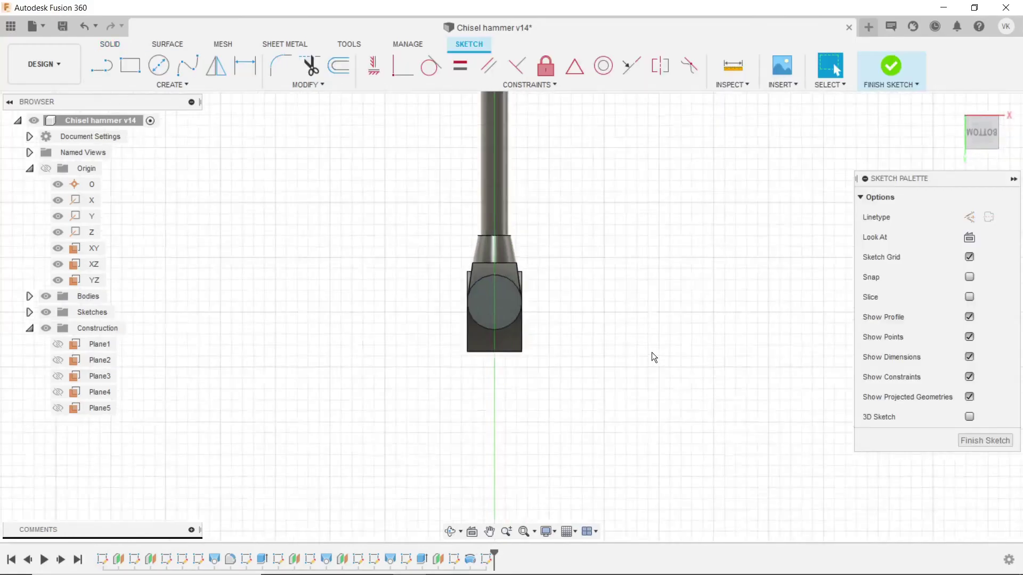
left_click(177, 87)
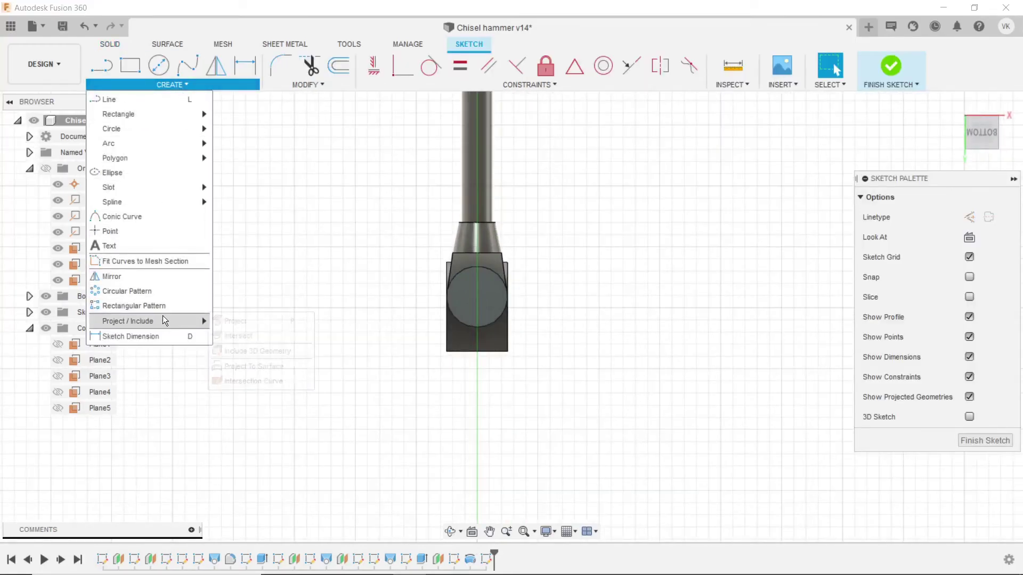
Project the striking face's 12.5 mm-radius circular edge into the sketch.
key("p")
left_click(475, 268)
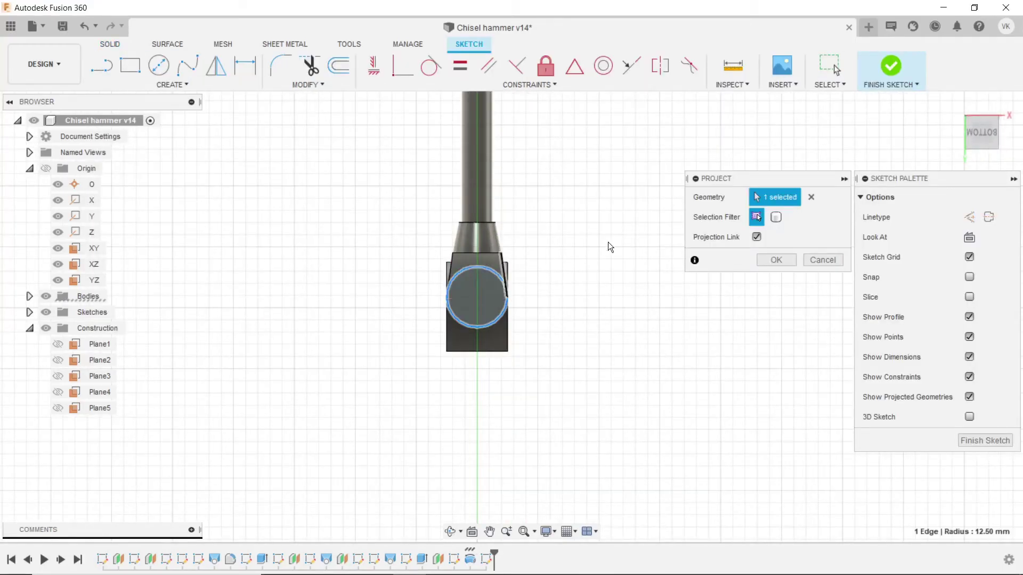
left_click(765, 260)
left_click(450, 531)
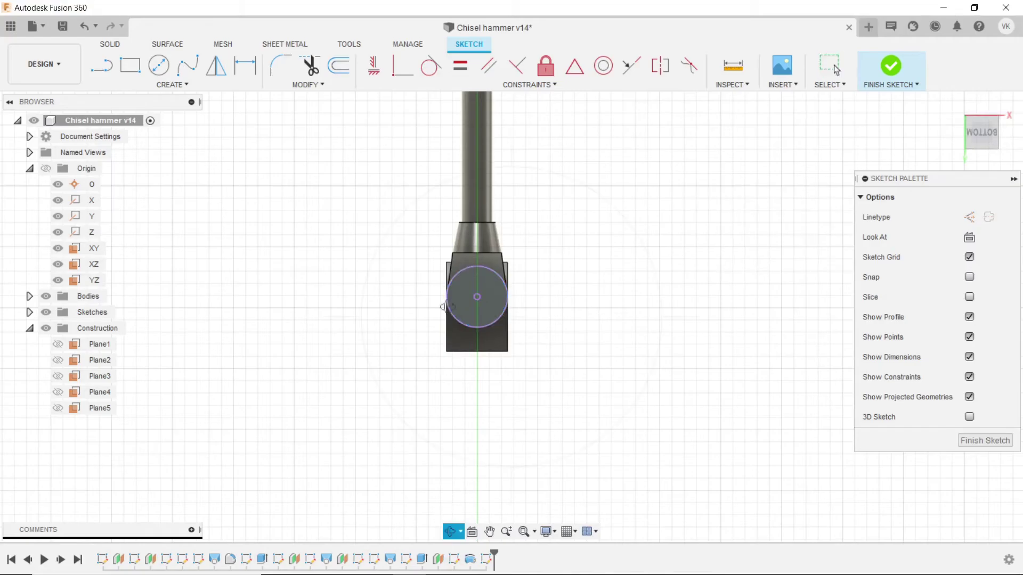
mouse_move(489, 244)
left_mouse_down()
mouse_move(561, 196)
mouse_move(498, 262)
left_mouse_up()
key("Escape")
scroll(688, 339, "down", 3)
scroll(686, 335, "up", 2)
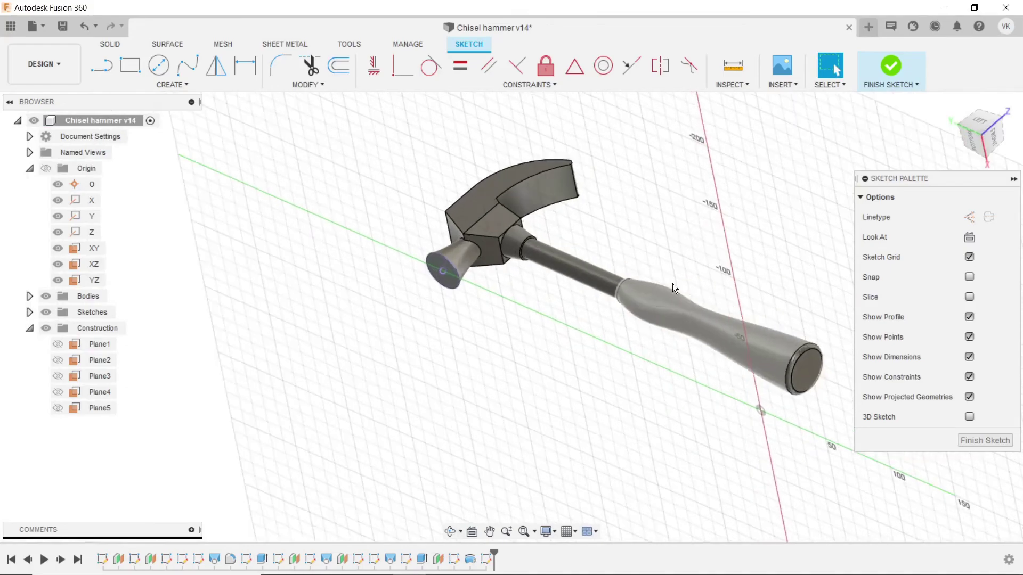
Finish the sketch and extrude the projected circle 15 mm, joined to the hammer body.
left_click(111, 44)
left_click(130, 65)
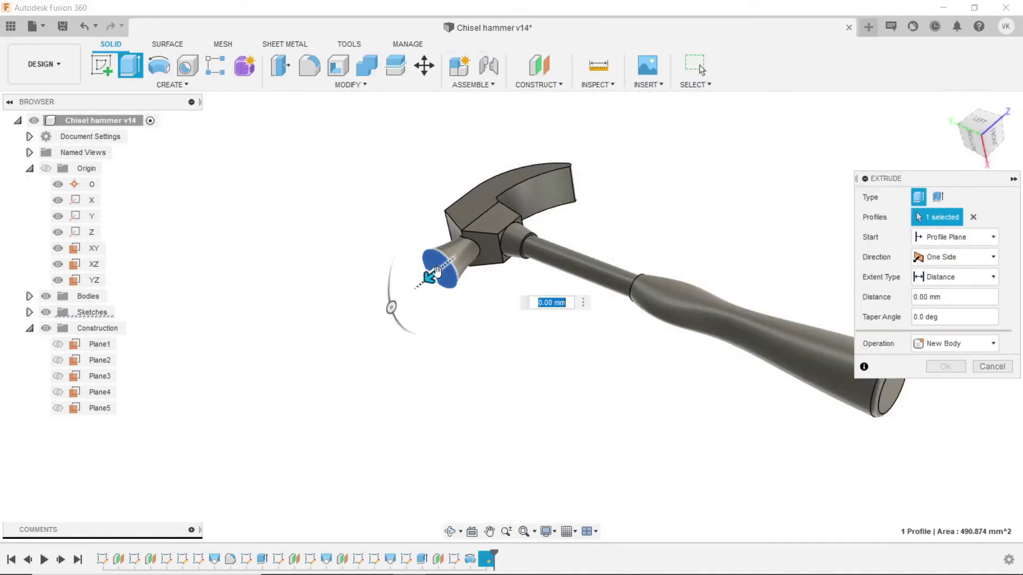
type("15")
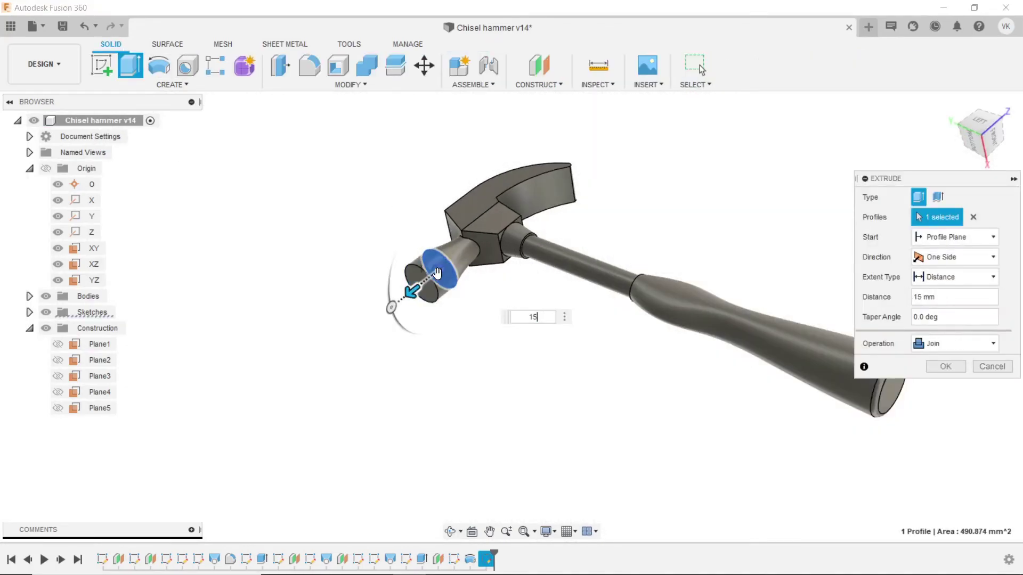
key("Return")
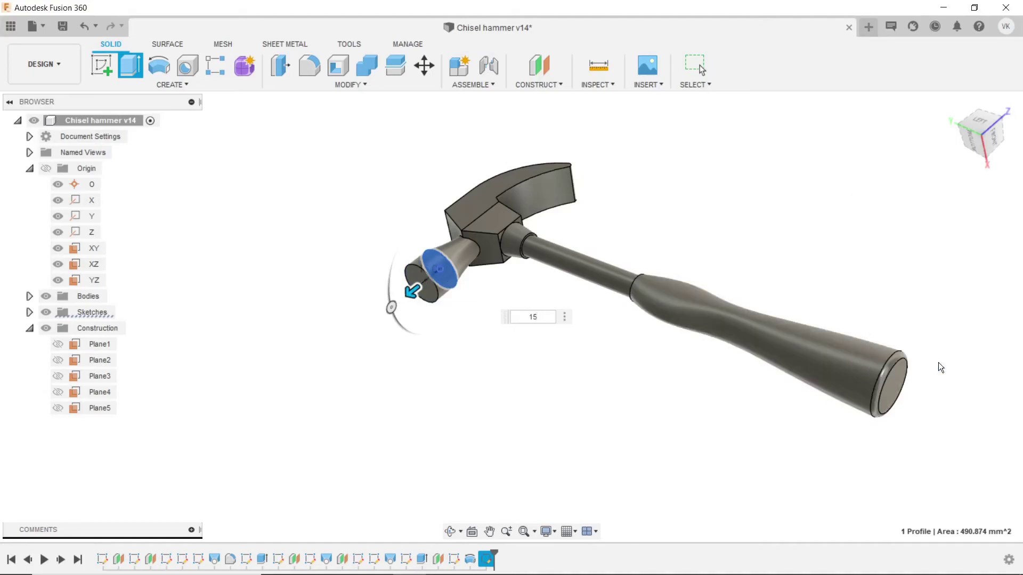
scroll(261, 405, "down", 3)
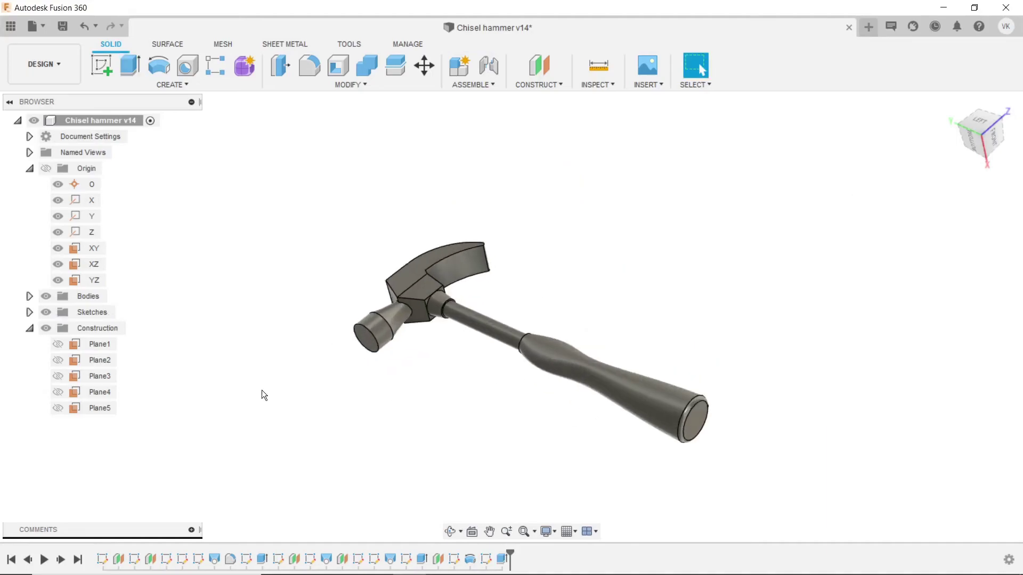
mouse_move(261, 390)
middle_mouse_down("shift")
mouse_move(529, 197)
mouse_move(437, 287)
middle_mouse_up("shift")
scroll(373, 333, "up", 3)
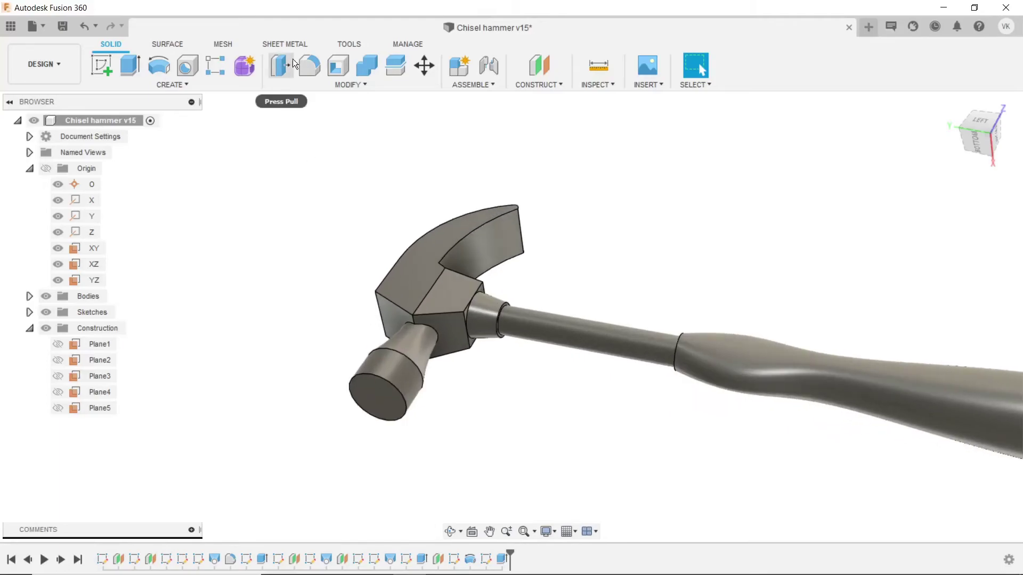
Select the claw head's top, front, curved claw and side faces for a fillet.
left_click(309, 66)
left_click(429, 267)
left_click(442, 292)
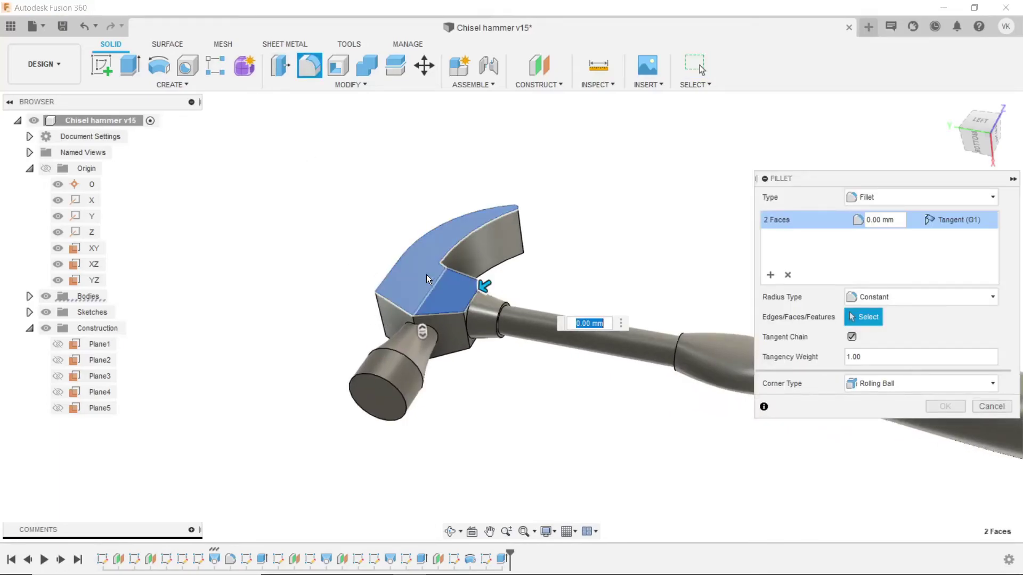
left_click(450, 531)
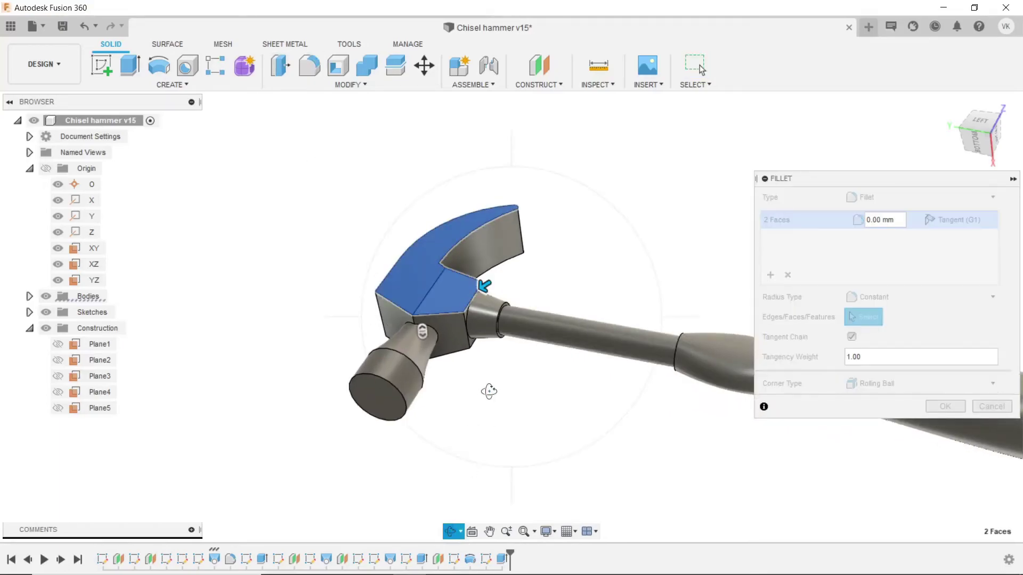
left_click_drag(487, 391, 523, 267)
scroll(523, 268, "down", 3)
key("Escape")
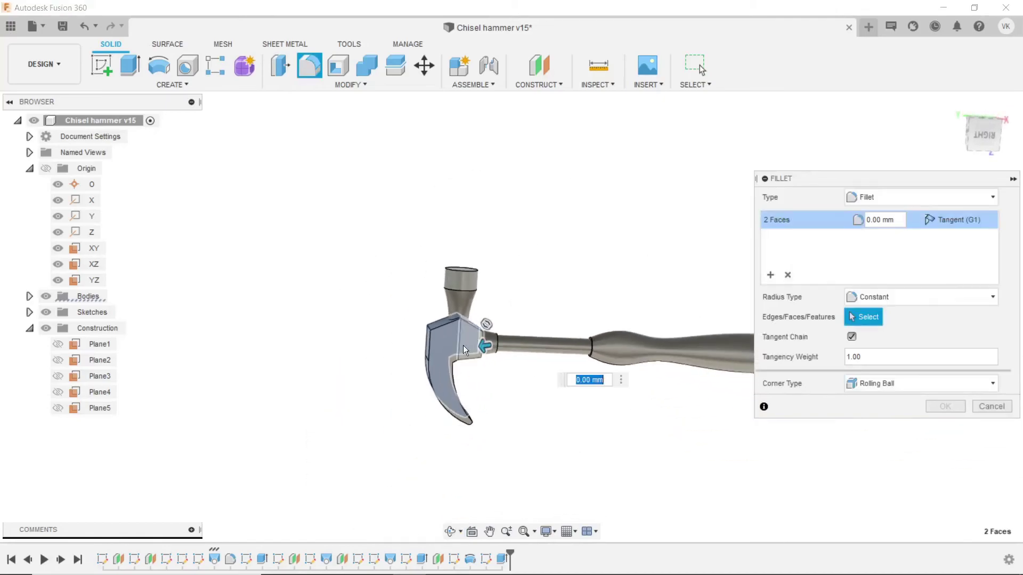
left_click(464, 346)
left_click(465, 349)
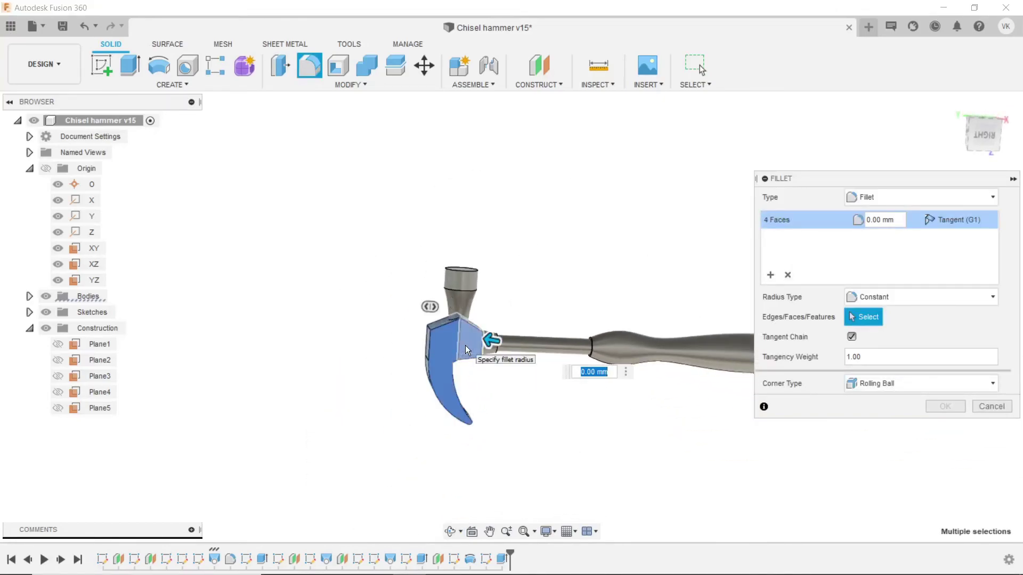
Apply a 1.5 mm fillet radius to the selected head faces.
type("1.5")
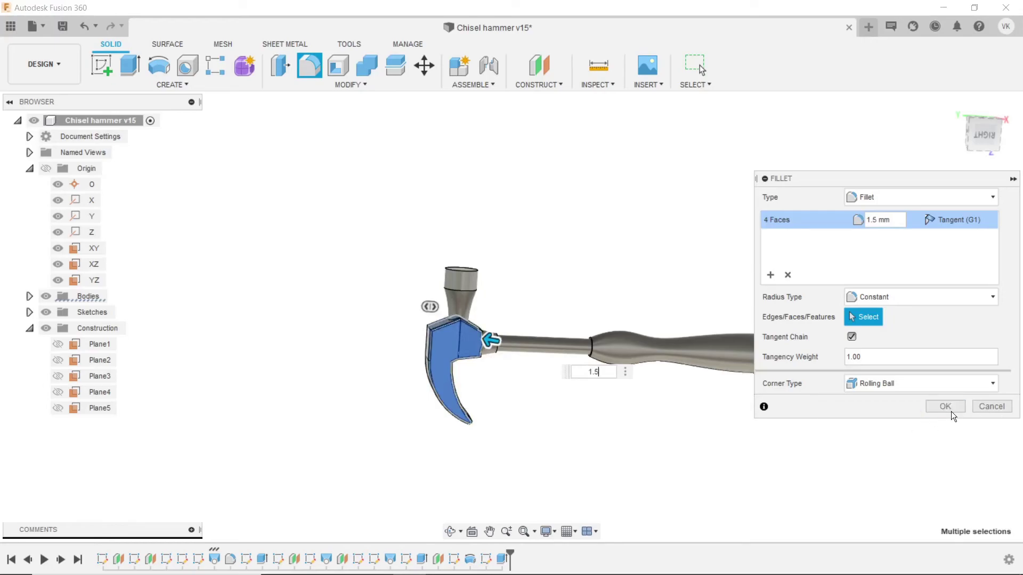
left_click(946, 407)
left_click(450, 532)
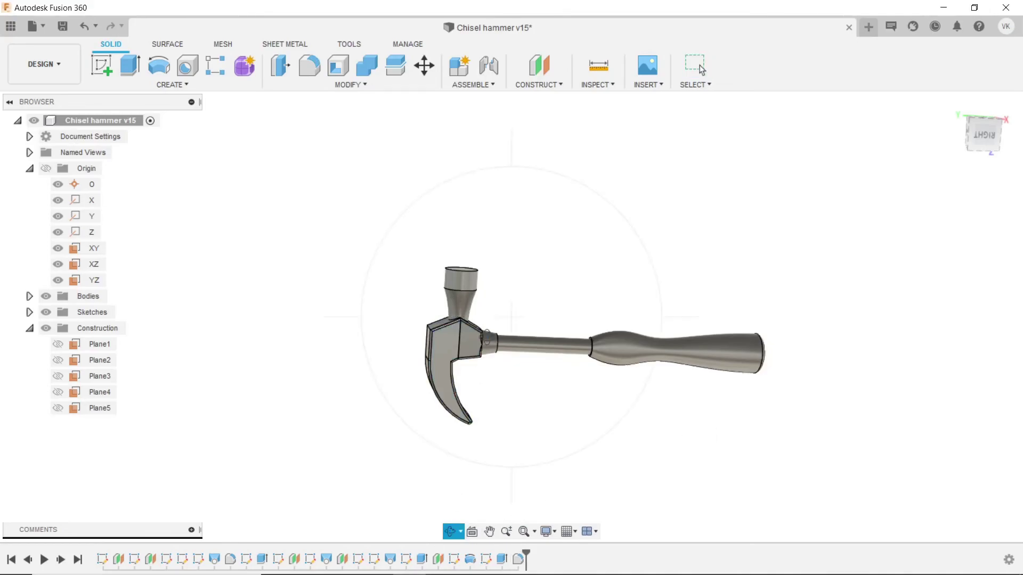
mouse_move(479, 340)
left_mouse_down()
mouse_move(516, 433)
mouse_move(551, 456)
mouse_move(559, 427)
mouse_move(497, 413)
mouse_move(450, 443)
mouse_move(442, 319)
left_mouse_up()
scroll(441, 318, "up", 2)
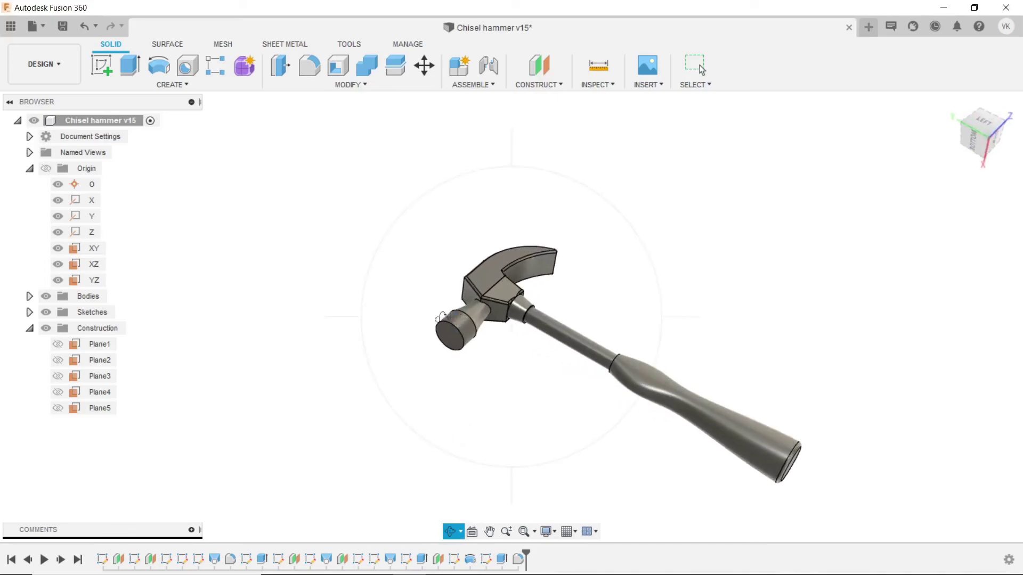
Fillet the rim of the striking end face at 1.5 mm.
left_click(309, 65)
scroll(415, 302, "up", 2)
left_click(471, 351)
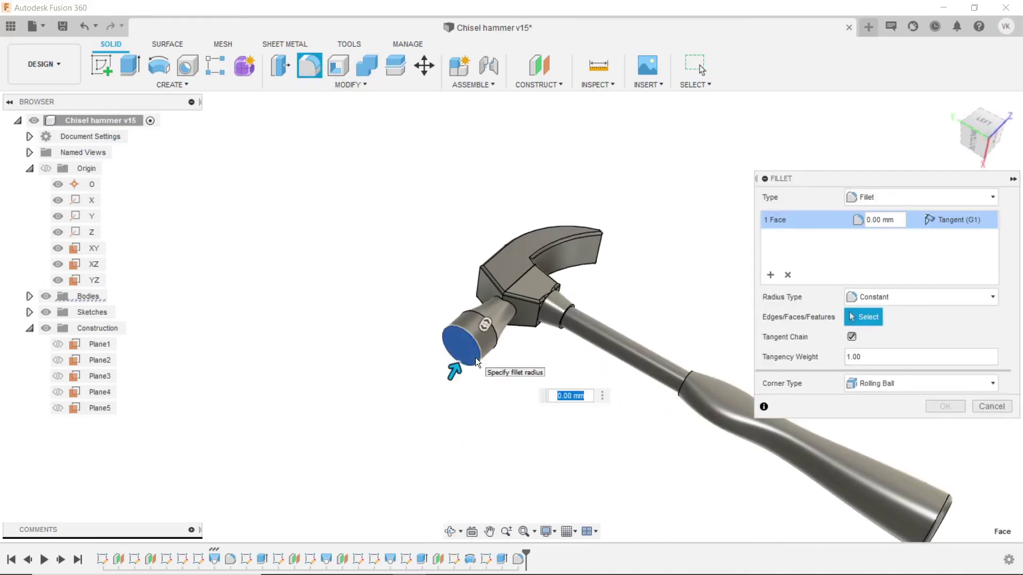
type("1")
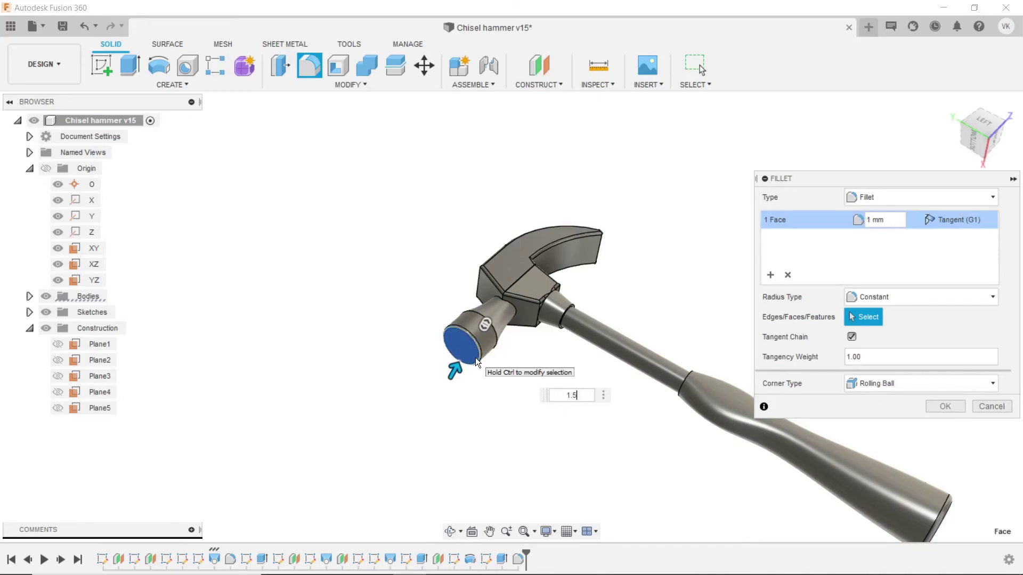
type(".5")
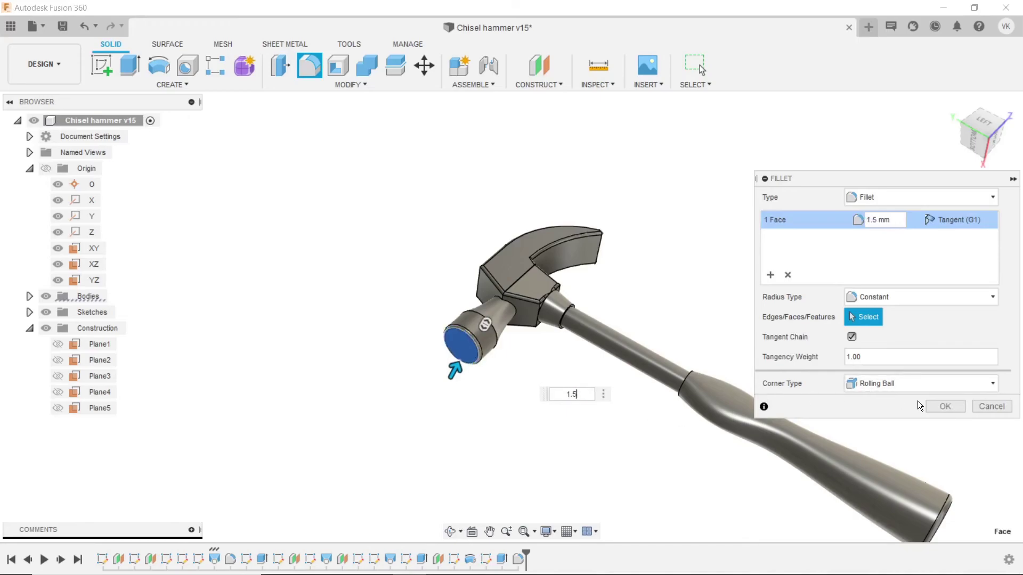
left_click(943, 405)
scroll(835, 382, "up", 3)
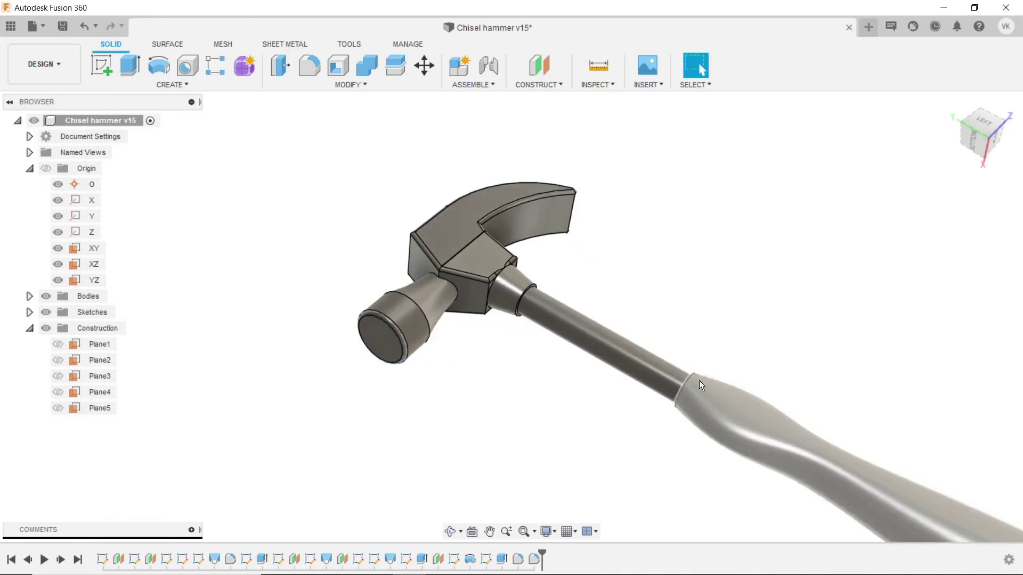
scroll(699, 381, "up", 3)
Fillet the edge where the shaft meets the grip at 1.5 mm.
left_click(309, 66)
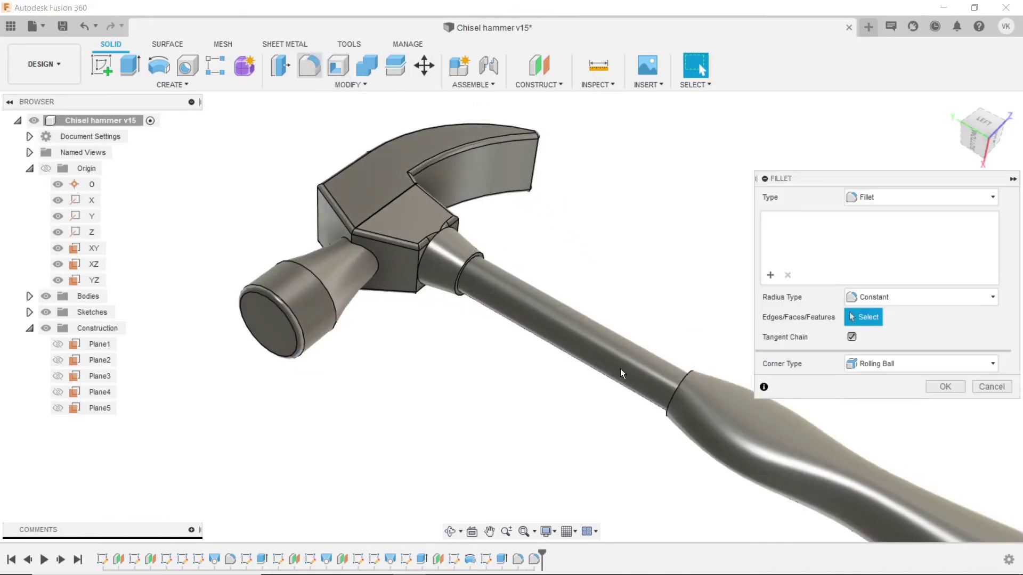
scroll(666, 384, "up", 4)
left_click(685, 392)
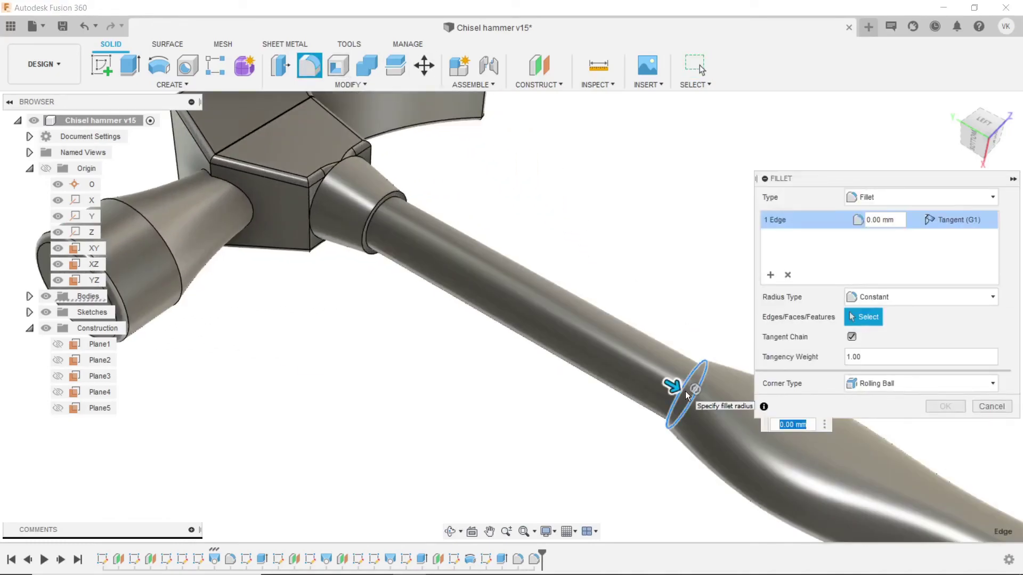
type("1.5")
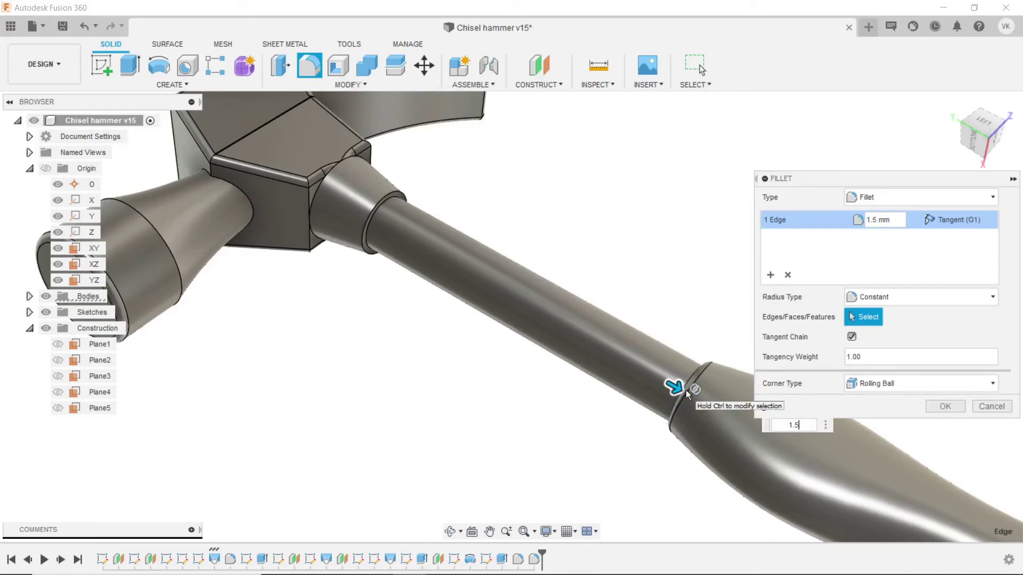
left_click(948, 406)
scroll(398, 357, "down", 5)
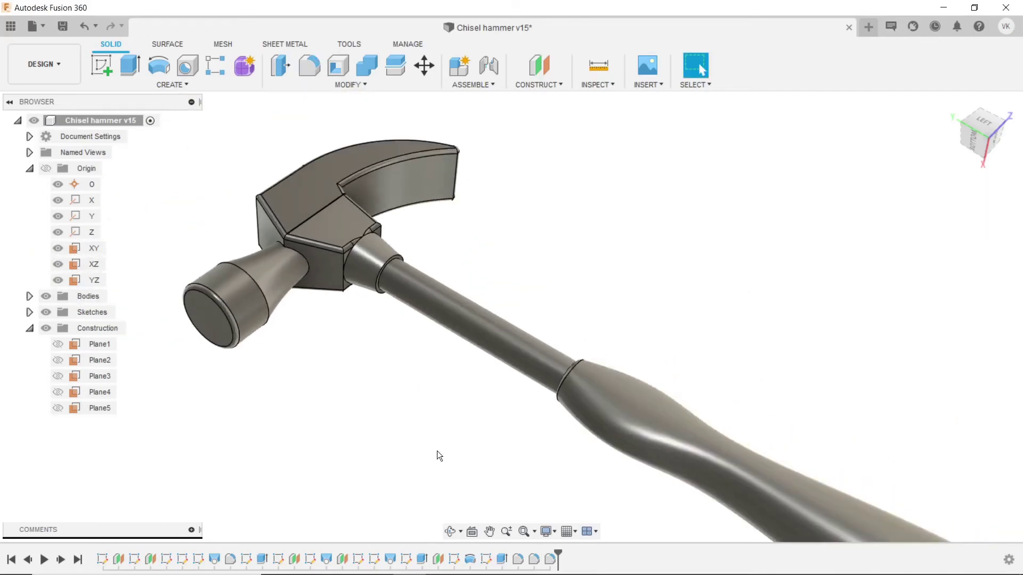
left_click(452, 532)
Orbit to a side view and right-click the handle grip face to select it.
mouse_move(458, 443)
left_mouse_down()
mouse_move(504, 440)
mouse_move(466, 454)
mouse_move(473, 285)
mouse_move(473, 356)
mouse_move(472, 338)
mouse_move(534, 323)
mouse_move(552, 281)
mouse_move(587, 356)
mouse_move(607, 330)
mouse_move(615, 345)
left_mouse_up()
key("Escape")
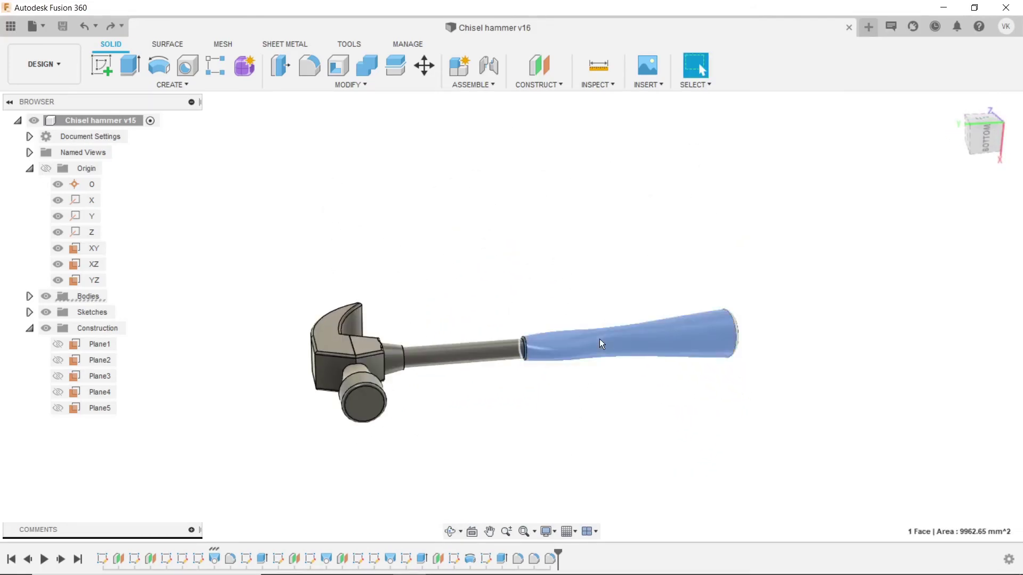
right_click(599, 339)
Select the grip face, set Apply To to Faces, and expand the Wood category.
left_click(593, 439)
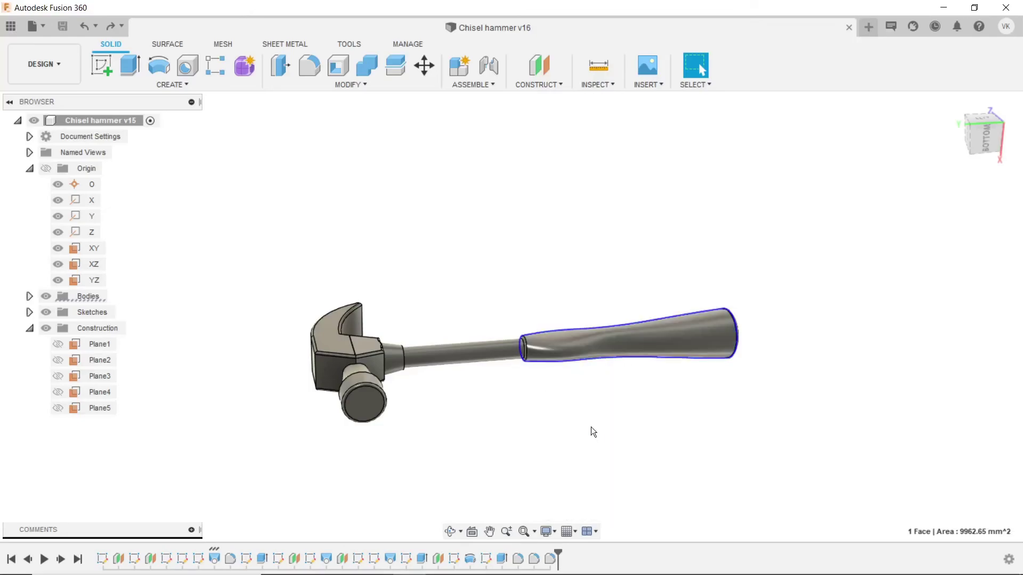
left_click(862, 237)
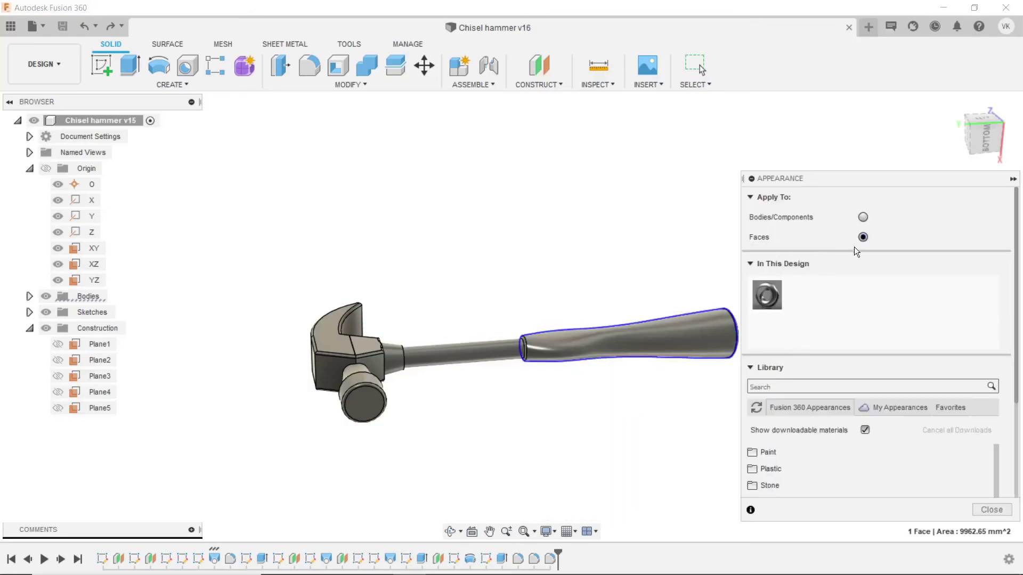
scroll(804, 442, "down", 5)
scroll(807, 443, "down", 5)
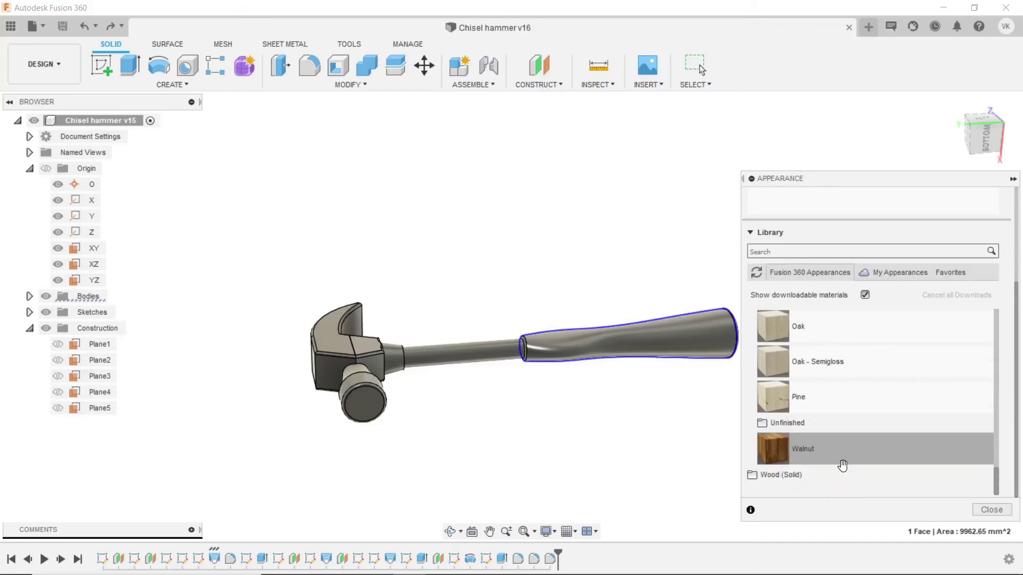
left_click(839, 474)
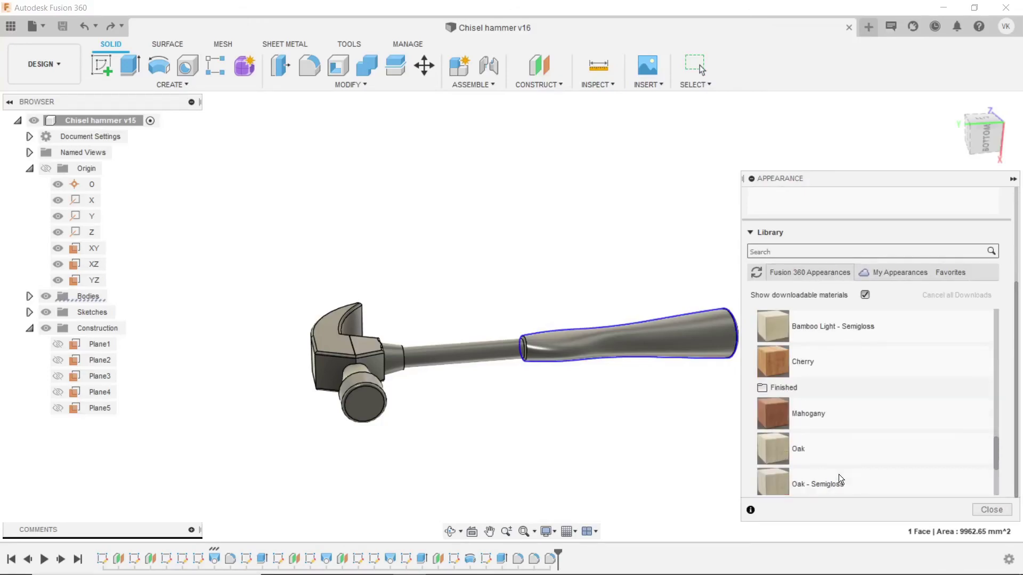
Drag Bamboo Light - Semigloss onto the handle grip.
scroll(839, 474, "up", 1)
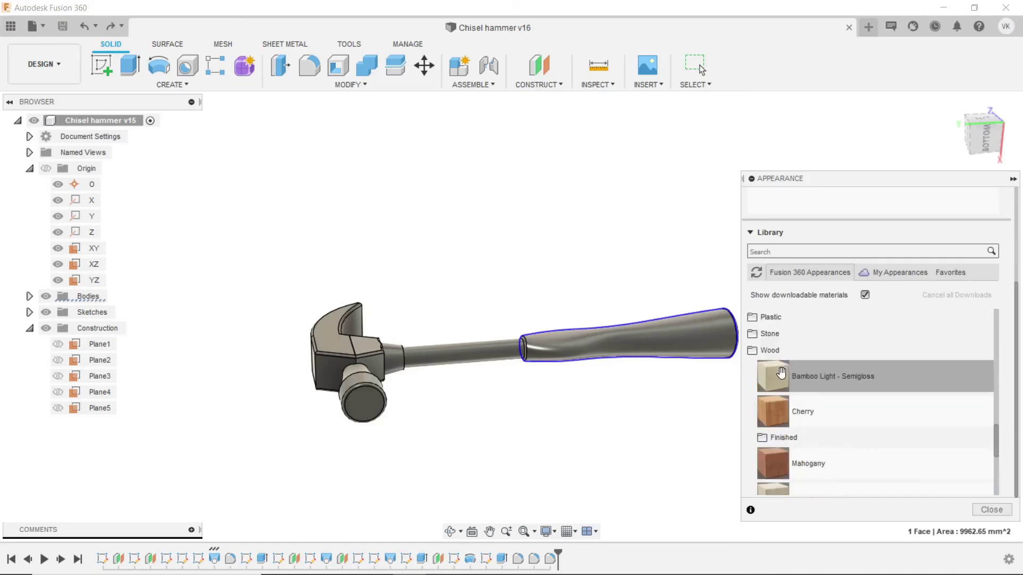
left_click_drag(781, 373, 647, 350)
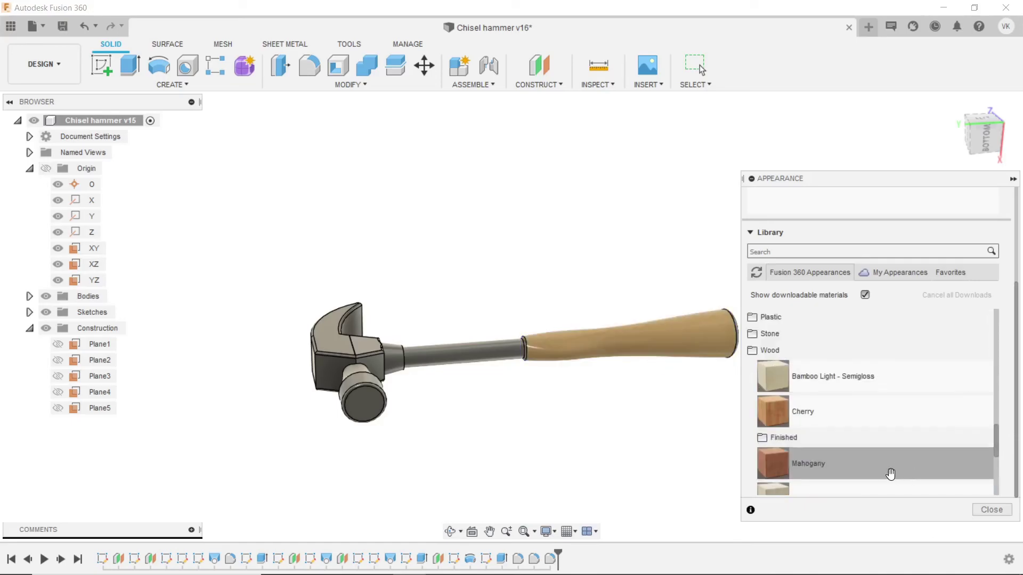
scroll(531, 377, "up", 3)
scroll(530, 377, "up", 3)
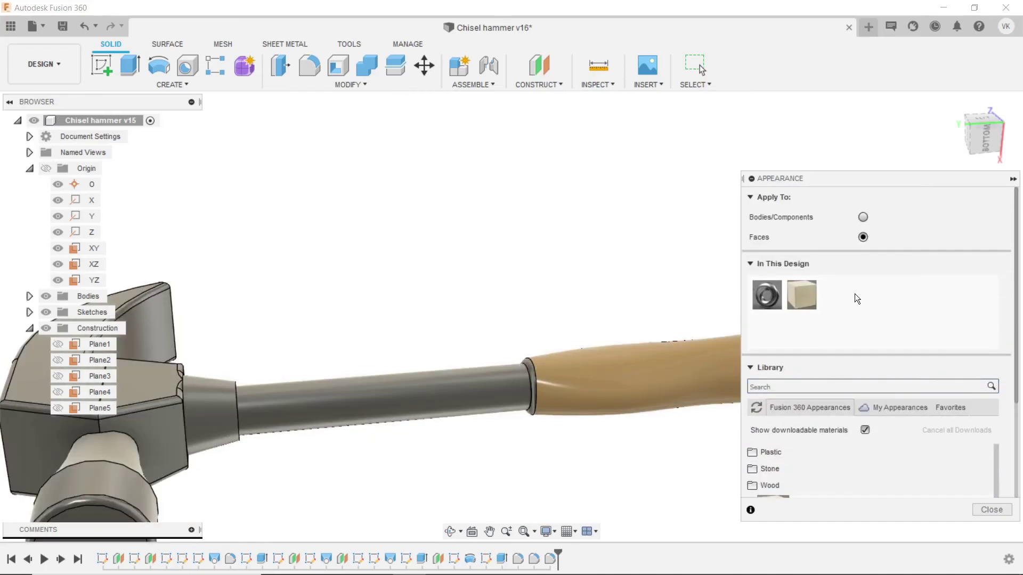
scroll(850, 325, "down", 2)
scroll(809, 373, "down", 2)
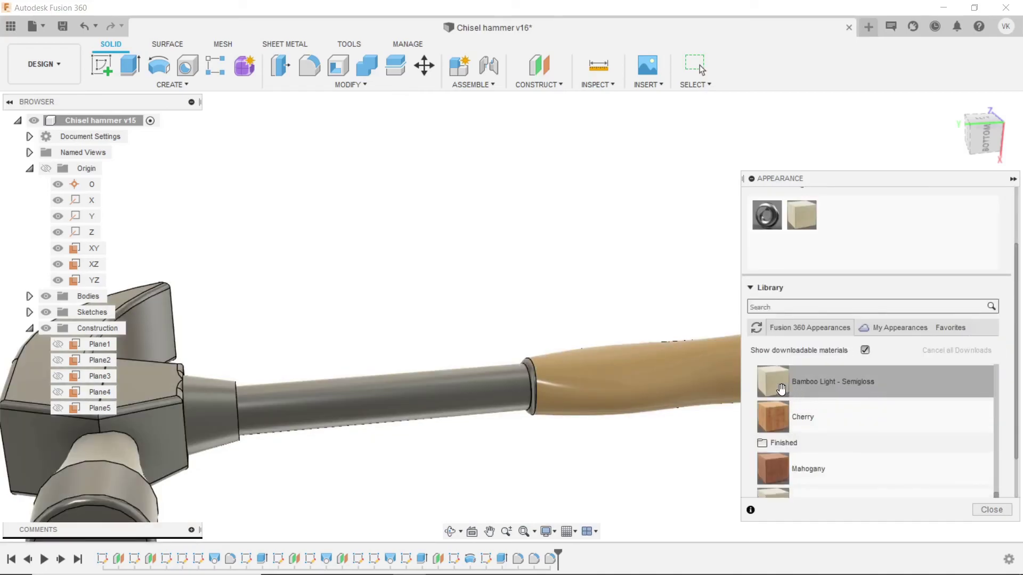
scroll(526, 391, "up", 3)
scroll(527, 391, "up", 2)
left_click_drag(771, 375, 538, 342)
scroll(431, 318, "down", 2)
scroll(430, 318, "down", 3)
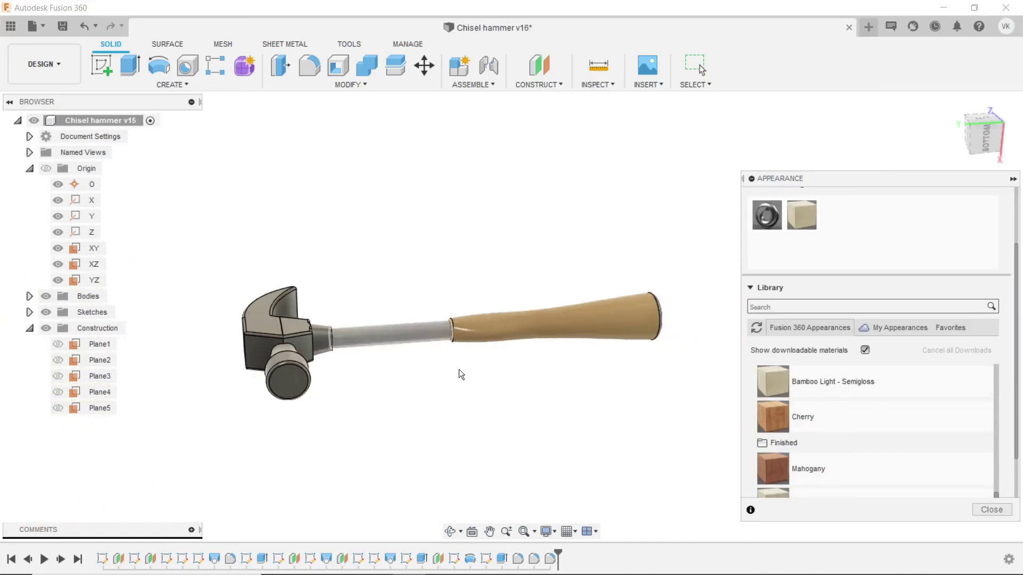
Orbit to the handle's flat end cap and apply Bamboo Light - Semigloss to it.
left_click(450, 531)
left_click_drag(522, 380, 464, 397)
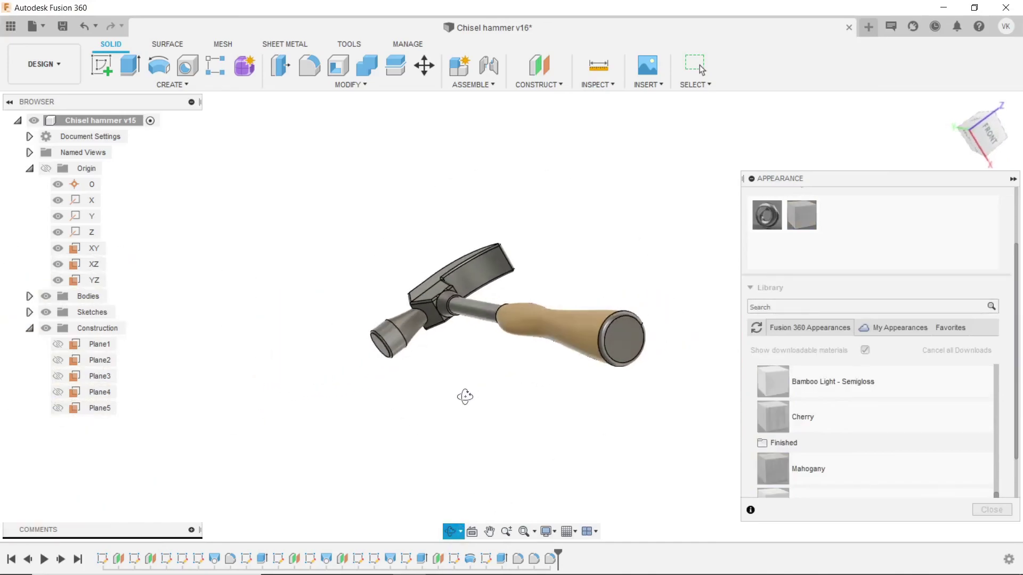
right_click(544, 225)
left_click(494, 283)
scroll(641, 334, "up", 2)
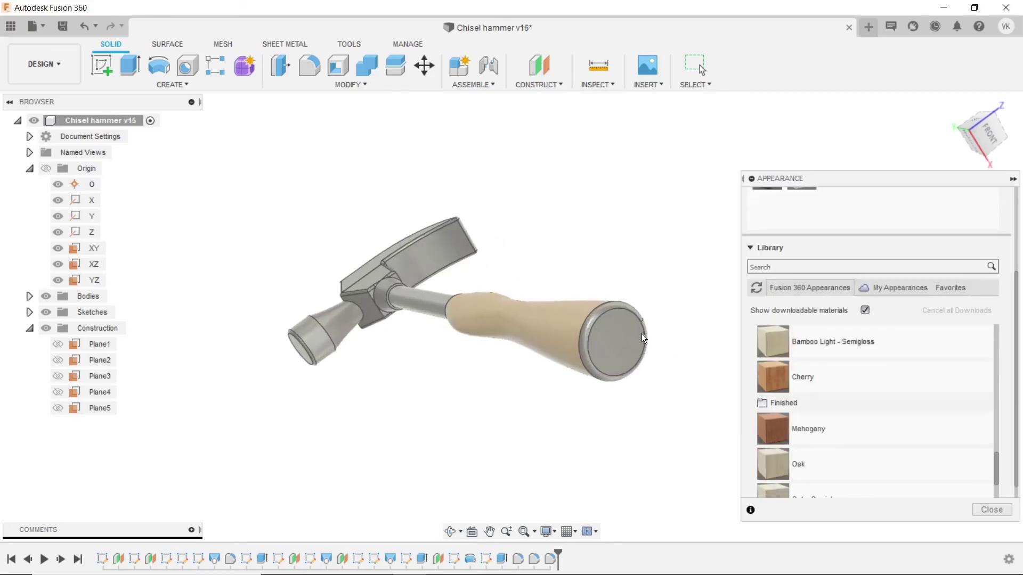
scroll(642, 333, "up", 2)
left_click_drag(781, 341, 627, 326)
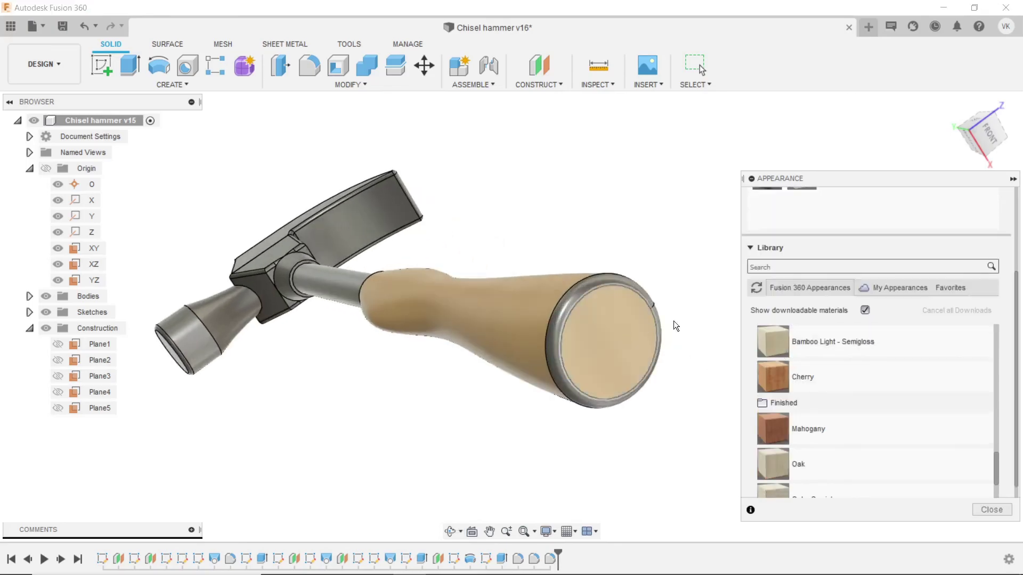
scroll(639, 293, "up", 1)
scroll(618, 264, "up", 2)
left_click_drag(773, 341, 630, 305)
scroll(621, 356, "down", 5)
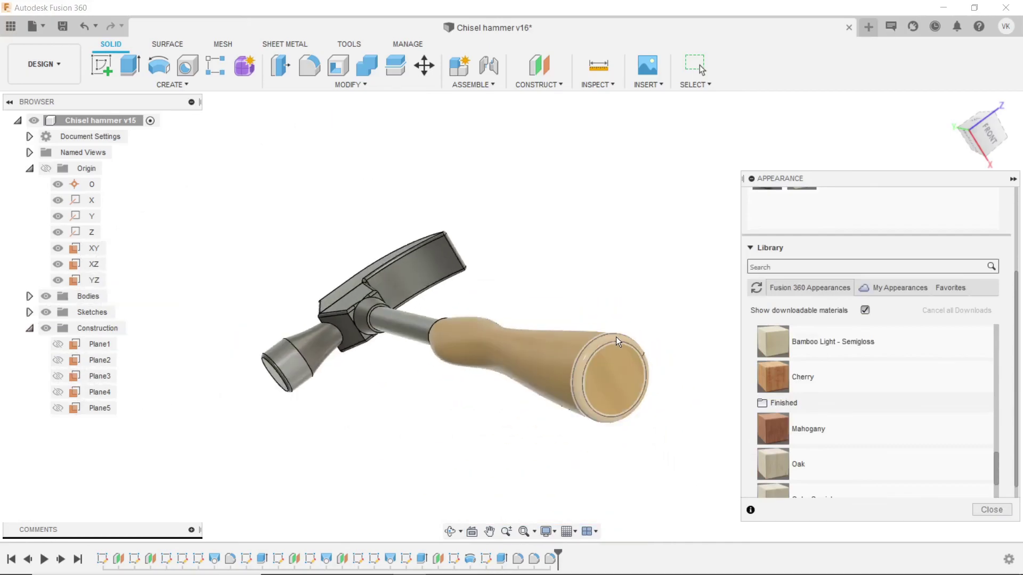
Turn the hammer back to a side view and close the appearance library.
left_click(448, 534)
mouse_move(458, 422)
left_mouse_down()
mouse_move(550, 473)
mouse_move(501, 450)
mouse_move(536, 378)
mouse_move(533, 425)
mouse_move(512, 452)
mouse_move(547, 422)
mouse_move(488, 446)
left_mouse_up()
scroll(395, 464, "up", 2)
scroll(394, 466, "up", 3)
key("Escape")
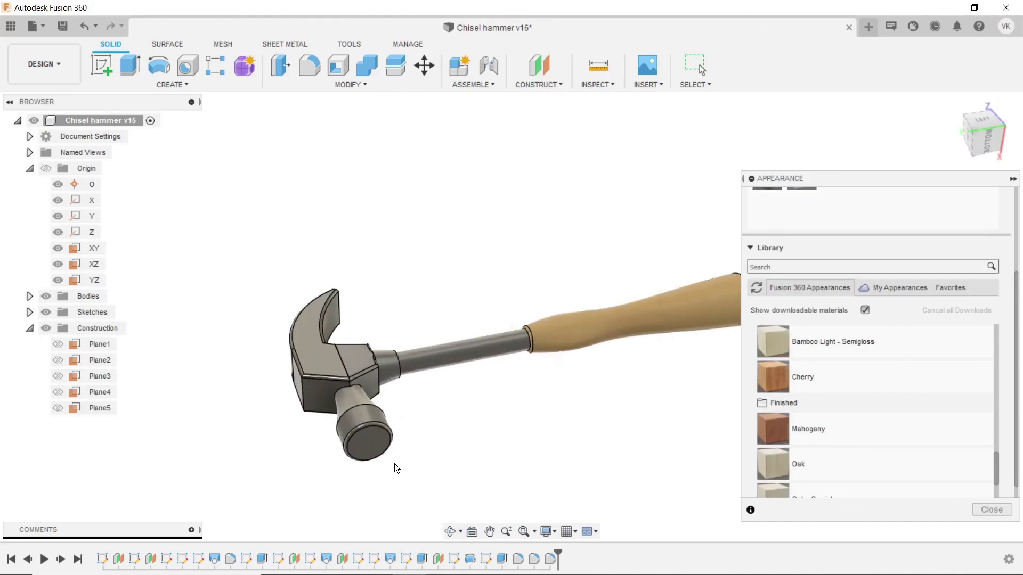
key("Escape")
scroll(394, 468, "down", 2)
scroll(371, 476, "up", 2)
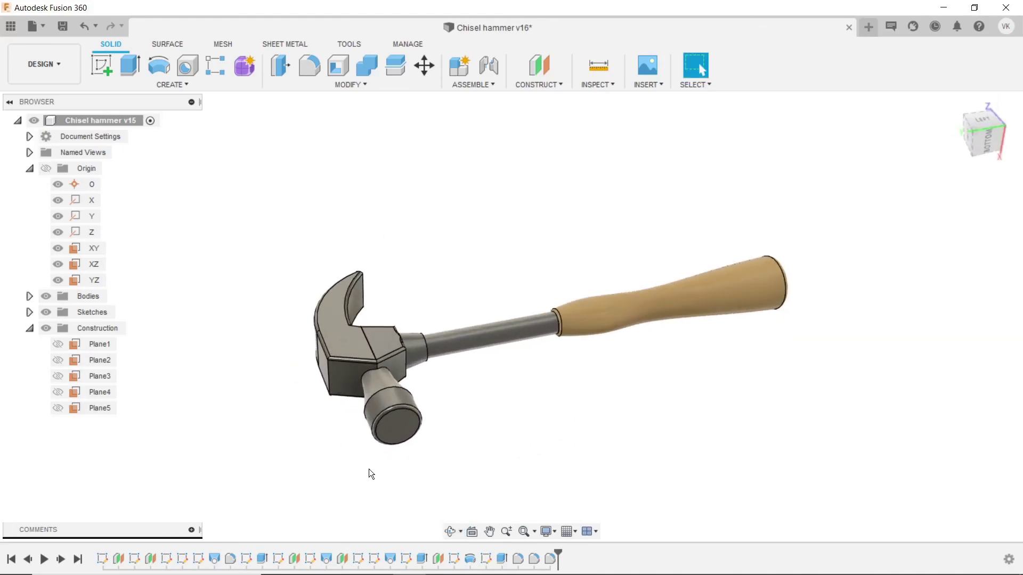
scroll(368, 468, "down", 2)
Select the metal shaft face and open the appearance library.
left_click(449, 313)
right_click(449, 314)
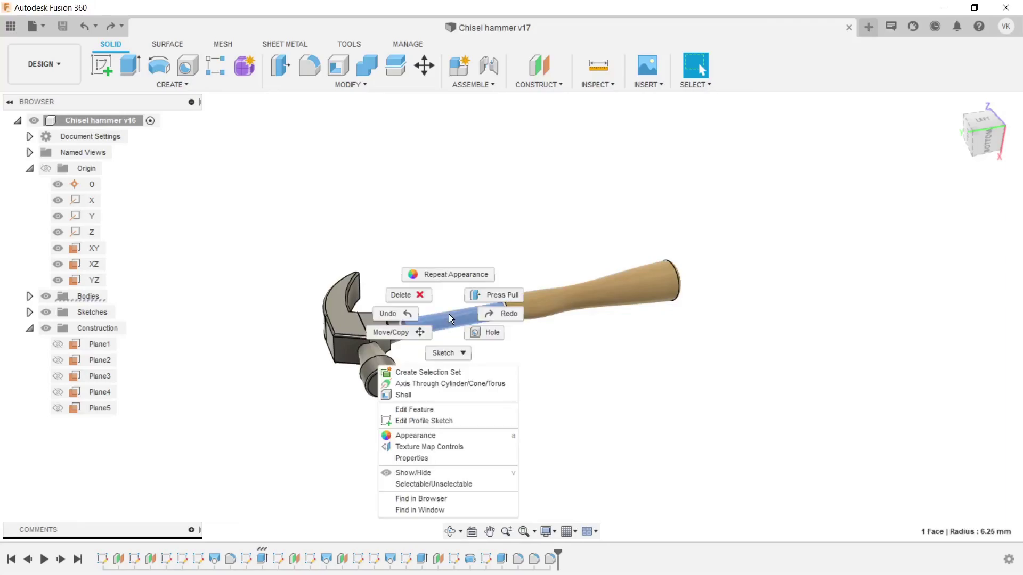
left_click(445, 434)
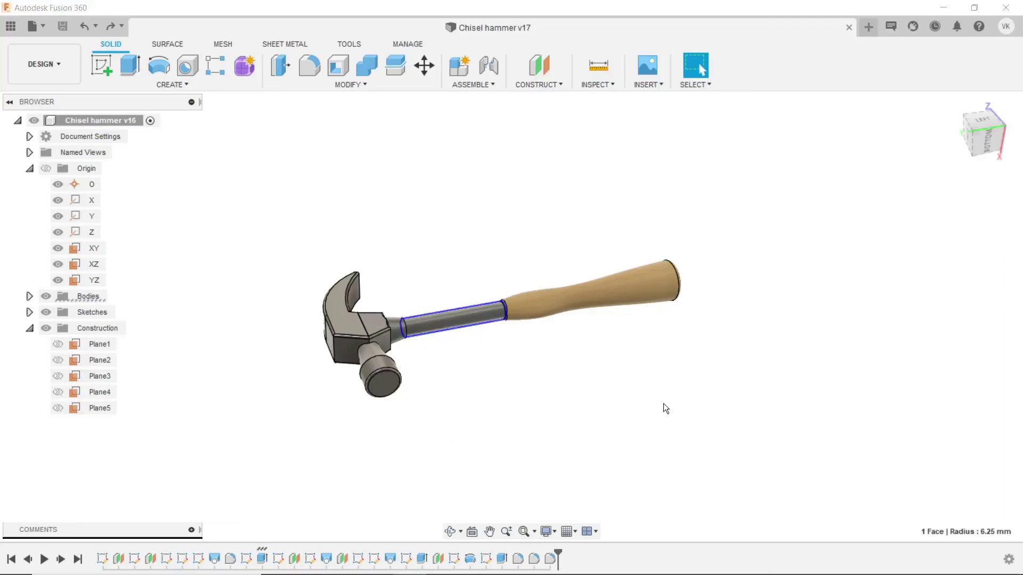
key("a")
Apply Stainless Steel - Polished to the hammer body, keeping the grip's wood finish.
scroll(908, 463, "down", 3)
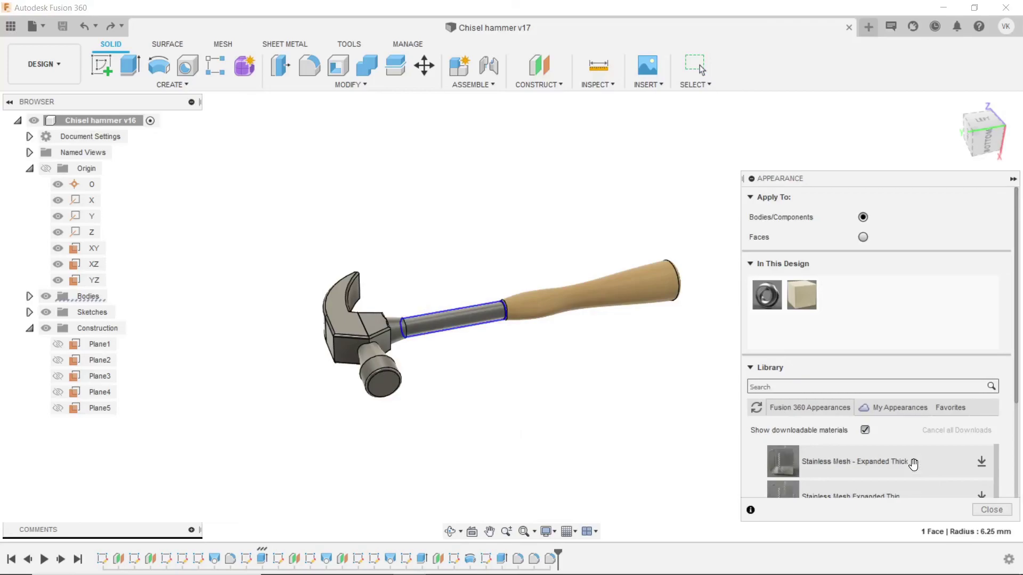
scroll(908, 464, "down", 2)
scroll(1018, 409, "down", 2)
scroll(963, 414, "up", 3)
scroll(963, 414, "up", 3)
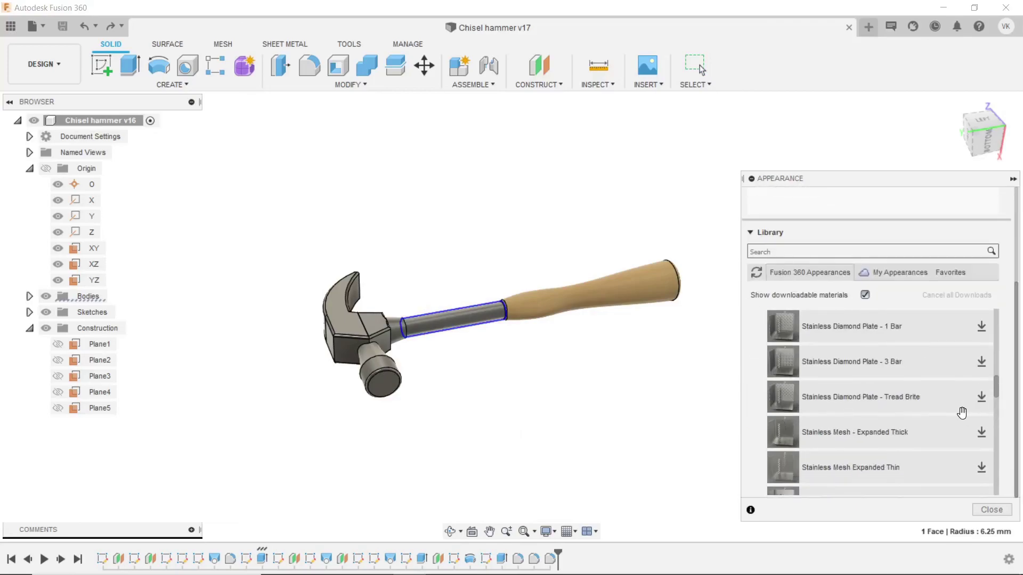
scroll(963, 414, "up", 3)
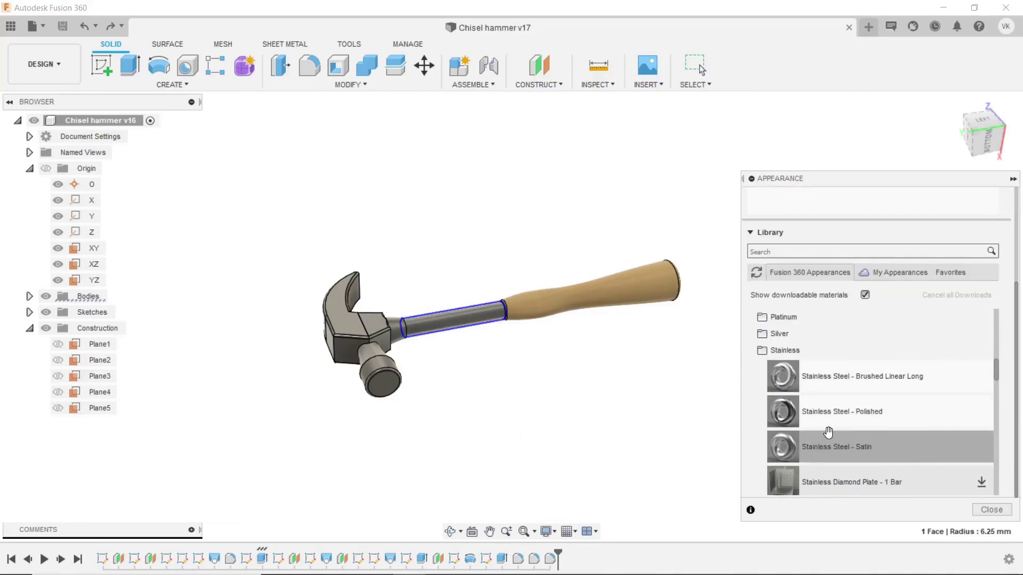
left_click_drag(785, 421, 349, 324)
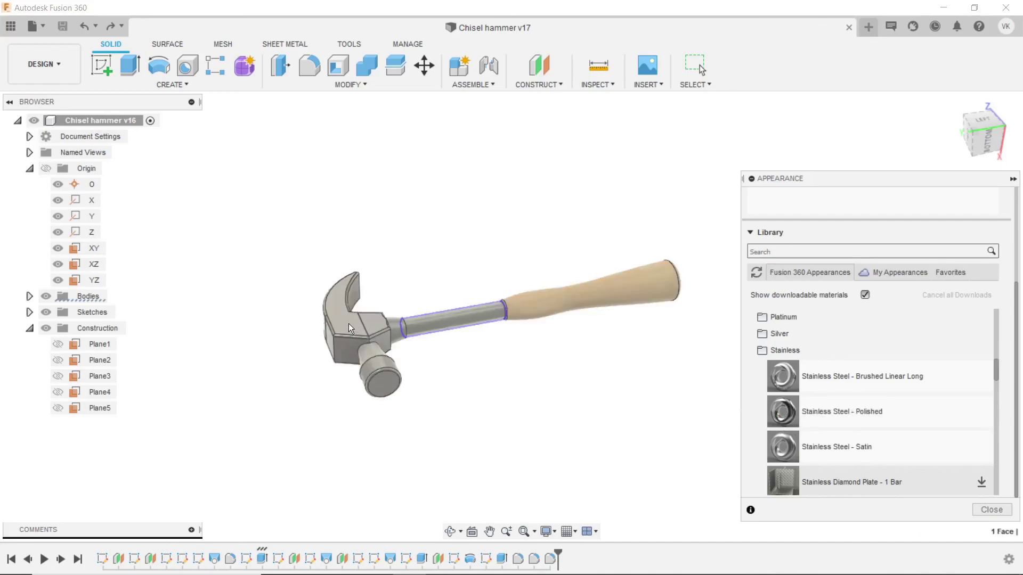
left_click(536, 301)
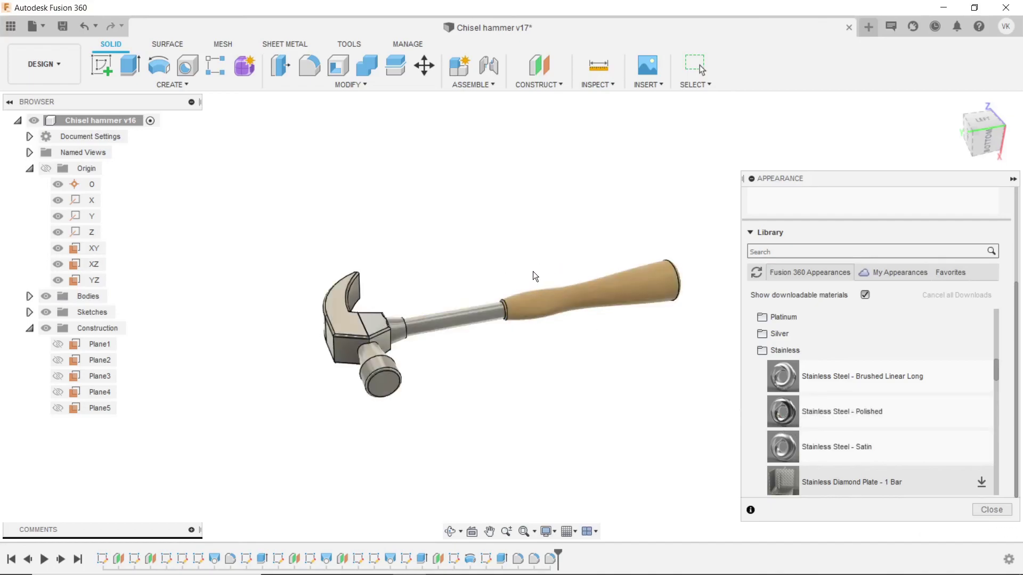
left_click(980, 511)
scroll(479, 371, "down", 2)
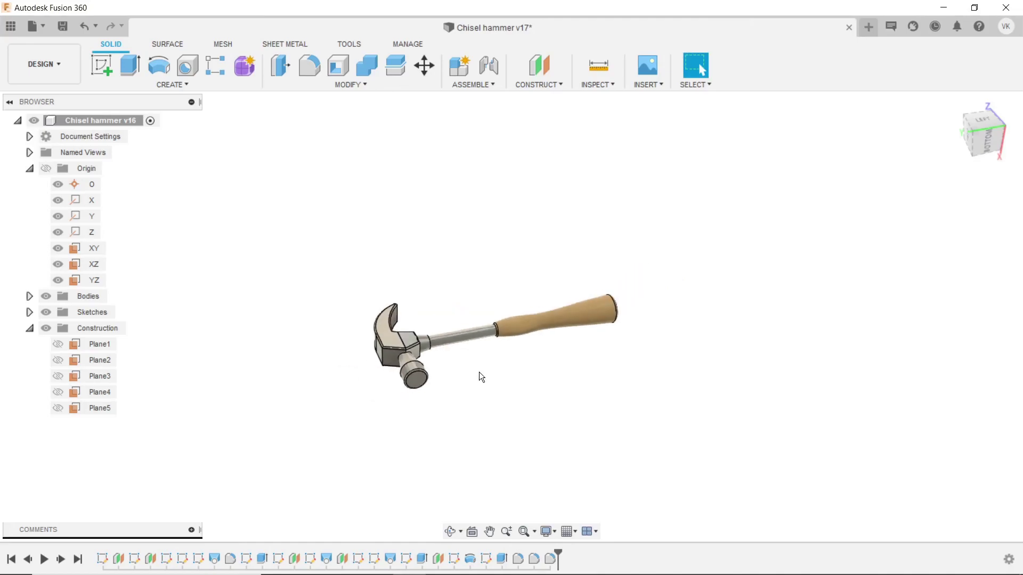
scroll(464, 384, "up", 2)
left_click(457, 529)
mouse_move(487, 372)
left_mouse_down()
mouse_move(450, 420)
mouse_move(441, 453)
mouse_move(464, 359)
mouse_move(427, 399)
mouse_move(370, 395)
mouse_move(504, 317)
mouse_move(459, 319)
mouse_move(512, 353)
mouse_move(487, 255)
mouse_move(484, 330)
mouse_move(671, 386)
mouse_move(575, 293)
mouse_move(478, 428)
mouse_move(596, 393)
mouse_move(621, 358)
mouse_move(612, 386)
mouse_move(636, 327)
mouse_move(617, 343)
left_mouse_up()
key("Escape")
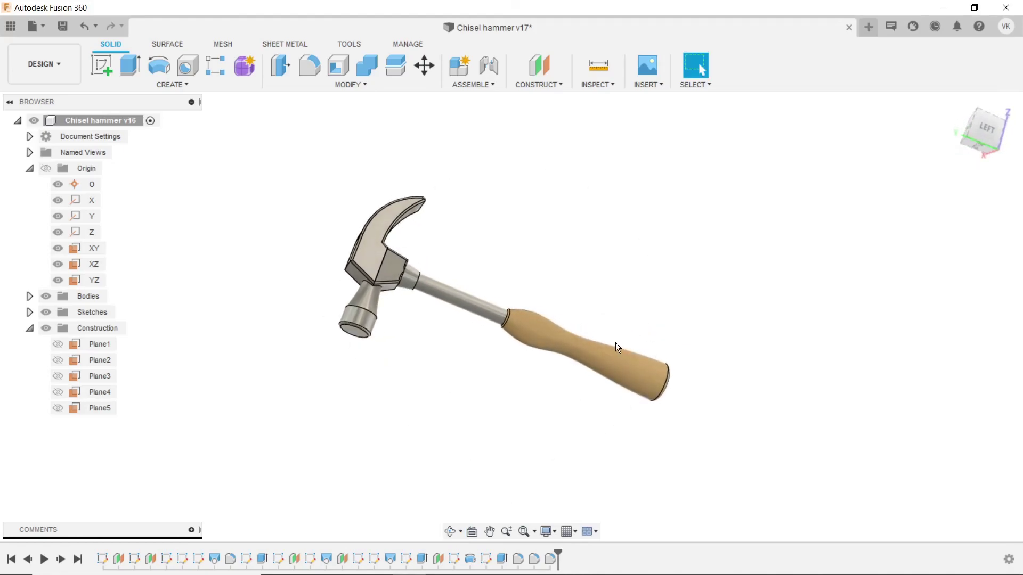